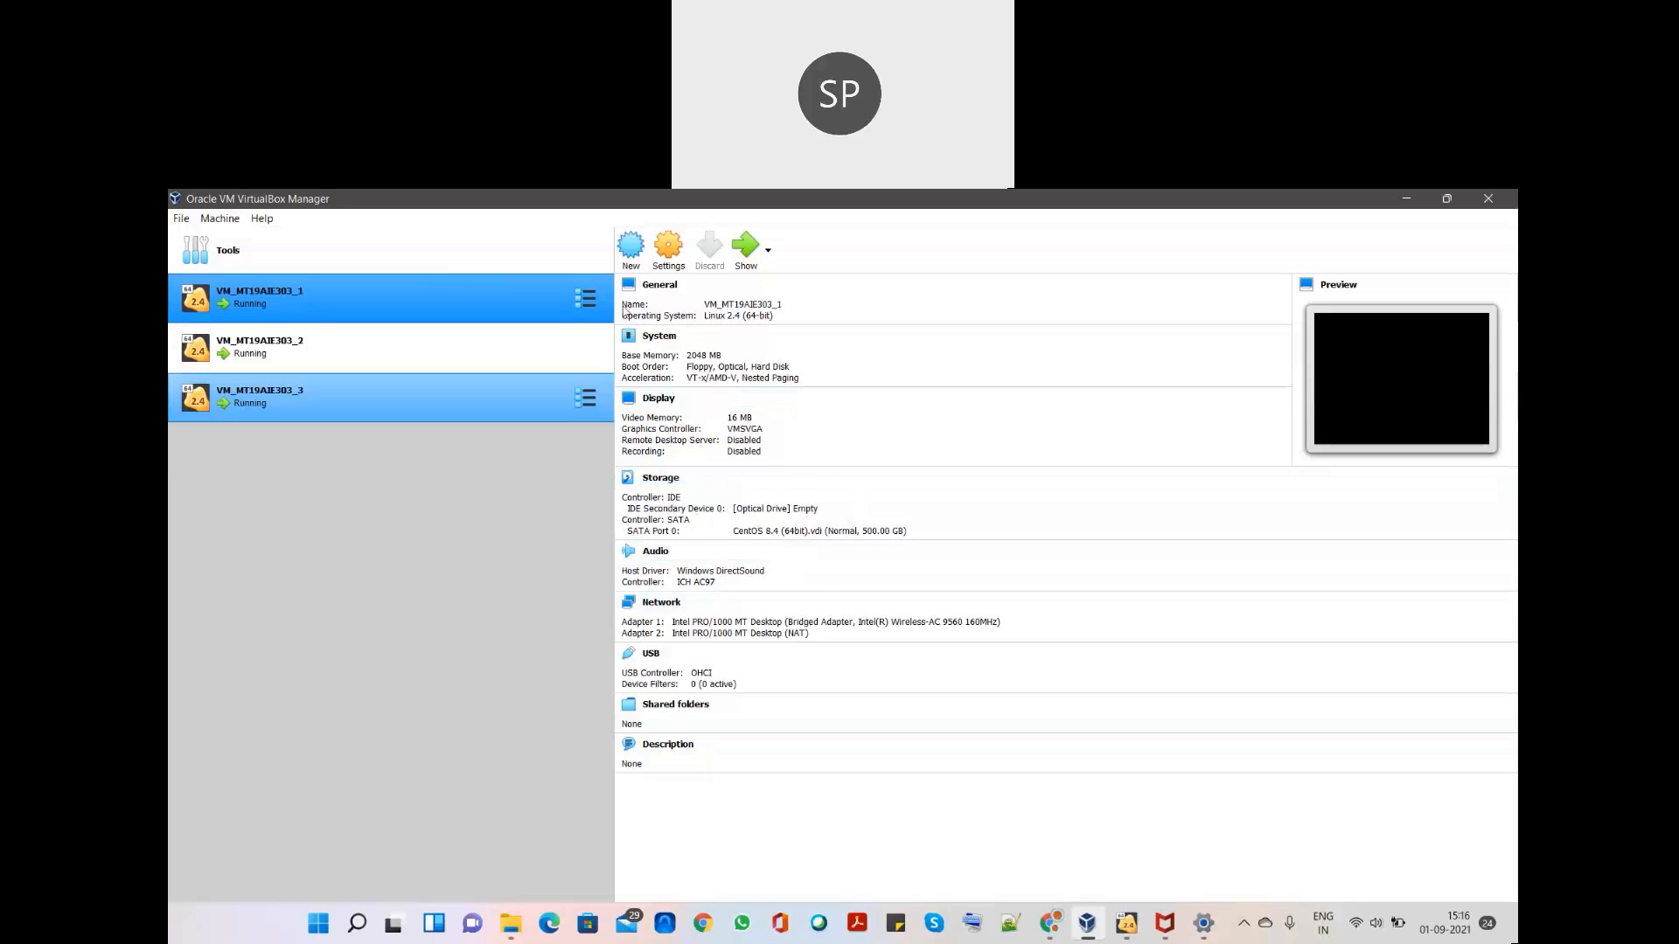
- Check what VM_MT19AIE303_1's second network adapter is attached to
left_click(663, 254)
left_click(657, 521)
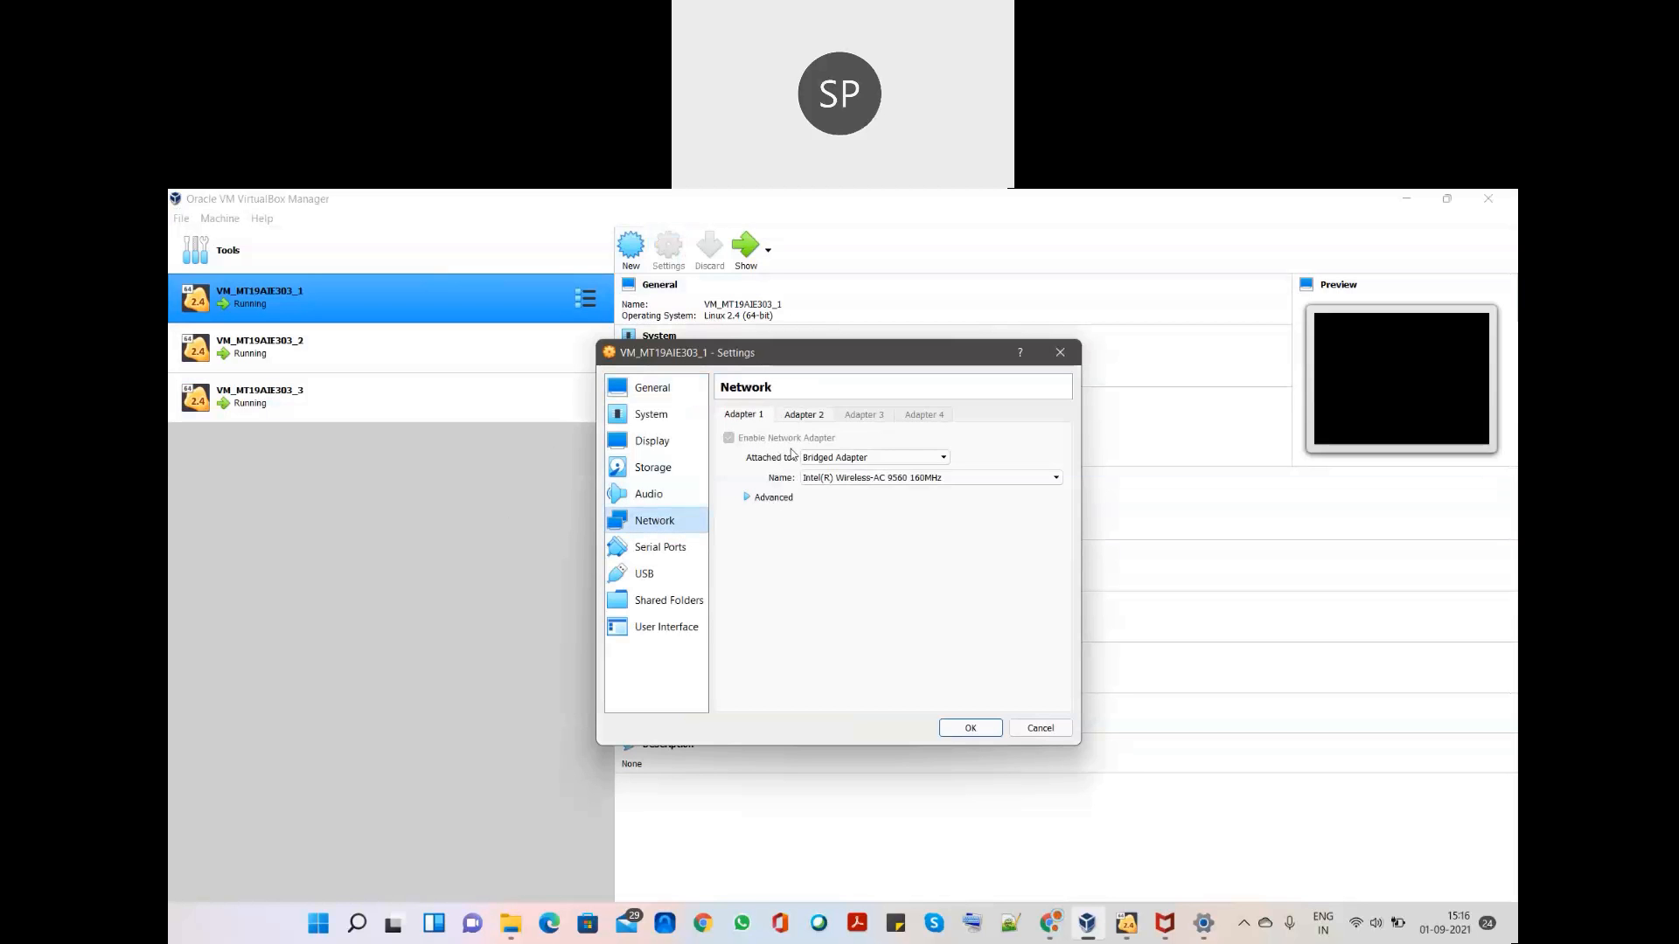
left_click(821, 418)
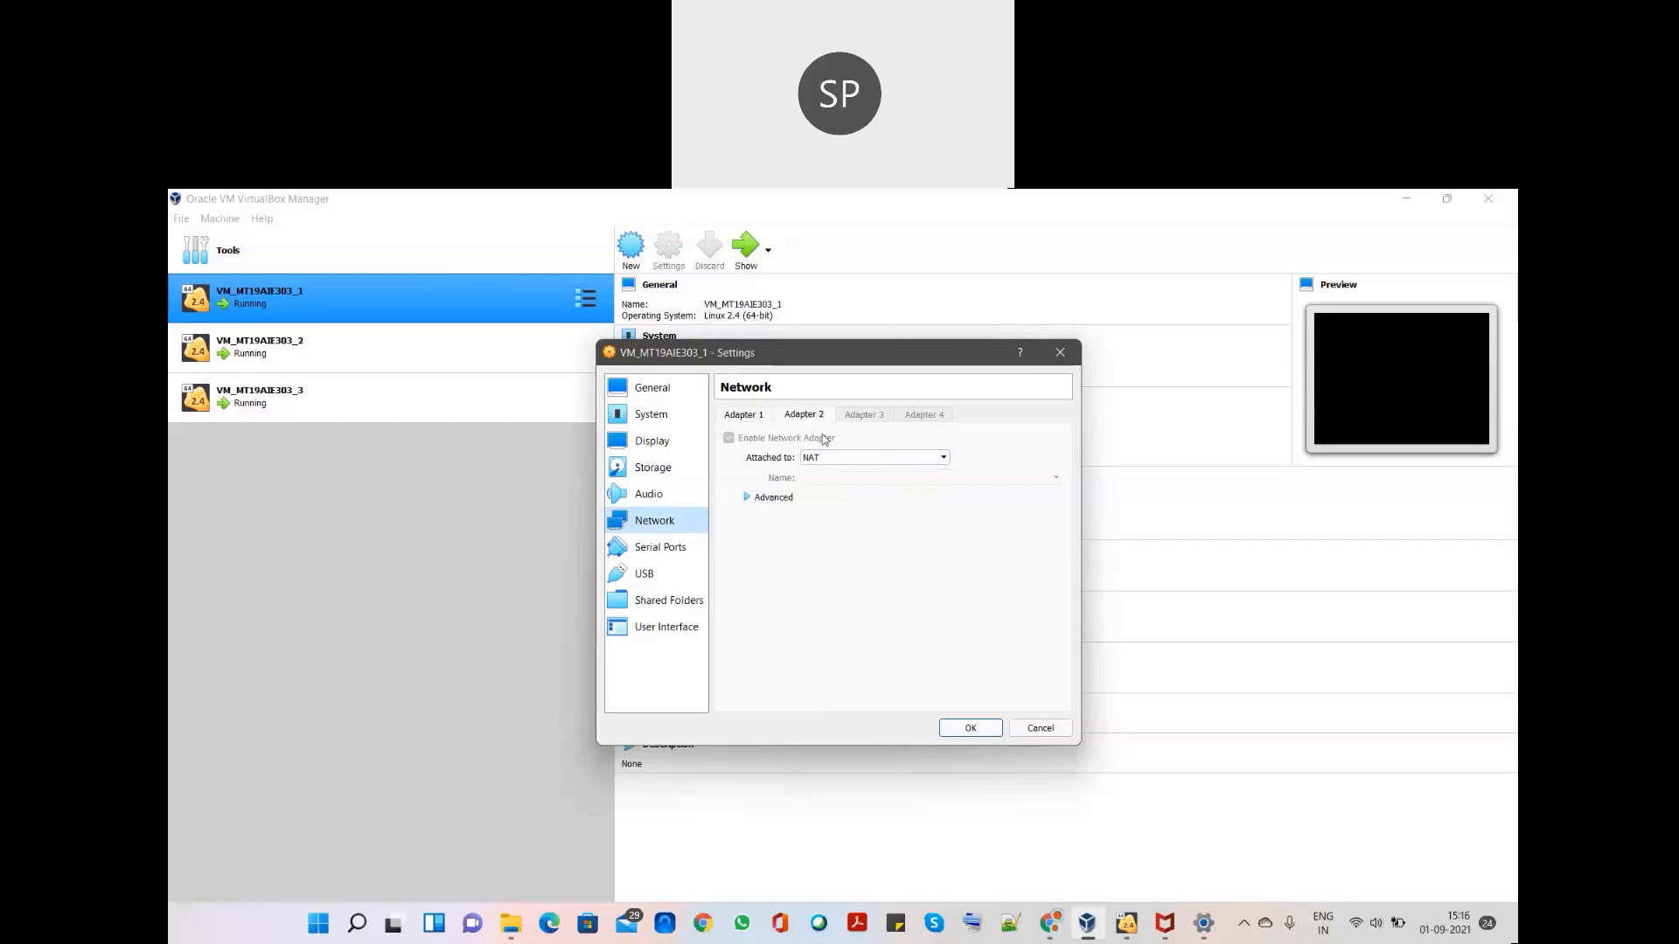
left_click(970, 728)
- Check VM_MT19AIE303_2's network settings, confirming its second adapter's NAT attachment
left_click(435, 355)
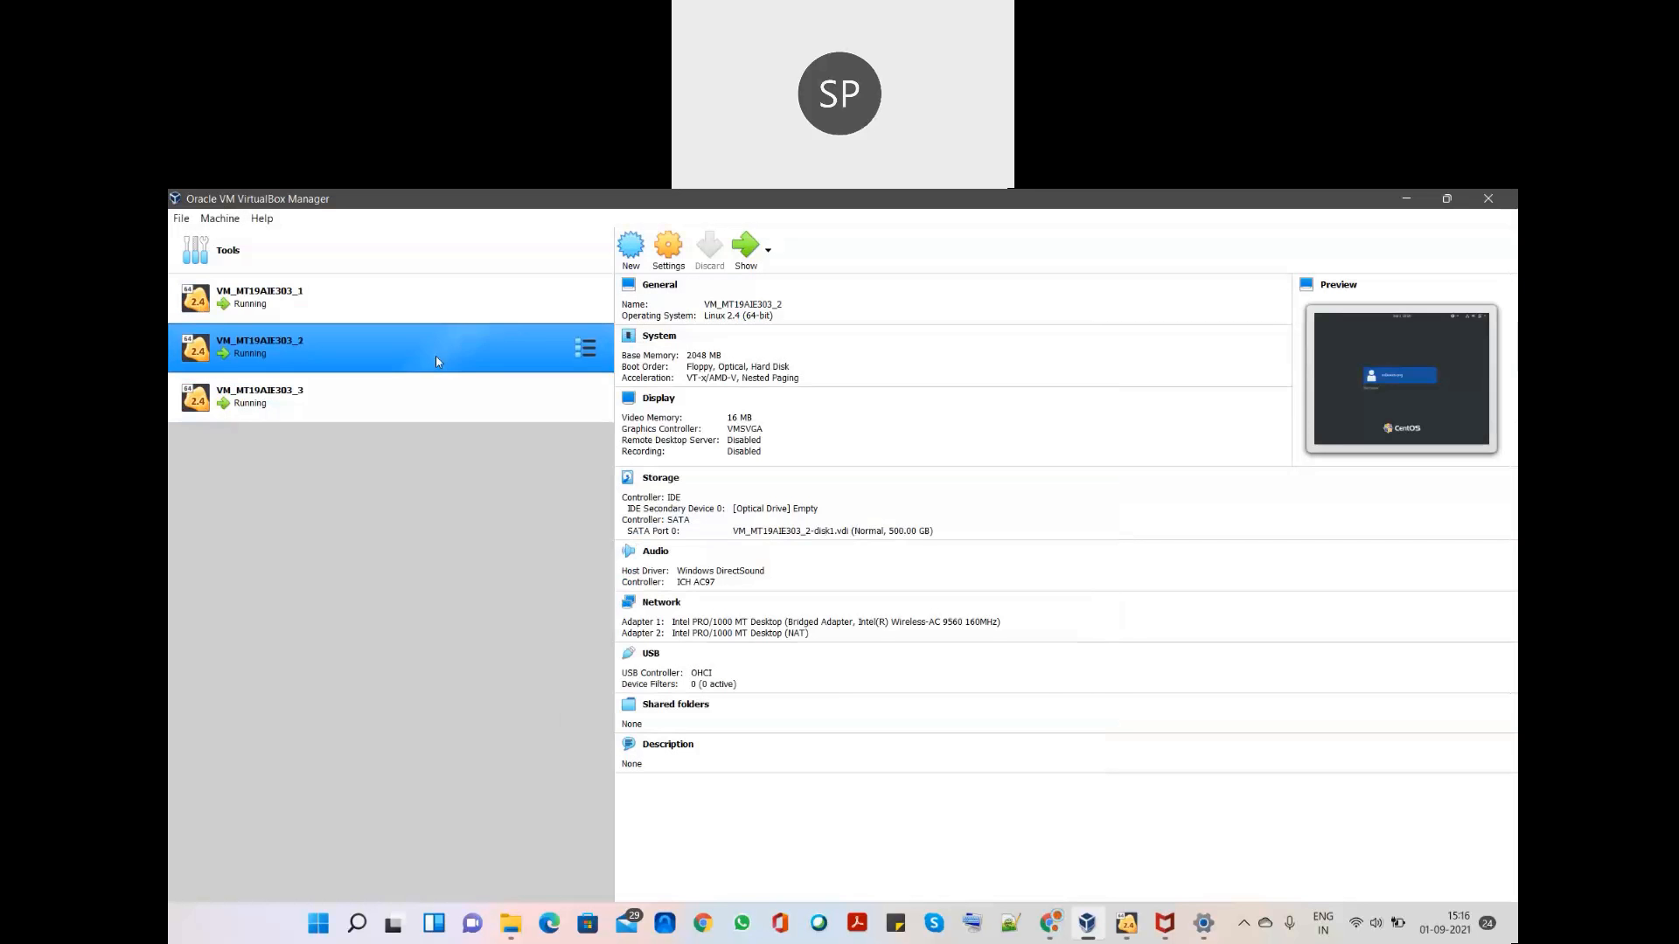
left_click(670, 253)
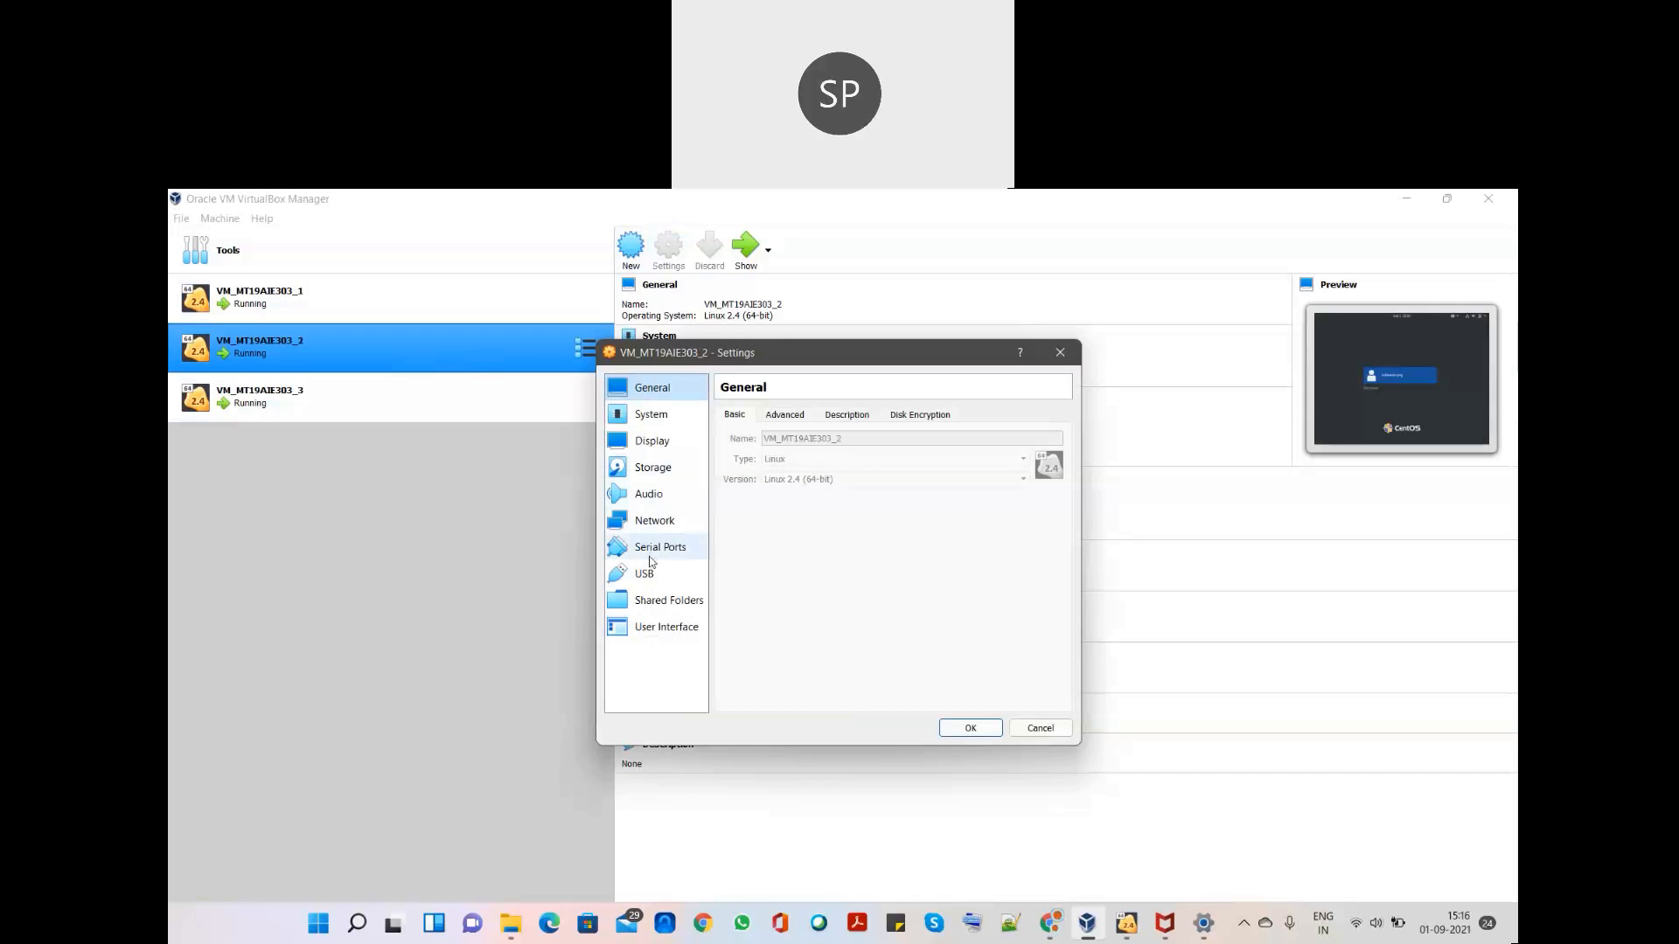
left_click(654, 520)
left_click(801, 418)
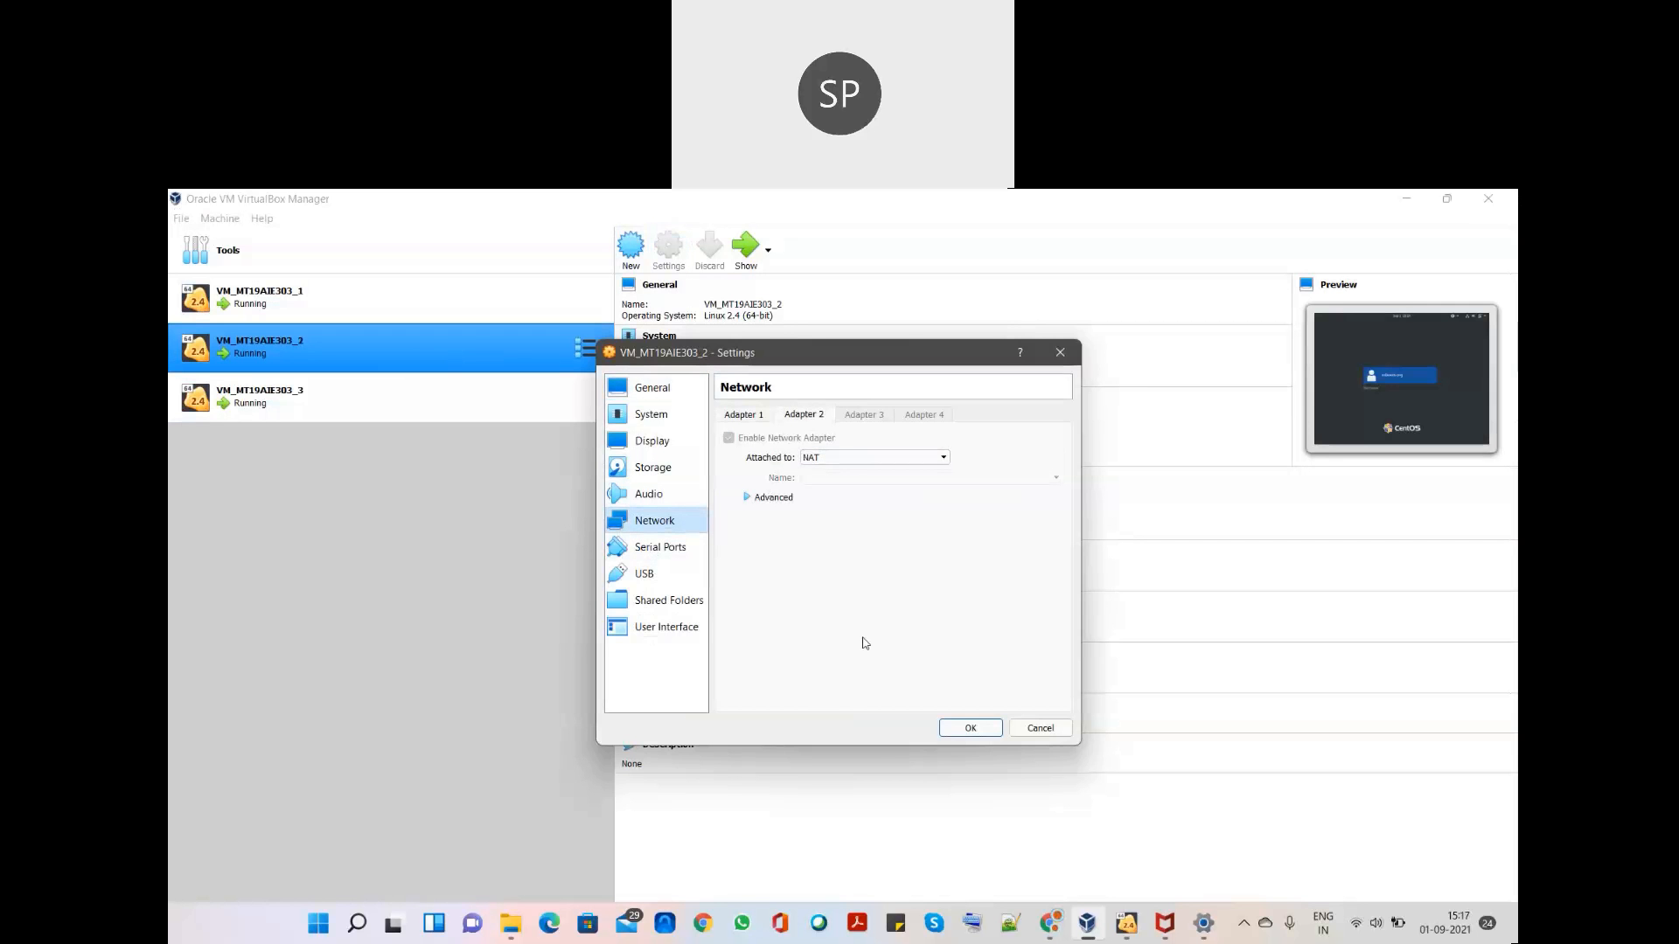
left_click(970, 726)
- Review VM_MT19AIE303_3's network settings
left_click(411, 404)
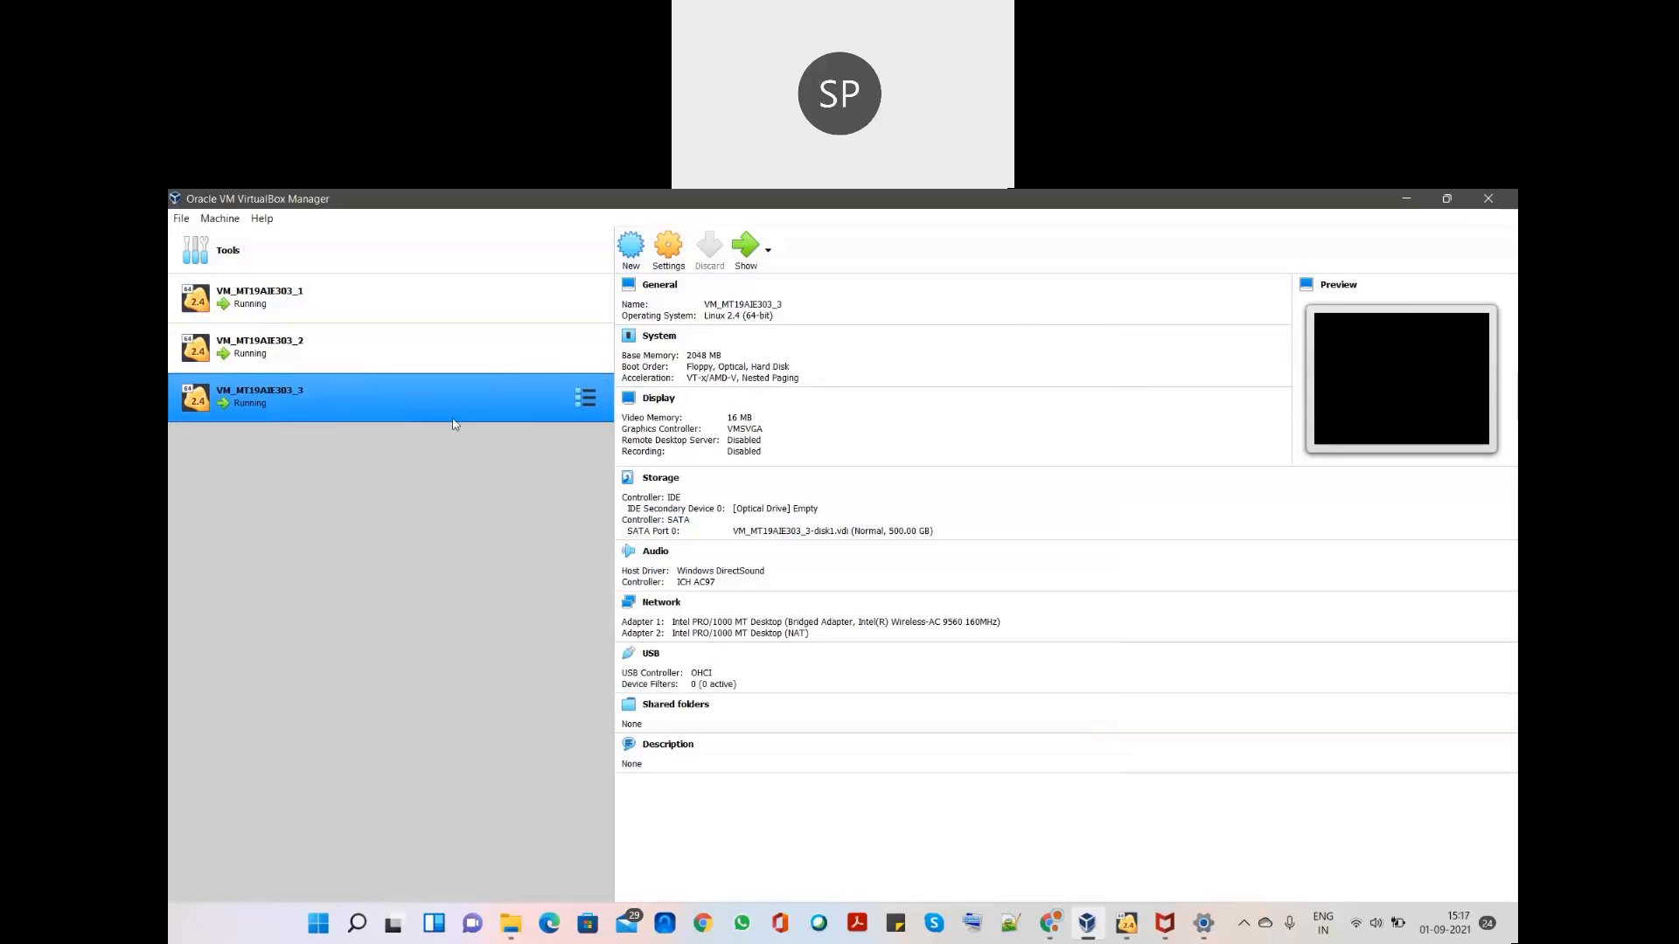
left_click(669, 251)
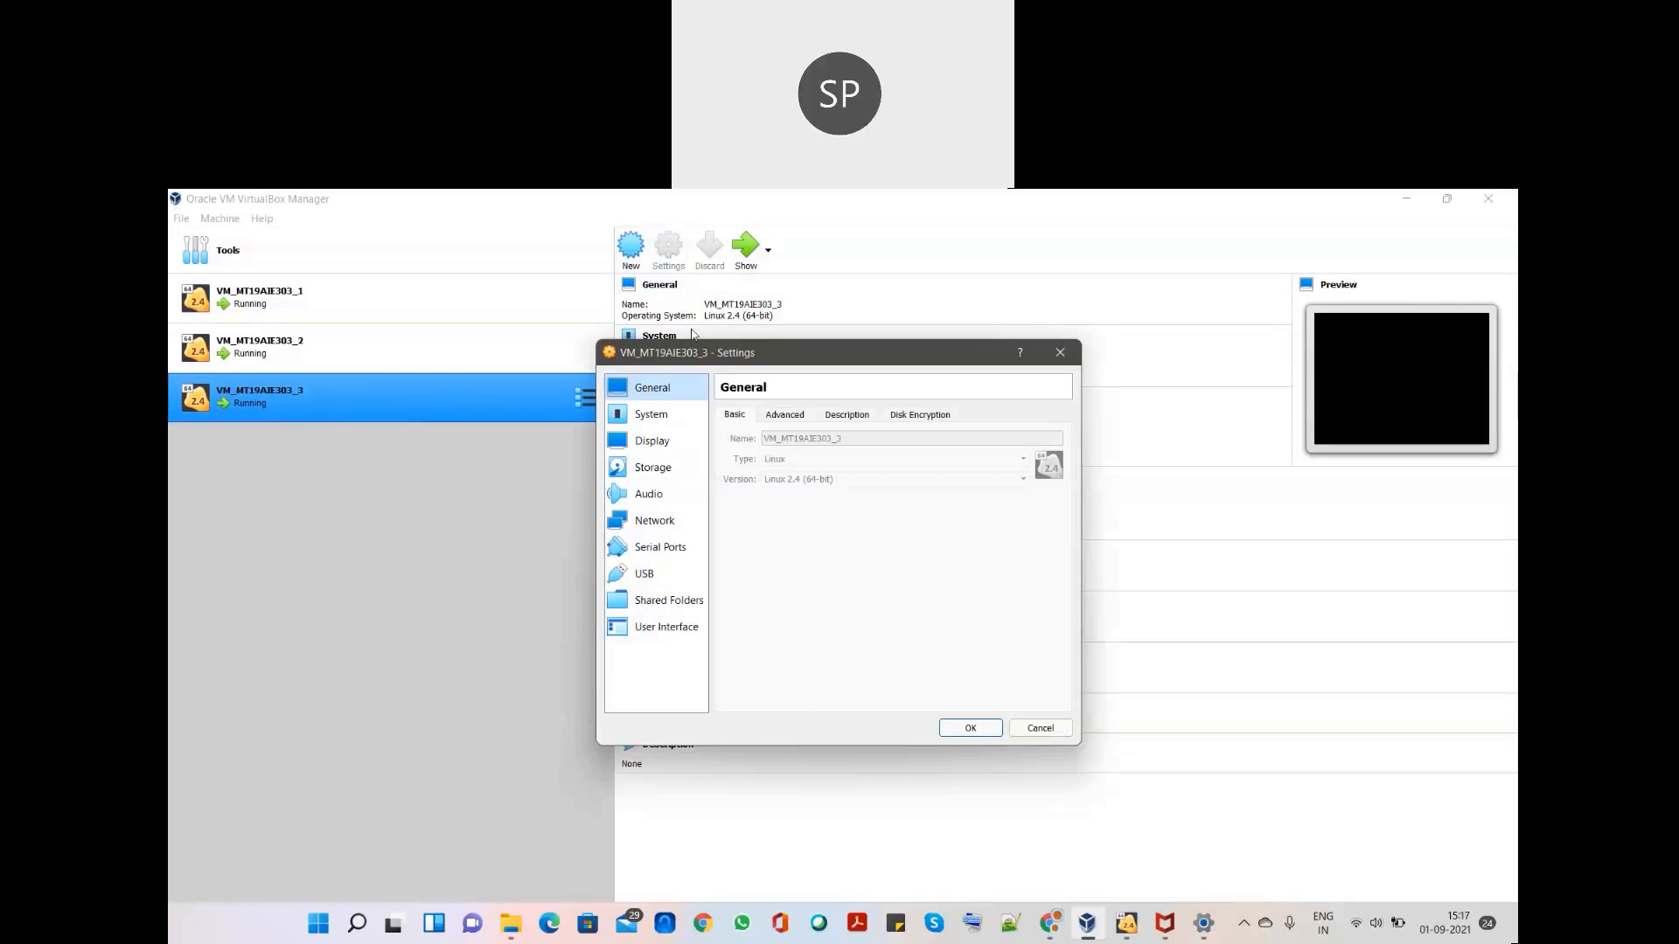
left_click(654, 523)
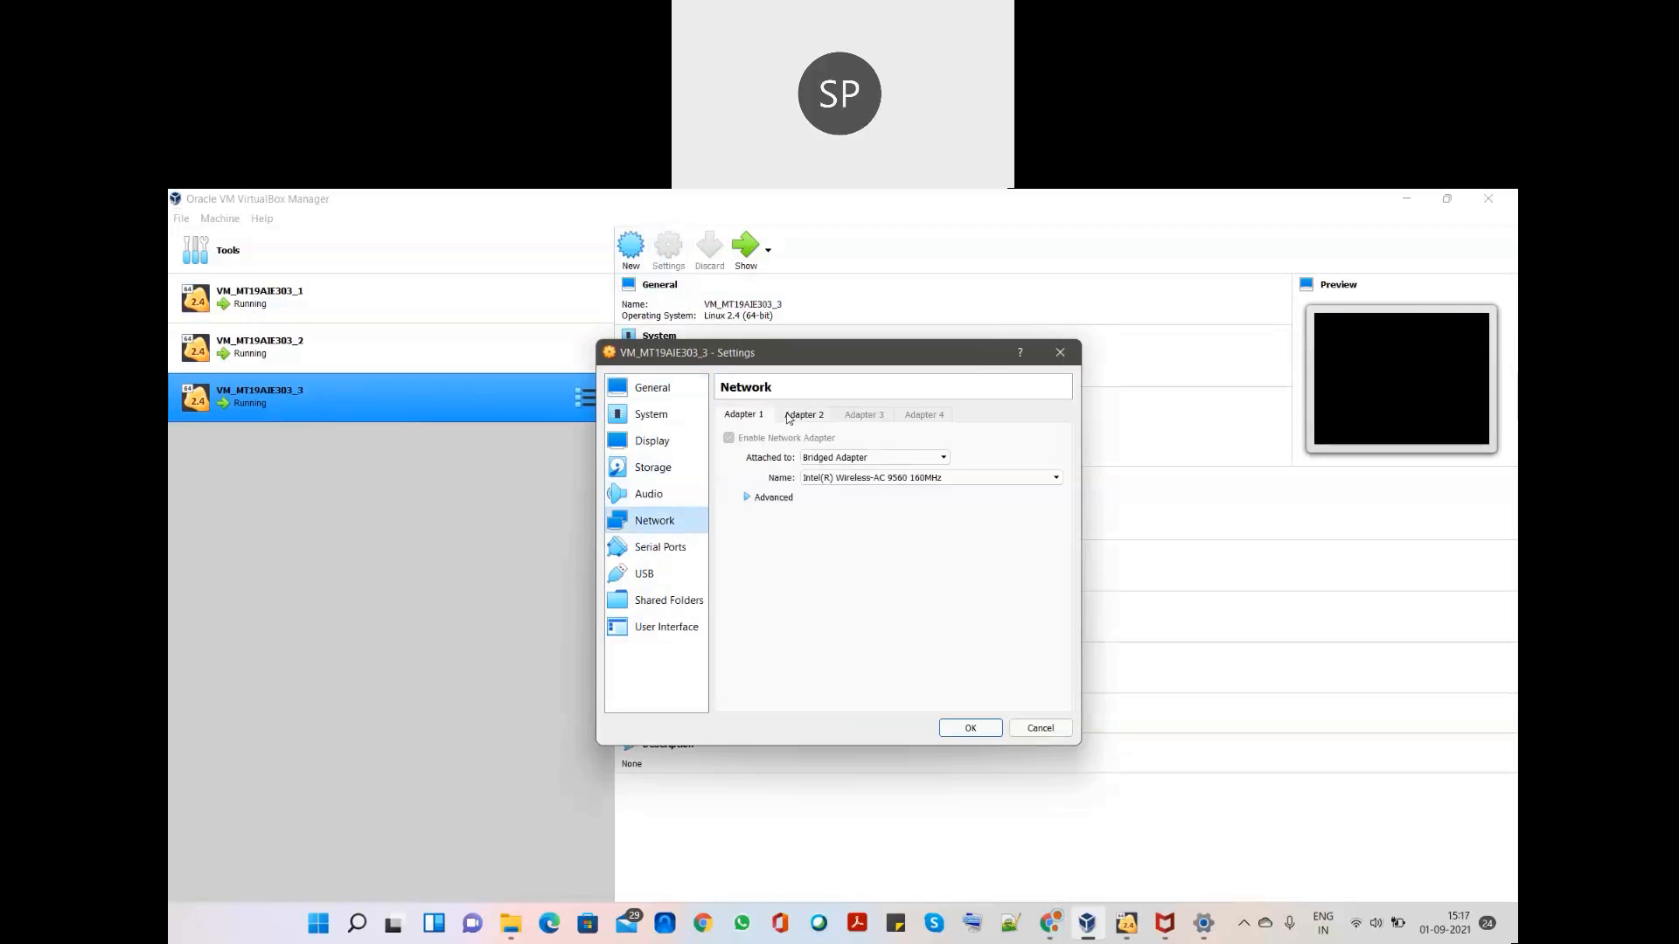
left_click(986, 735)
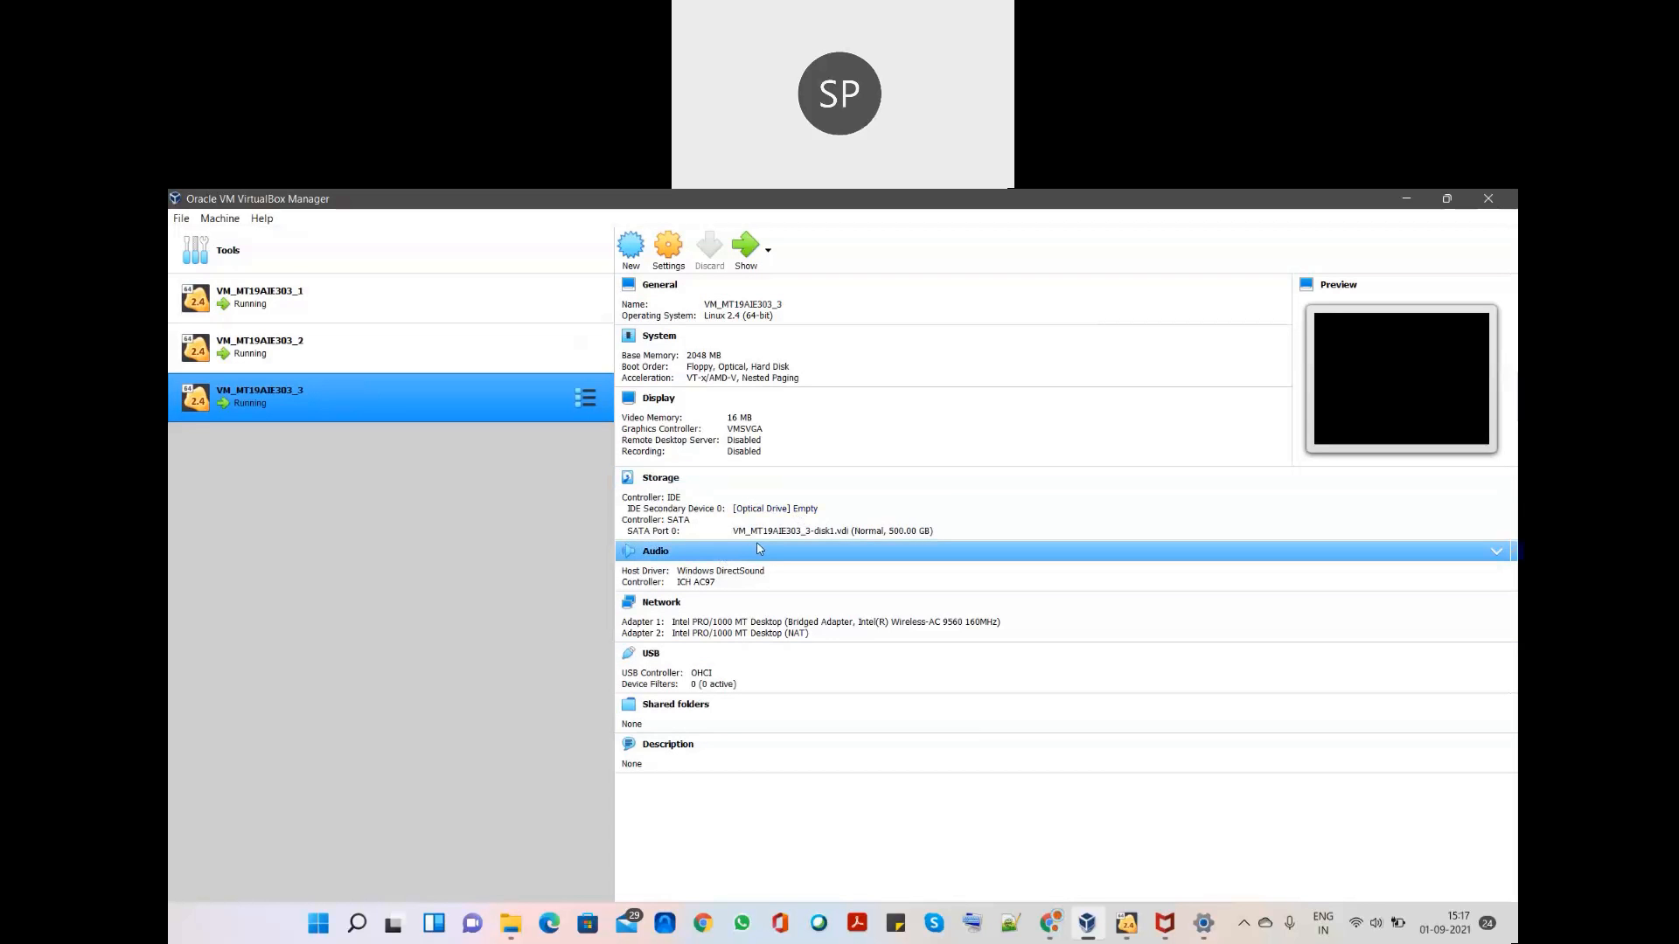
- Bring VM_MT19AIE303_2's window forward and sign in as root via Not listed? with the account password
left_click(385, 369)
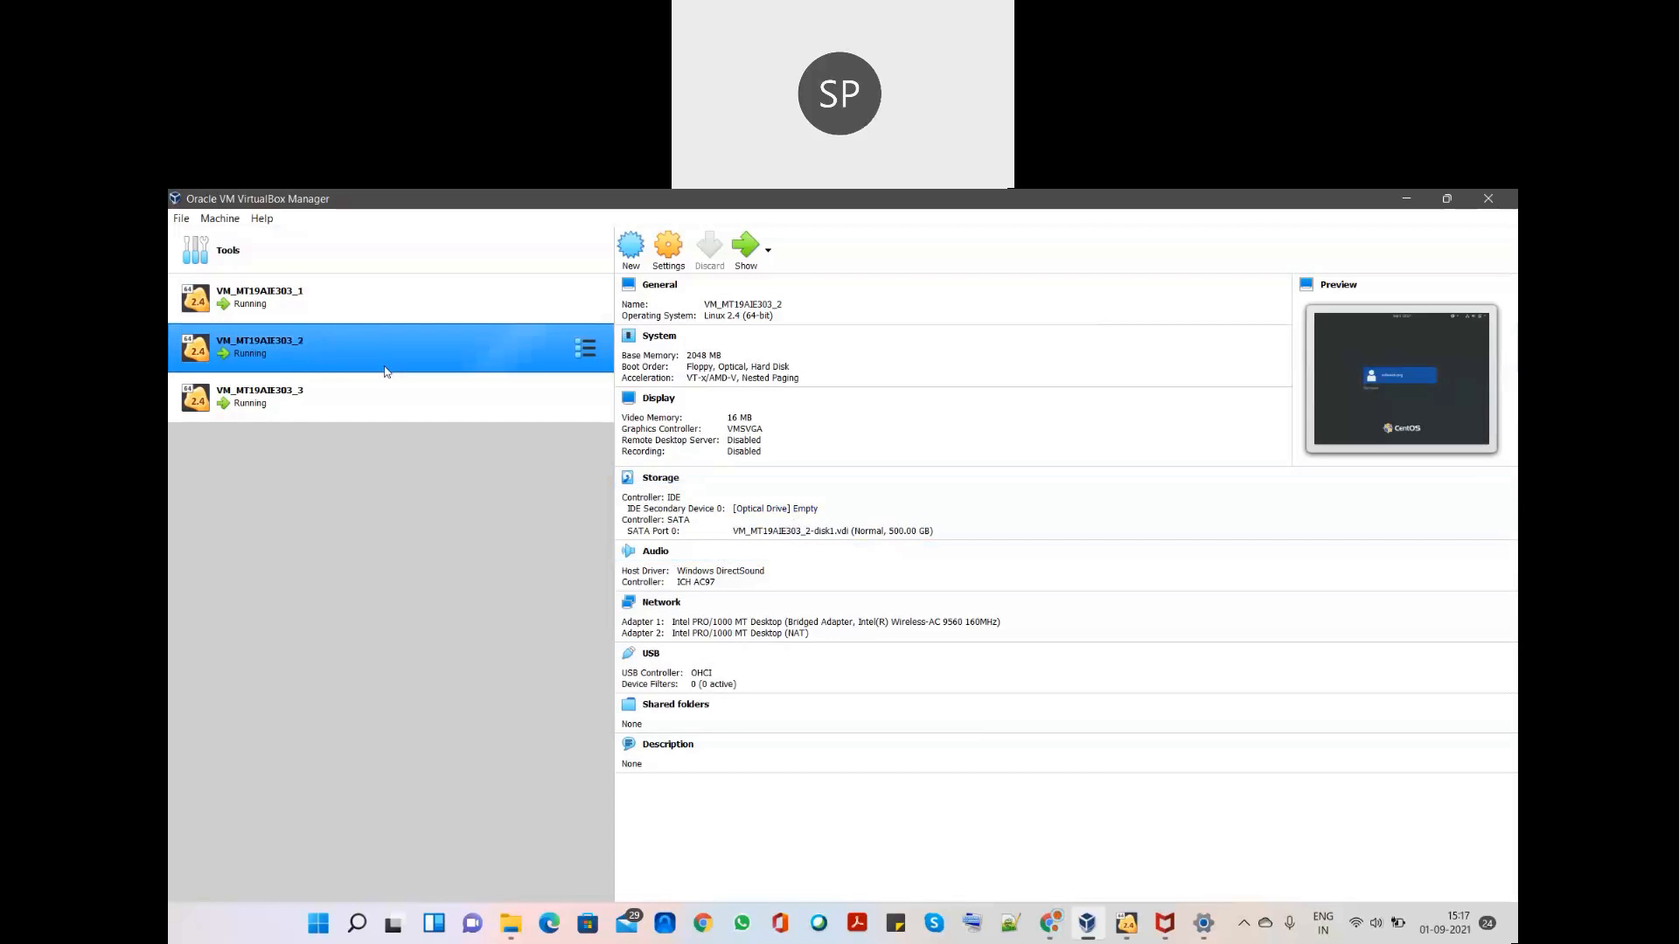
left_click(1126, 923)
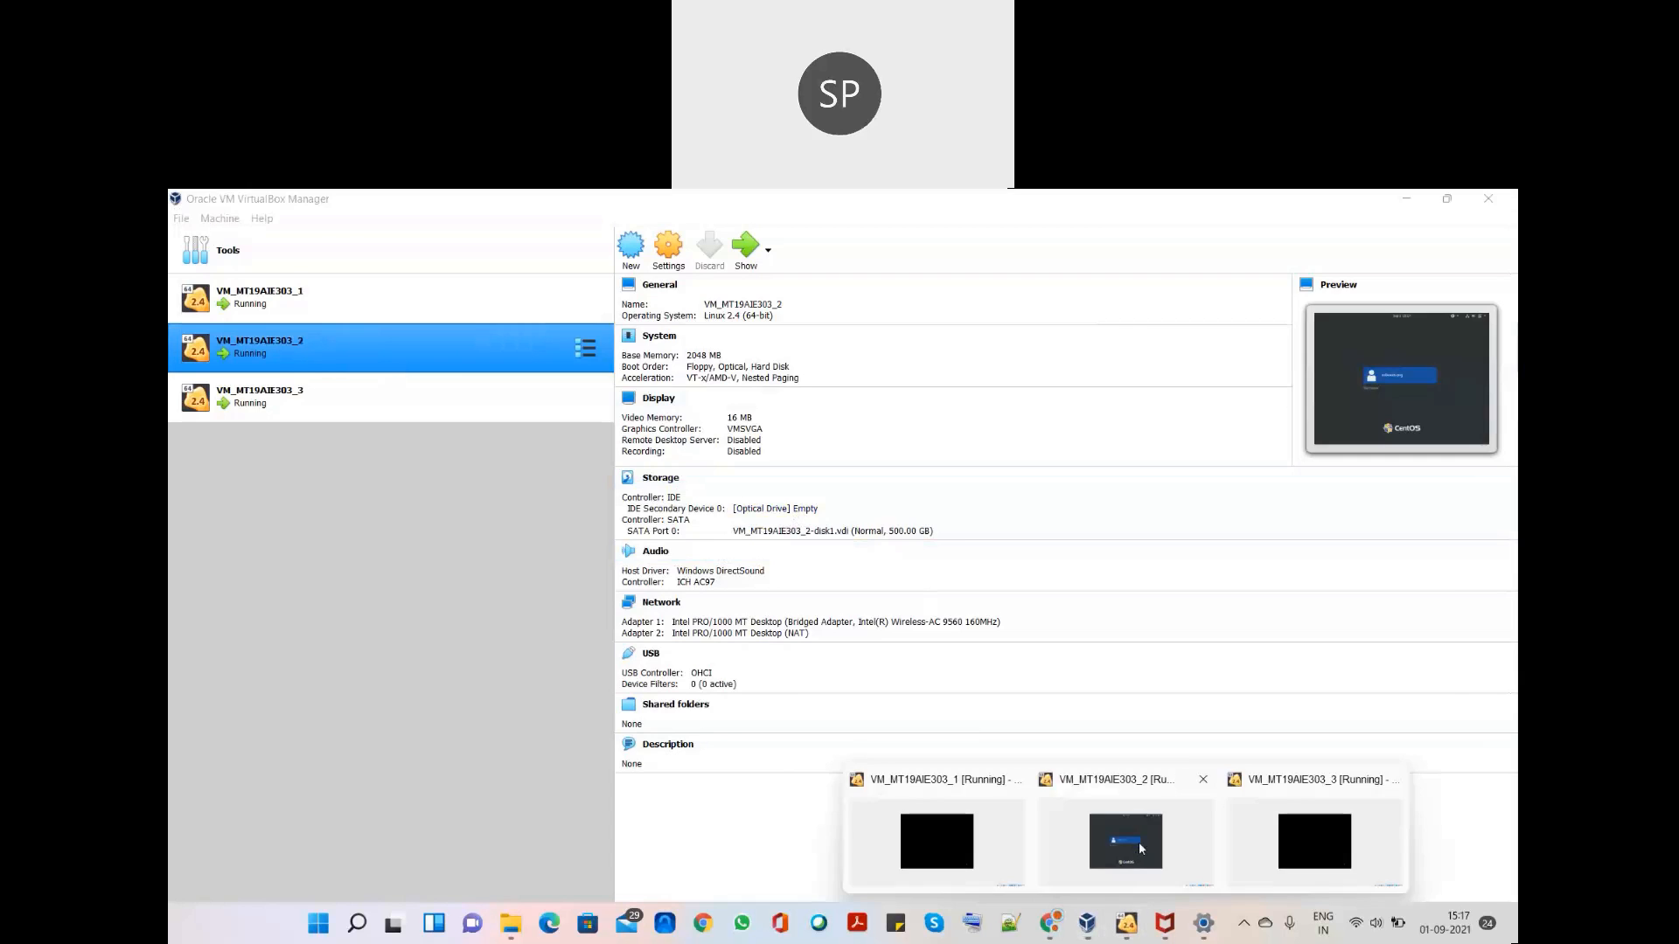
left_click(1126, 841)
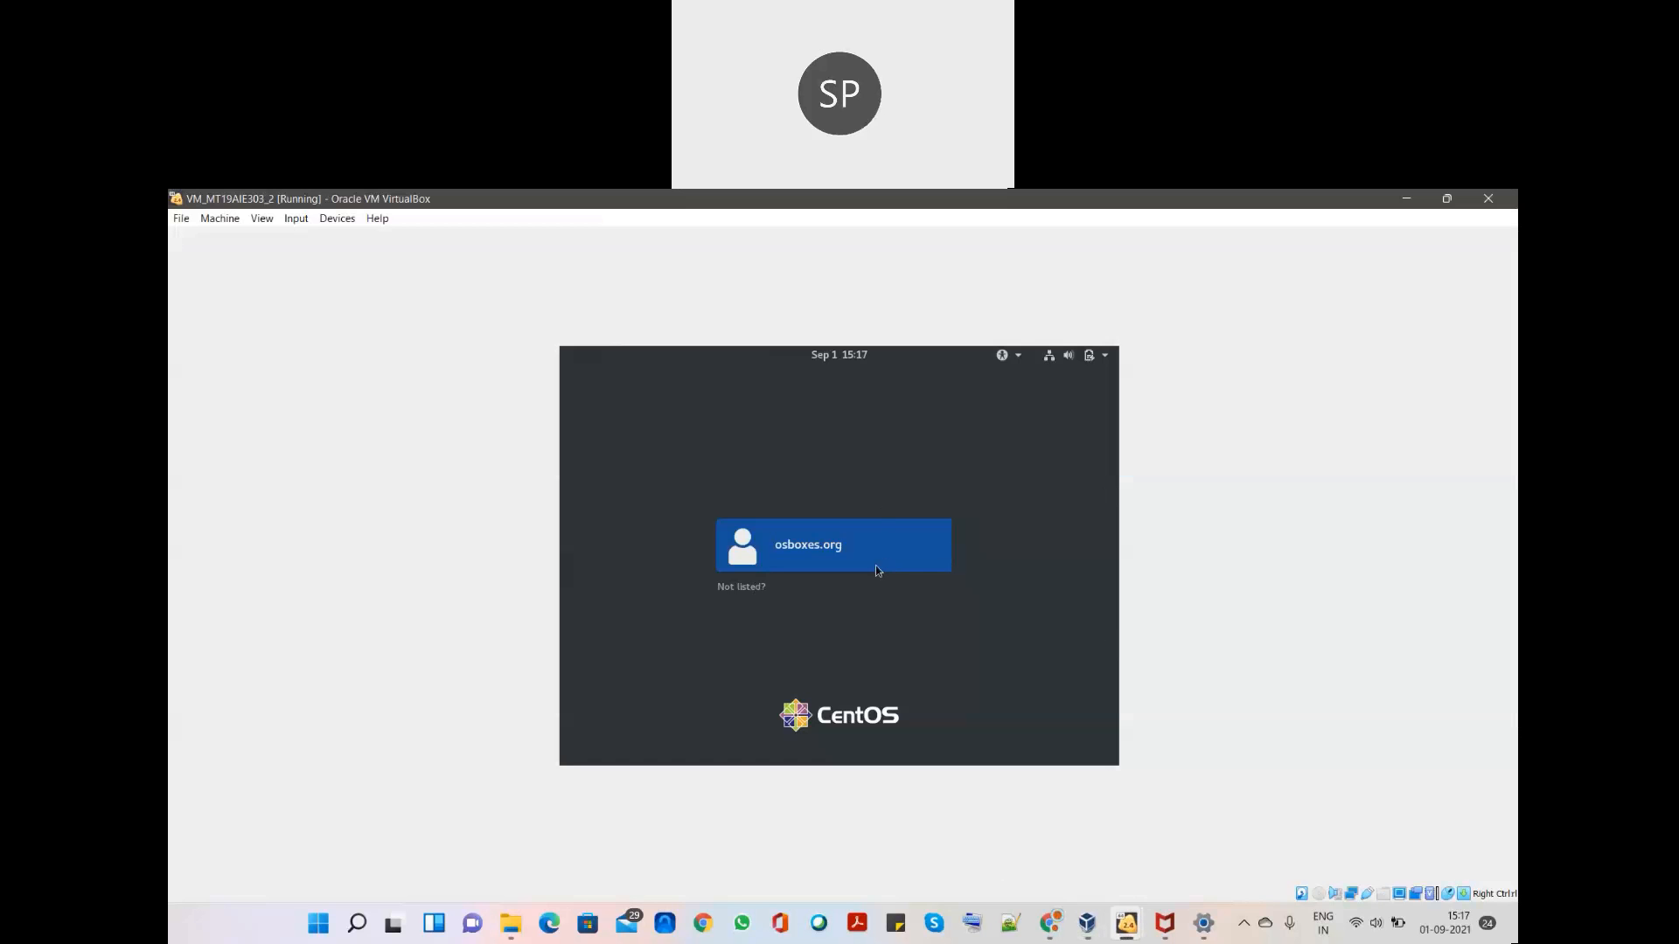
left_click(740, 586)
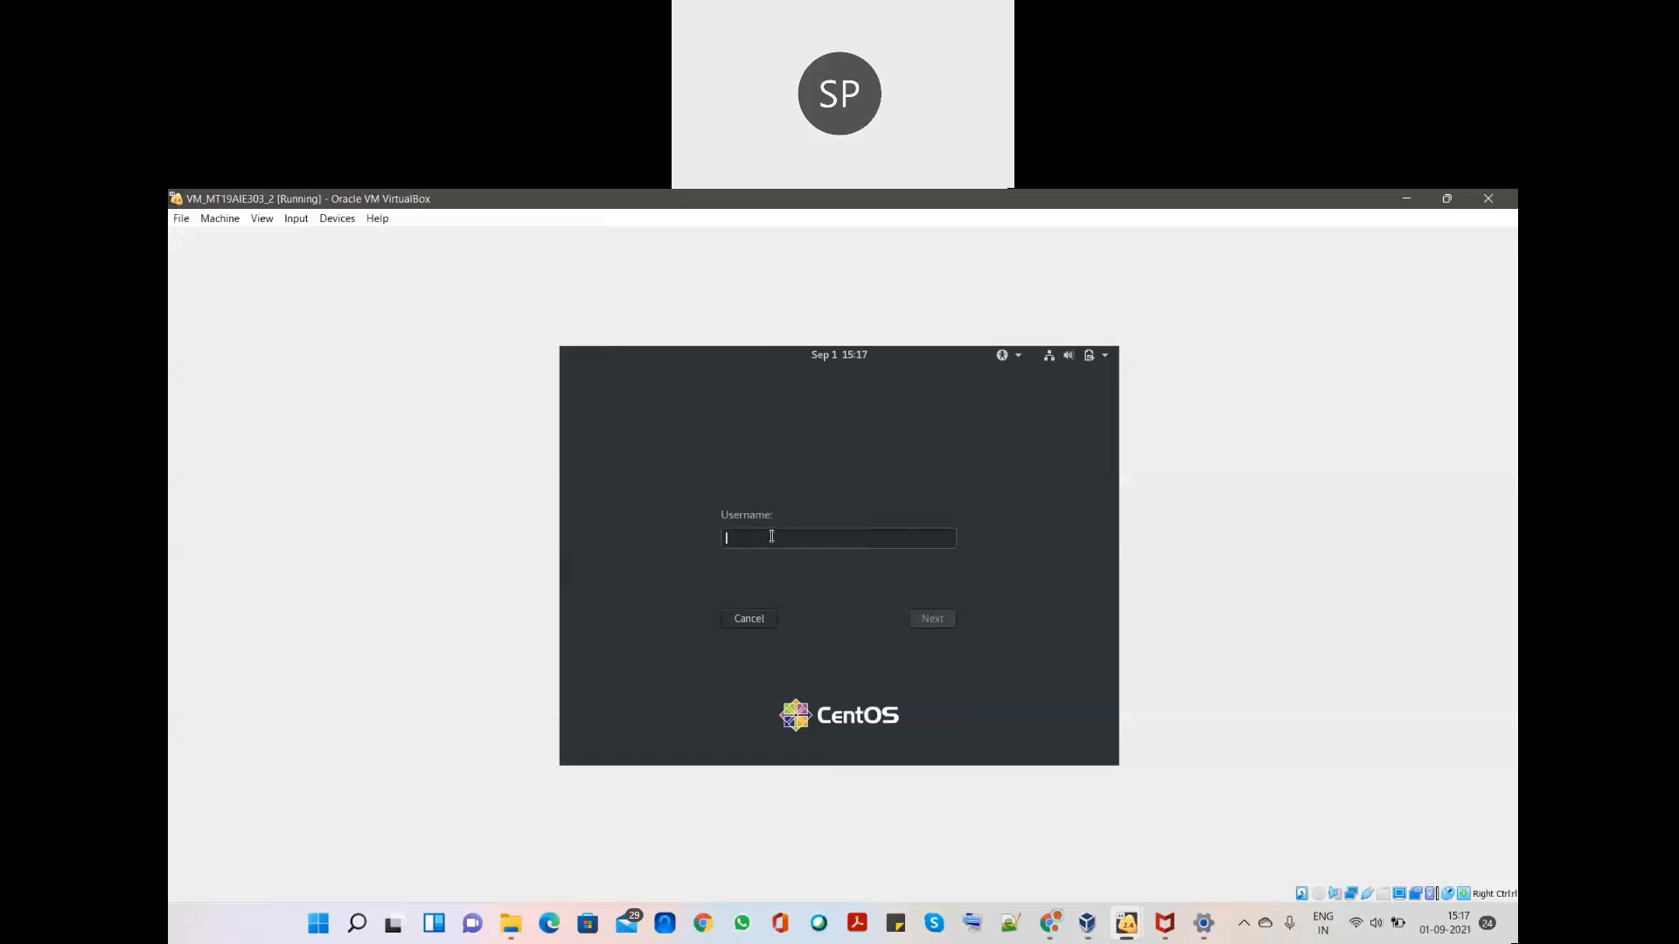
type("root")
key("Return")
type("•••••••••••")
key("Return")
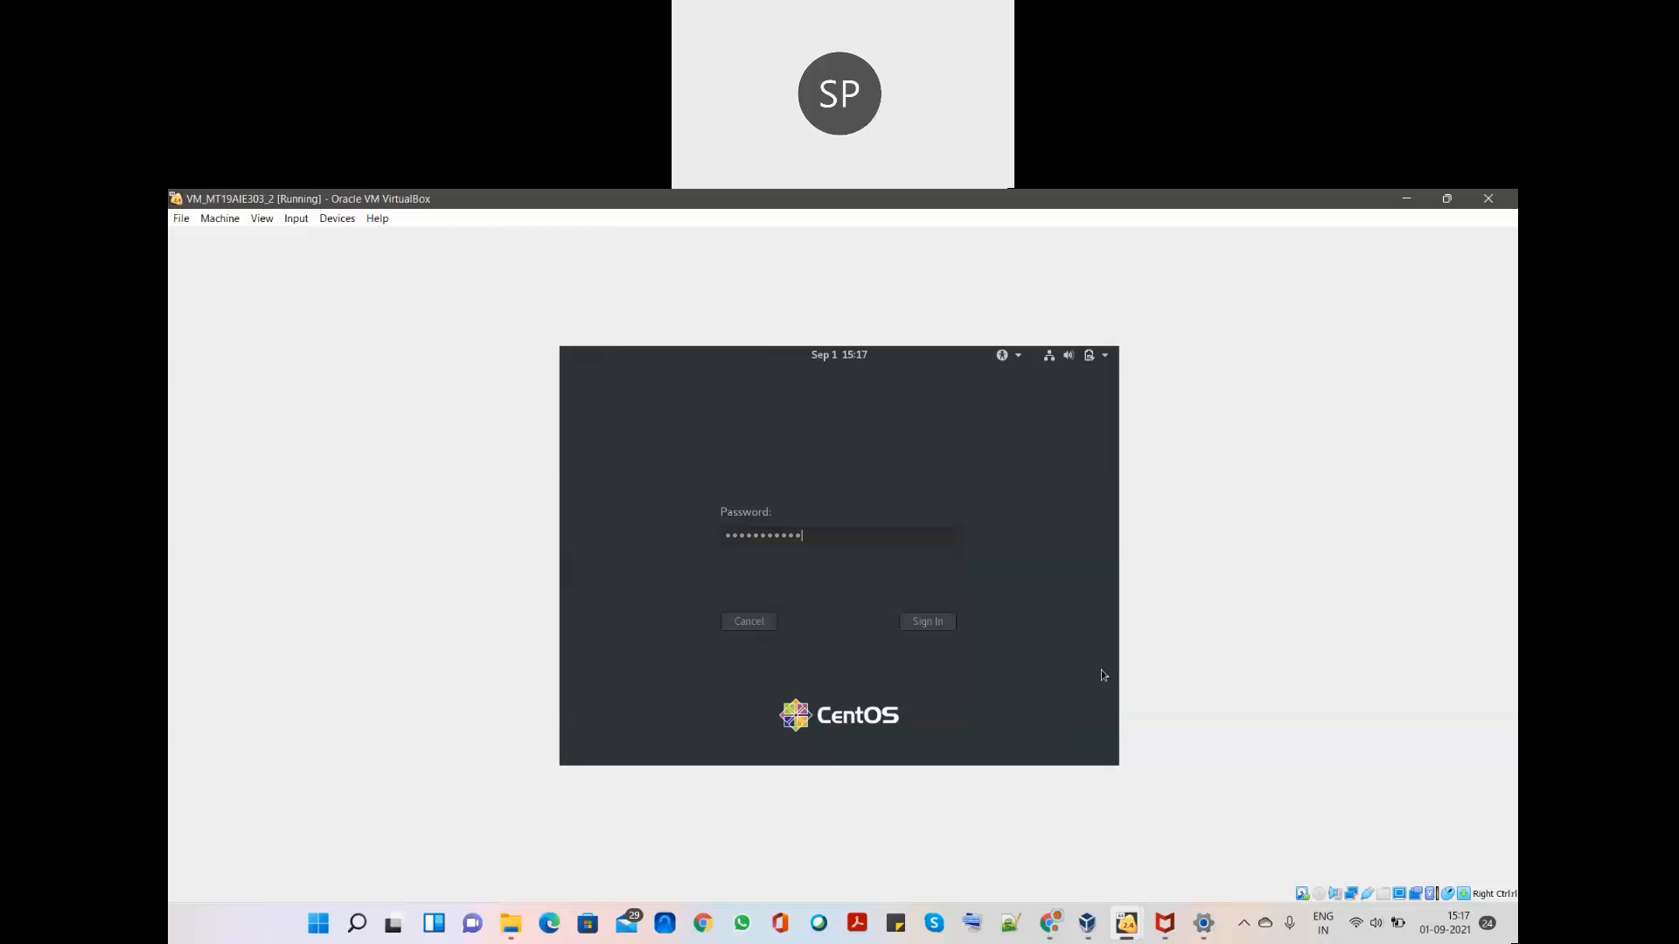
key("Return")
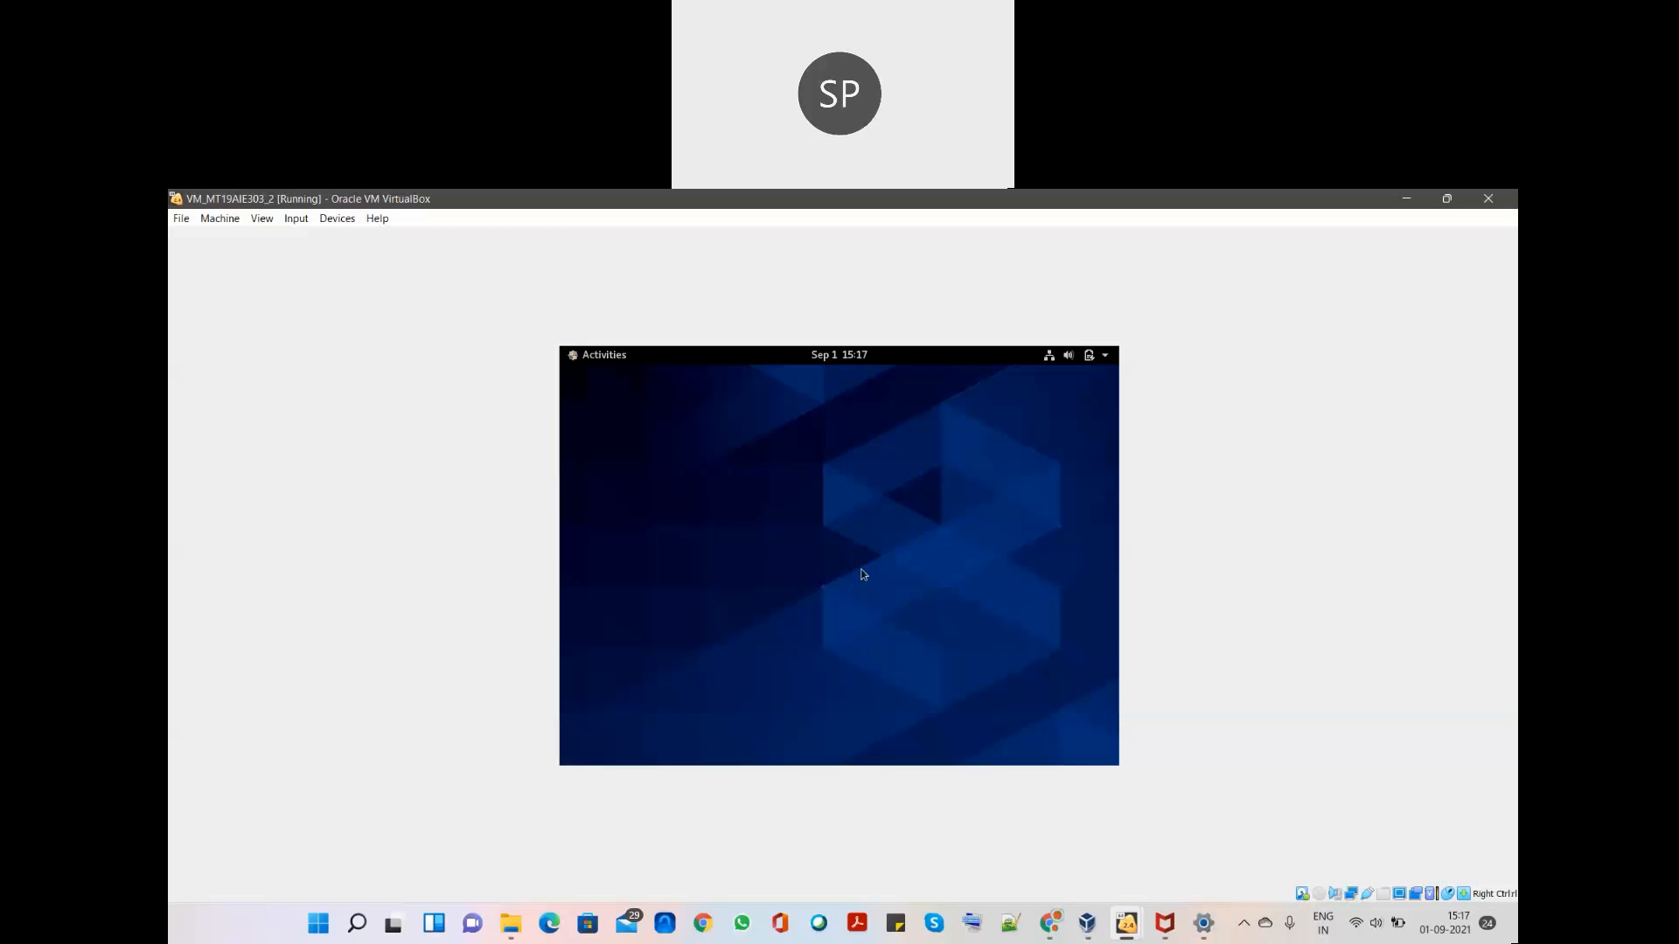
- Launch a Terminal in the CentOS guest and maximize it
key("super")
left_click(580, 677)
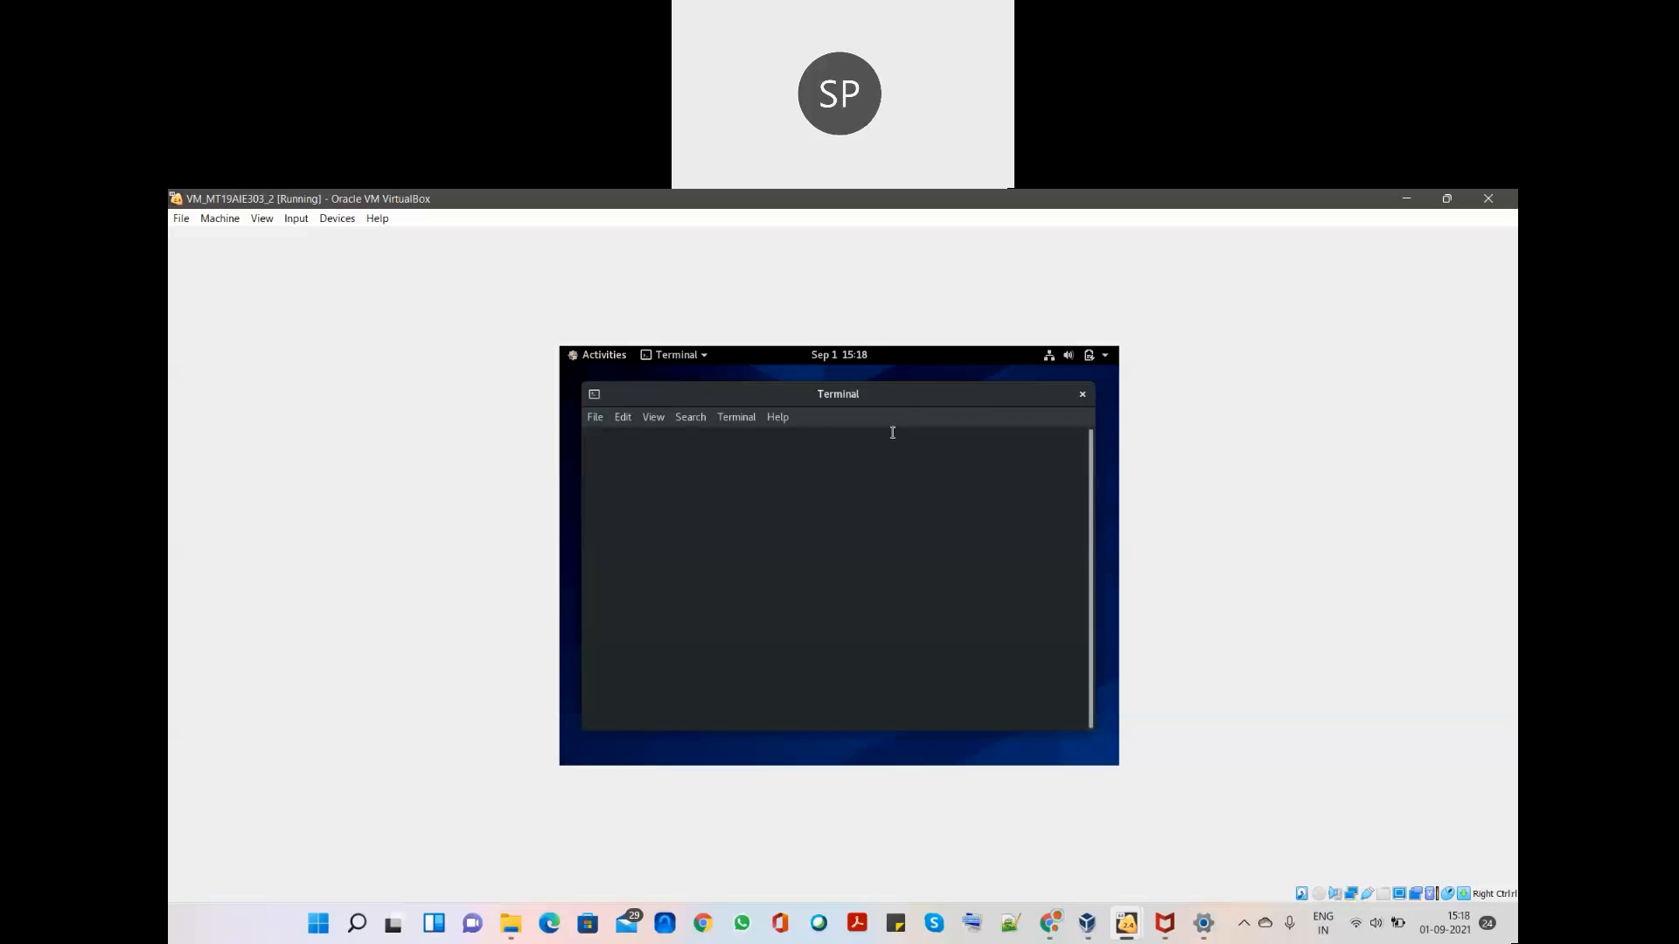
double_click(987, 398)
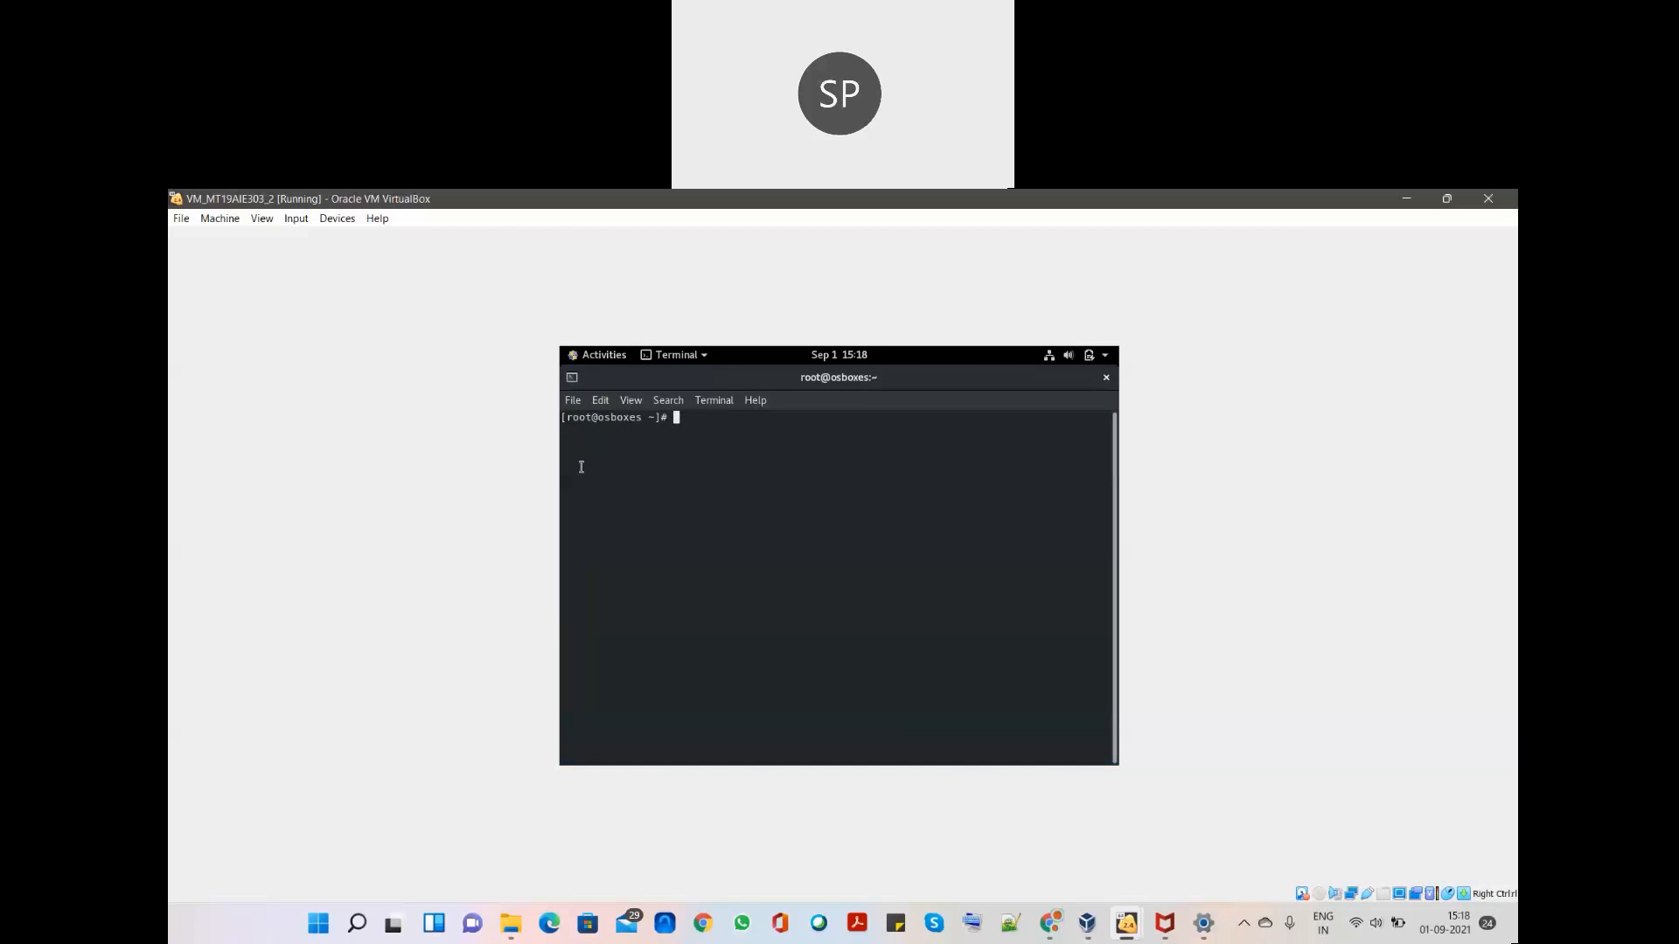
- Run 'systemctl status msqld', which reports msqld.service could not be found
type("mysql status")
key("BackSpace")
key("BackSpace")
key("BackSpace")
key("BackSpace")
key("BackSpace")
key("BackSpace")
key("BackSpace")
key("BackSpace")
key("BackSpace")
key("BackSpace")
key("BackSpace")
key("BackSpace")
type("system ctl")
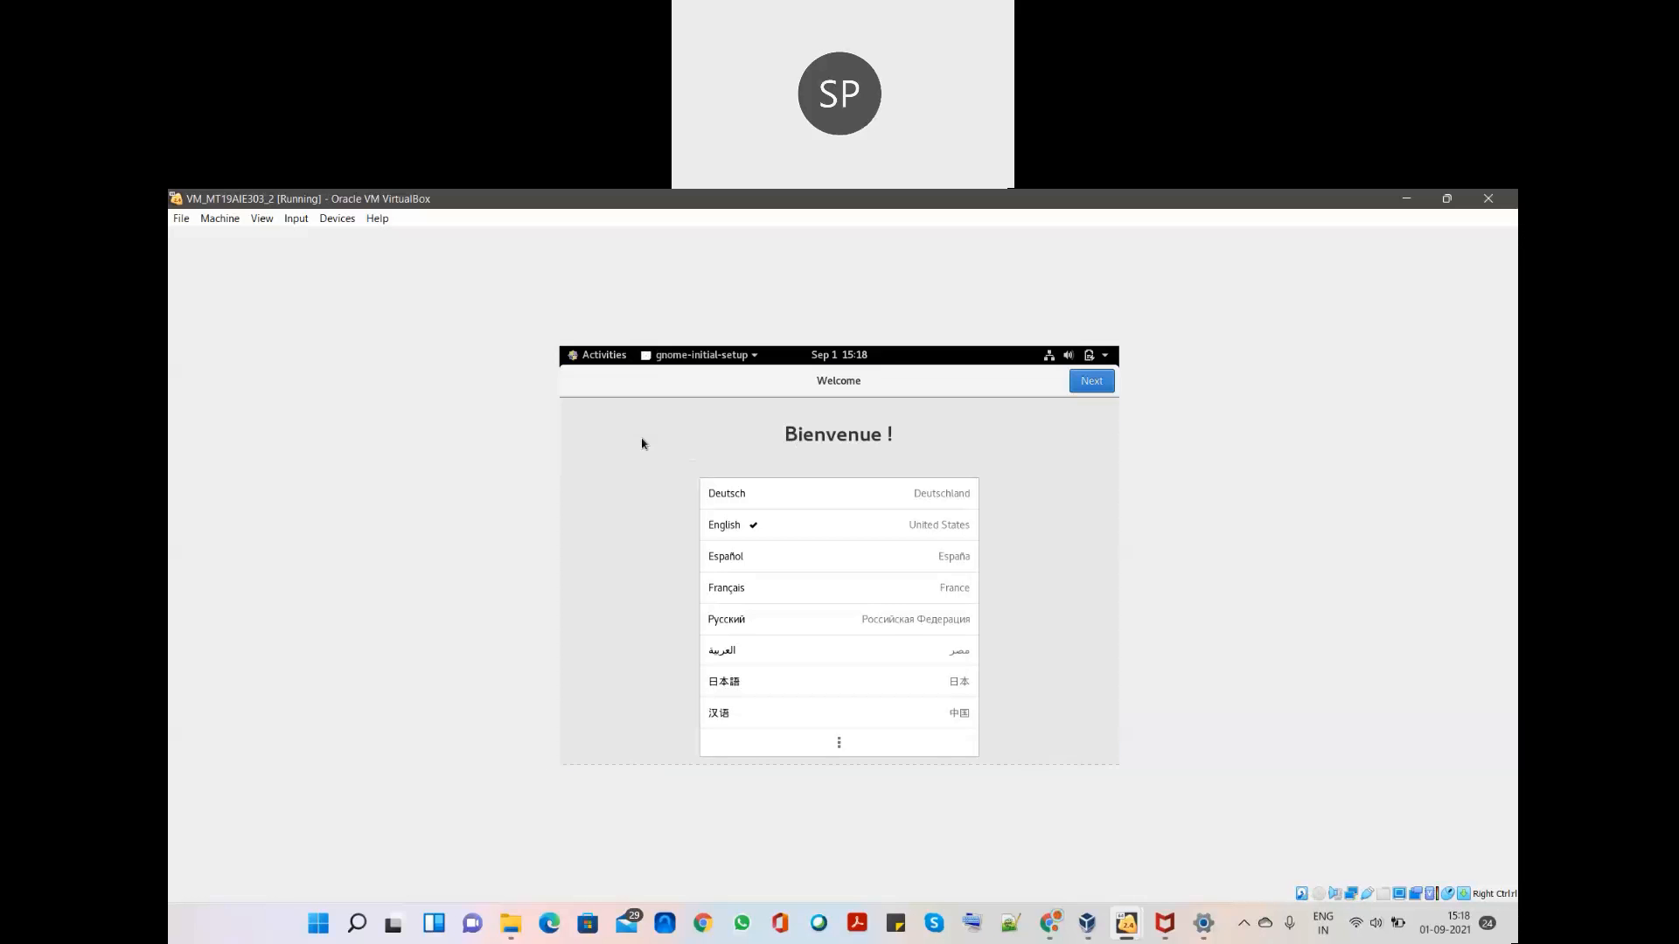
key("super")
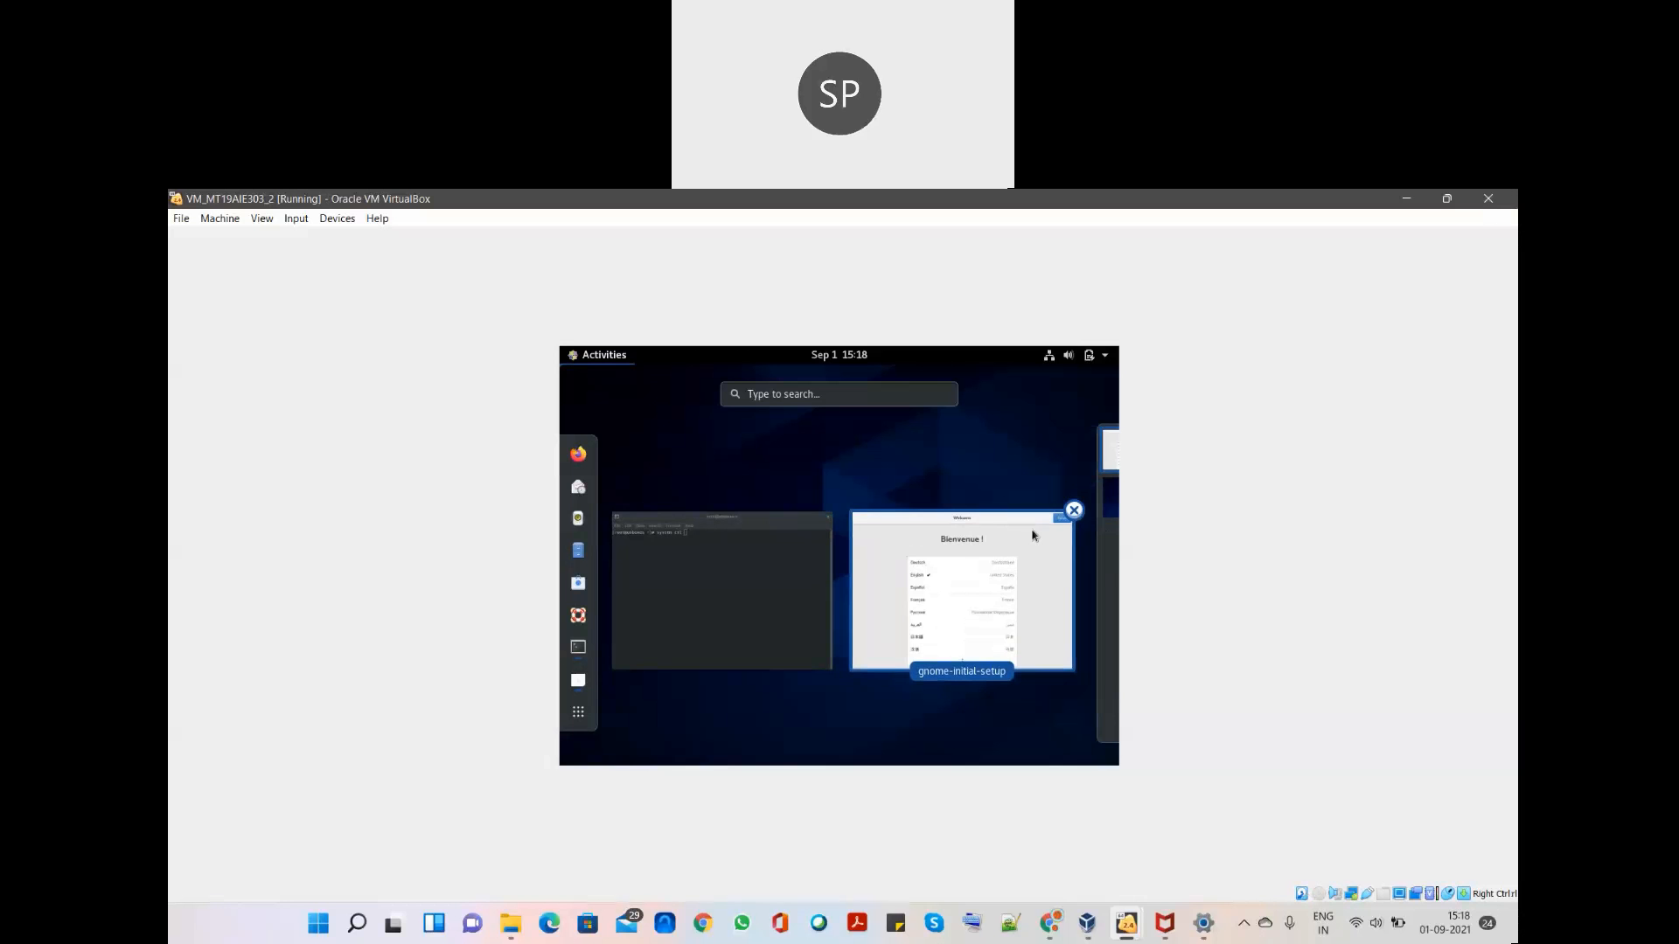
left_click(716, 604)
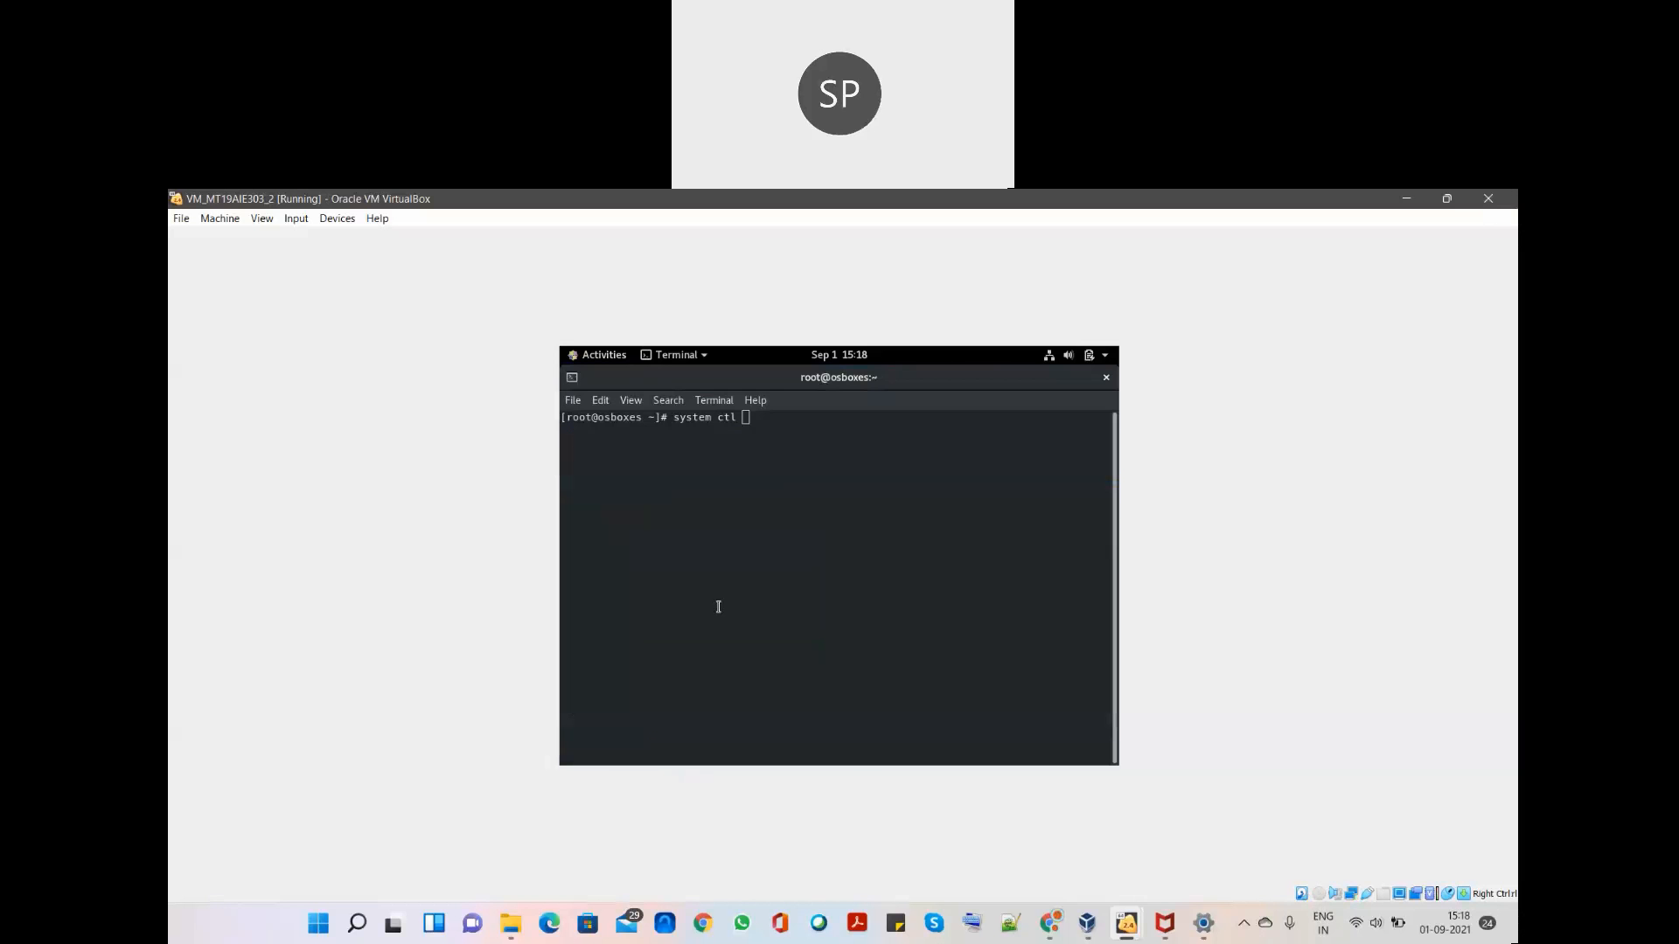
key("BackSpace")
key("BackSpace")
key("BackSpace")
key("BackSpace")
key("BackSpace")
type("ctl my")
type("sql")
key("BackSpace")
key("BackSpace")
key("BackSpace")
key("BackSpace")
key("BackSpace")
type("status msqld")
key("Return")
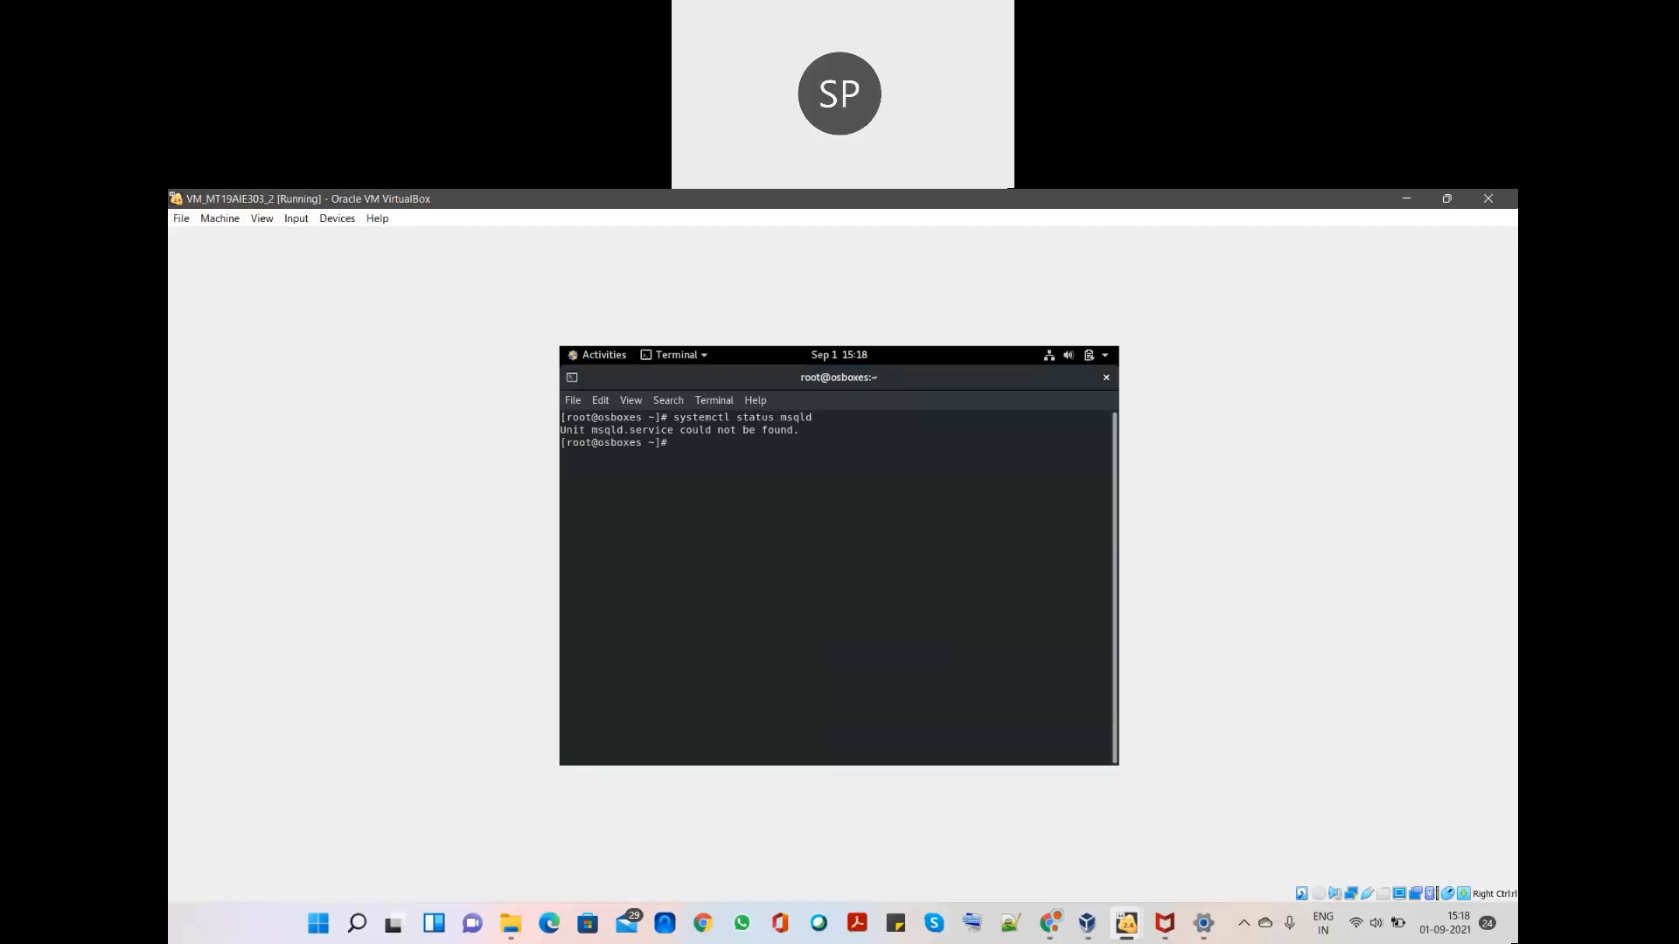
- Check the msql service status and try connecting with 'mysql -u root'
key("Up")
key("BackSpace")
key("Return")
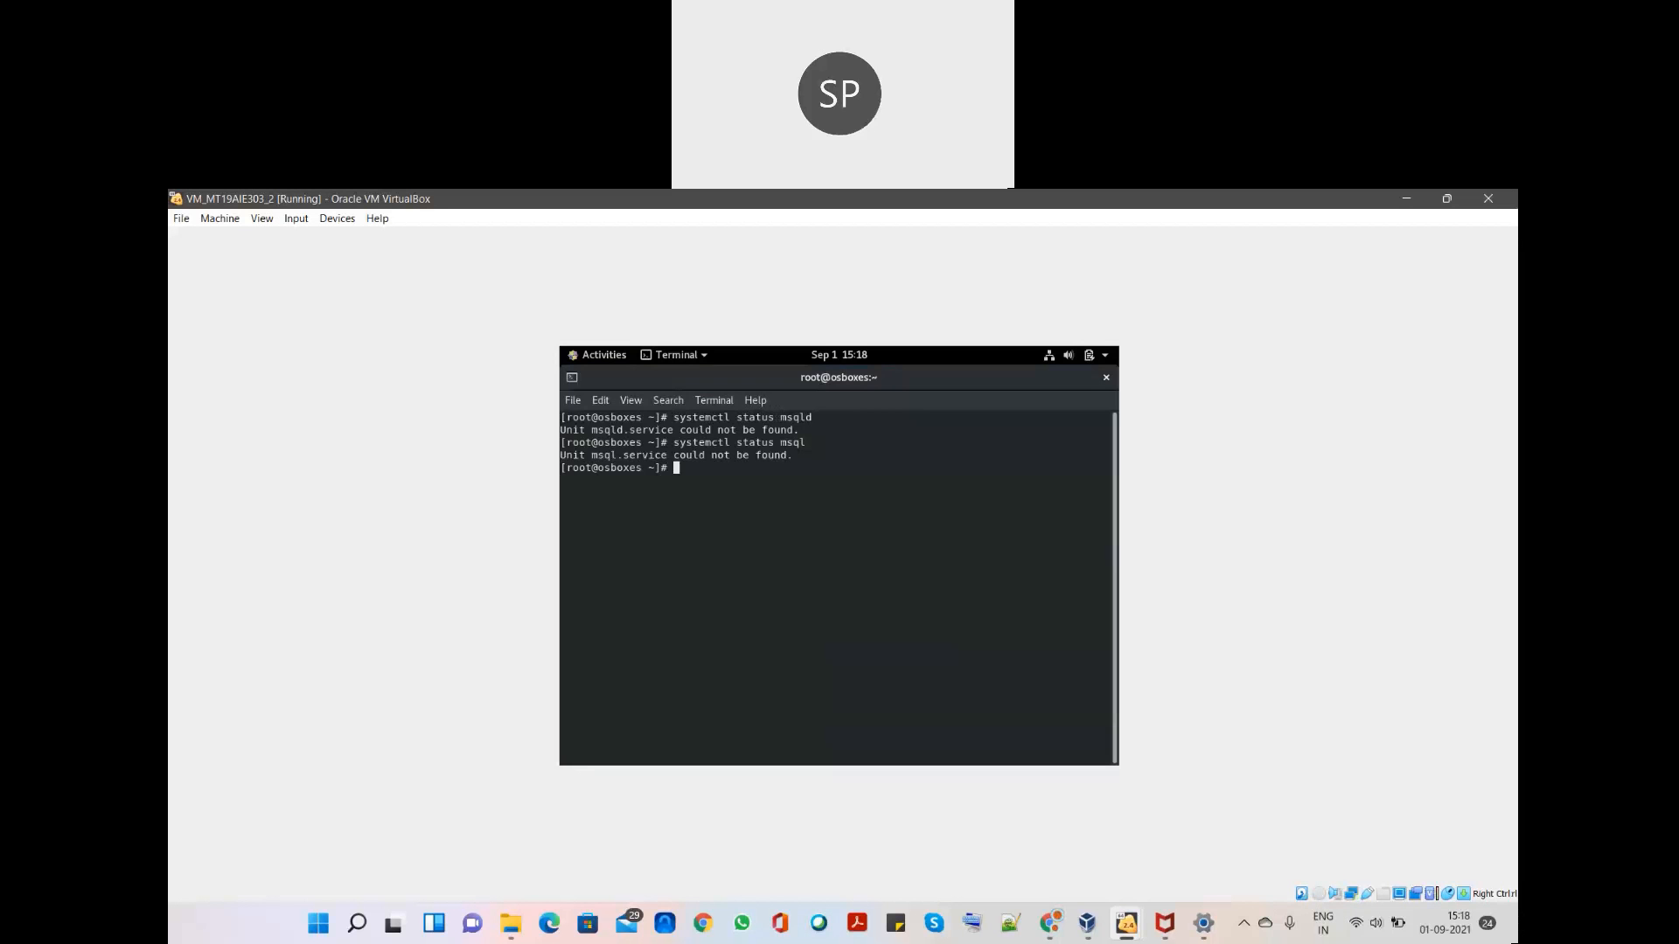
type("mysql -u root")
key("Return")
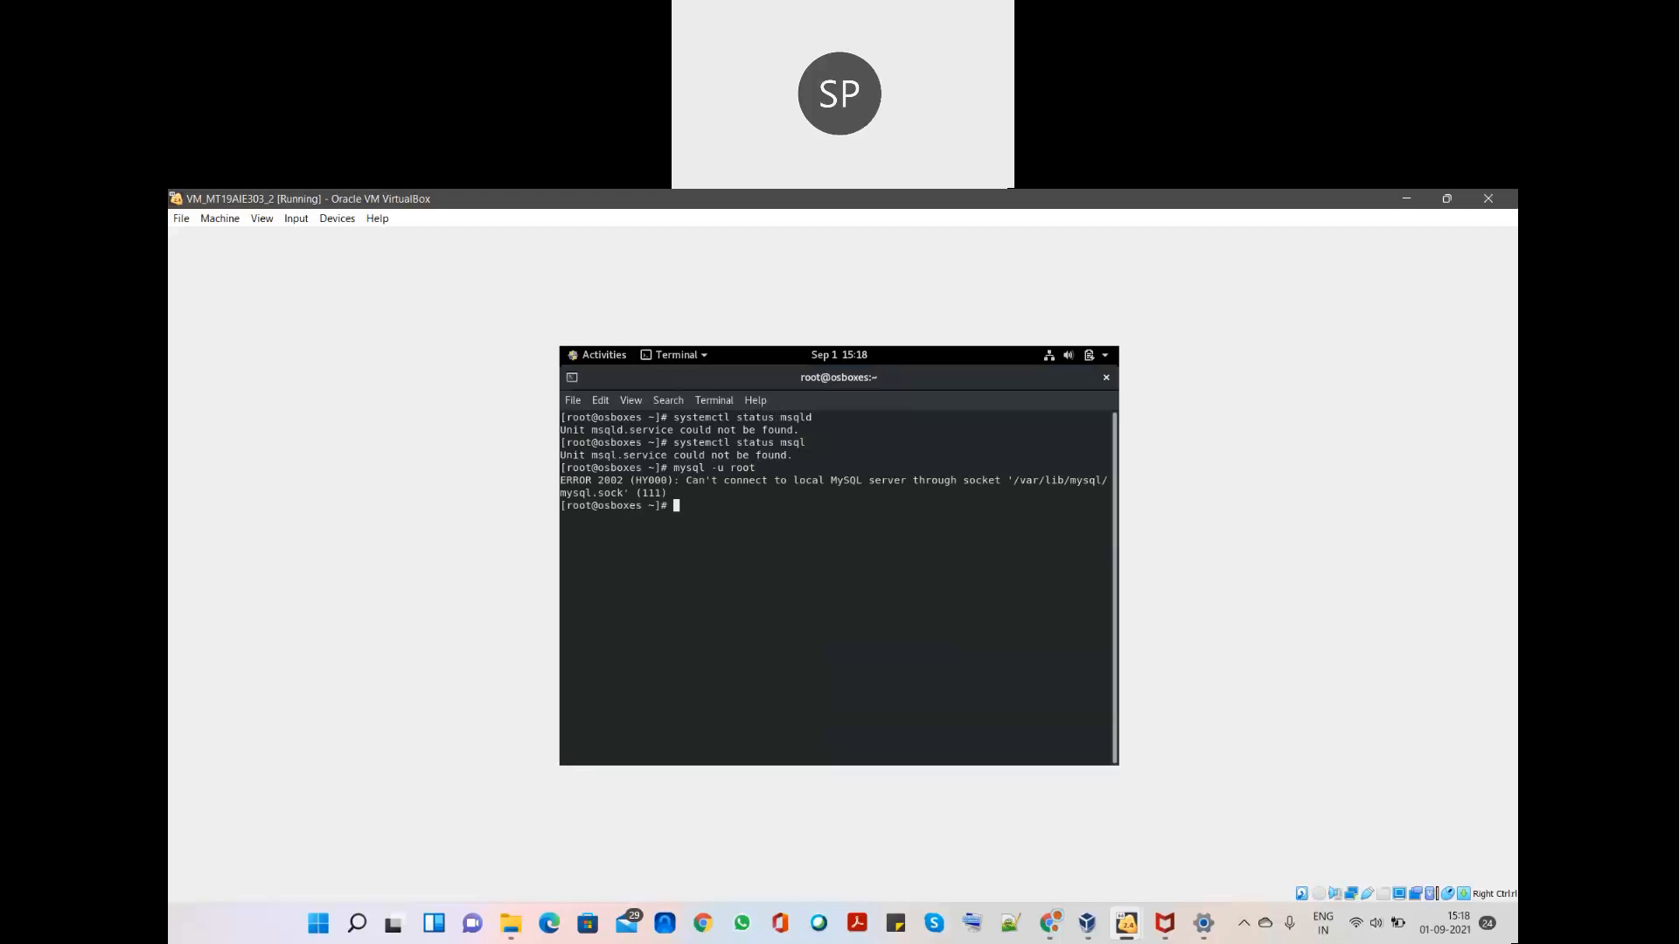
- Start the MySQL service with 'systemctl start mysqld'
type("system")
key("BackSpace")
type("ctl start mysqld")
key("Return")
- Confirm with 'systemctl status mysqld' that mysqld is active (running), then exit the pager
key("Up")
key("Up")
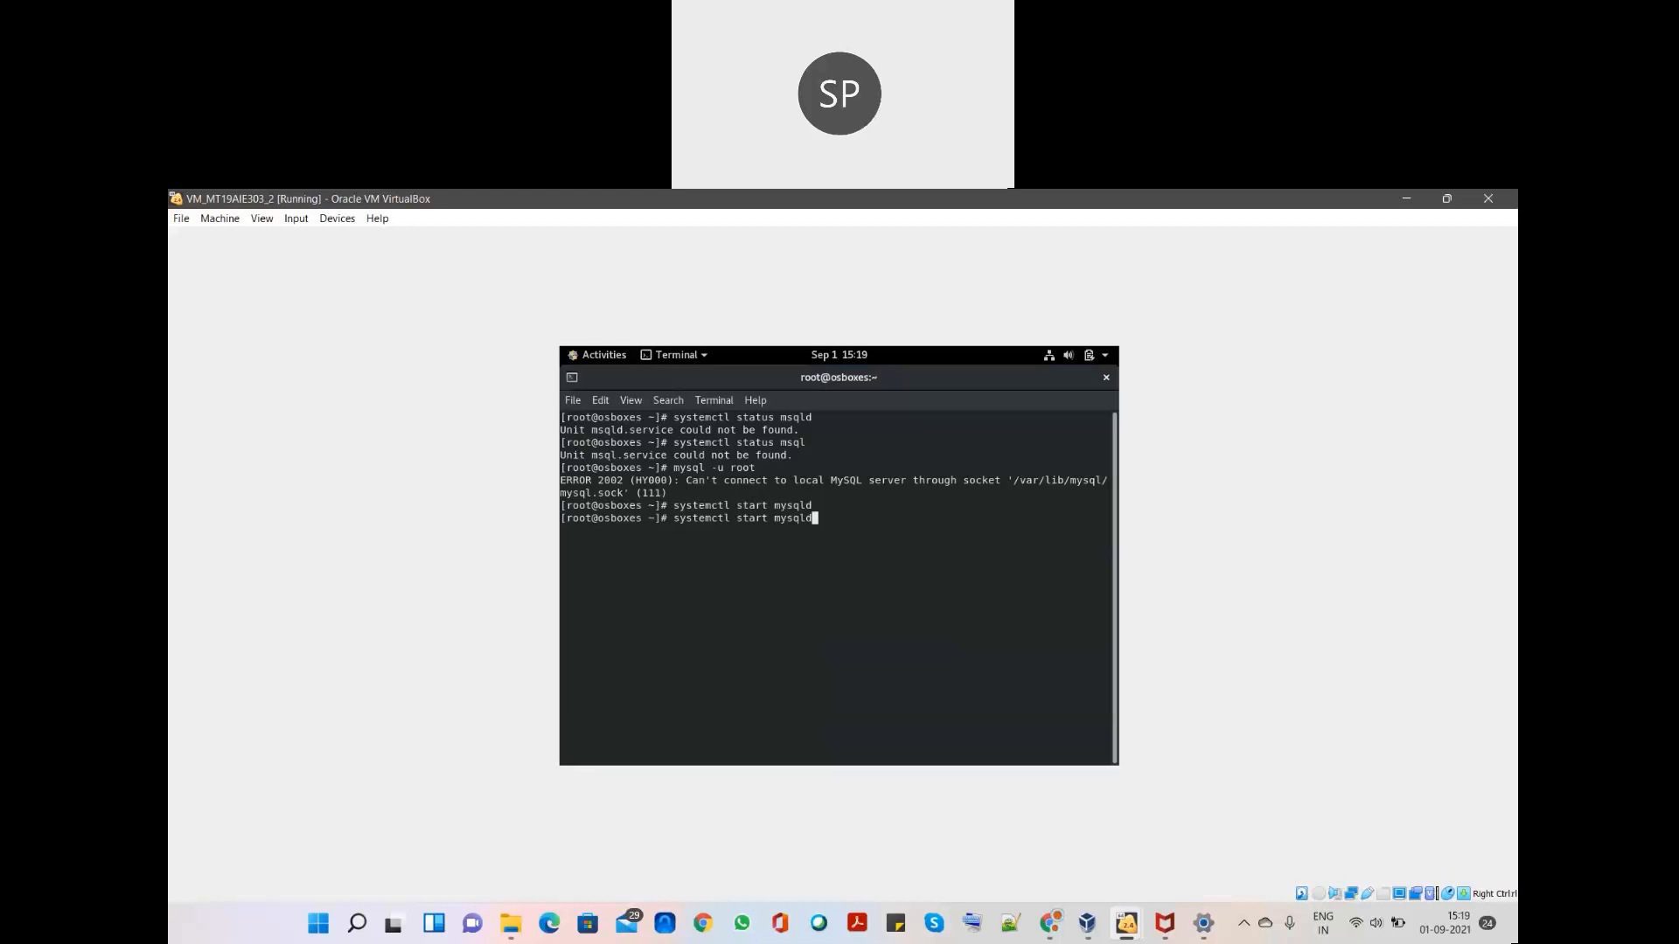
key("Up")
key("BackSpace")
key("BackSpace")
key("BackSpace")
key("BackSpace")
key("BackSpace")
key("BackSpace")
type("s mysqld")
key("Return")
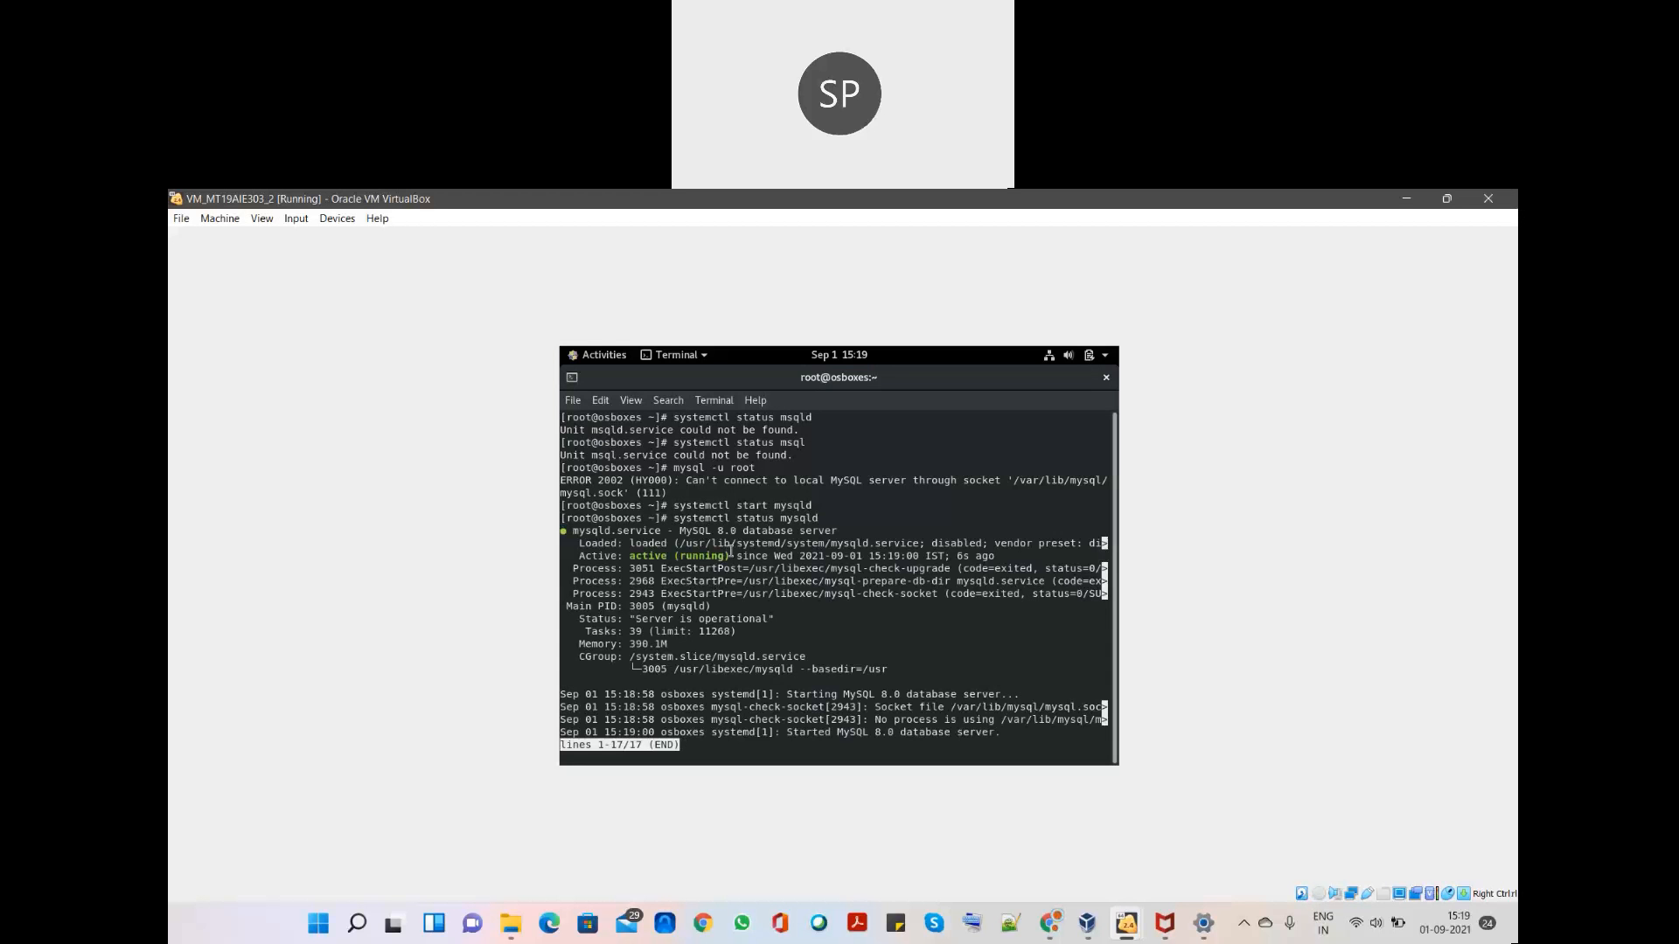
left_click_drag(736, 555, 635, 554)
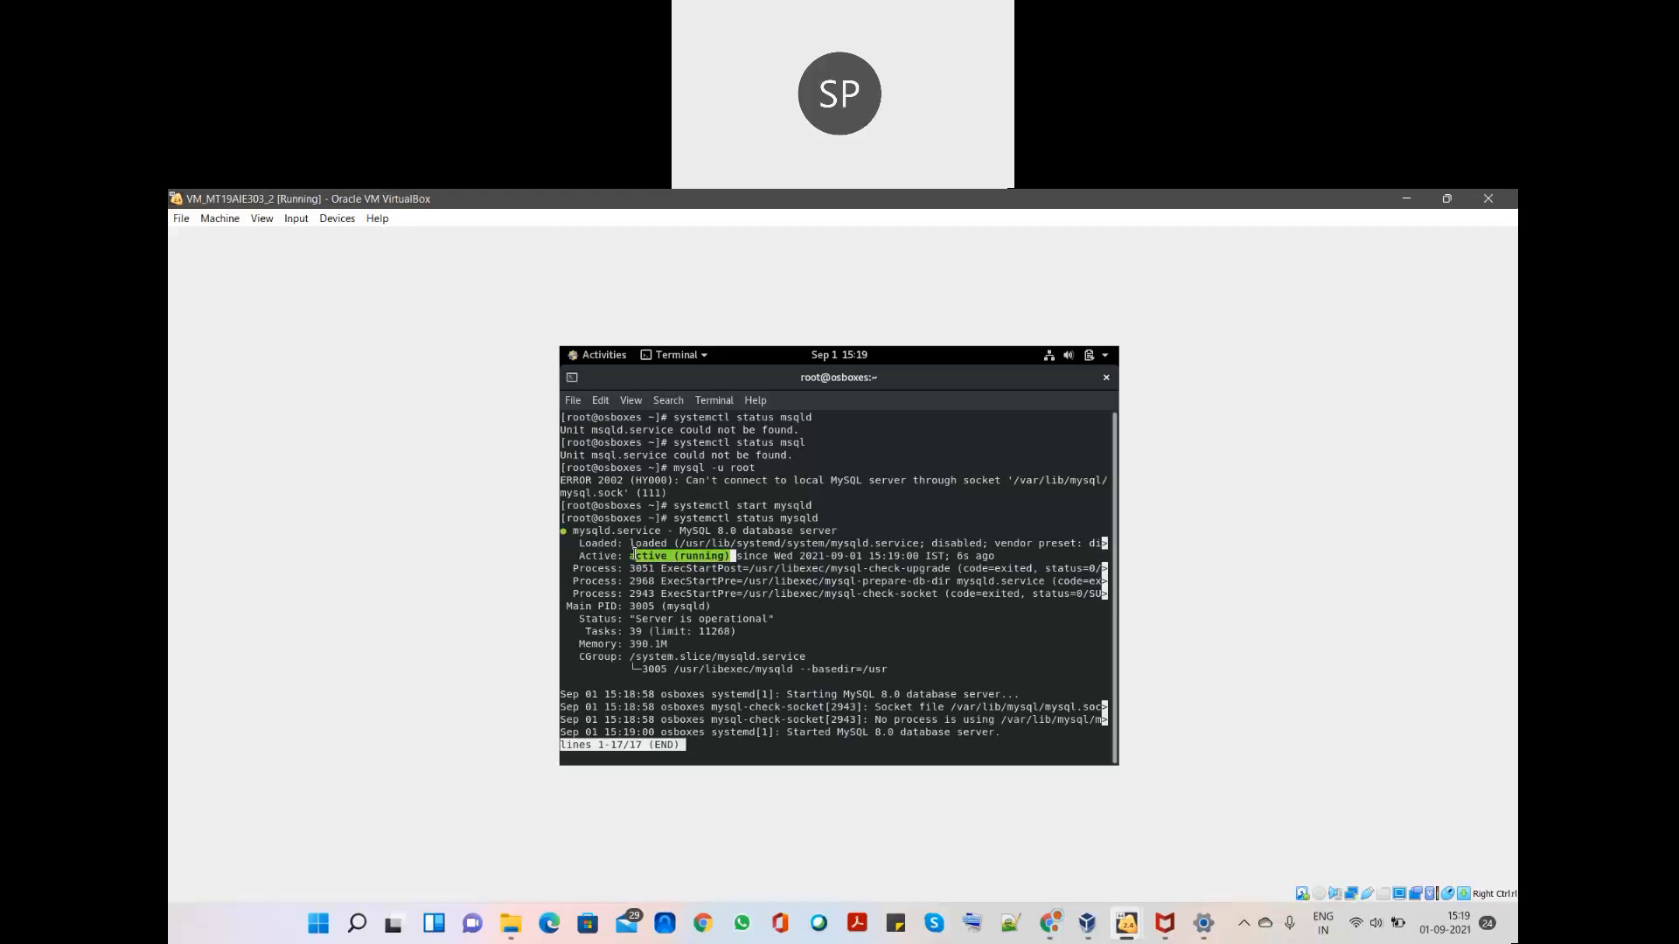
key("q")
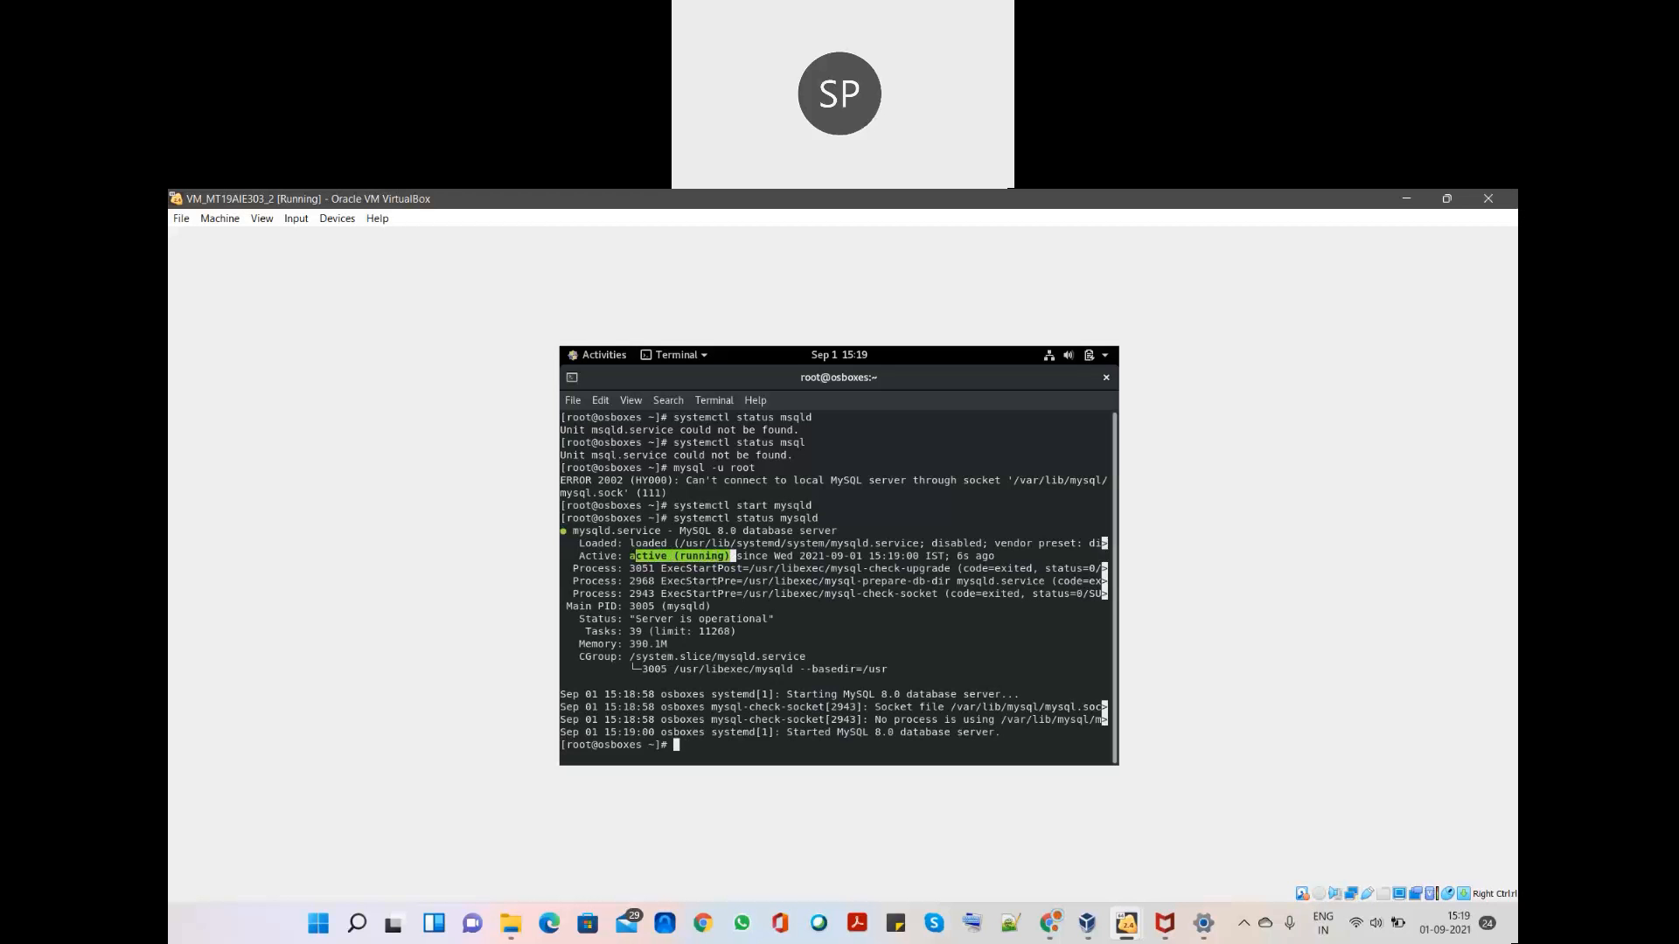
- Open the MySQL monitor as root and list the databases with 'show databases;'
type("mysql -u root")
key("Return")
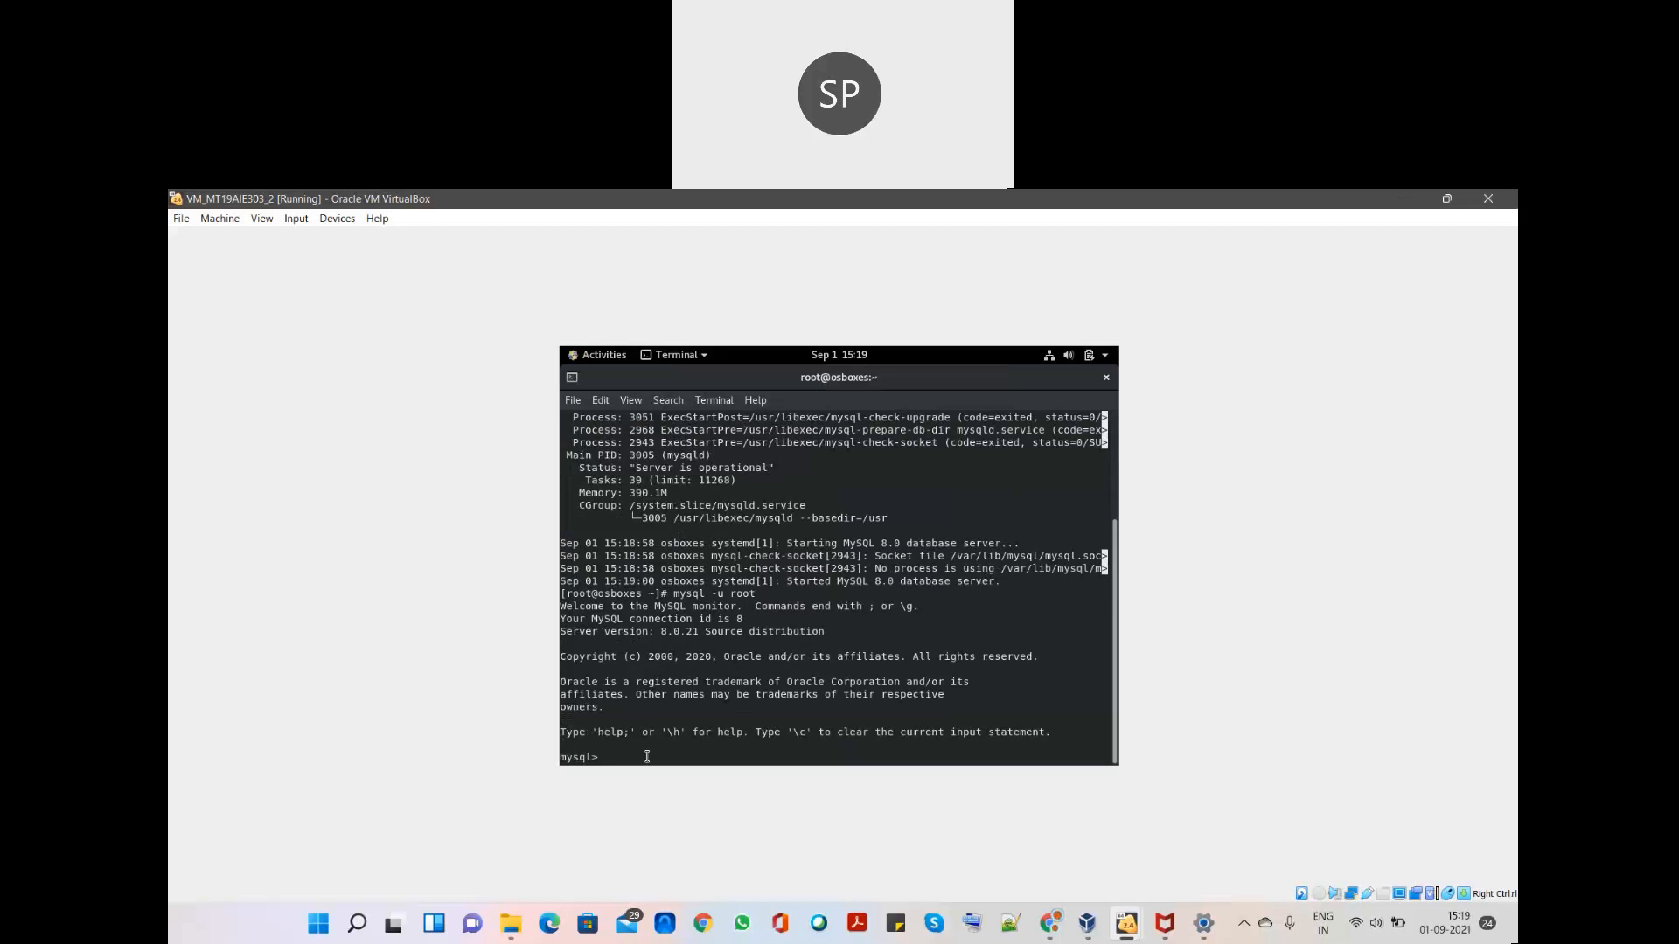
type("show databases;")
key("Return")
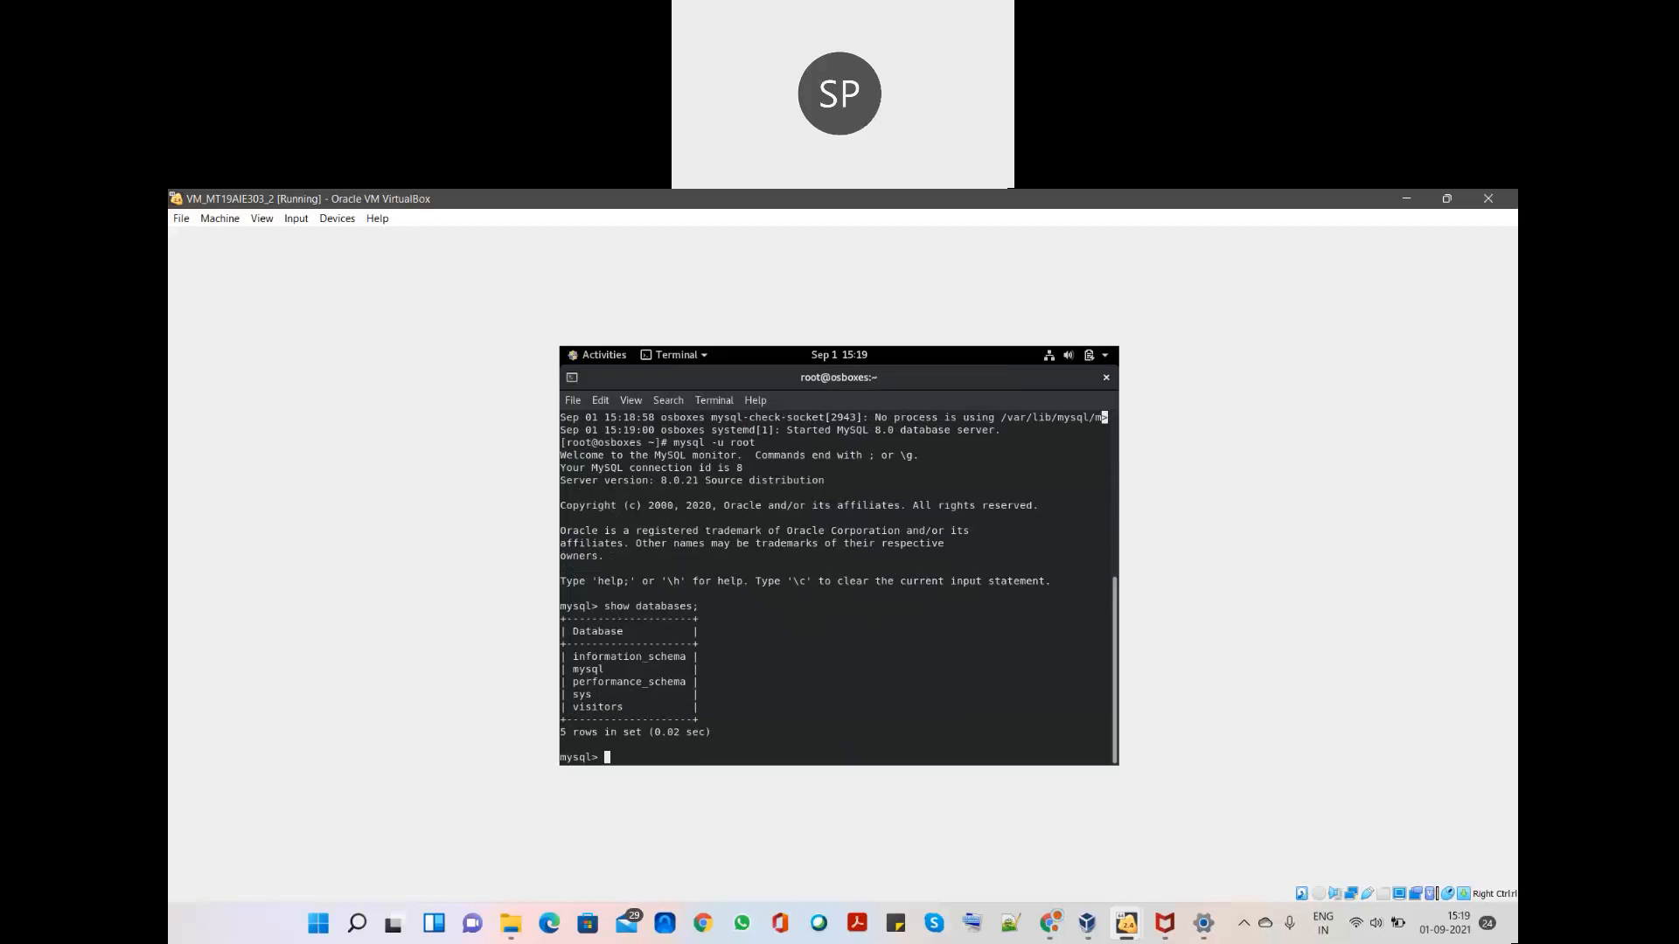
- Switch to the visitors database and list its tables with 'show tables;'
double_click(614, 709)
type("use visitors;")
key("Return")
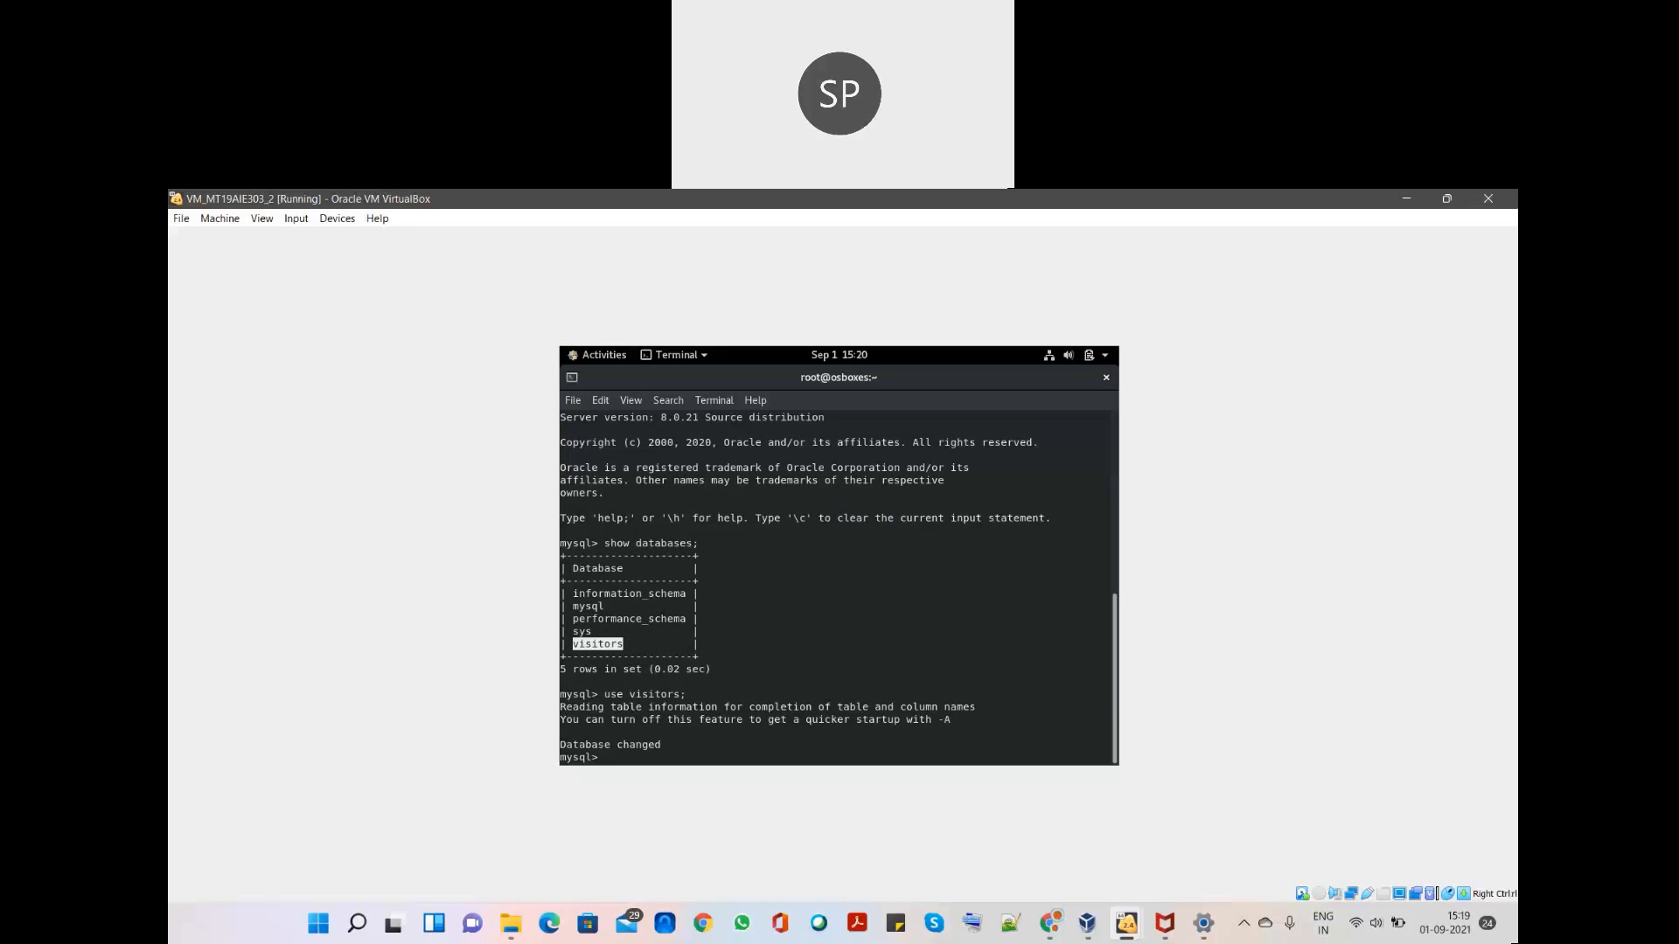
type("show tables;")
key("Return")
scroll(619, 713, "up", 1)
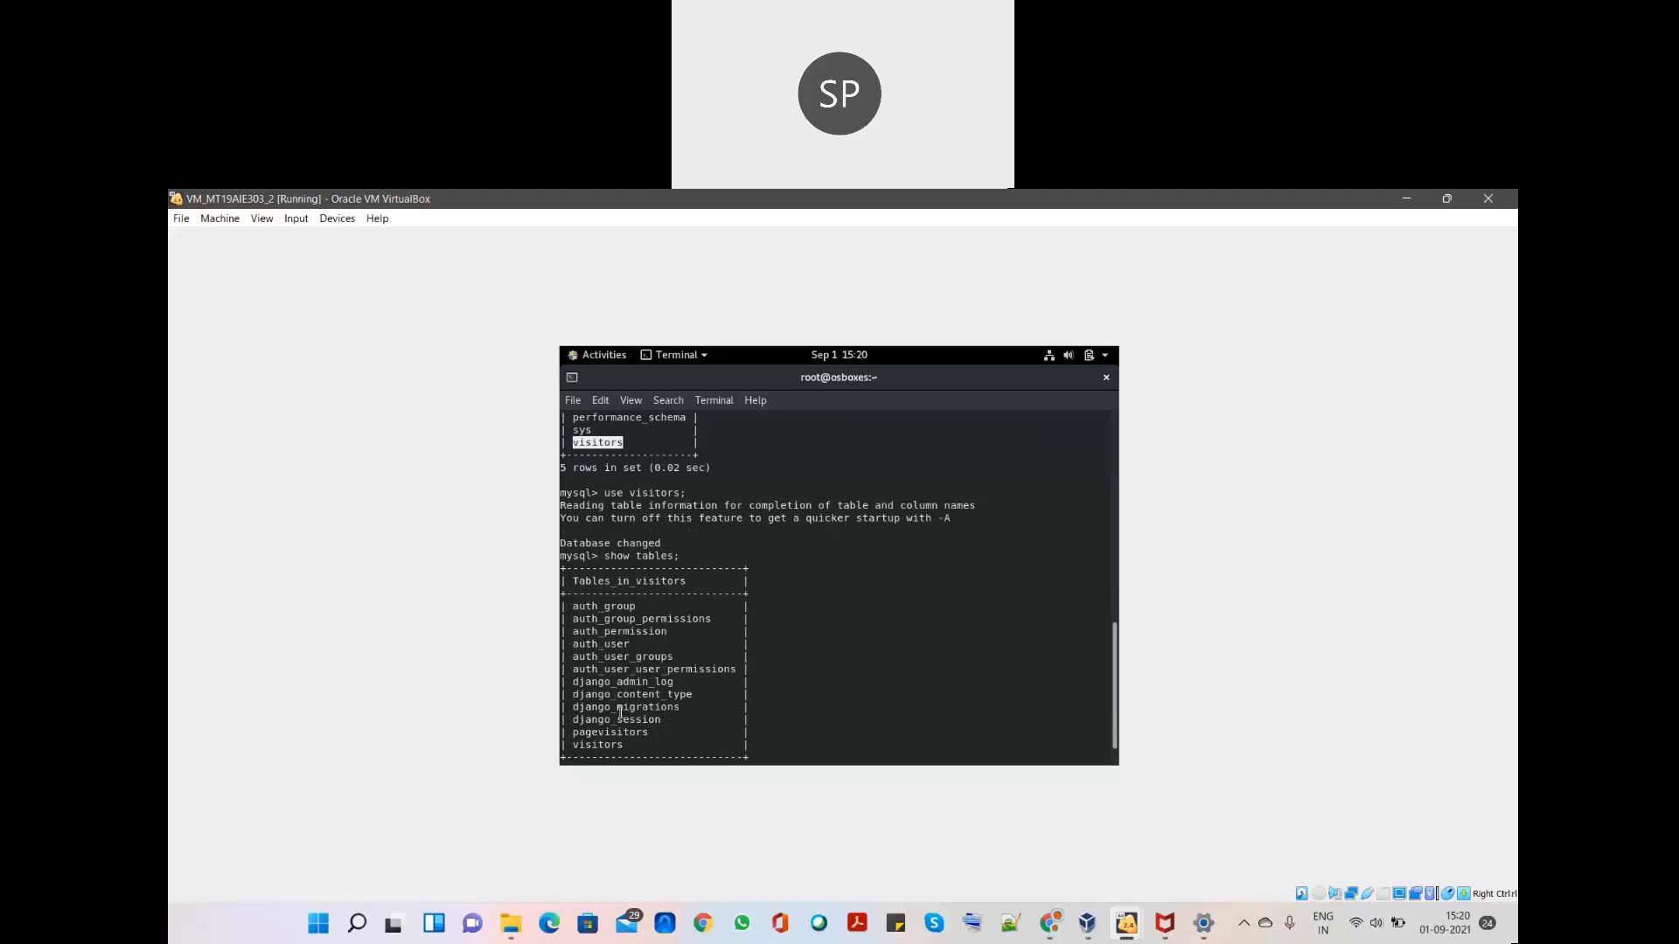
- Query 'select * from visitors;' and highlight the 8 returned visitor rows
scroll(587, 702, "down", 1)
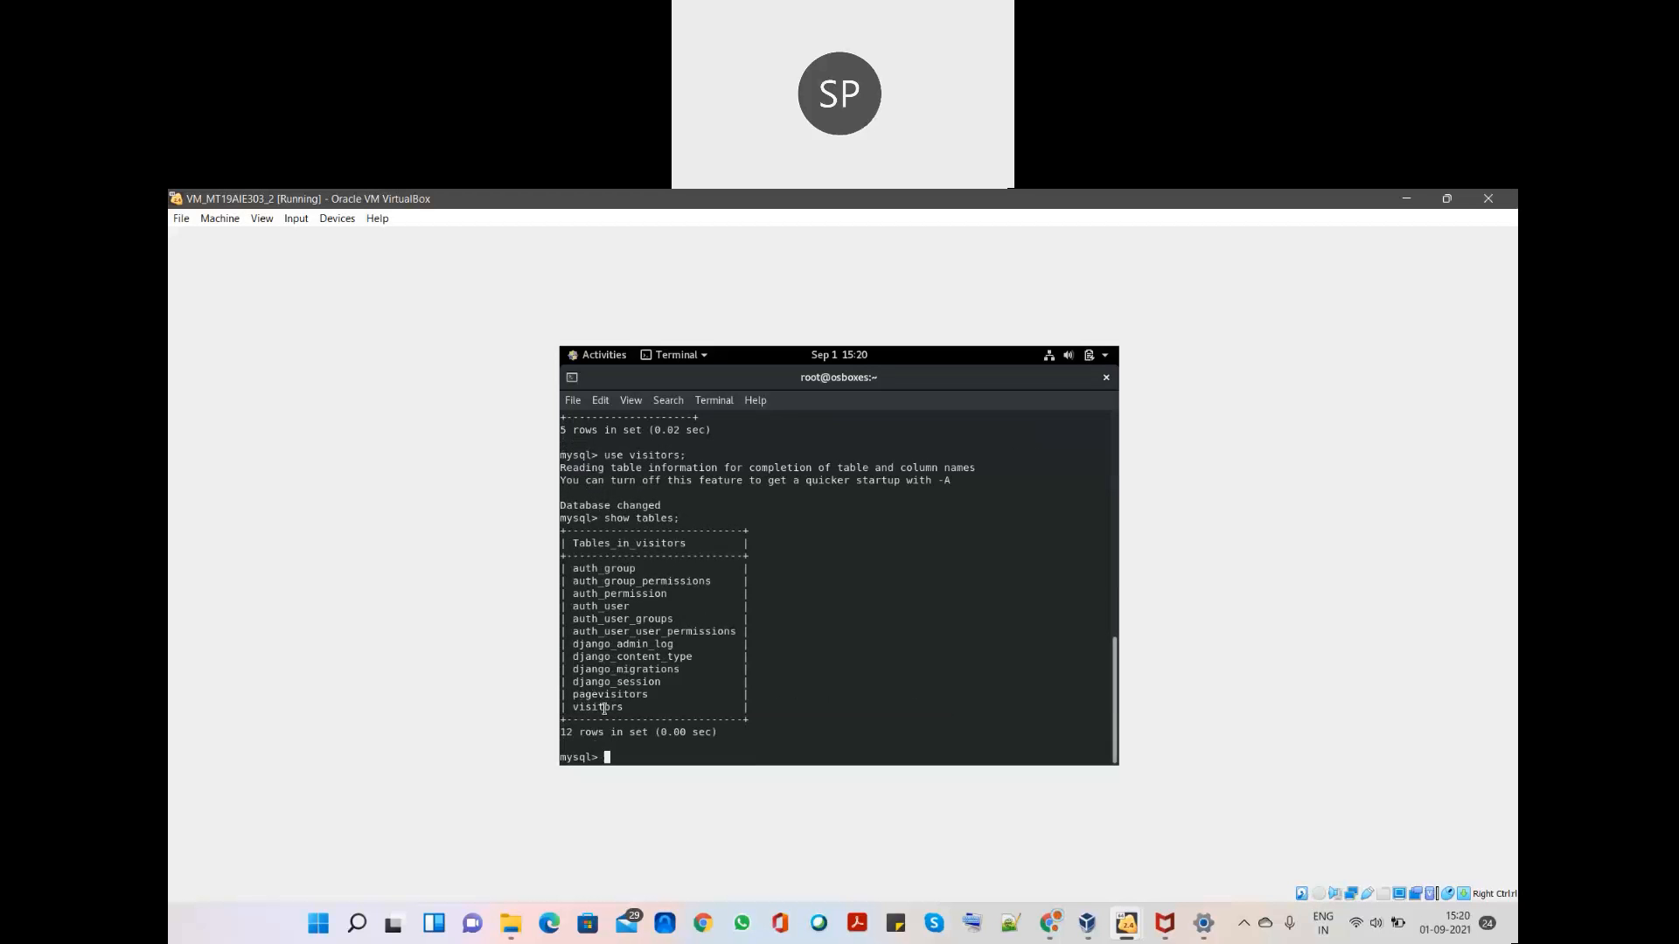
double_click(610, 707)
type("select * from visitors;")
key("Return")
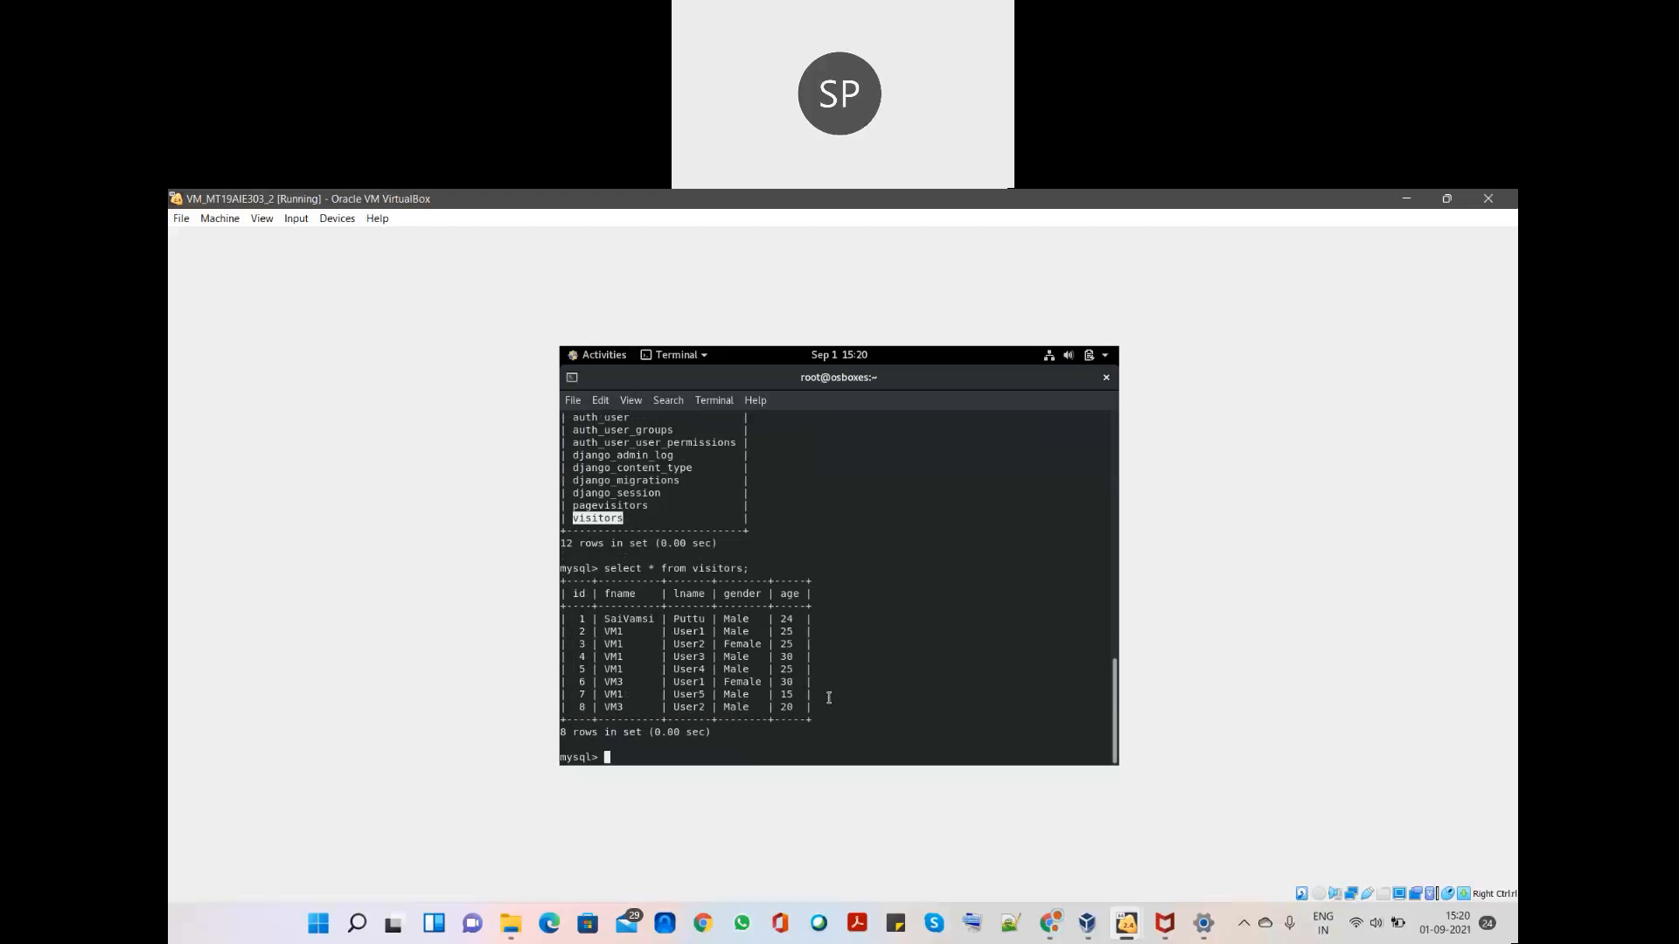
left_click_drag(800, 706, 564, 621)
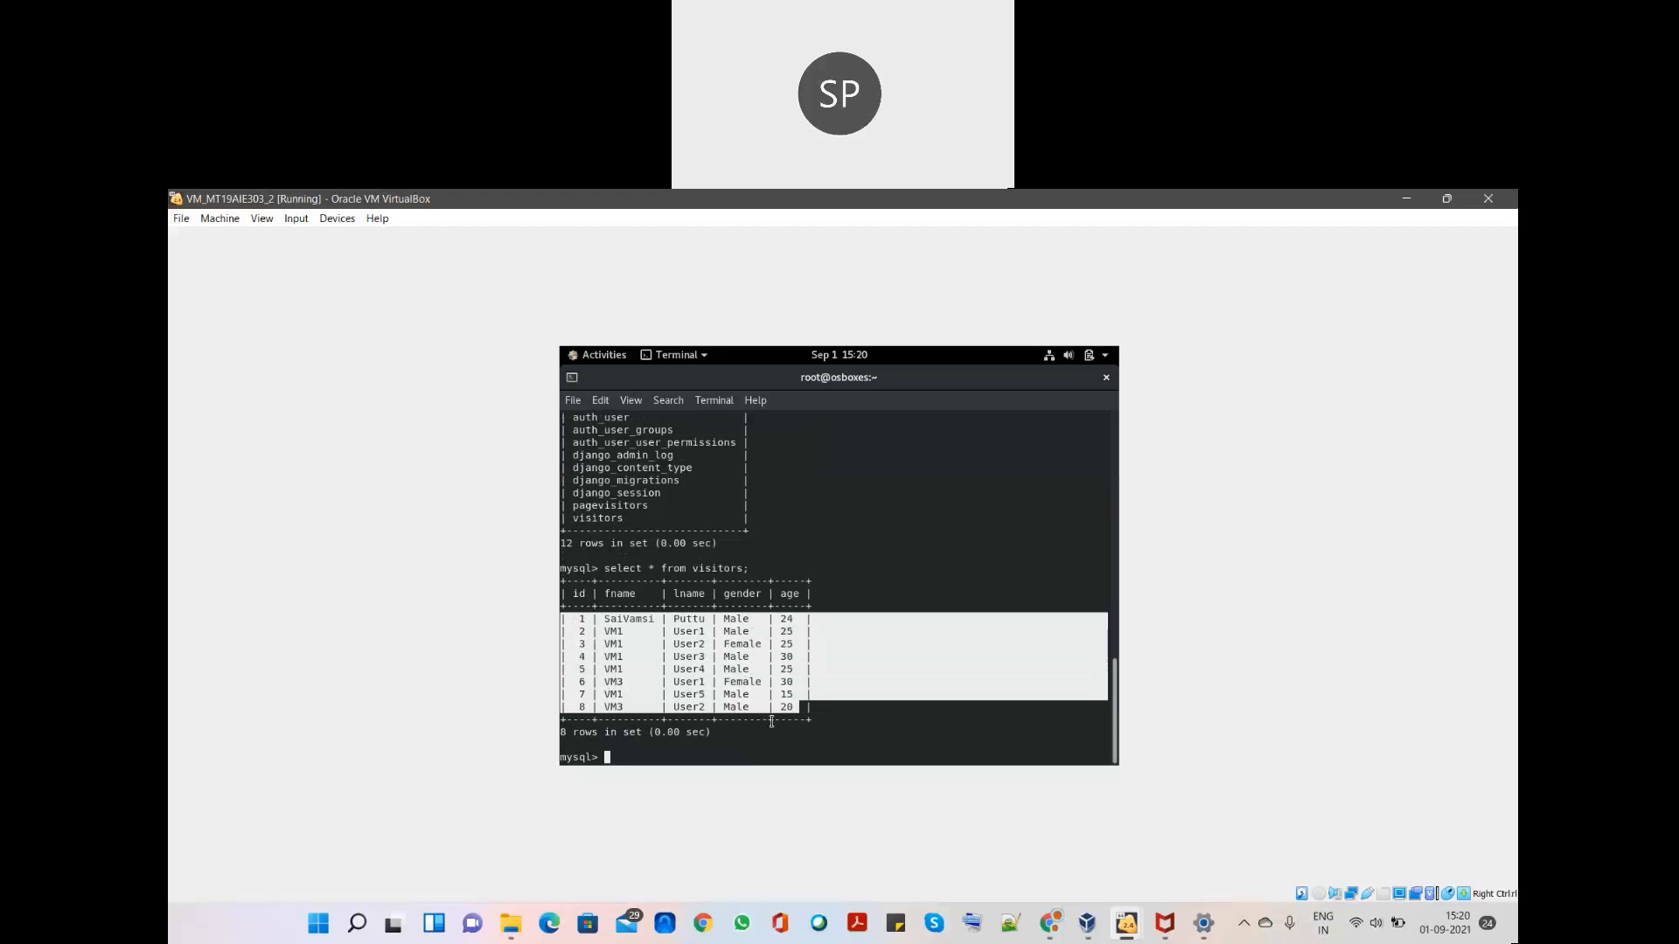
- Open the guest's top-bar status menu and expand the Ethernet (enp0s3) connection
left_click(803, 718)
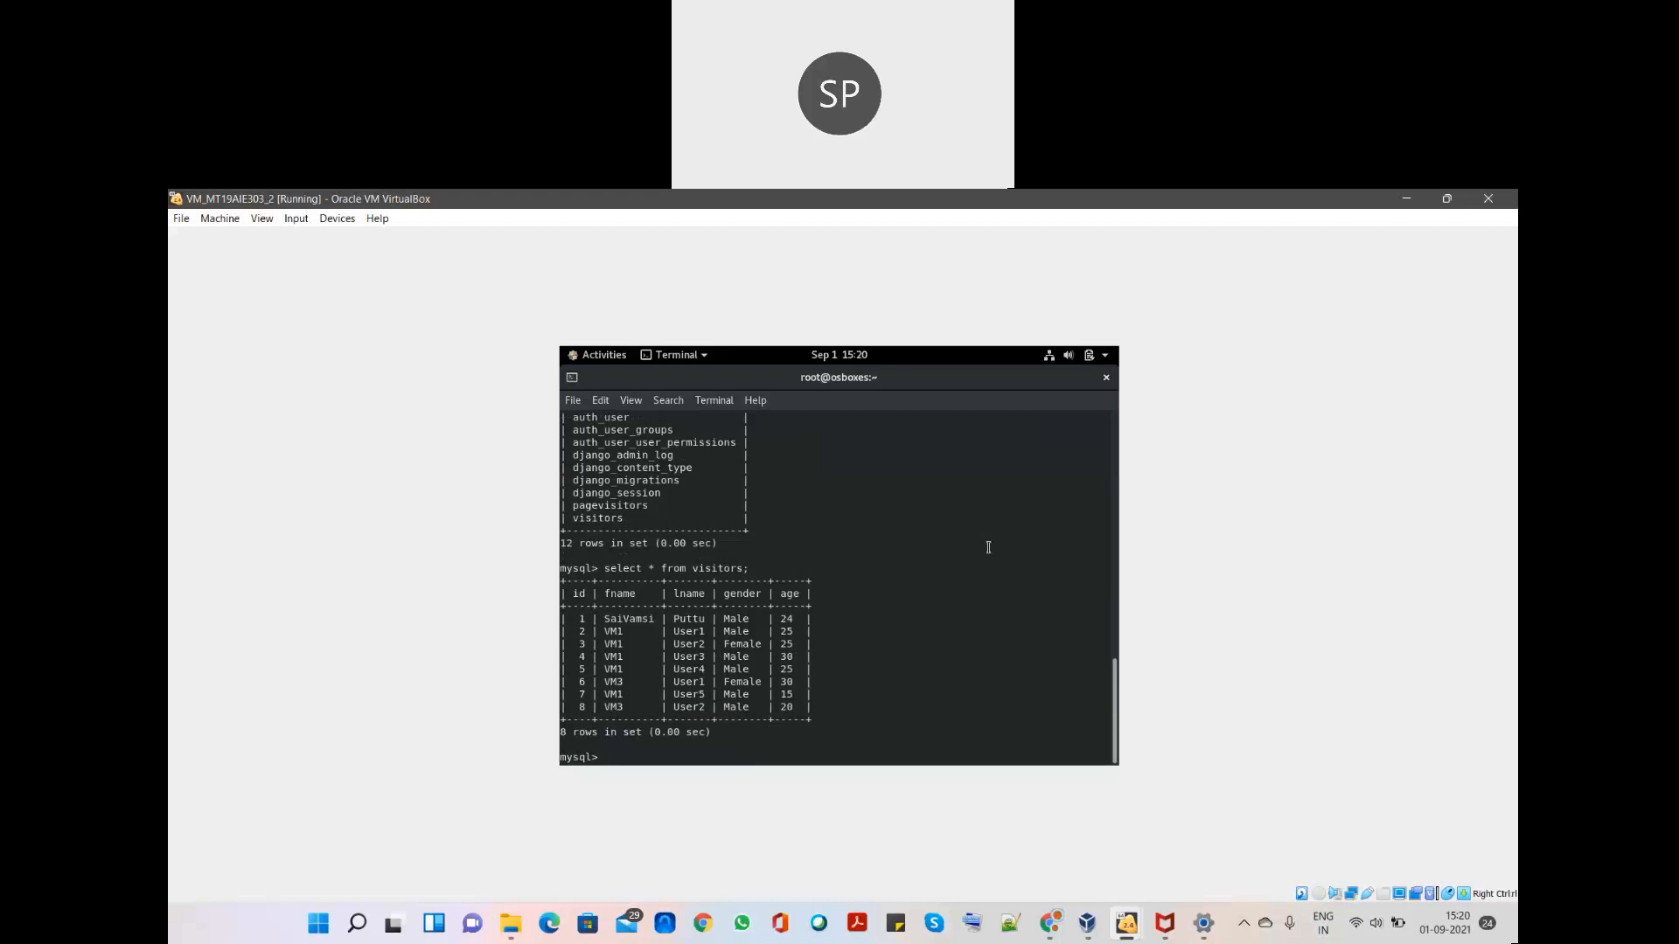
left_click(1051, 360)
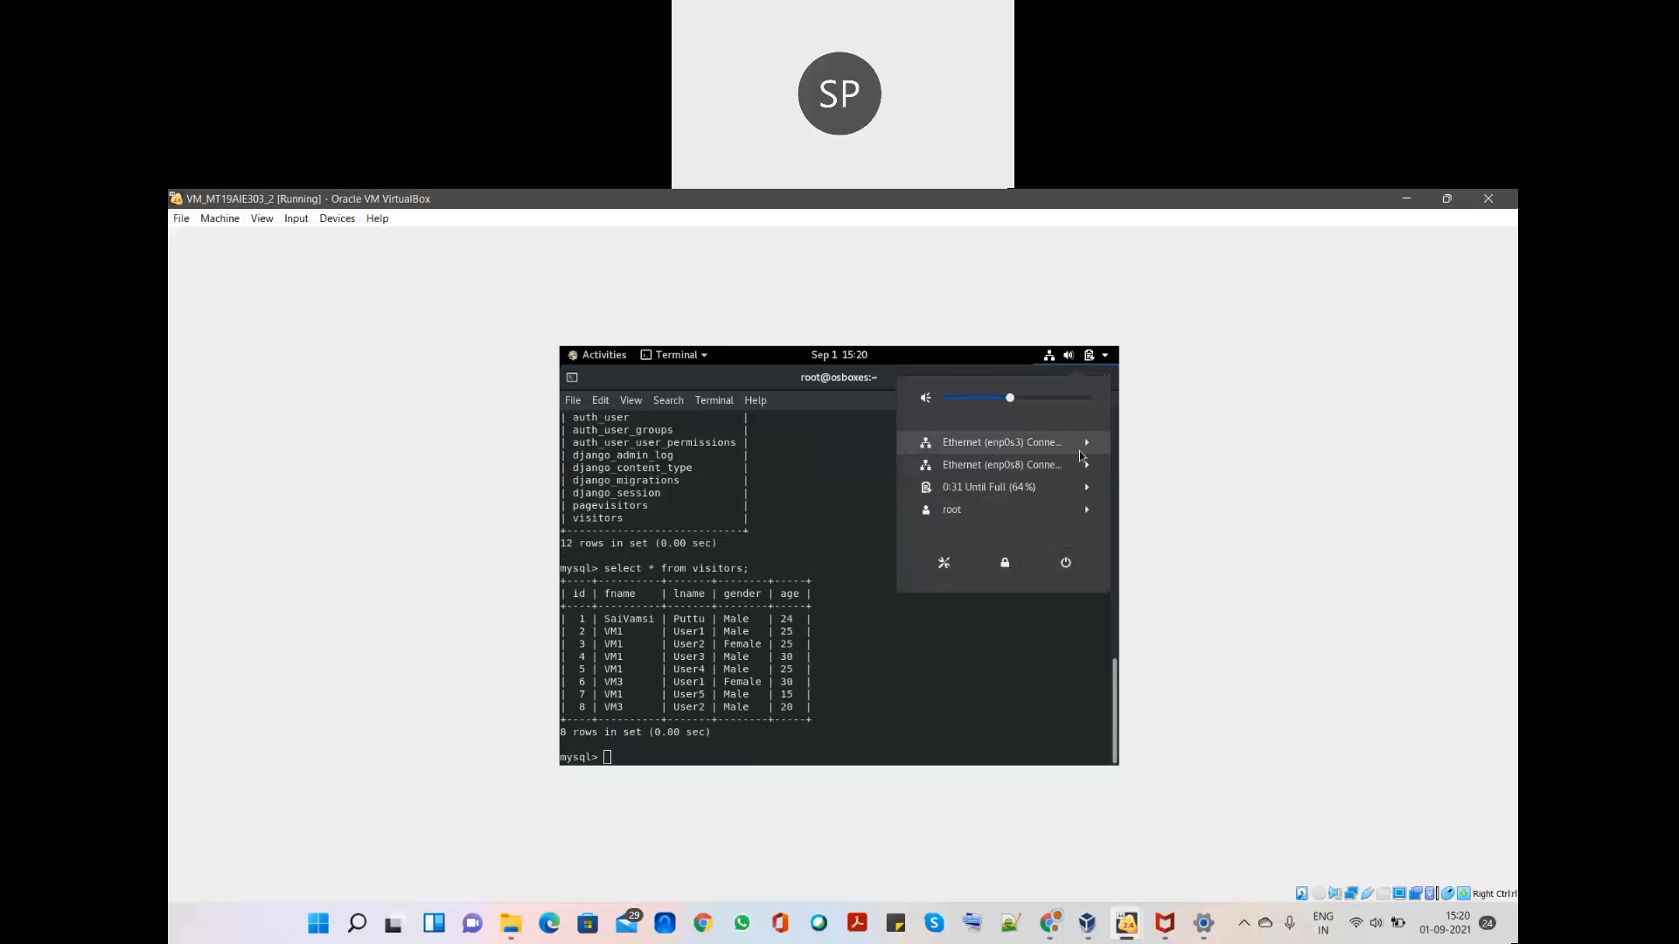
left_click(1086, 444)
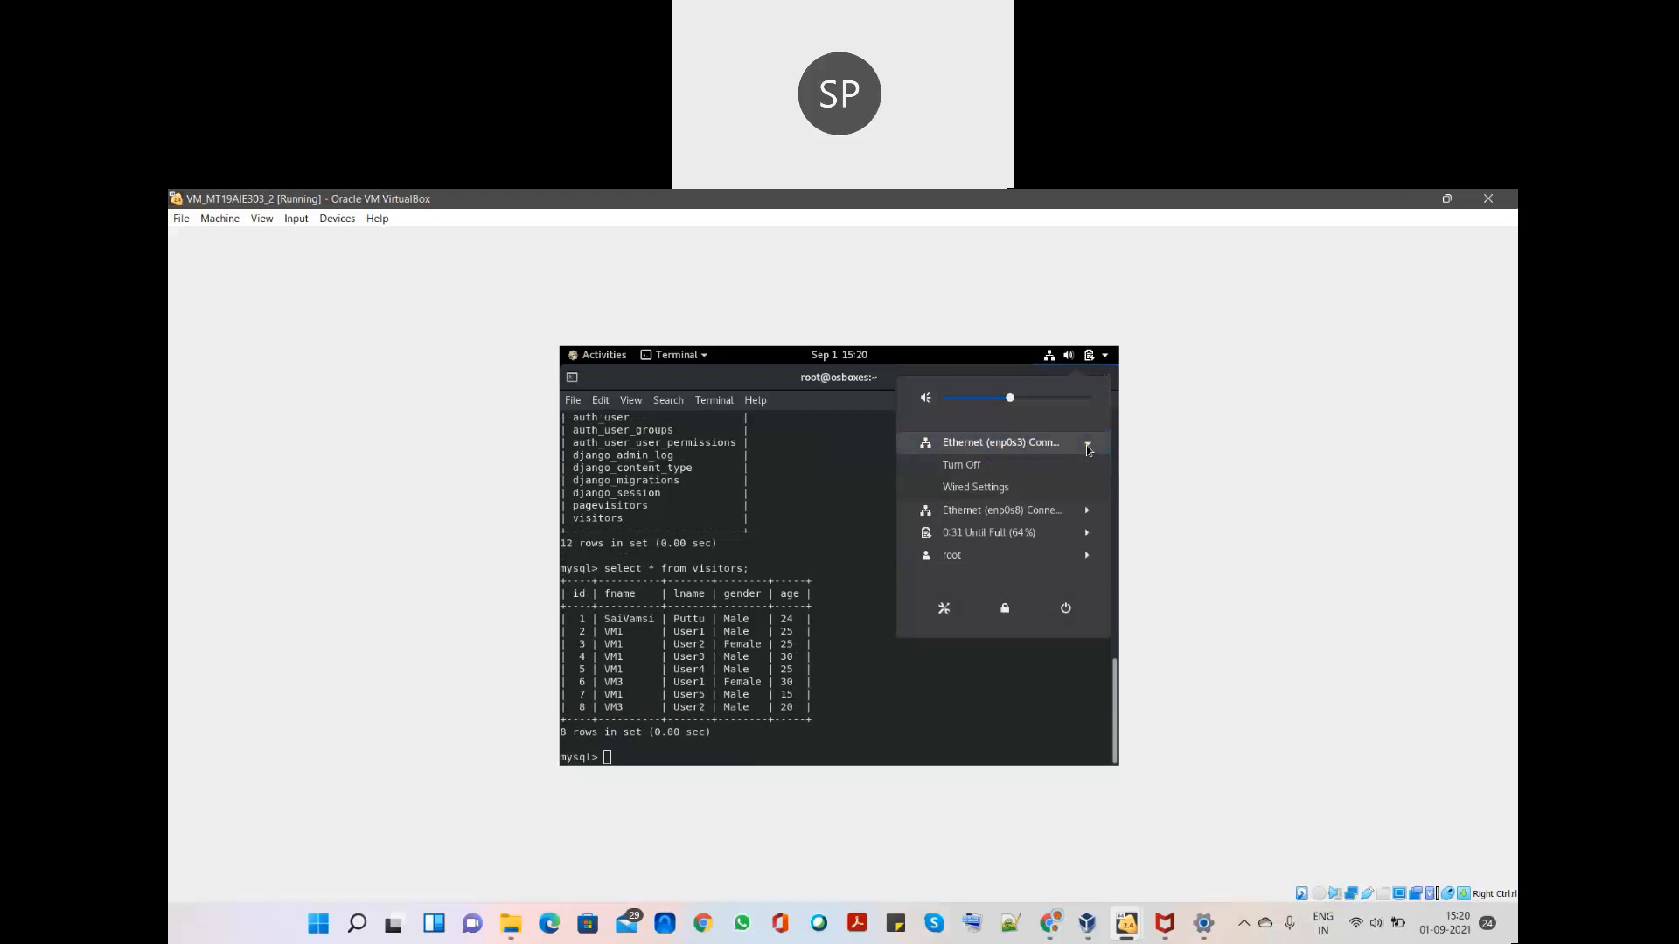
- In Wired Settings, check enp0s3's IPv4 address 192.168.0.106, then cancel the details dialog
left_click(1033, 492)
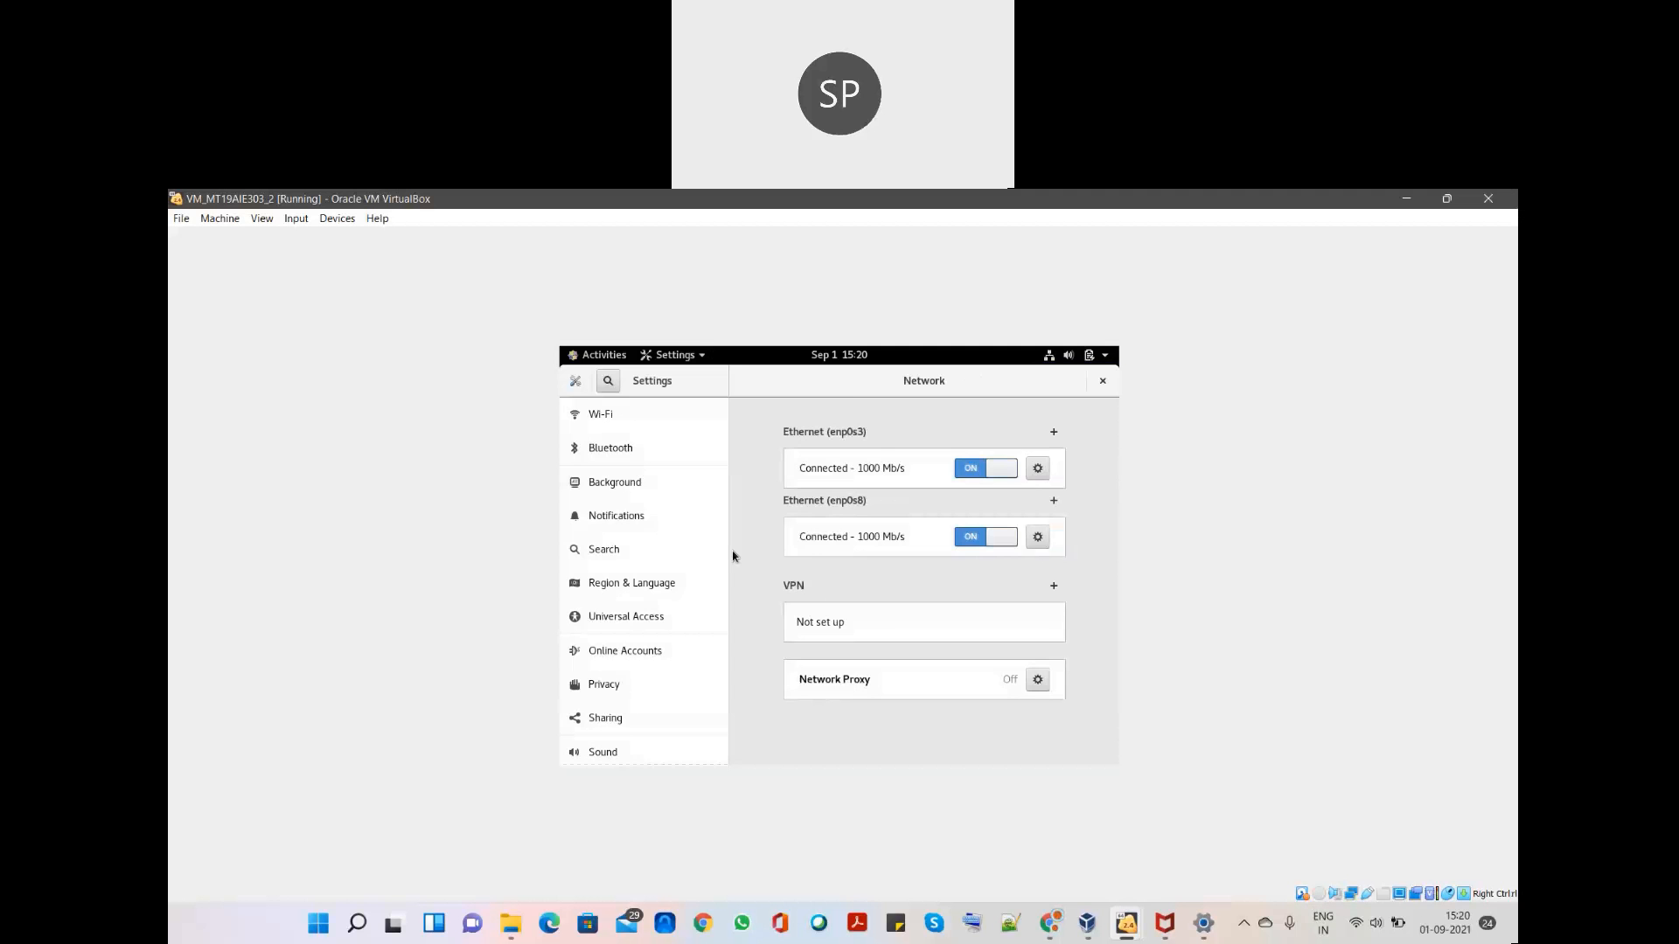
left_click(1036, 470)
left_click_drag(810, 482, 746, 484)
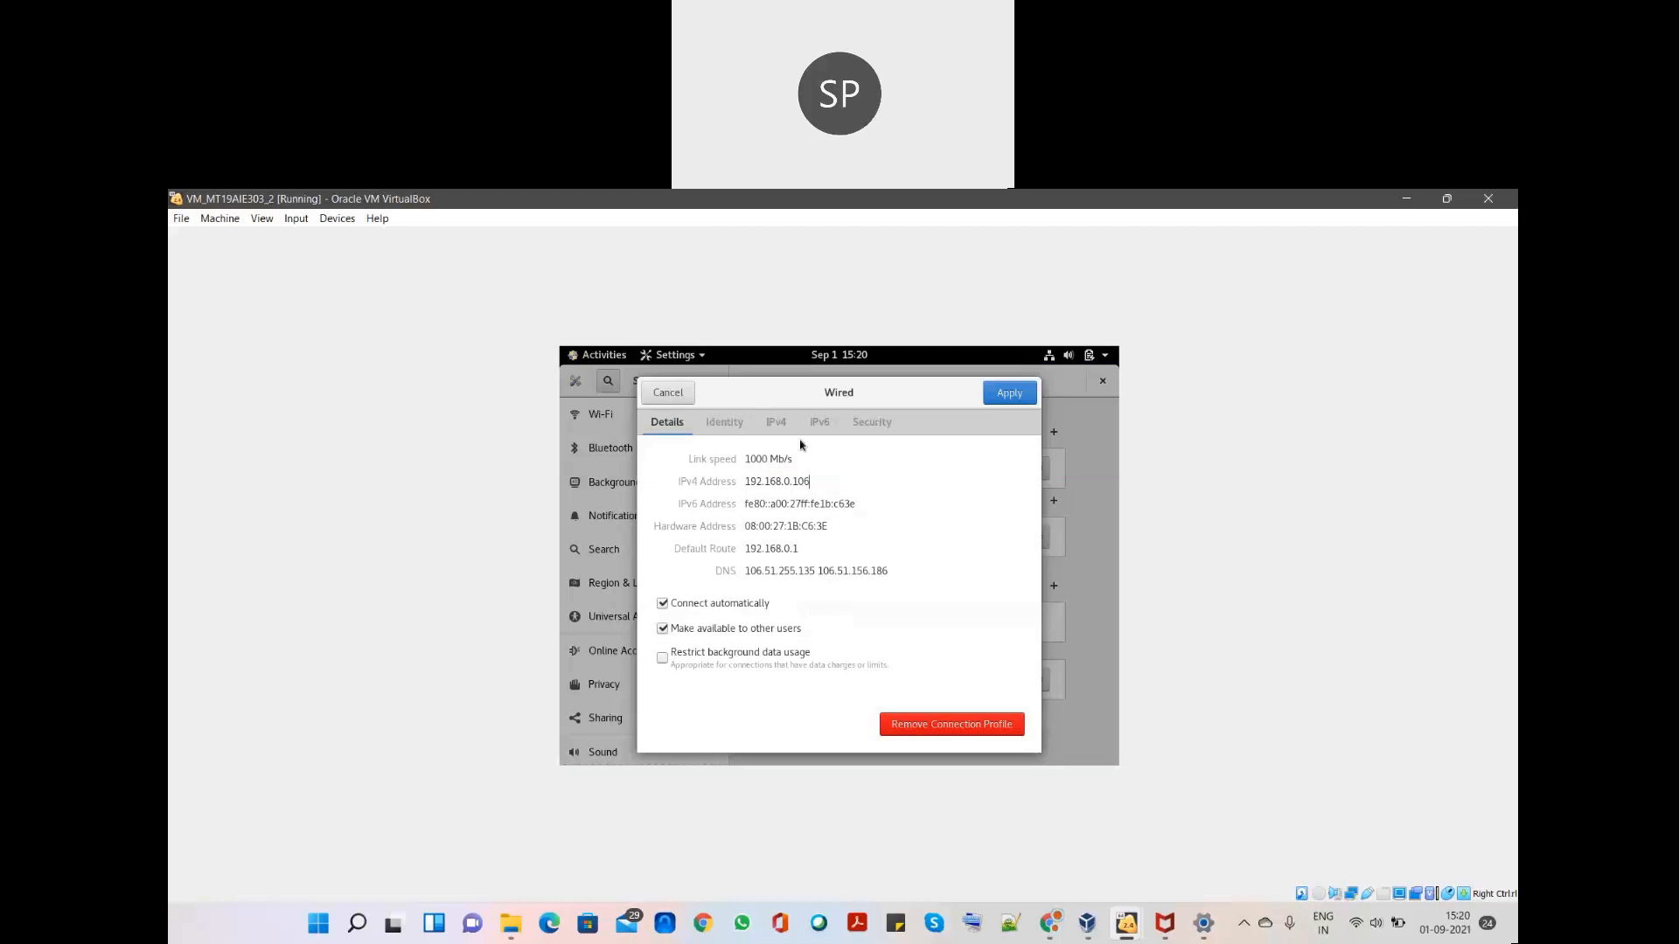
left_click(667, 393)
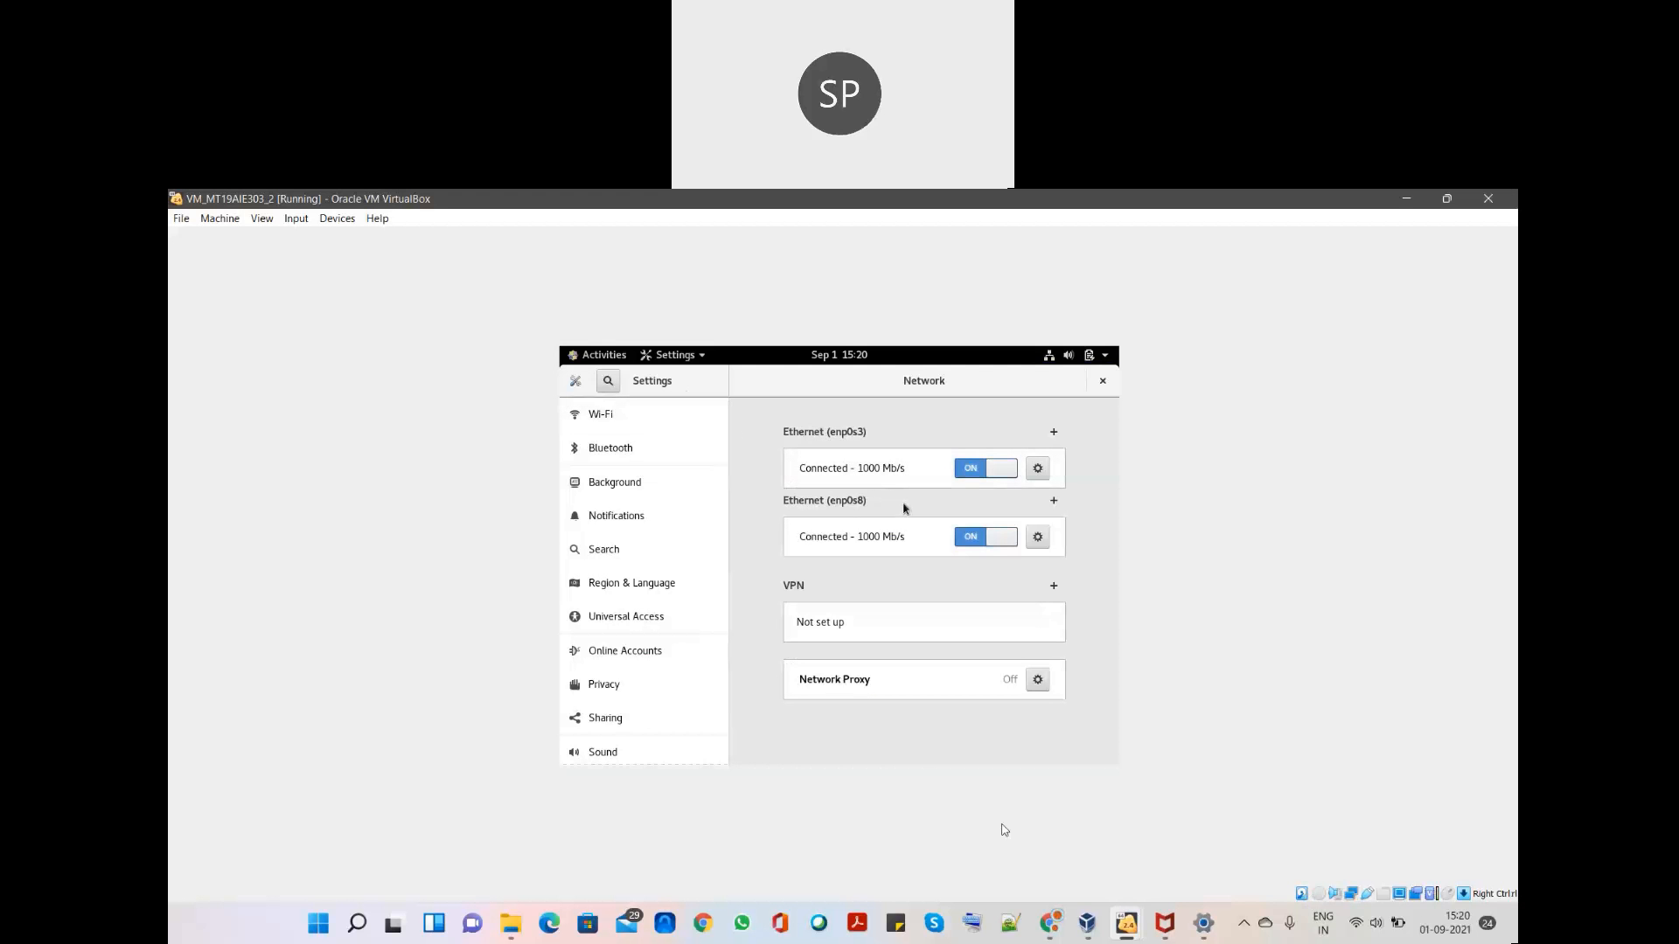
- Switch to VM_MT19AIE303_1 and sign in as root via Not listed?
mouse_move(1124, 918)
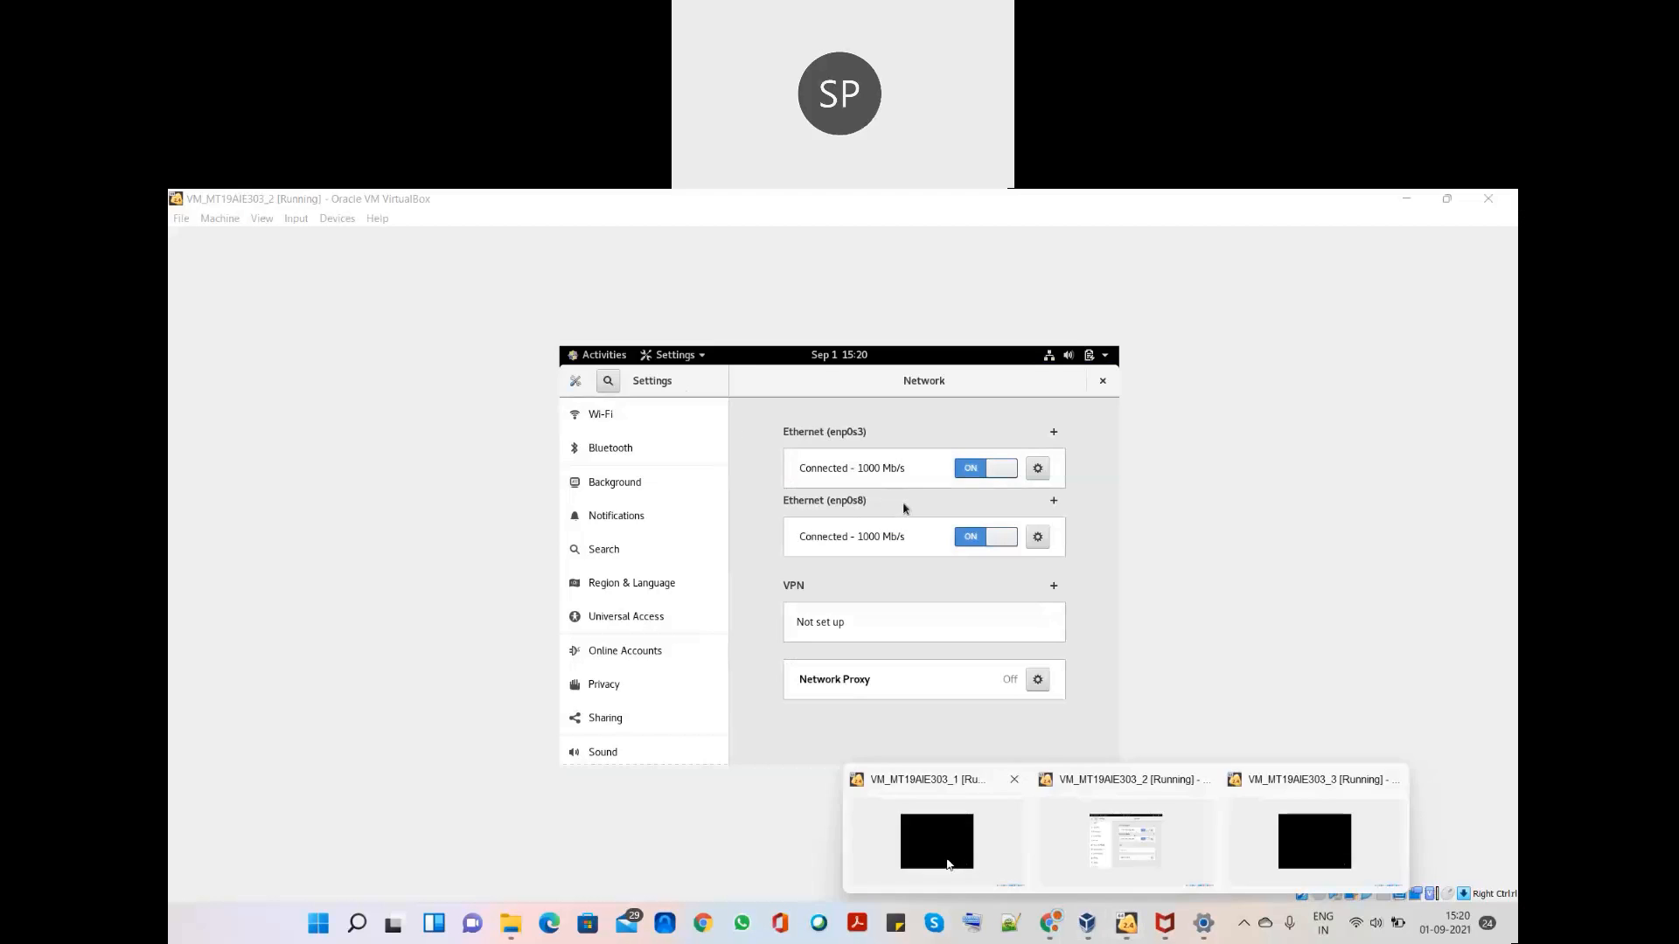
left_click(950, 864)
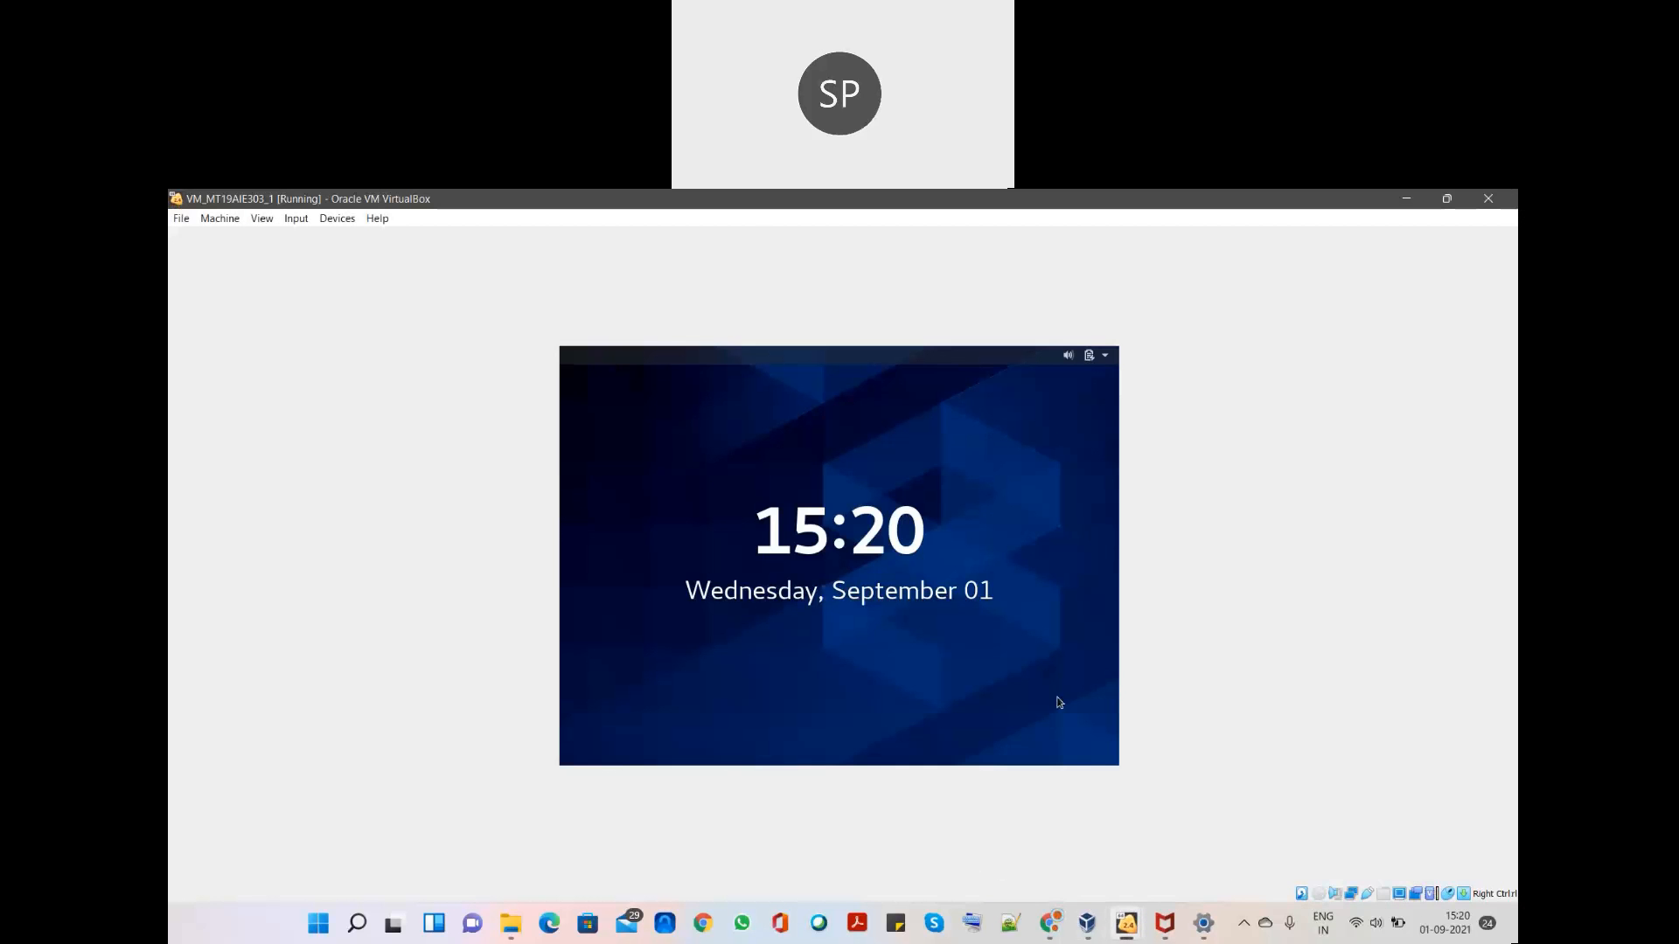
left_click(896, 572)
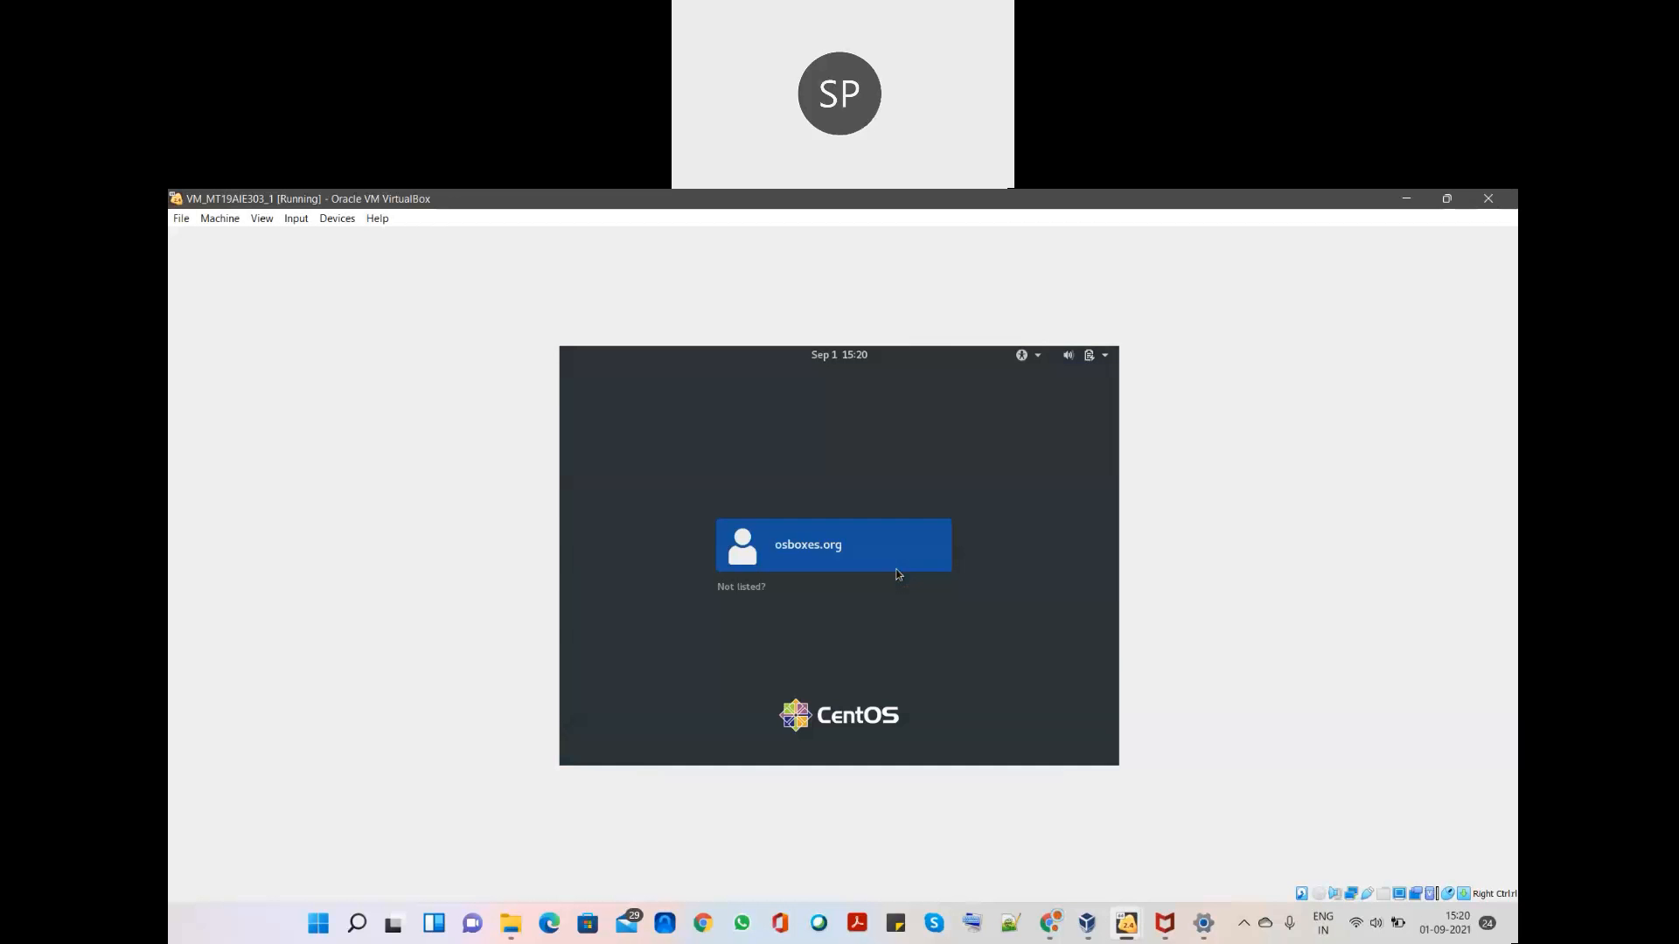
left_click(738, 586)
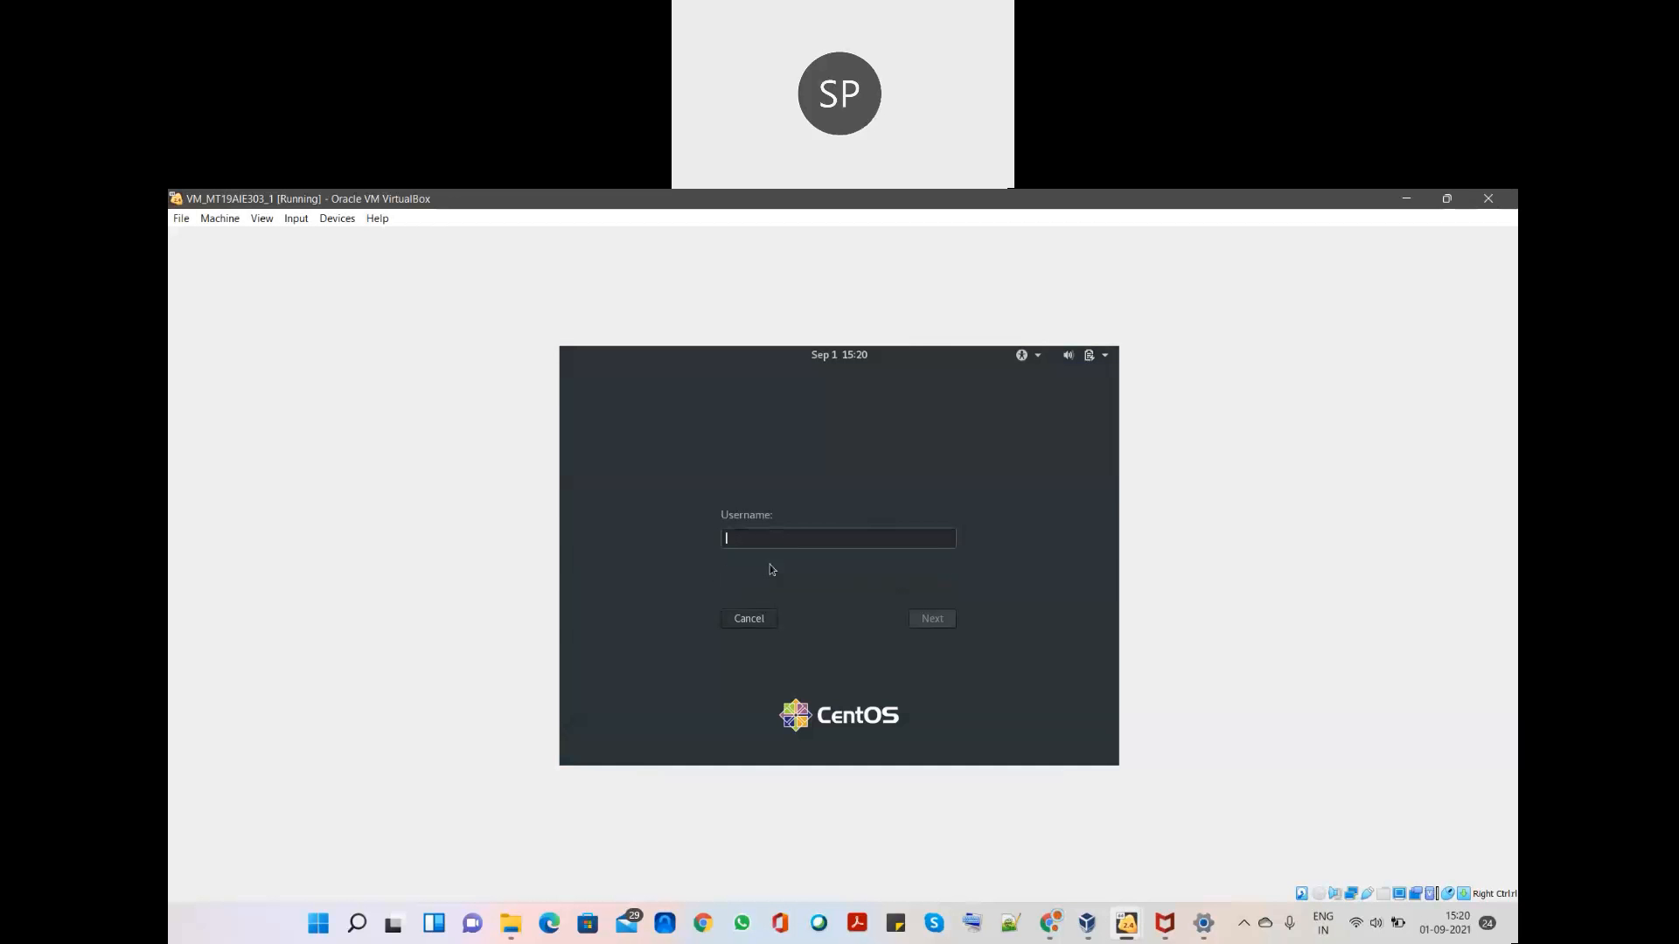
type("root")
key("Return")
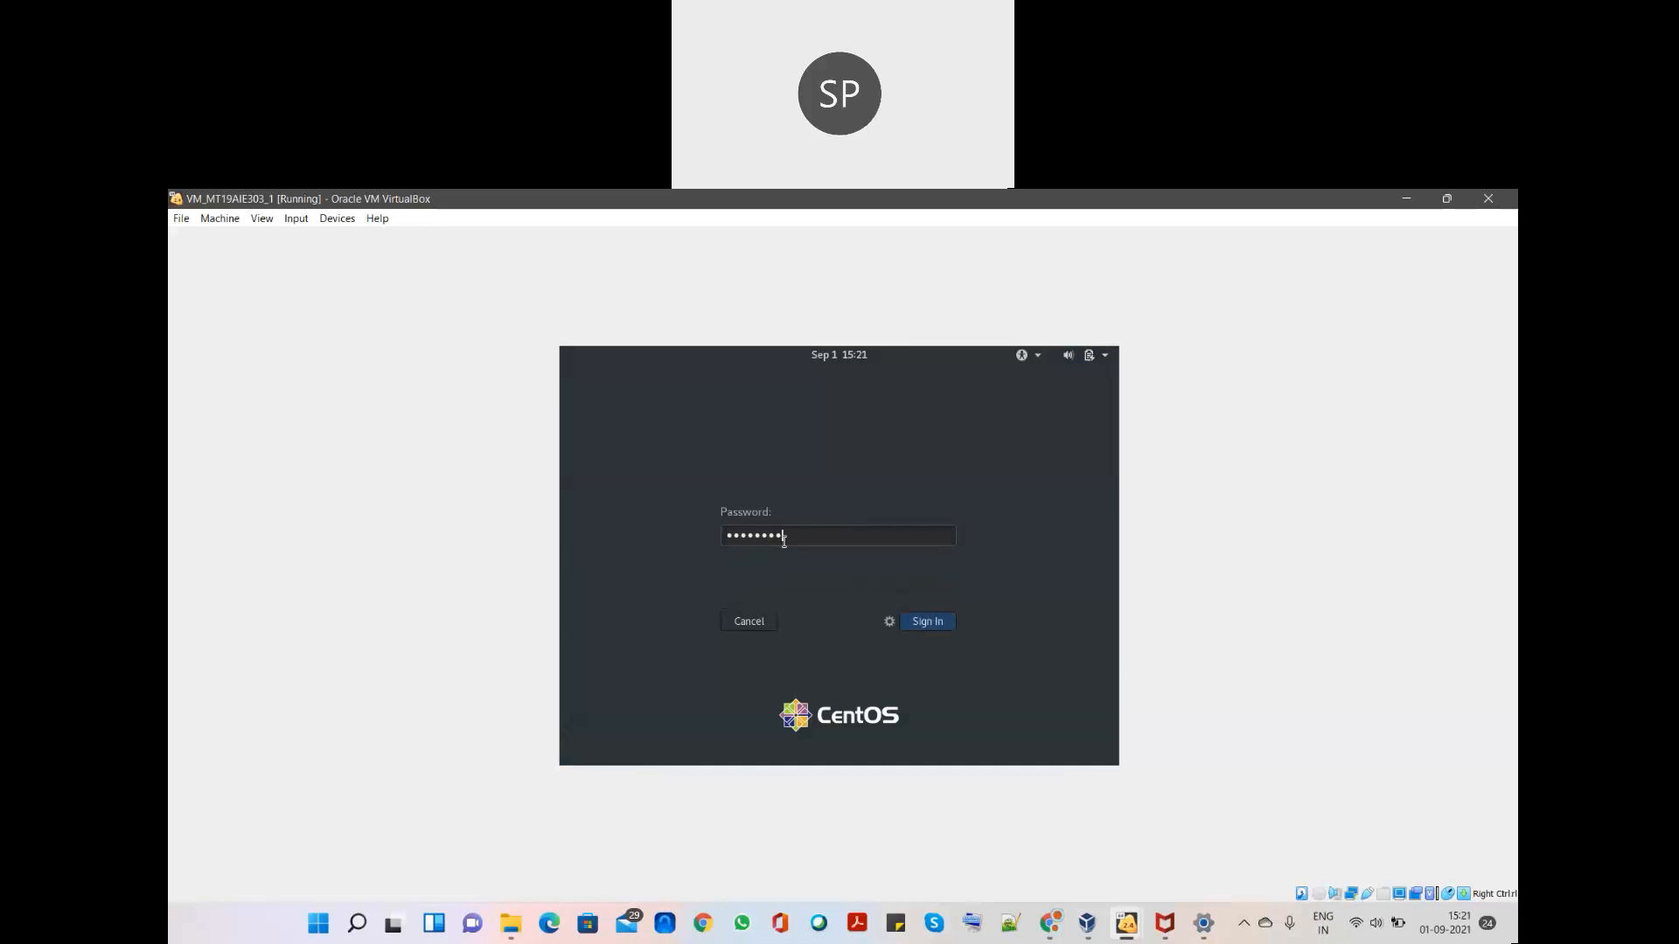
key("Return")
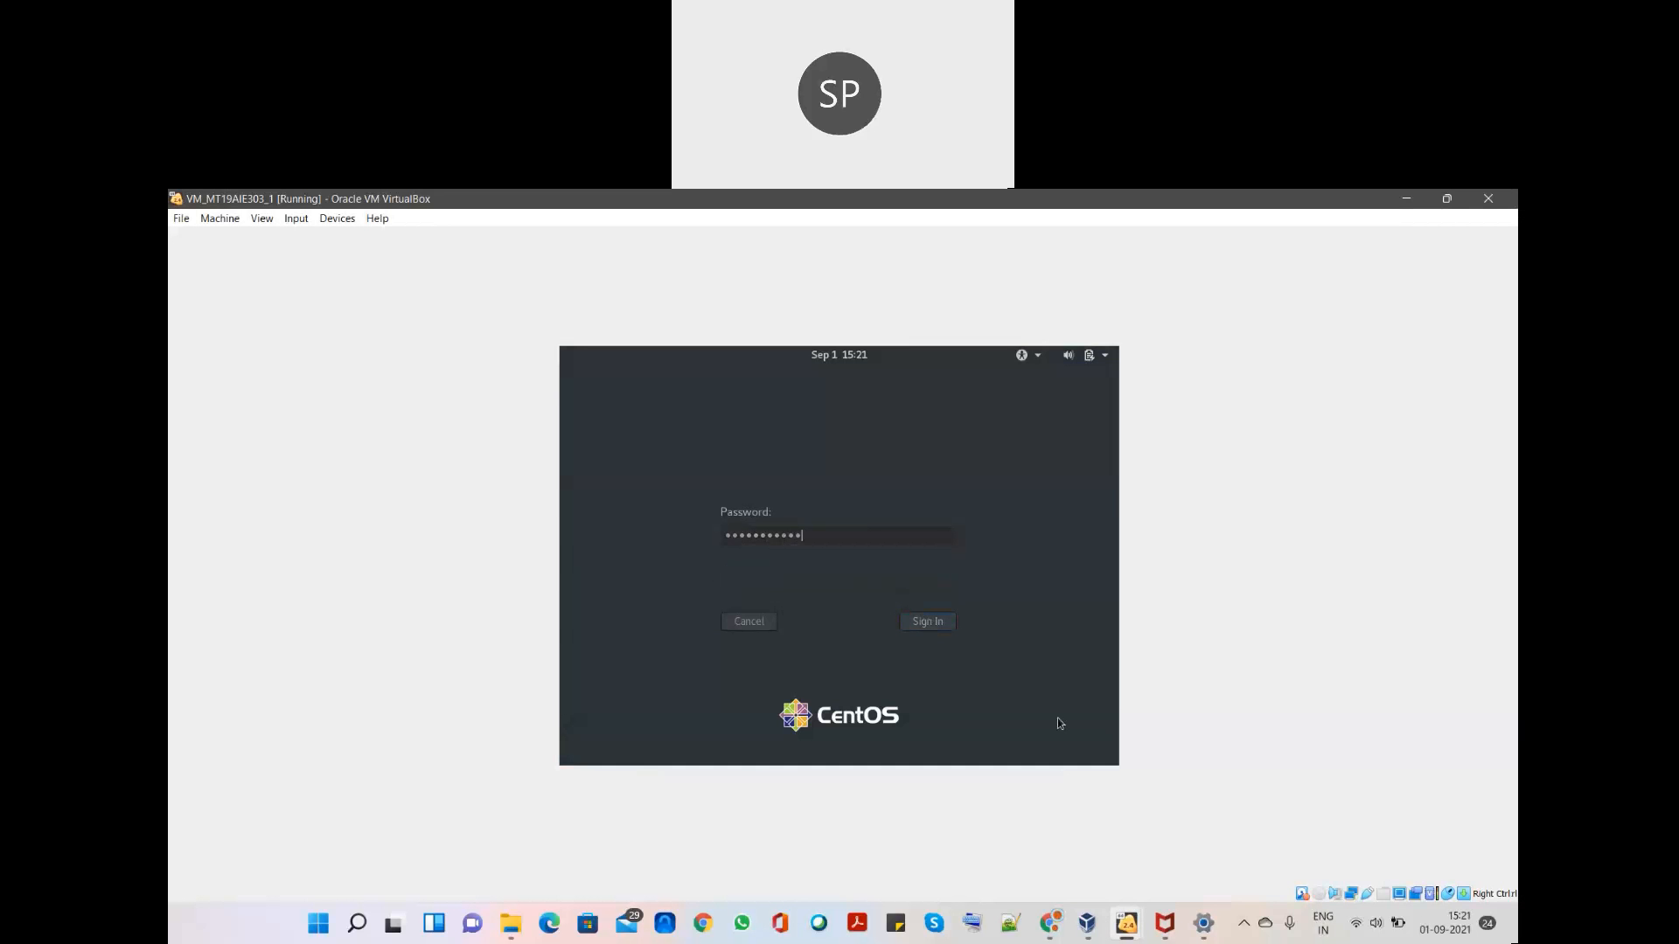
key("Return")
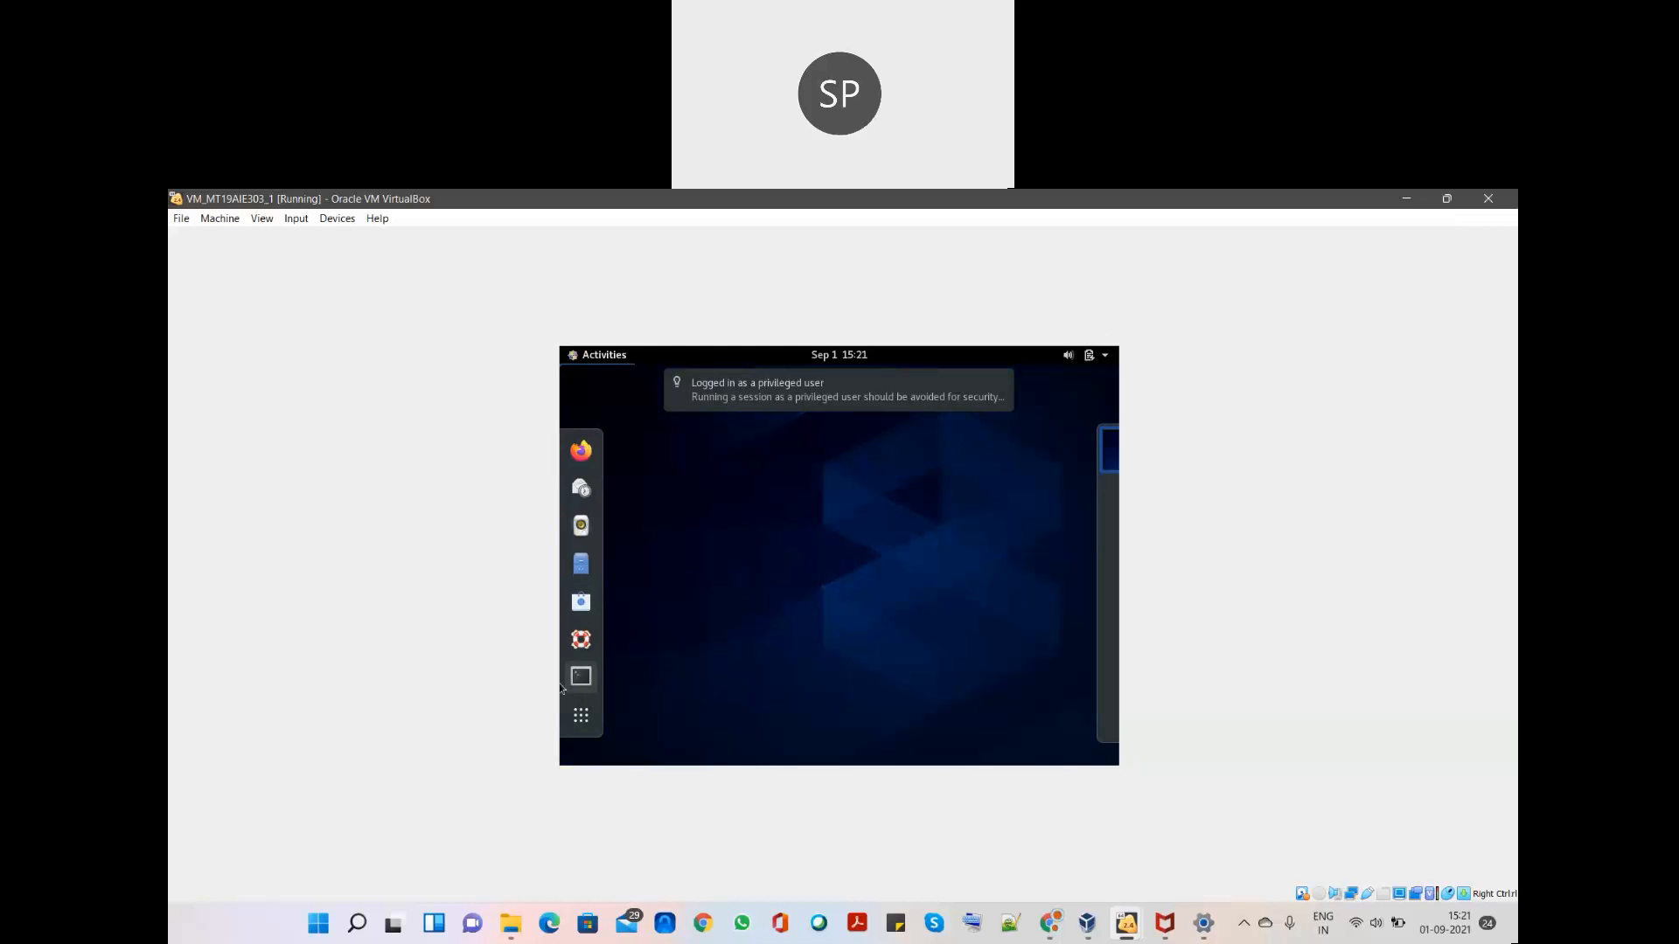
- Launch a Terminal in the guest and maximize it
left_click(577, 680)
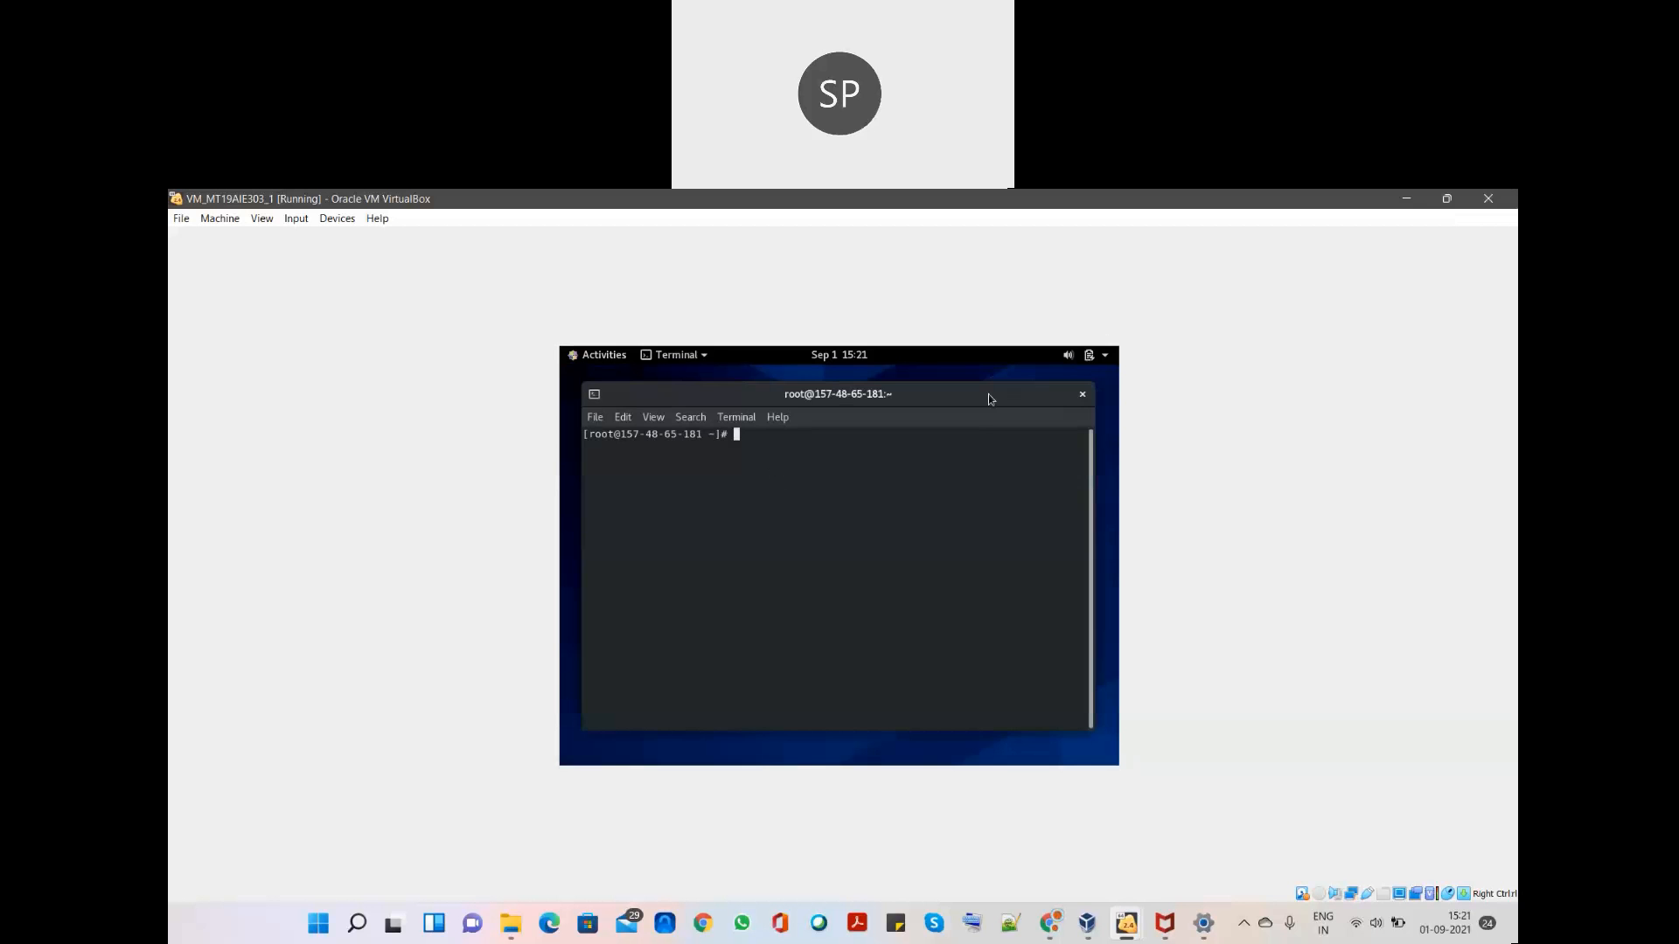
double_click(880, 391)
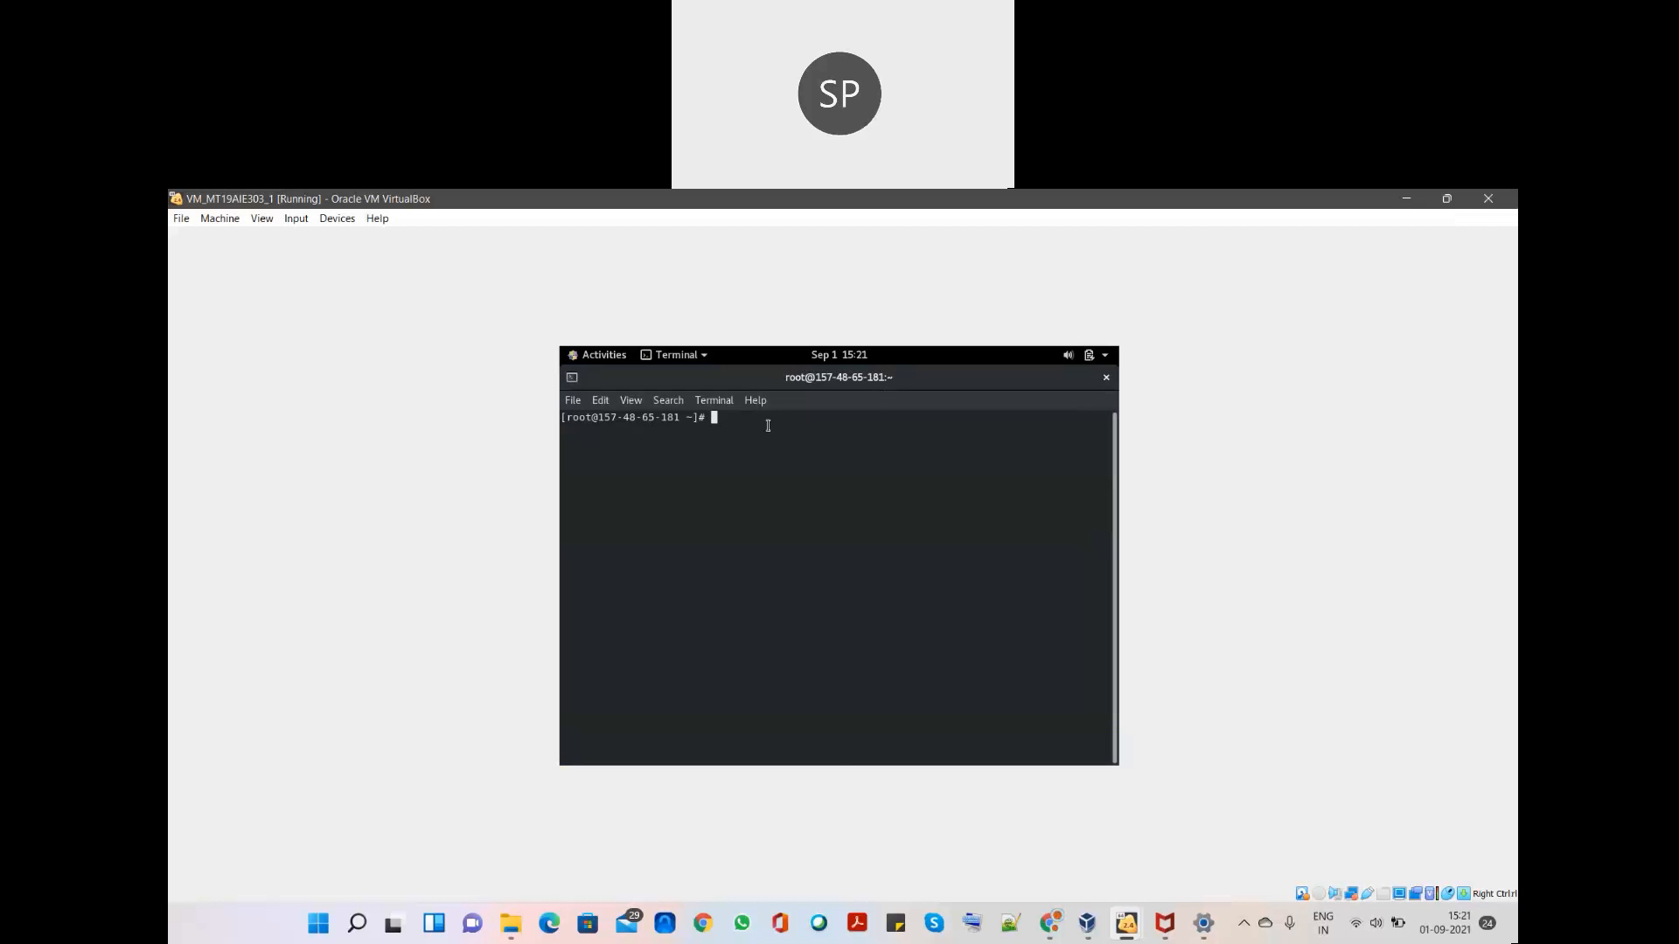
key("super")
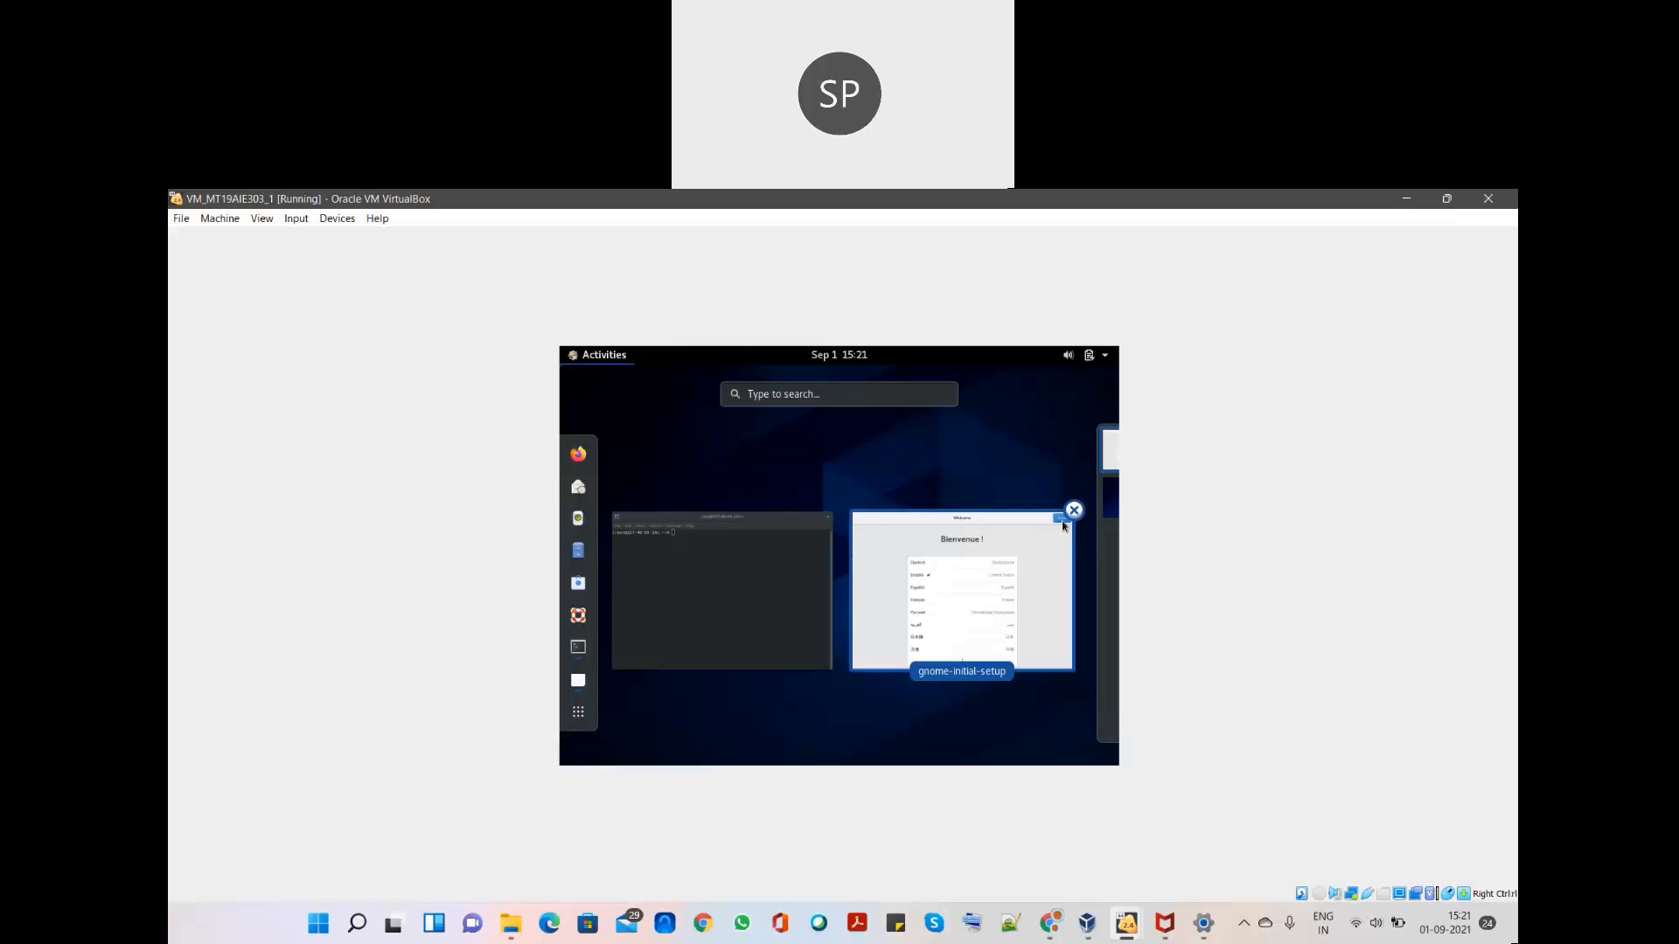
- In Files, browse to /var/www/cloud_assessment1/cloud_assessment1 and open settings.py
left_click(579, 565)
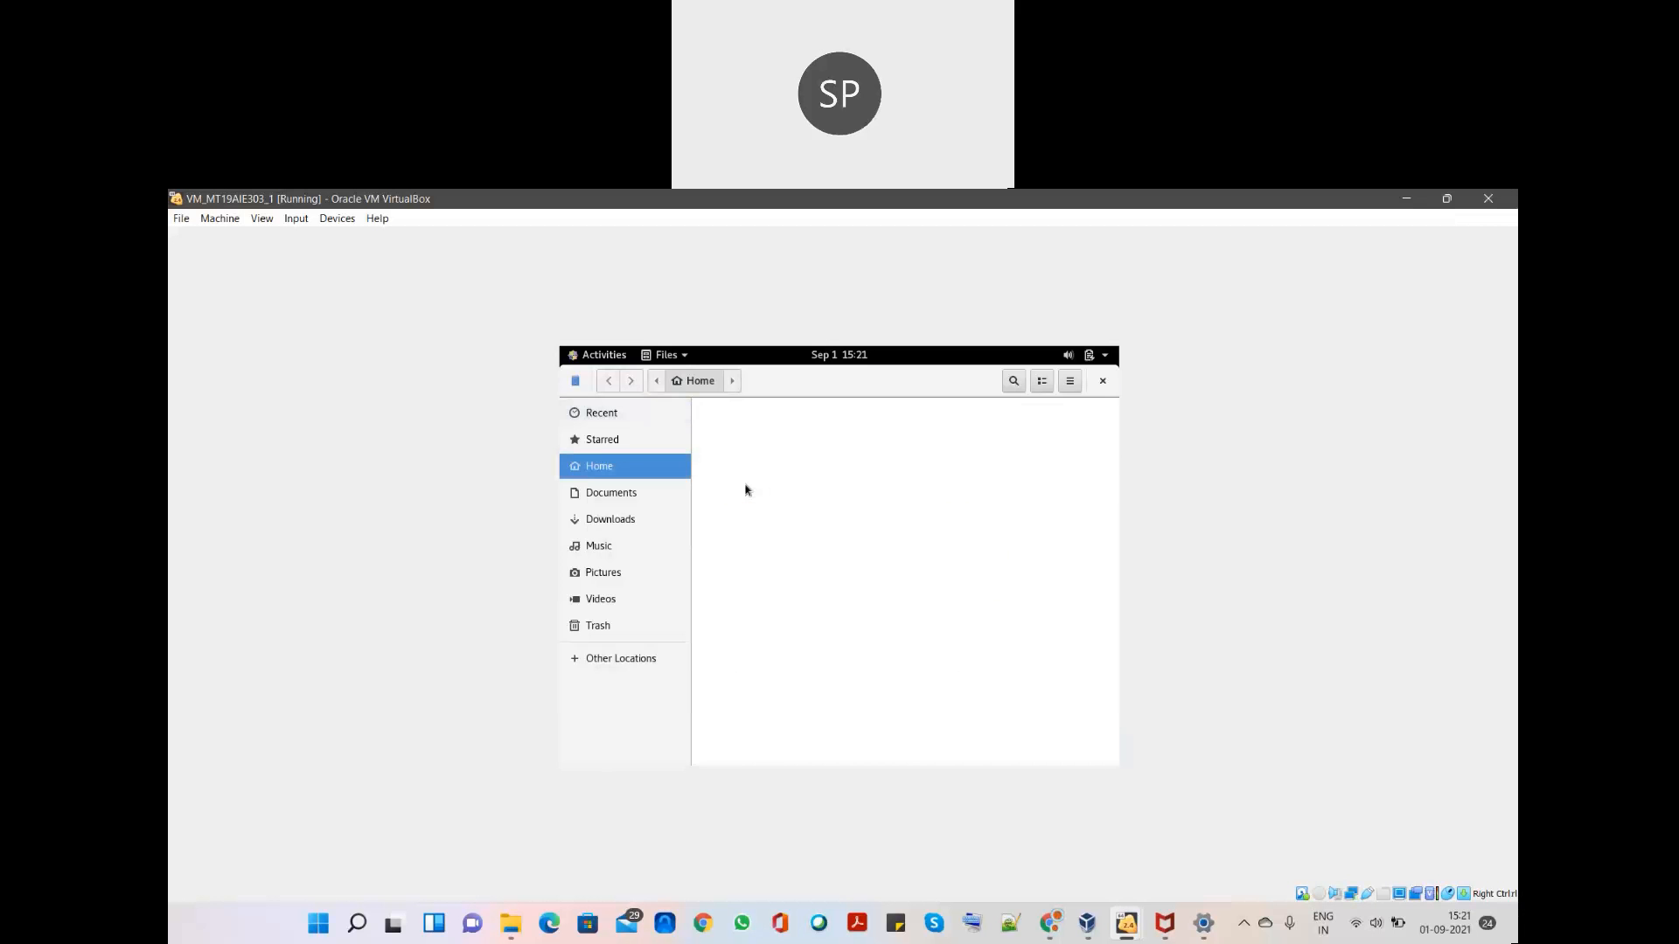
left_click(602, 668)
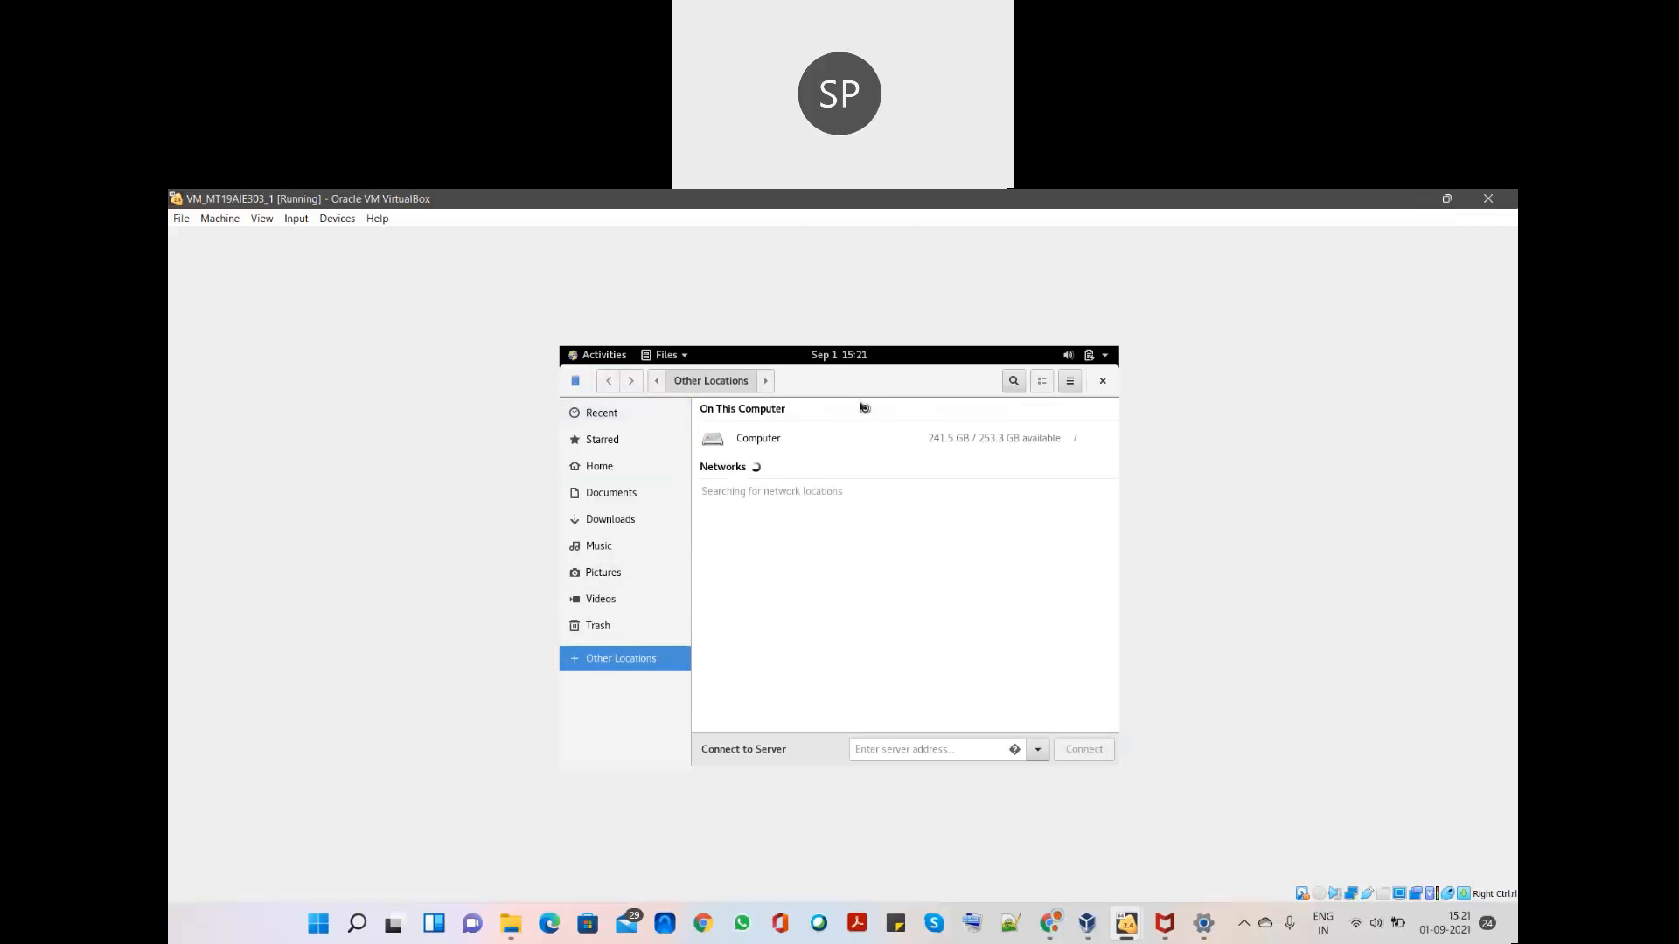
left_click(783, 443)
scroll(798, 589, "down", 5)
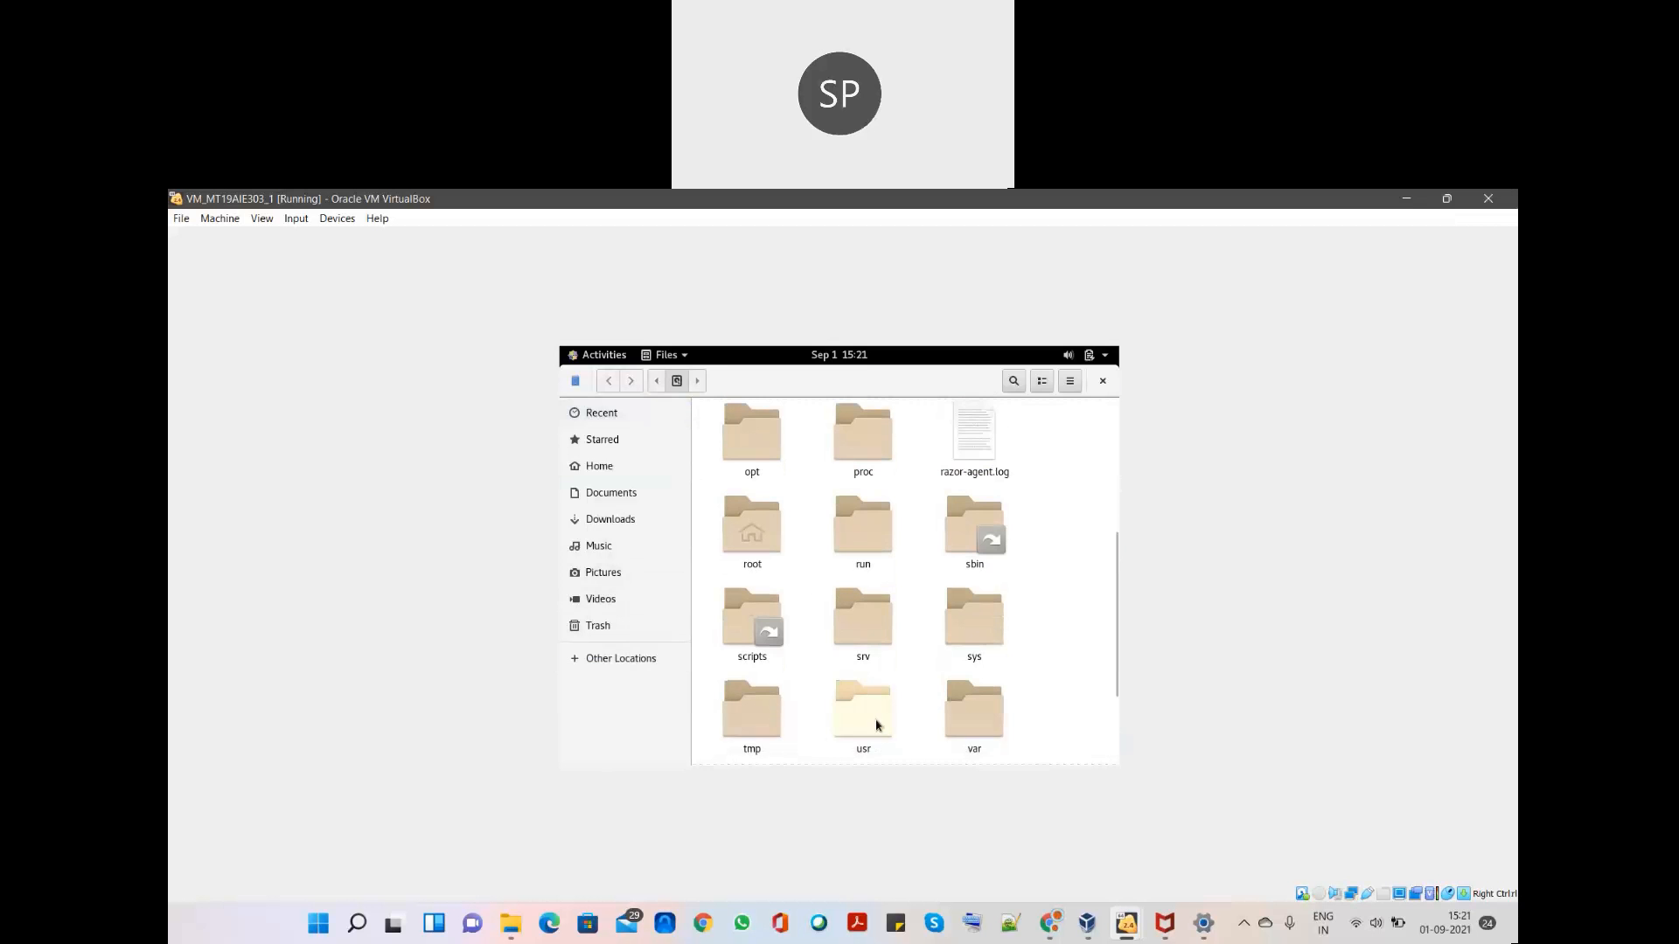
double_click(982, 731)
scroll(813, 525, "down", 5)
double_click(1001, 626)
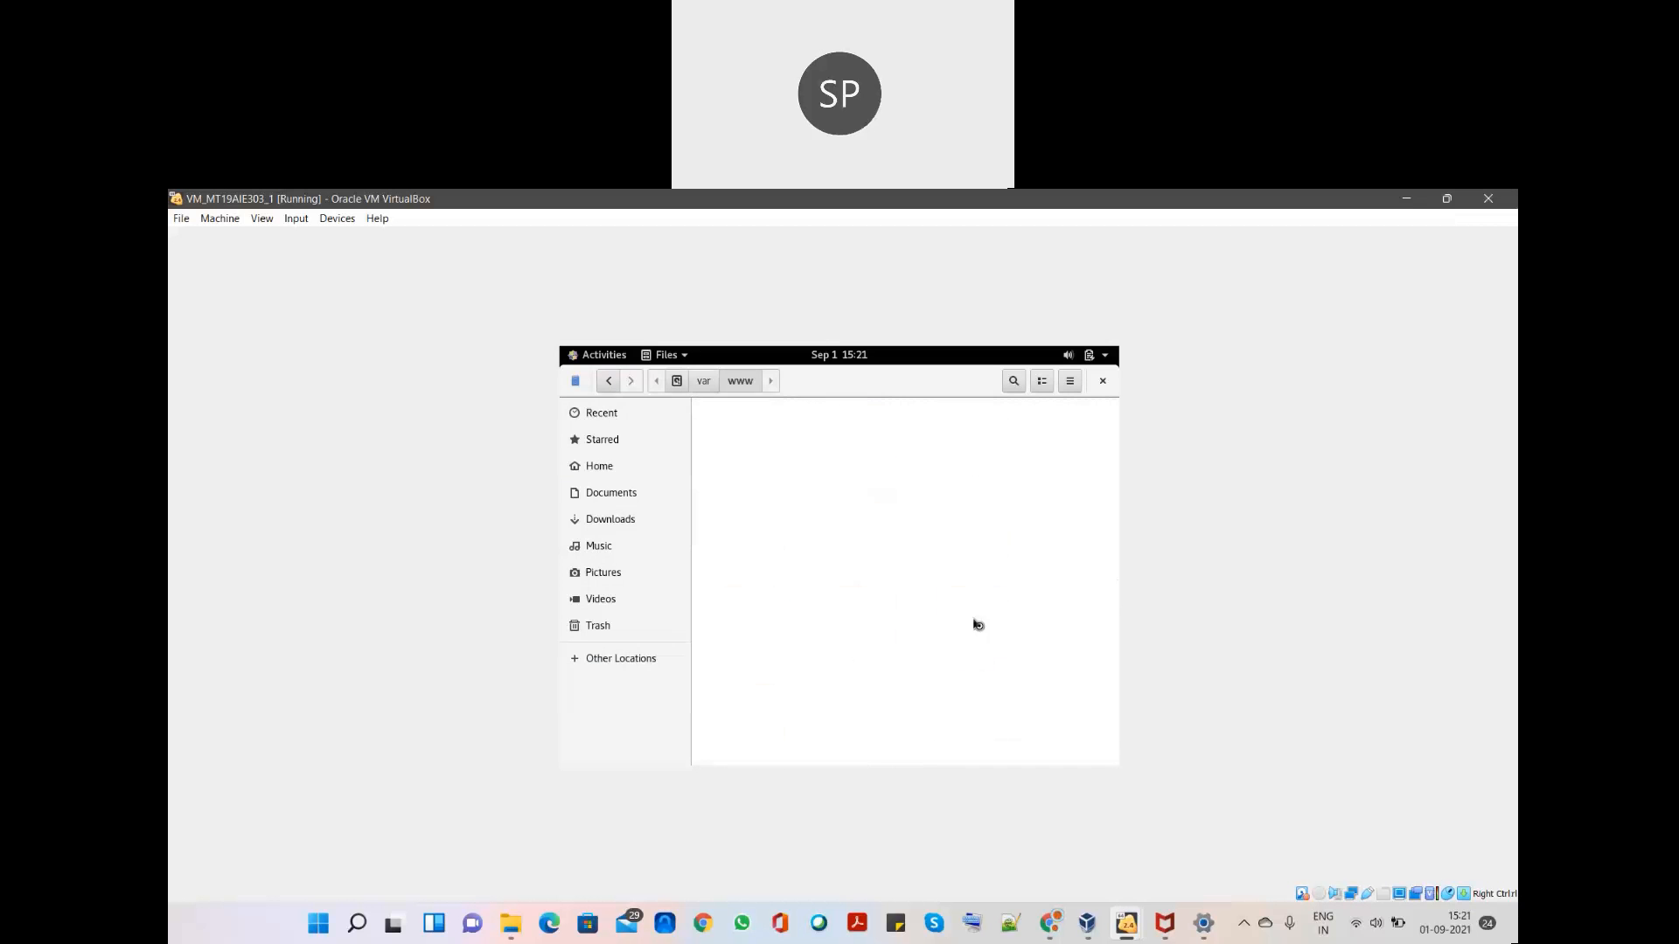
double_click(871, 463)
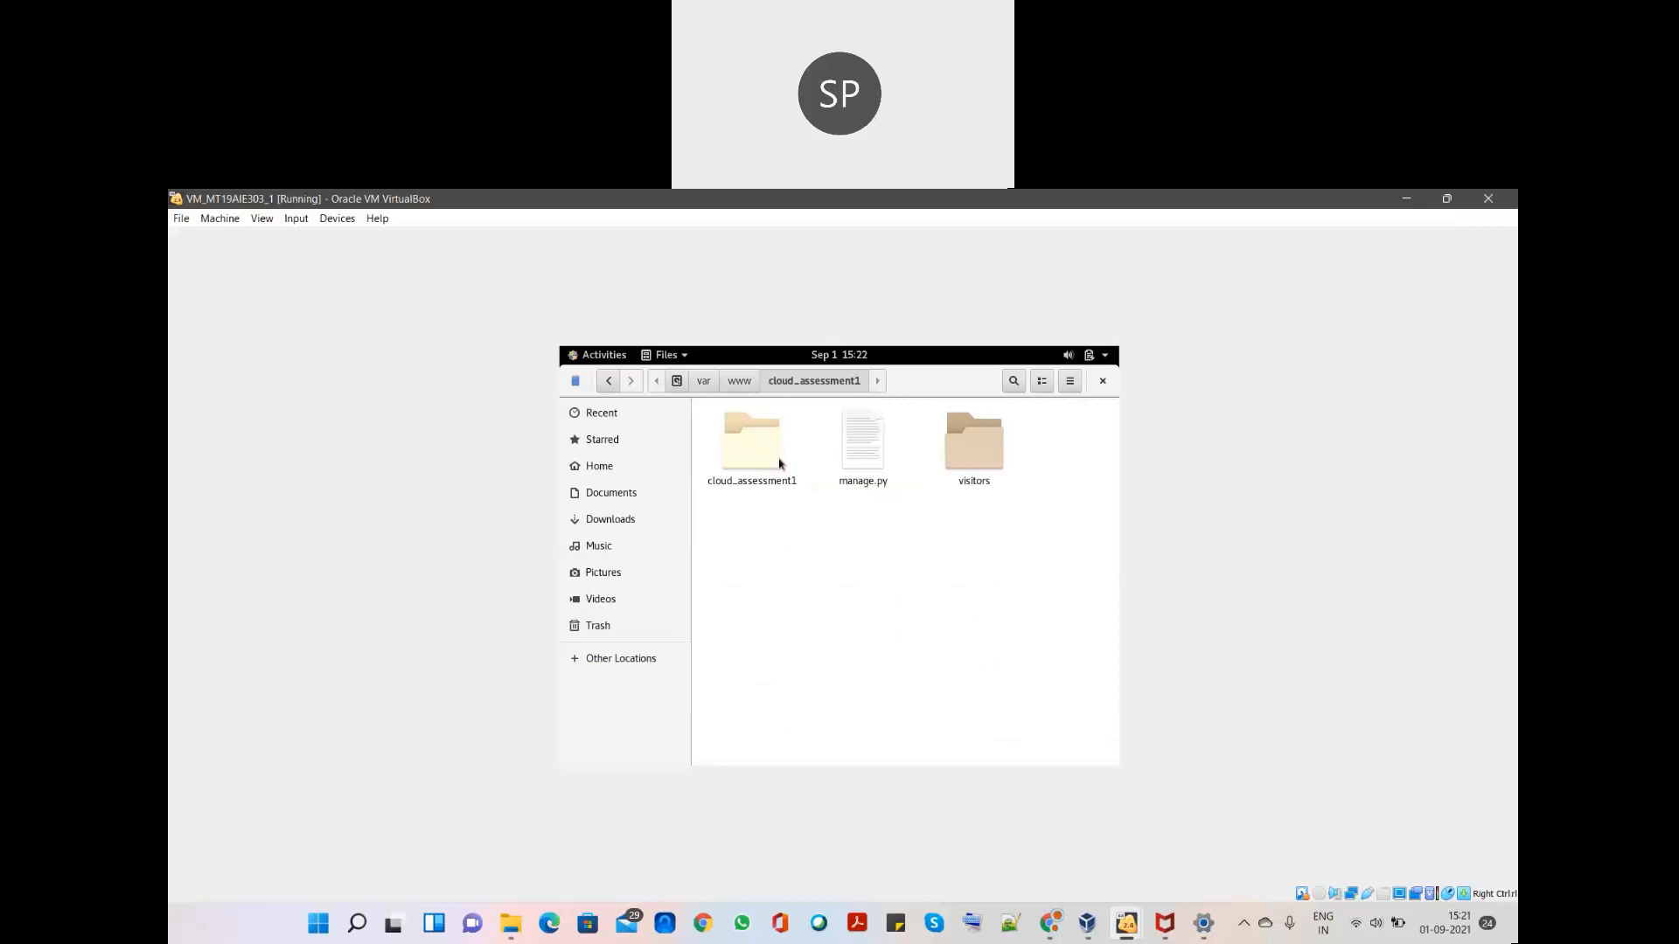
double_click(769, 458)
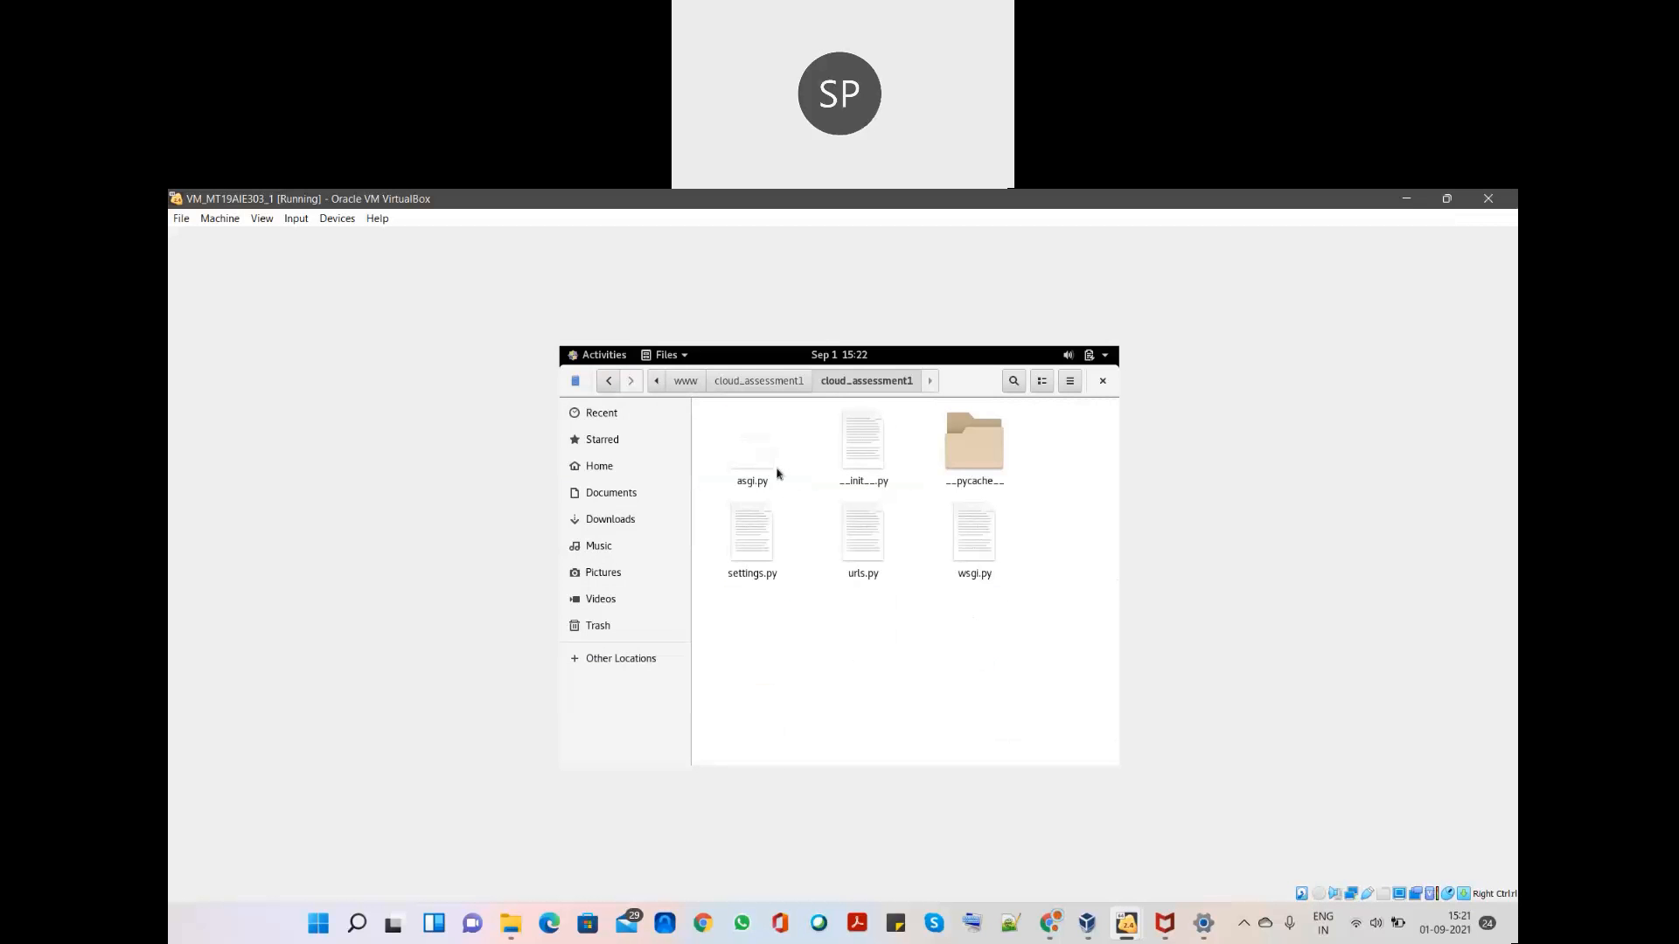
left_click(757, 535)
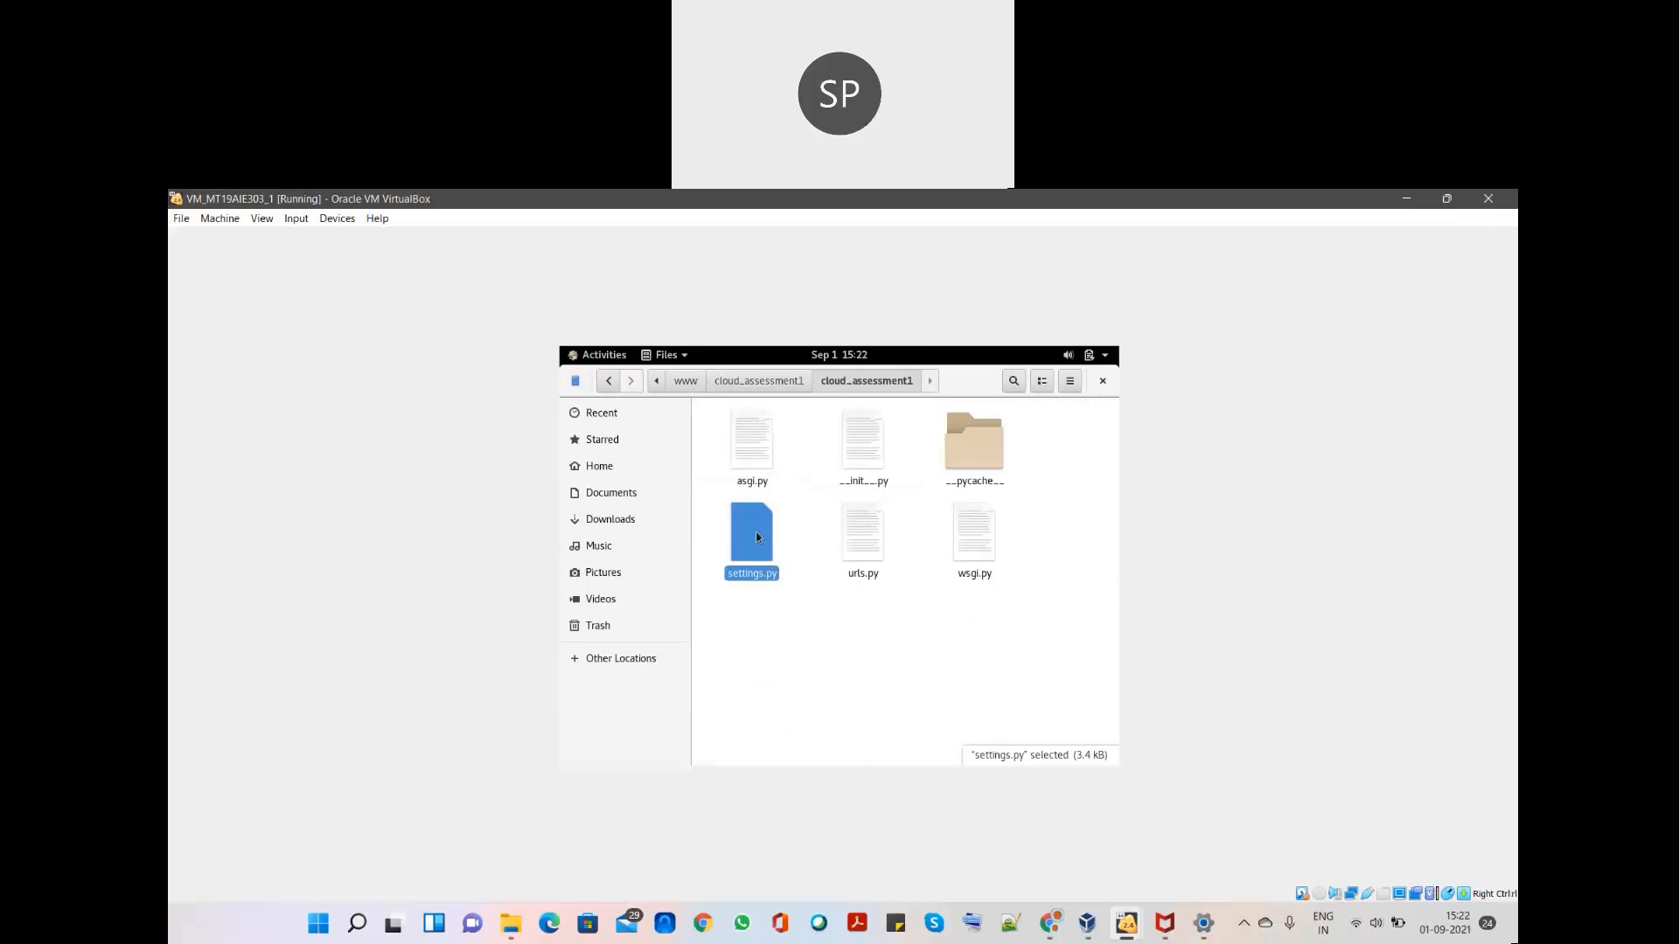
double_click(757, 535)
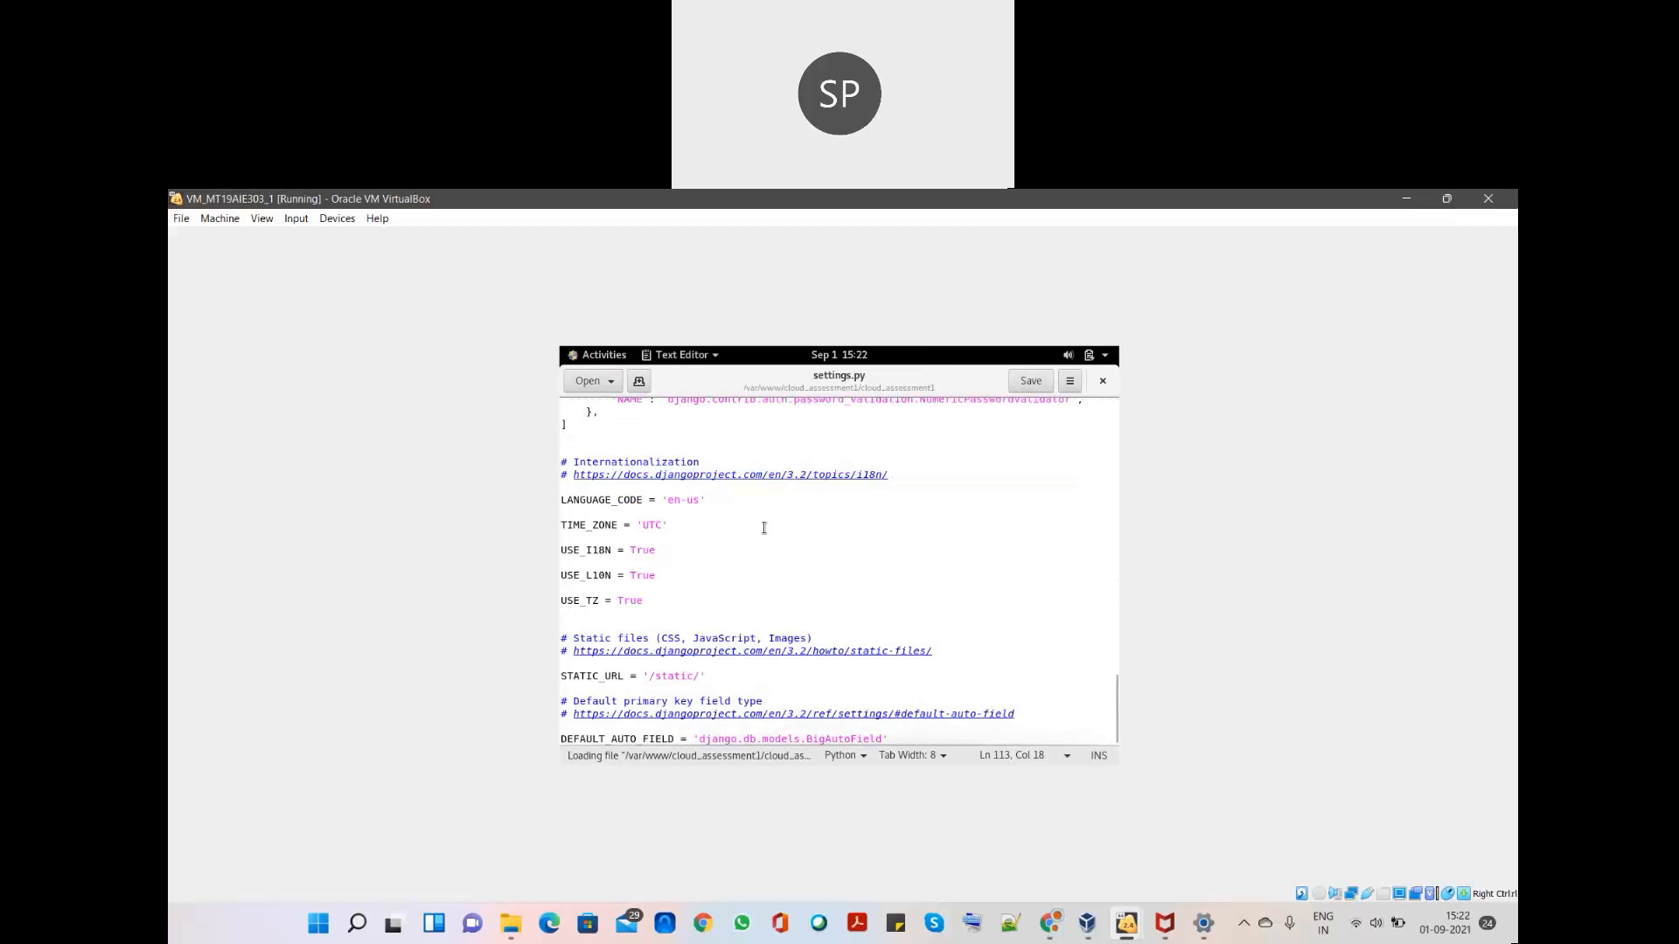
- Review settings.py's DATABASES block, highlighting the HOST 192.168.0.106 and USER entries
scroll(763, 527, "up", 10)
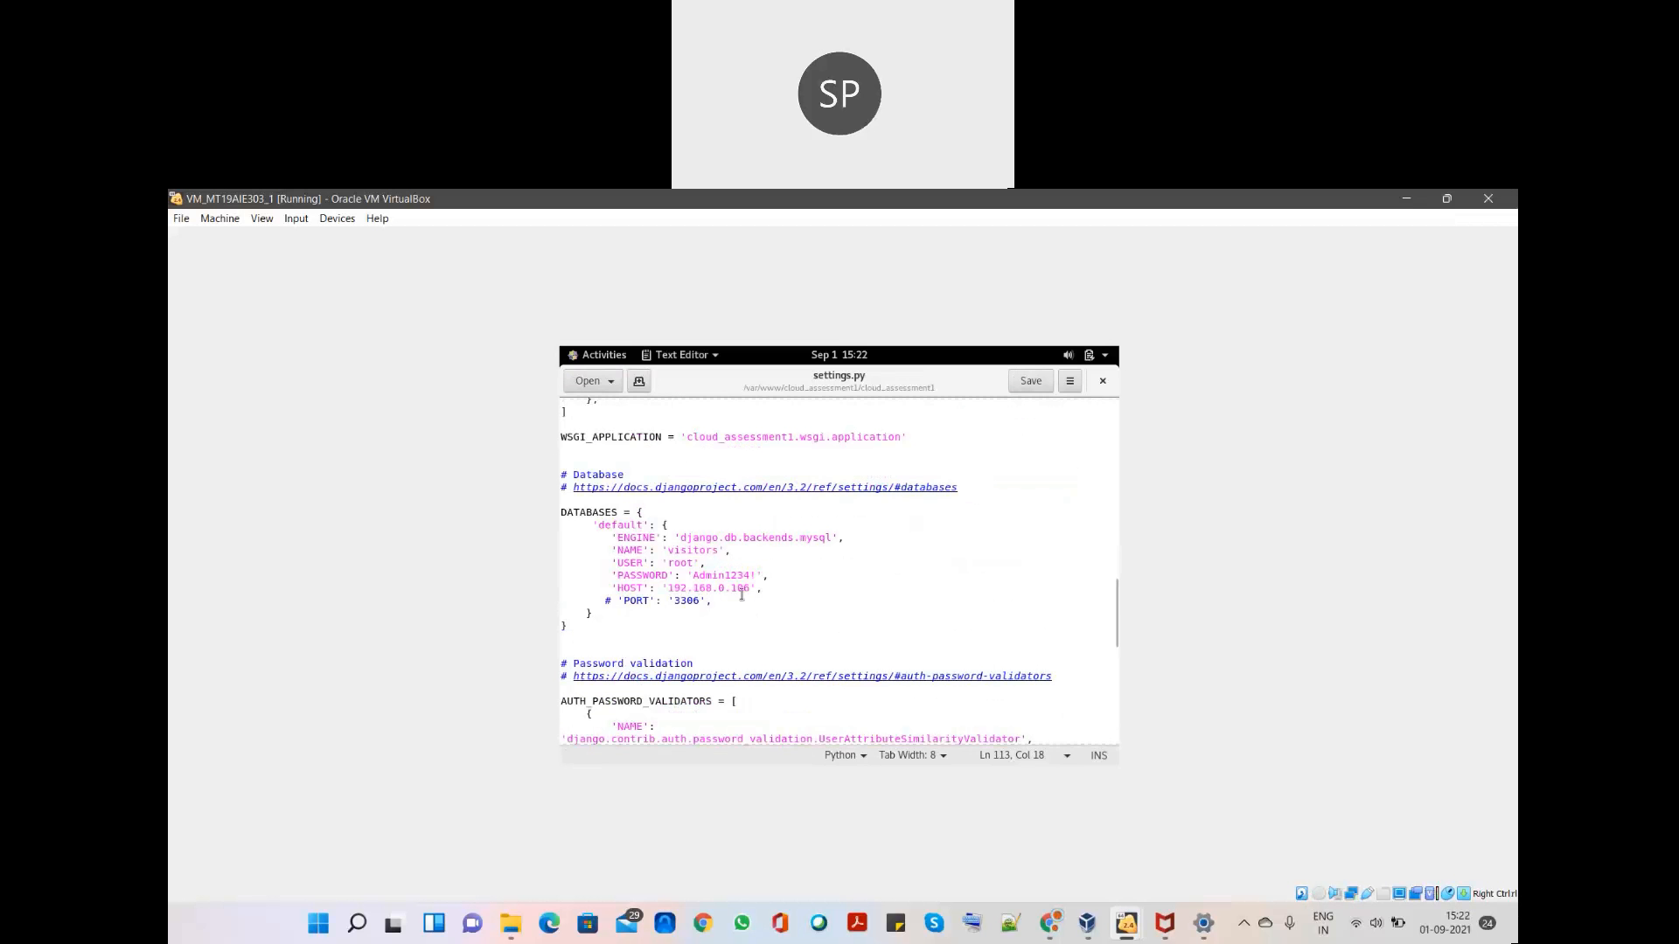
left_click_drag(765, 588, 617, 583)
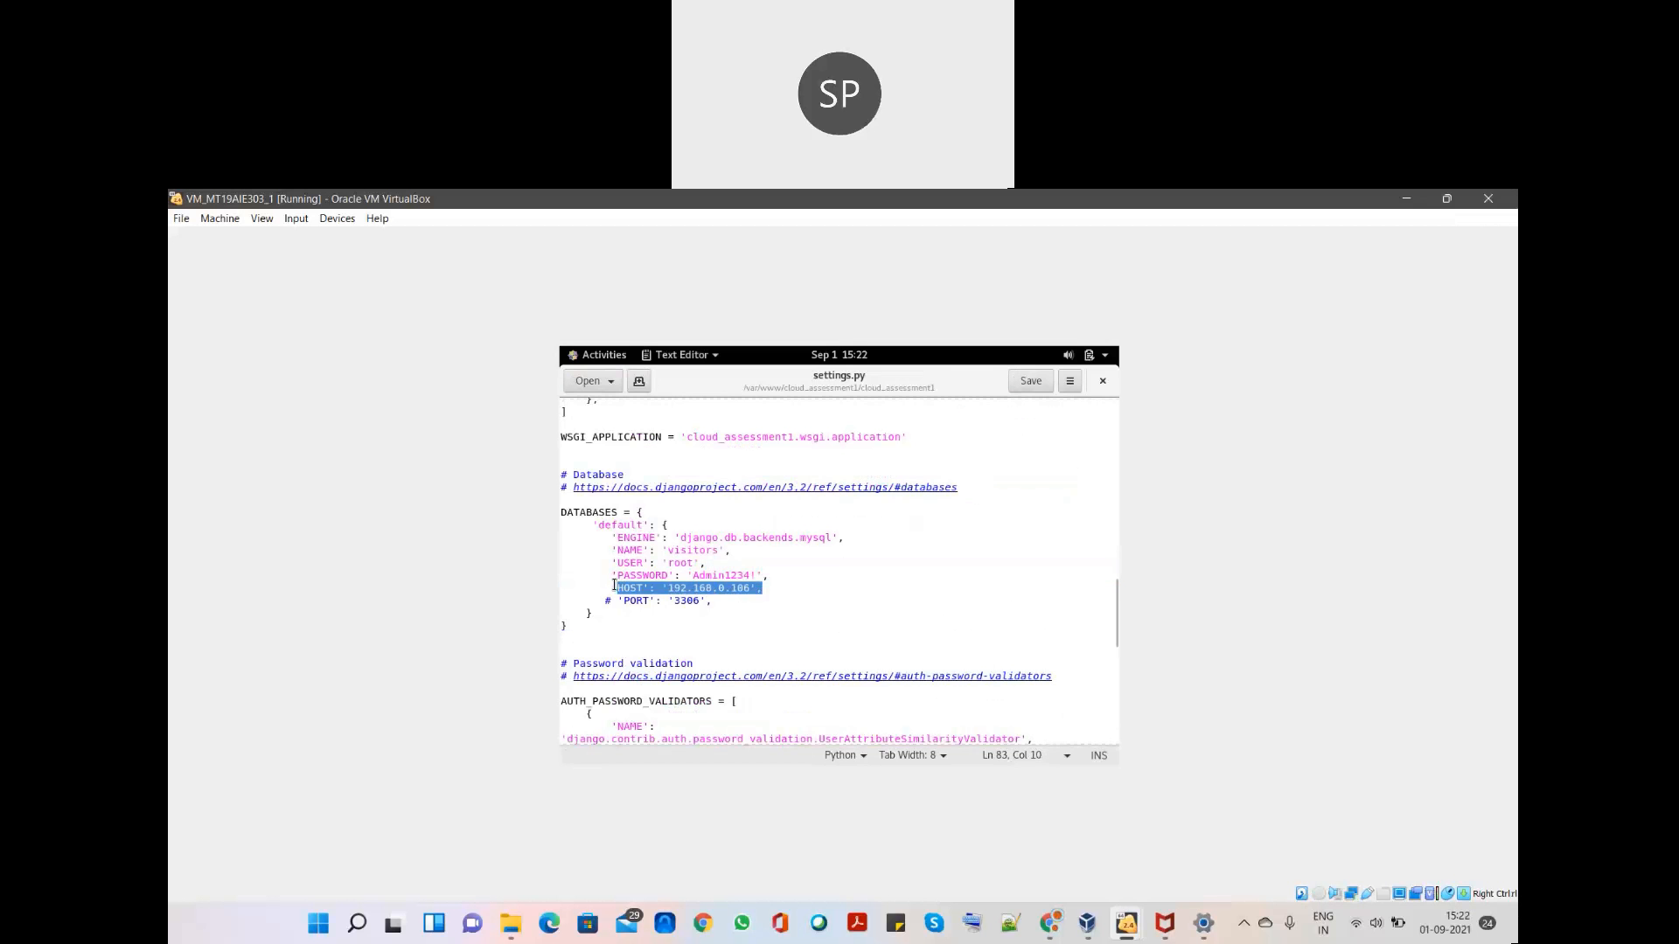
left_click(781, 586)
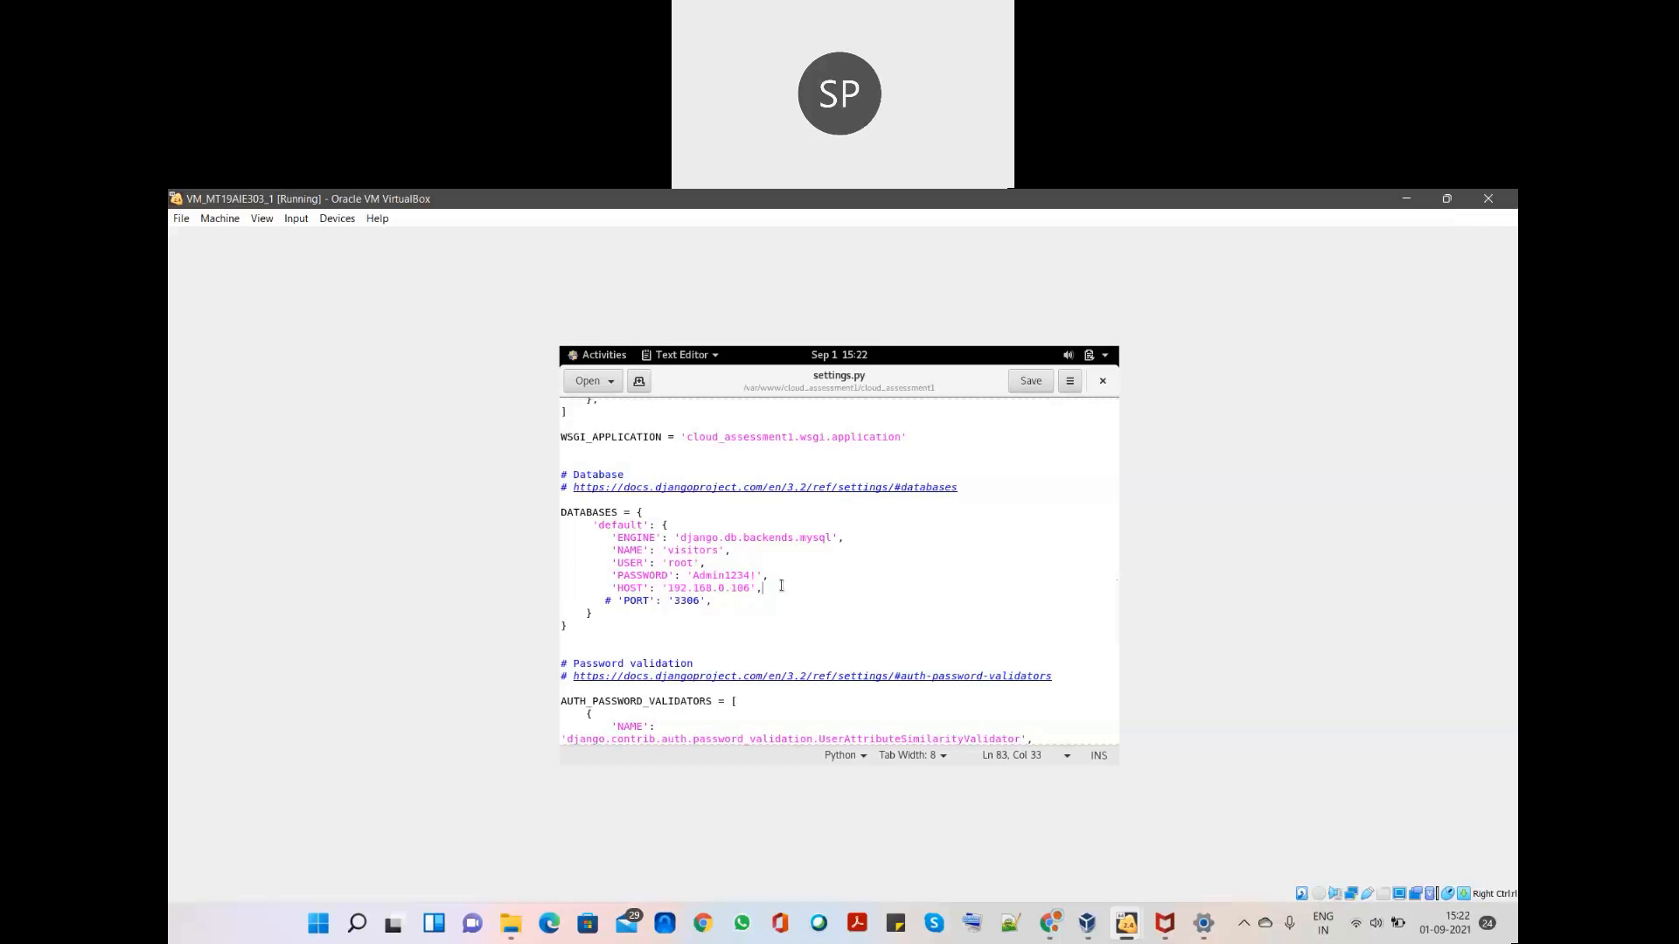
left_click_drag(780, 587, 612, 587)
left_click(900, 602)
left_click_drag(706, 564, 620, 564)
left_click(781, 569)
scroll(794, 568, "down", 3)
scroll(794, 569, "up", 6)
scroll(794, 568, "up", 10)
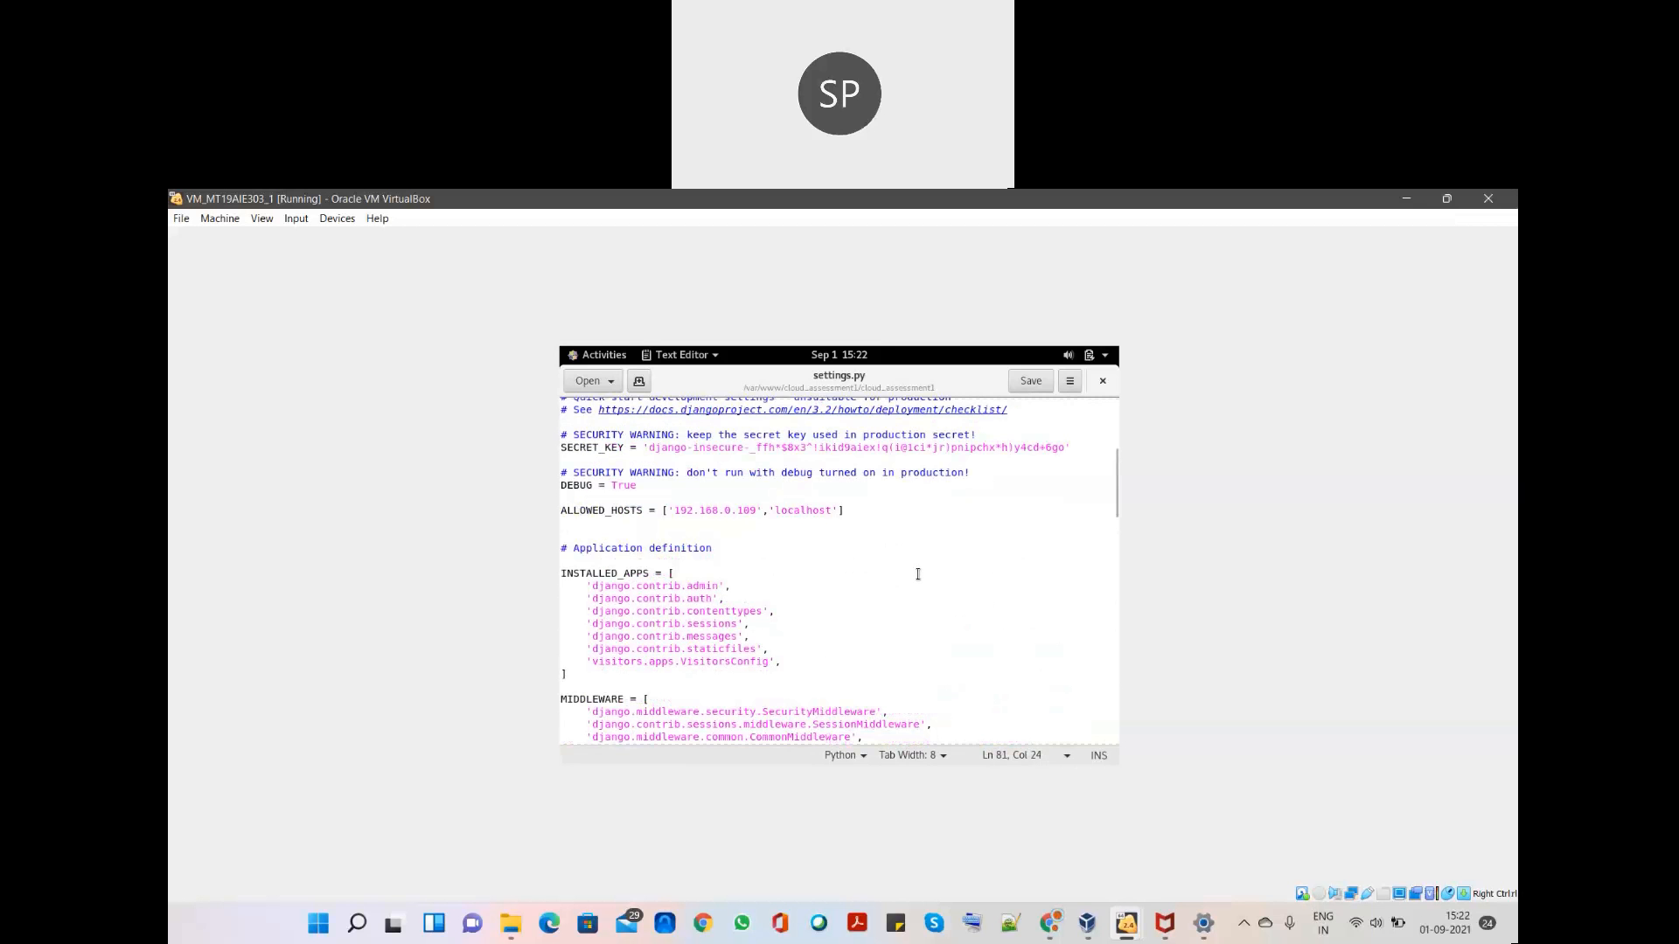
key("super")
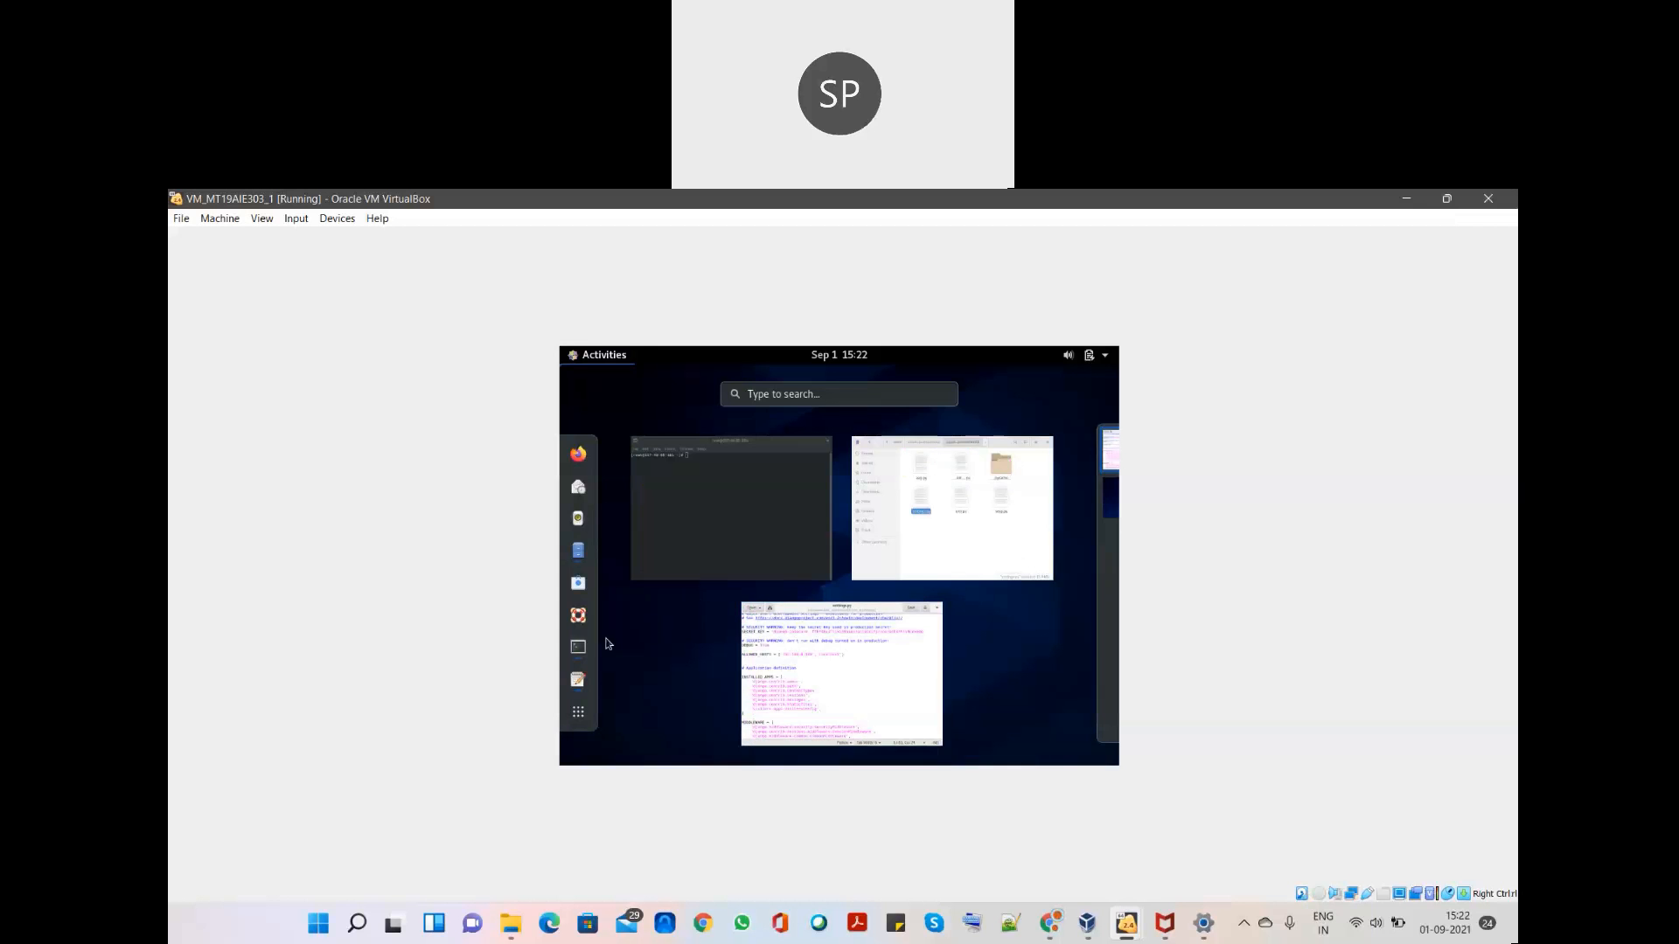
- In the terminal, change into /var/www/cloud_assessment1
left_click(578, 649)
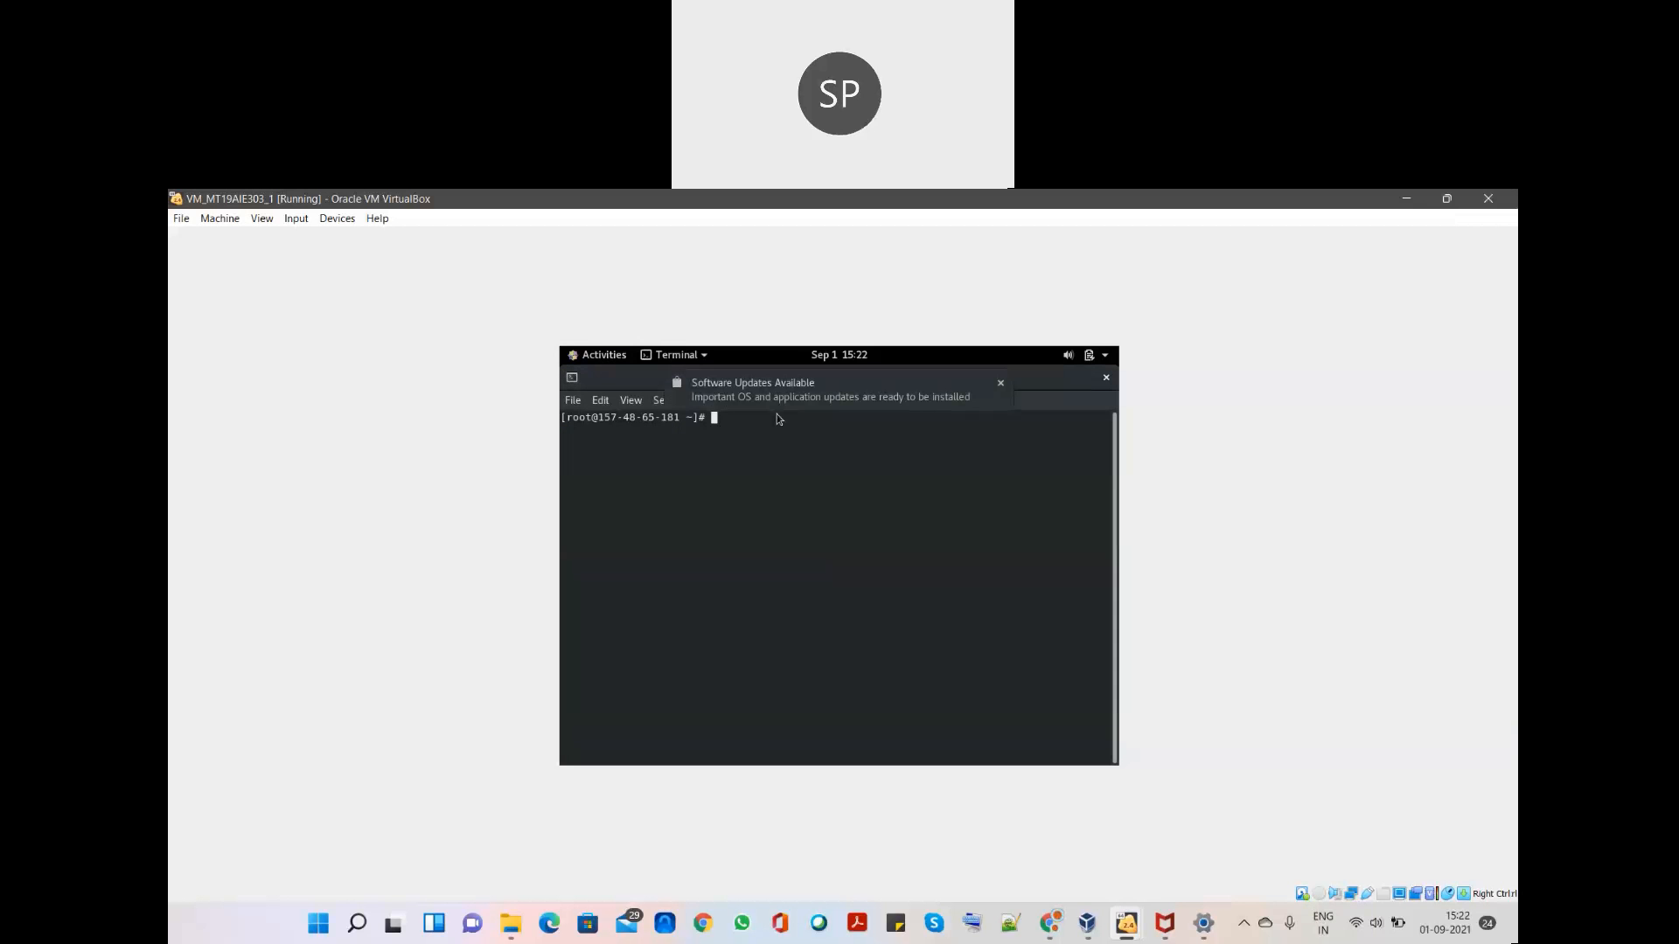
type("cd /var/www/cloud_a")
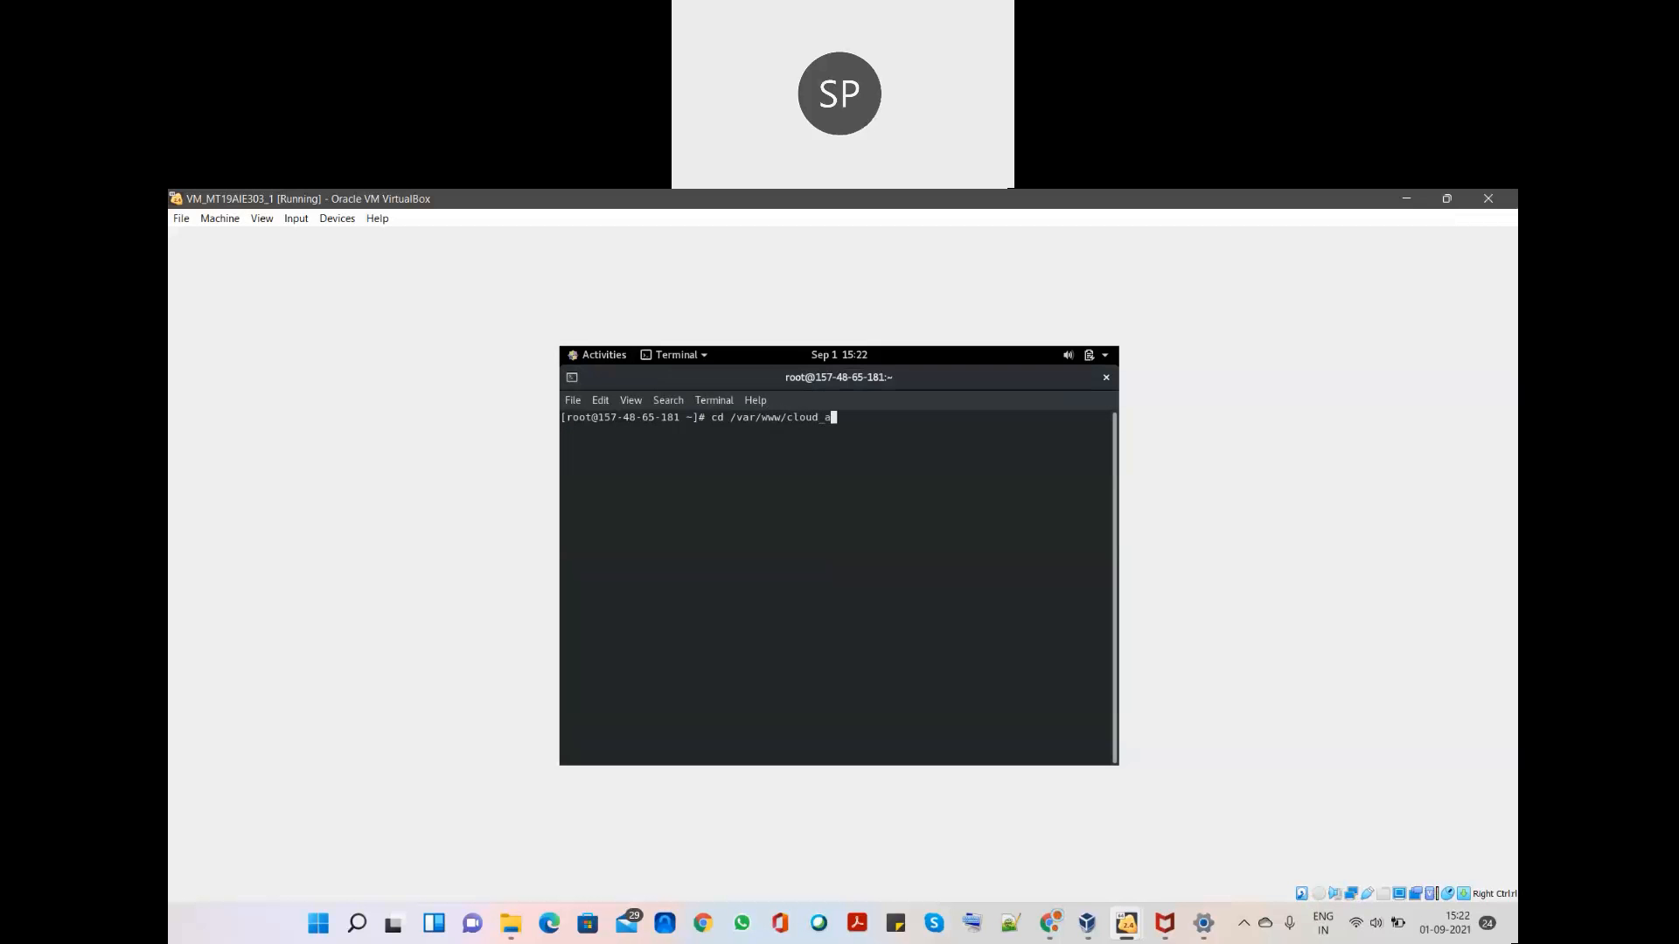
type("ssessment1")
key("Return")
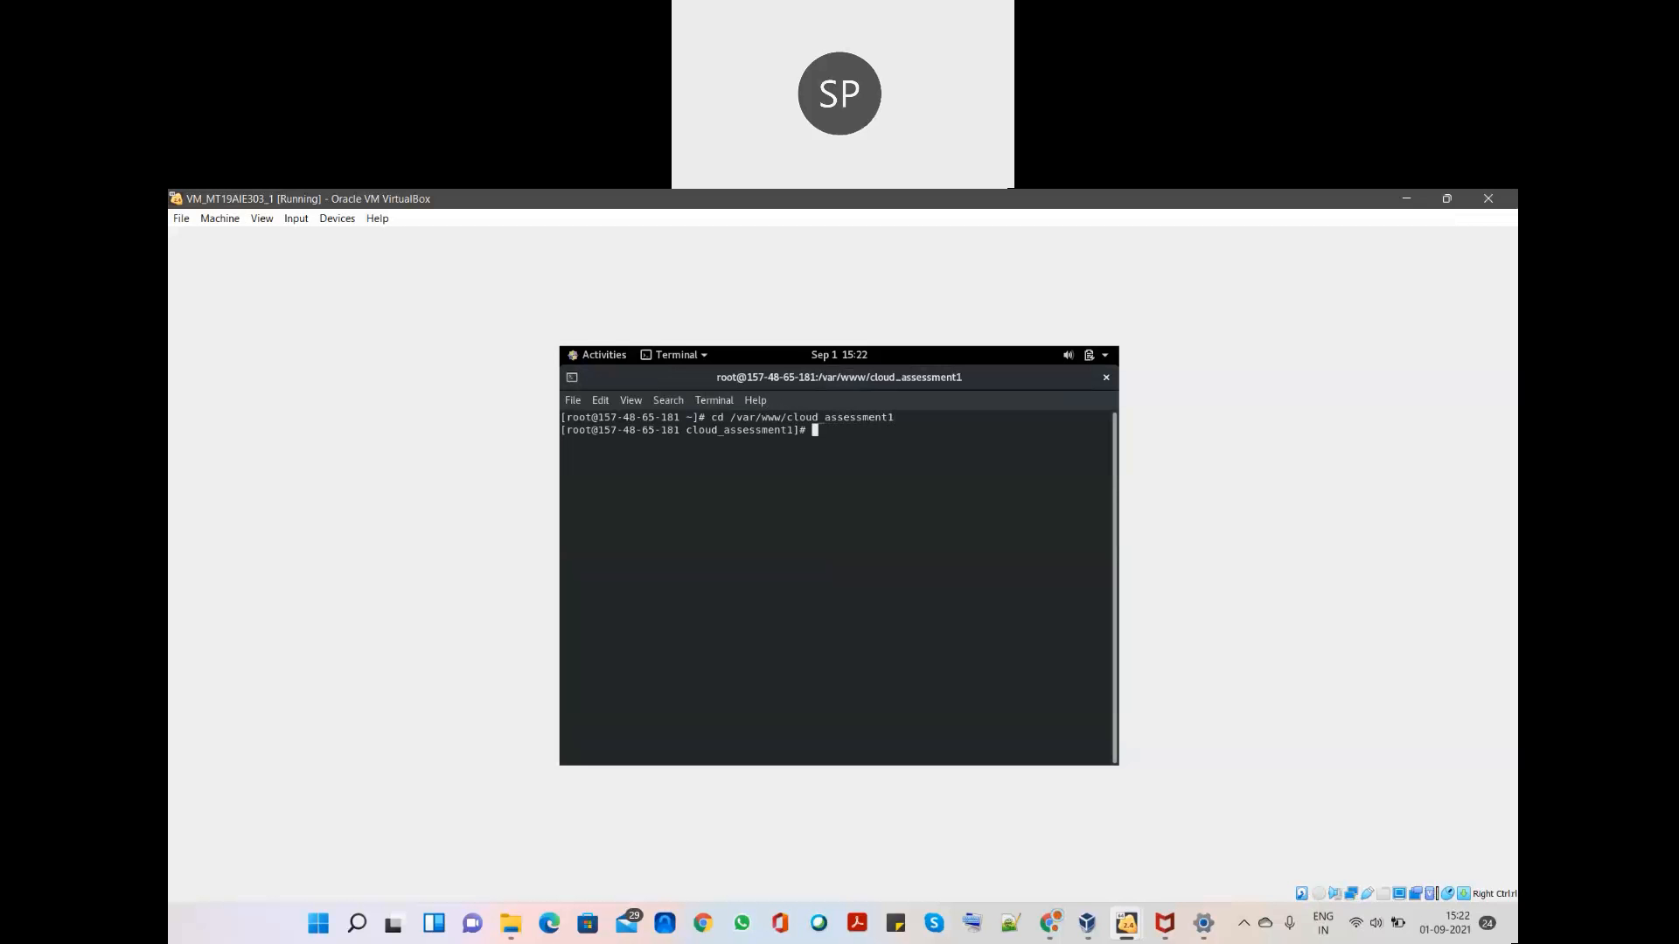
- Restart NetworkManager.service with systemctl instead of running the Django server
type("python3")
type(" manage")
type(".py")
type(" runs")
type("erver")
key("BackSpace")
key("BackSpace")
key("BackSpace")
key("BackSpace")
key("BackSpace")
key("BackSpace")
key("BackSpace")
key("BackSpace")
key("BackSpace")
key("BackSpace")
key("BackSpace")
key("BackSpace")
key("BackSpace")
key("BackSpace")
key("BackSpace")
key("BackSpace")
key("BackSpace")
key("BackSpace")
key("BackSpace")
key("BackSpace")
type("systemctl ")
type("restart N")
type("eto")
type("ork")
type("Manager.")
type("service")
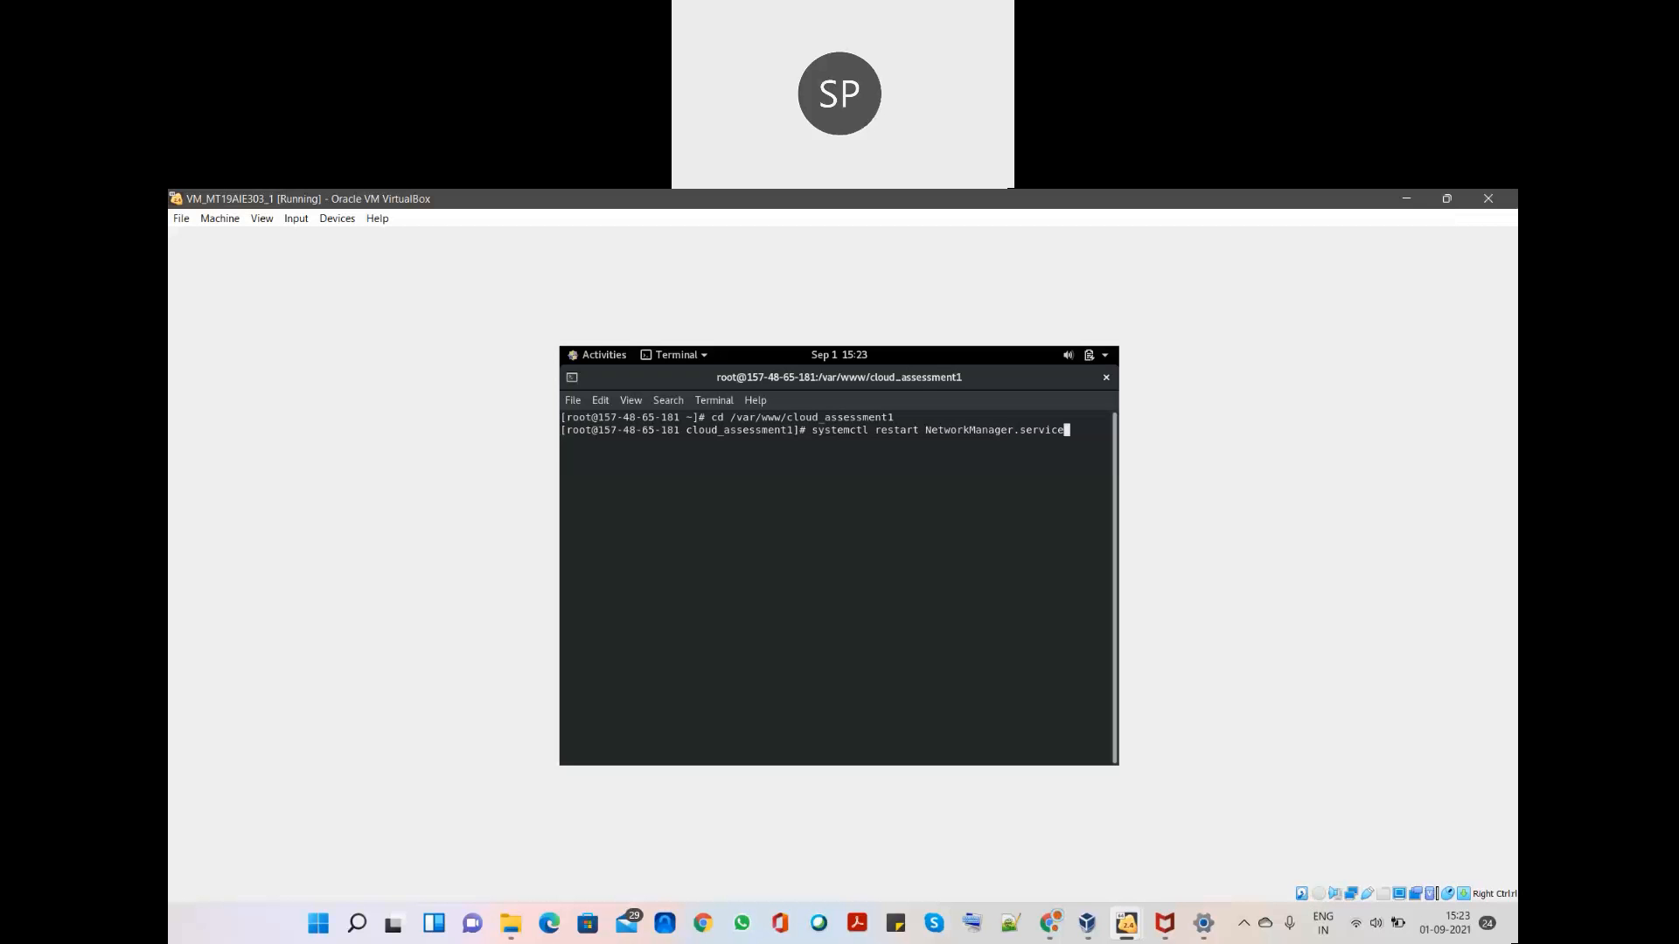
key("Return")
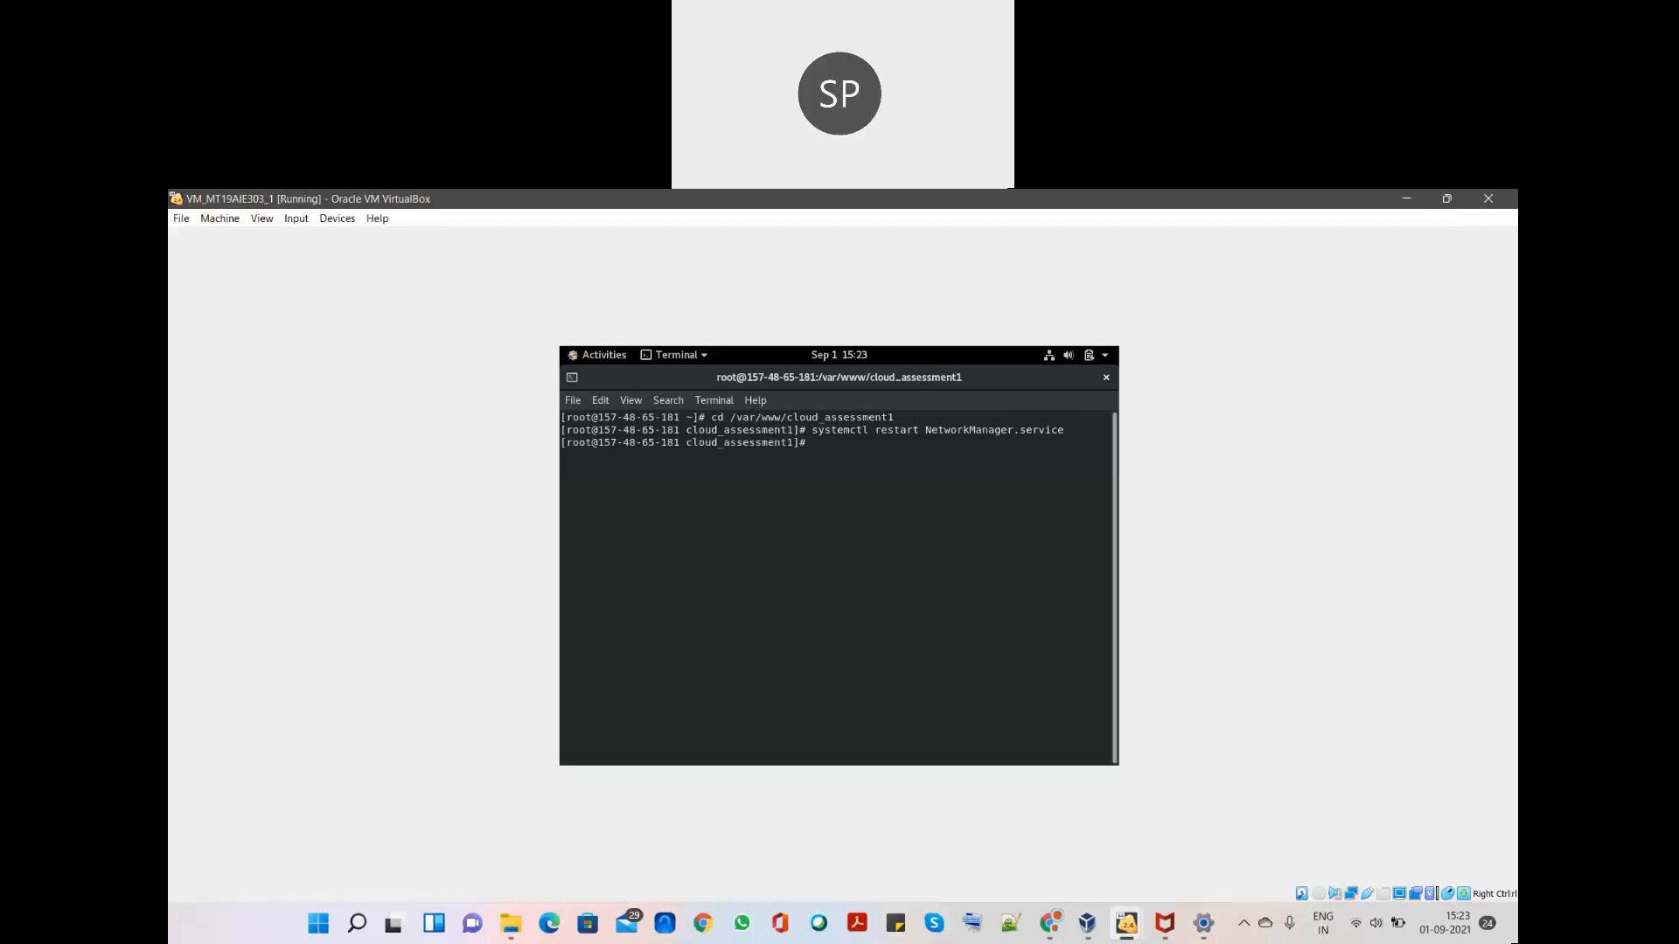
- Look up and copy enp0s3's IPv4 address 192.168.0.109 from the guest's Wired network settings
left_click(1054, 361)
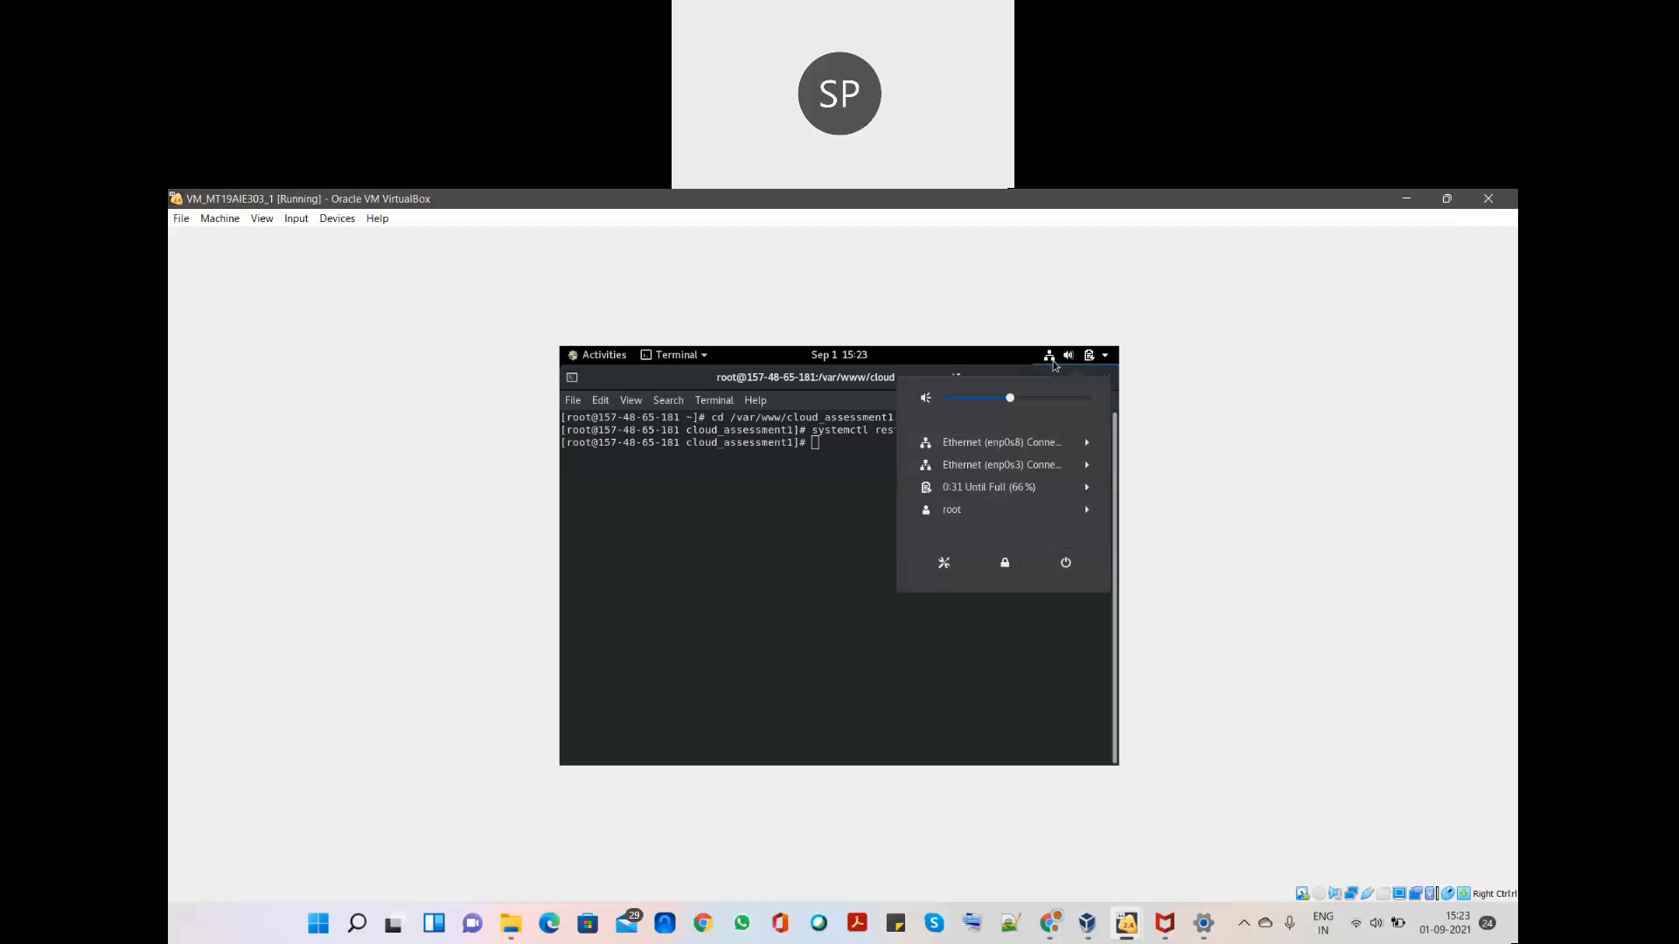
left_click(1086, 466)
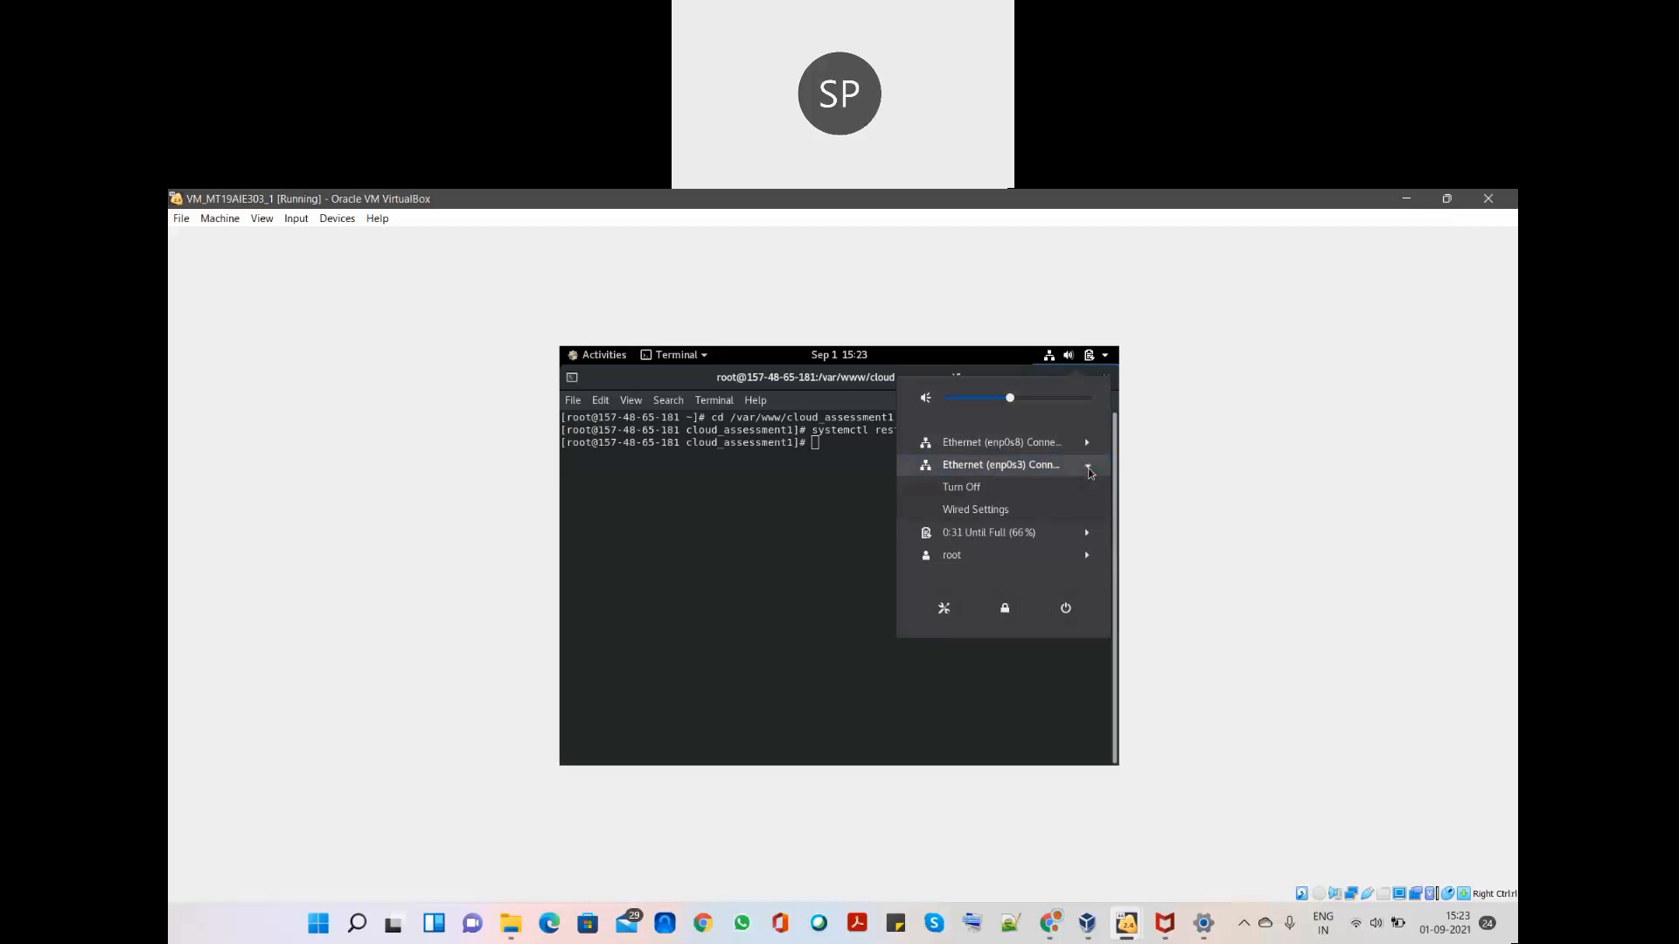
left_click(975, 513)
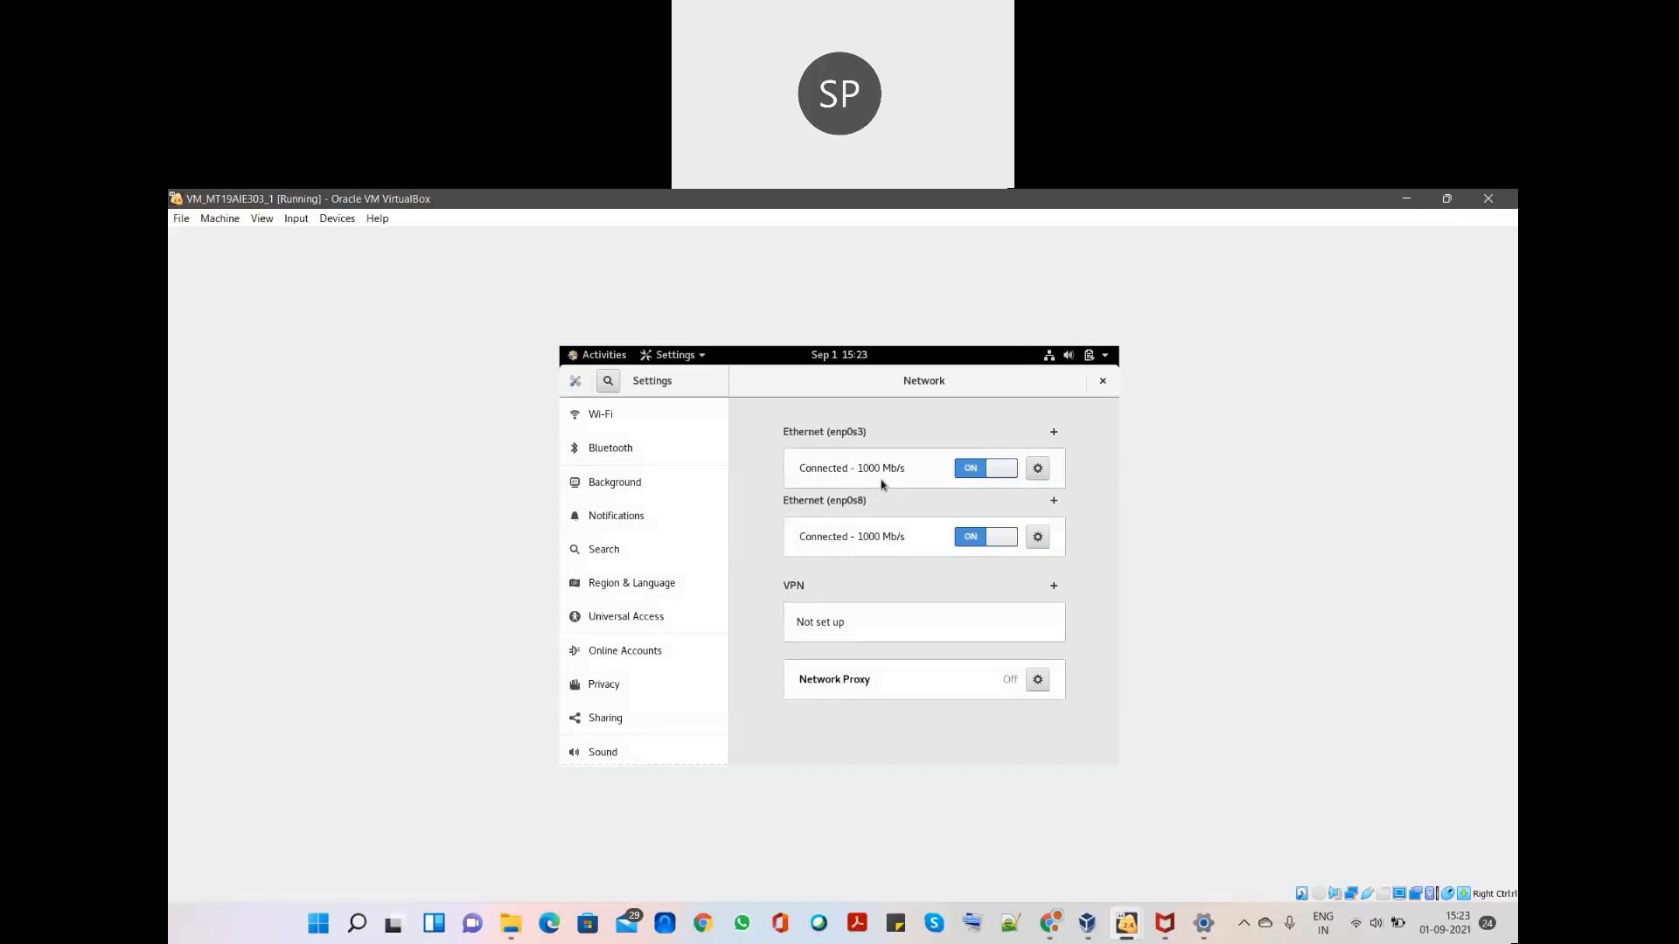
left_click(1041, 474)
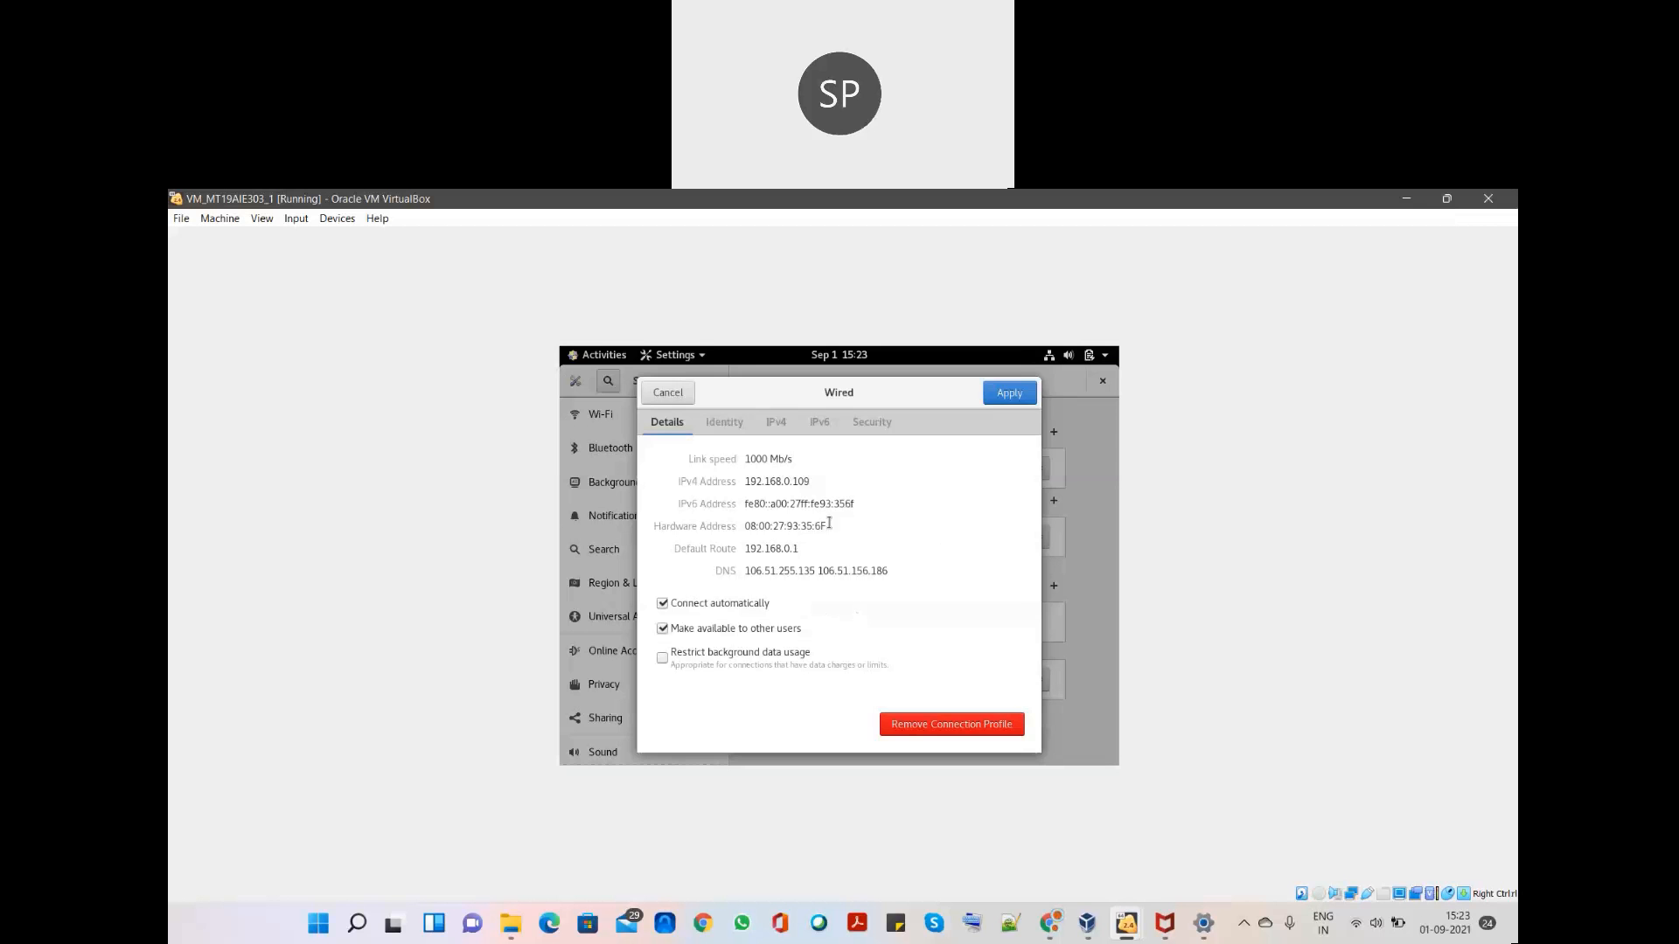
left_click_drag(804, 480, 747, 480)
right_click(774, 491)
left_click(797, 516)
left_click(679, 398)
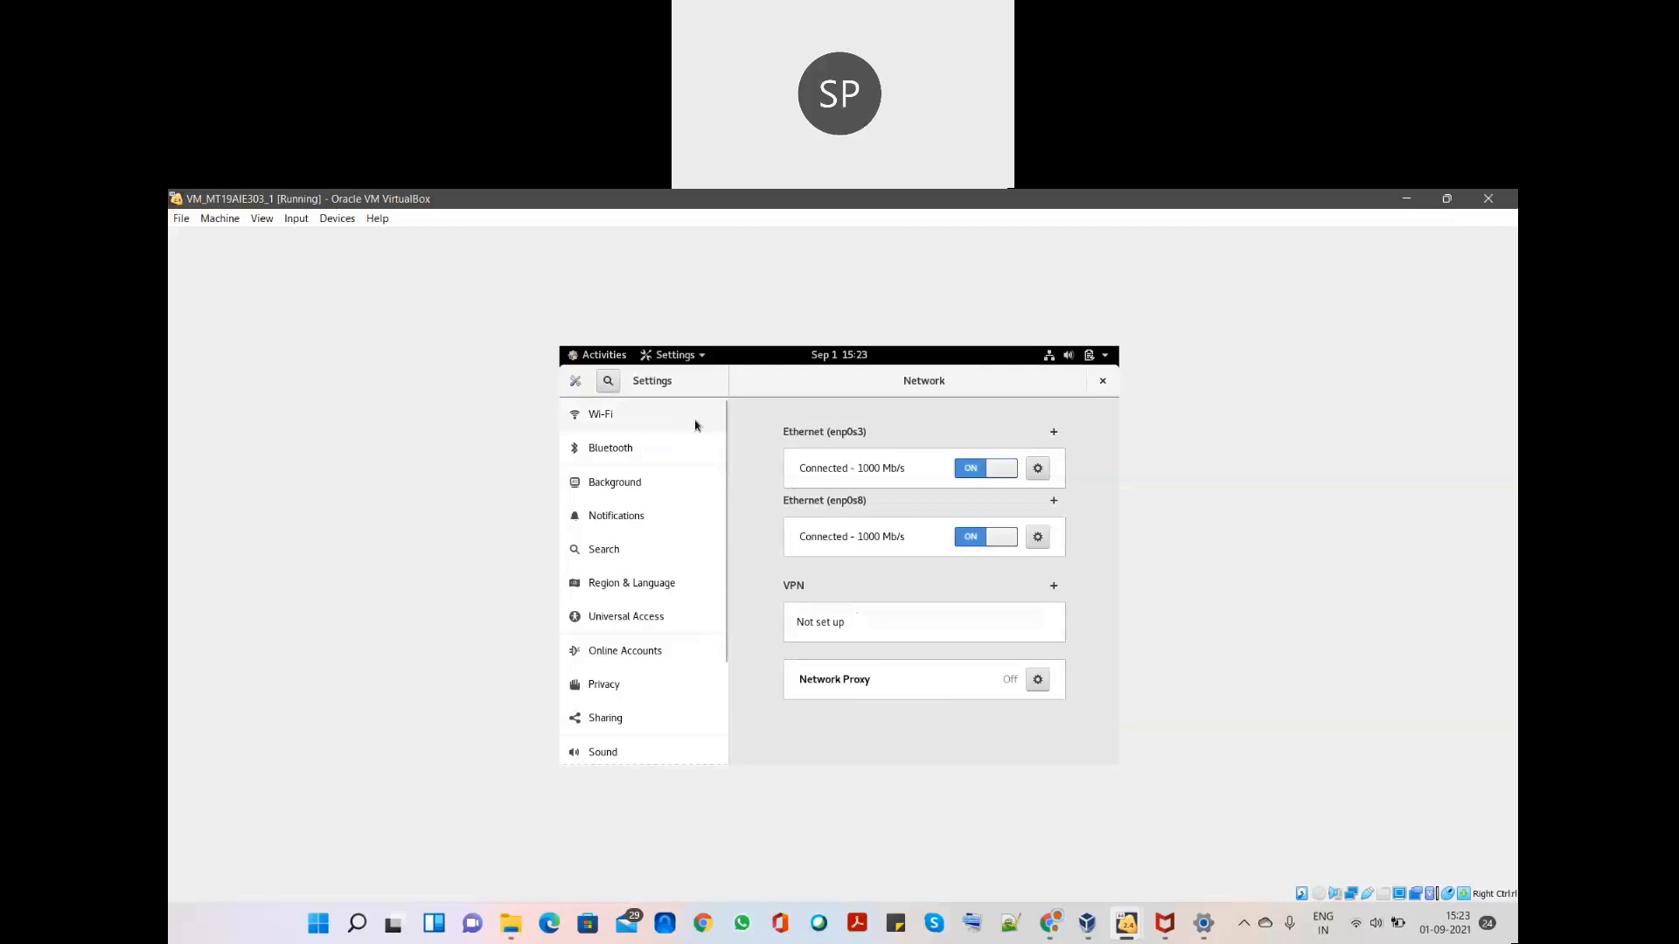
key("super")
- Run python3 manage.py runserver 192.168.0.109:8000 in the terminal and select the server URL
left_click(733, 534)
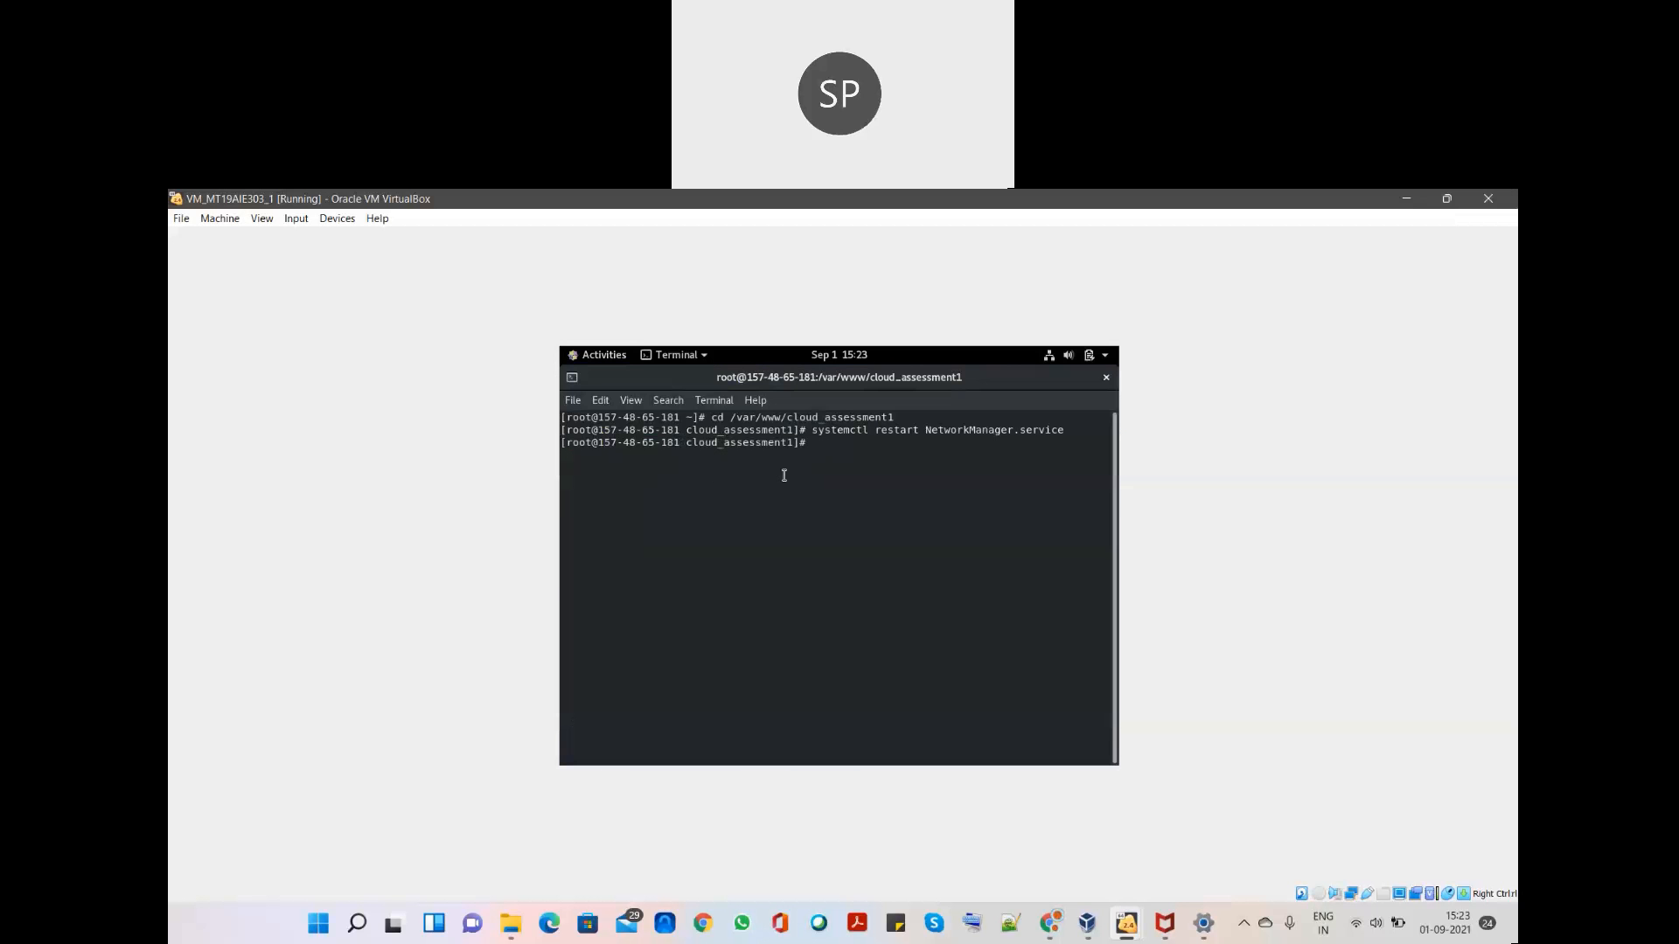
type("python3 manage.py runserver 192.168.0.109:8000")
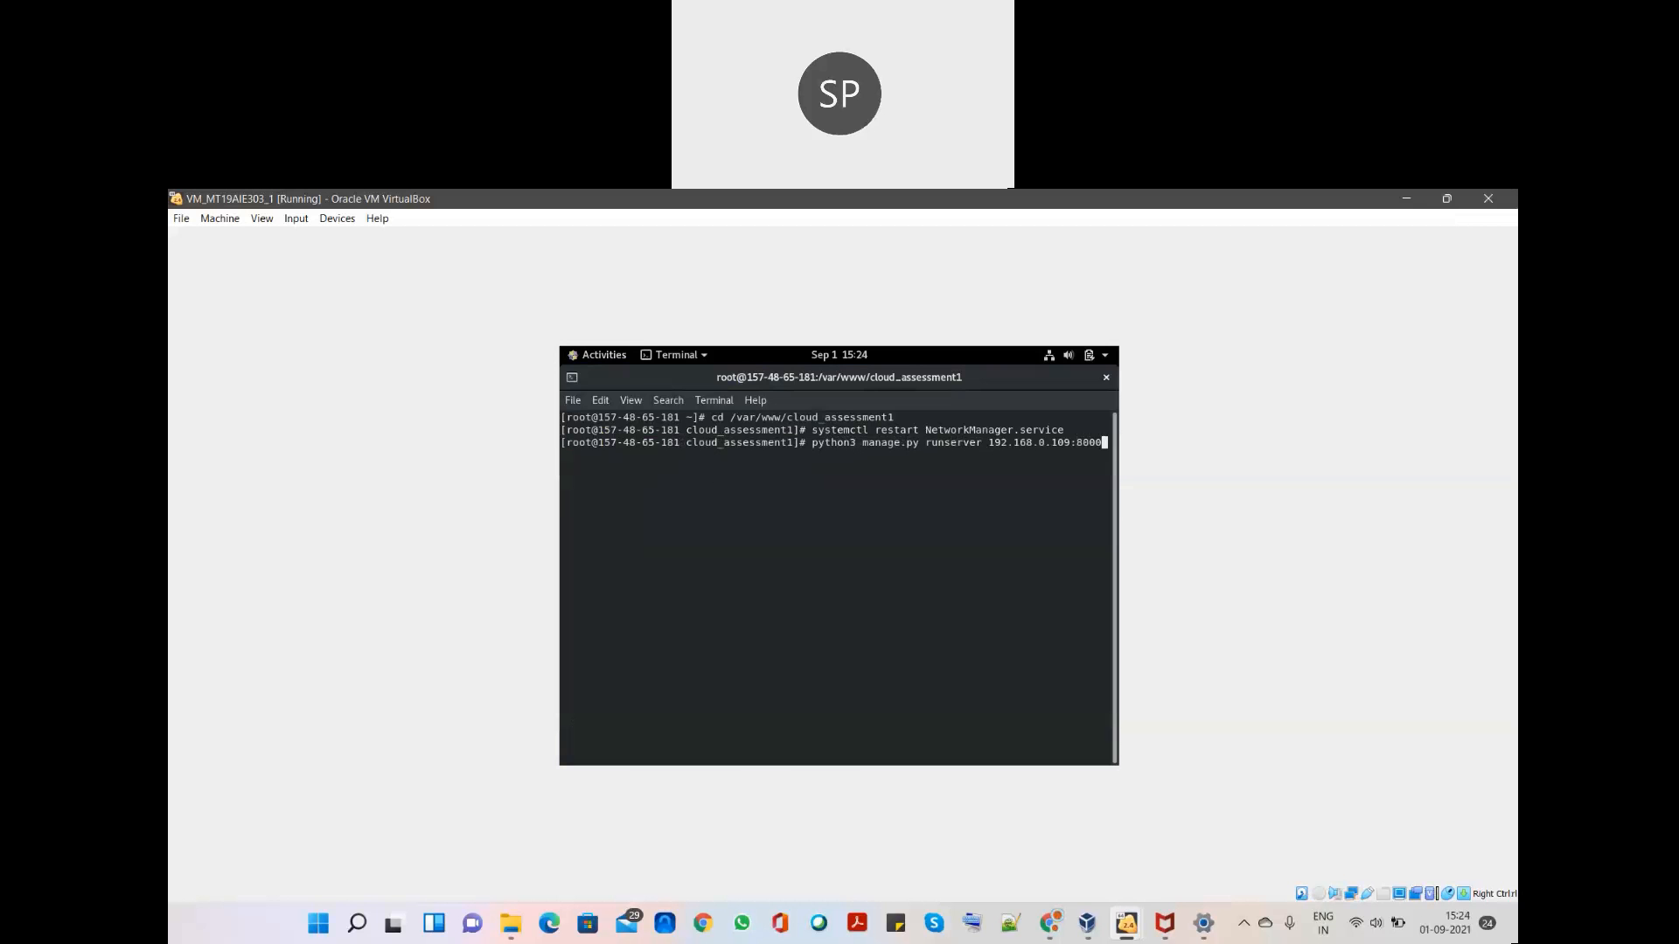
key("Return")
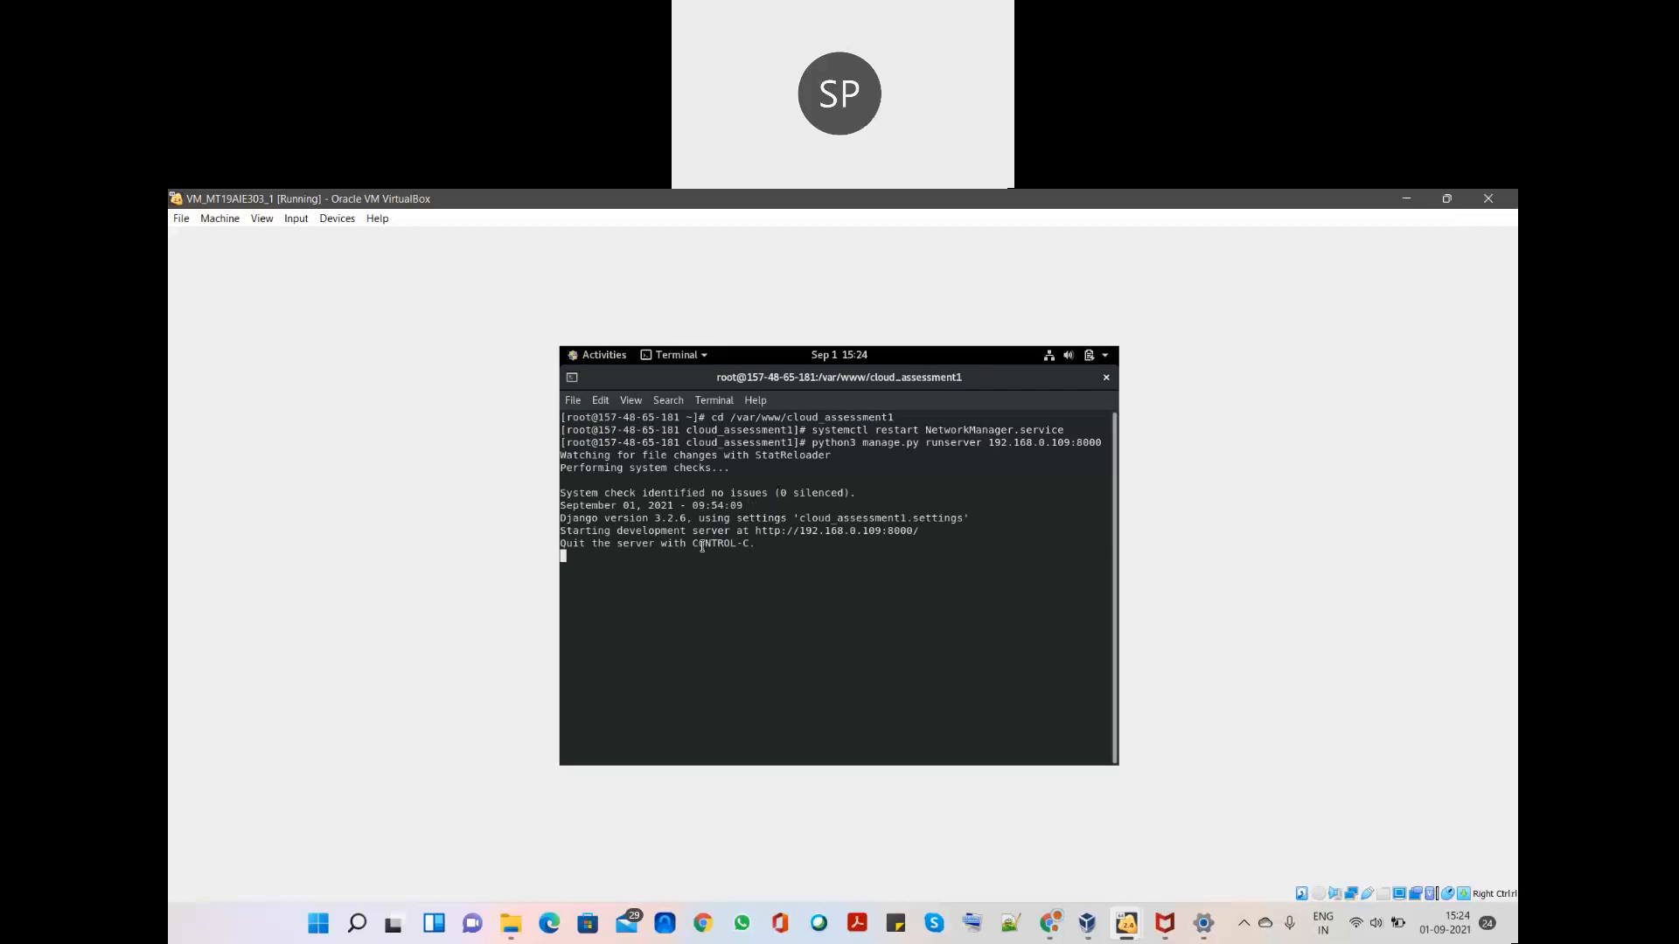
left_click_drag(930, 538, 574, 527)
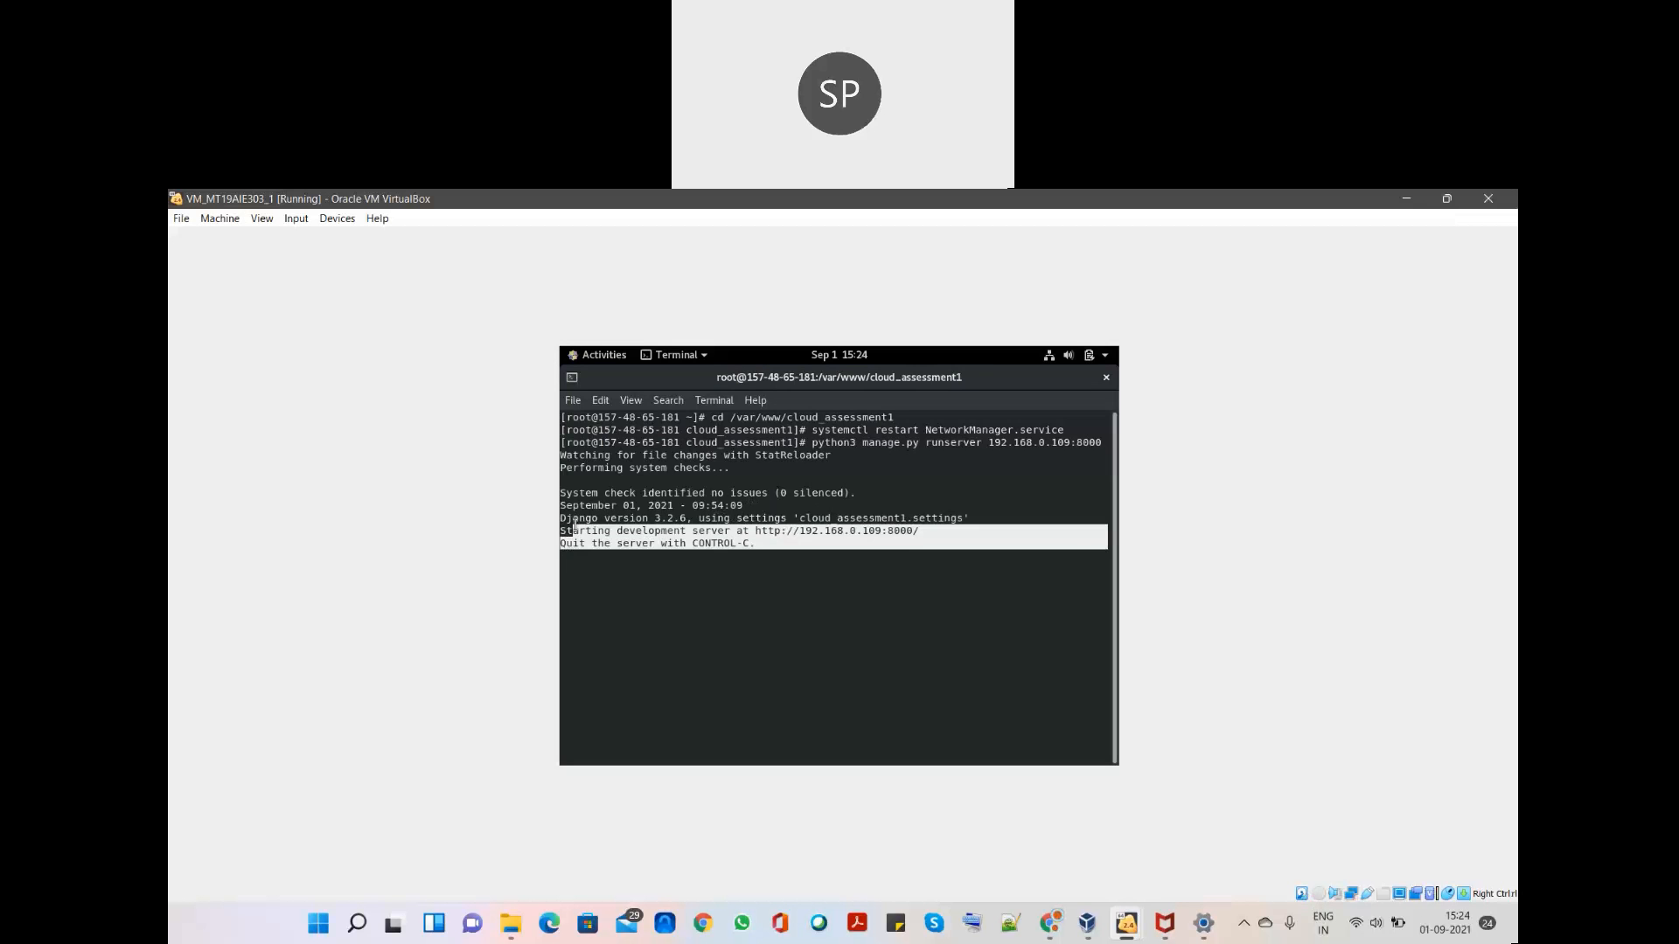
left_click(800, 530)
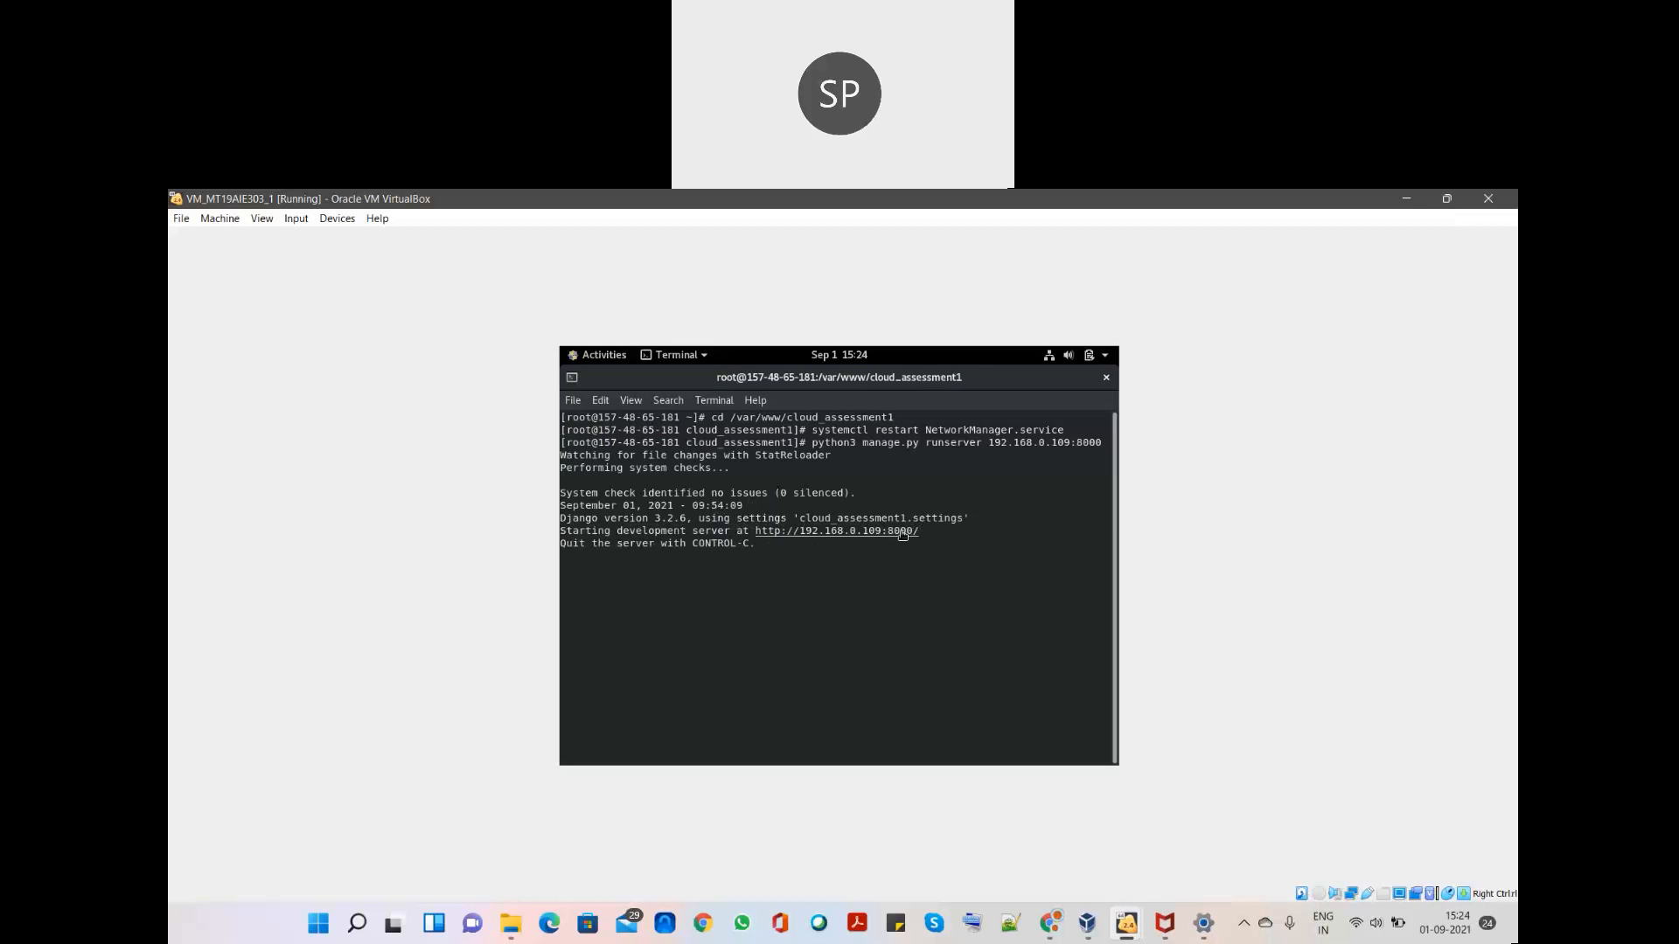
left_click_drag(922, 531, 755, 531)
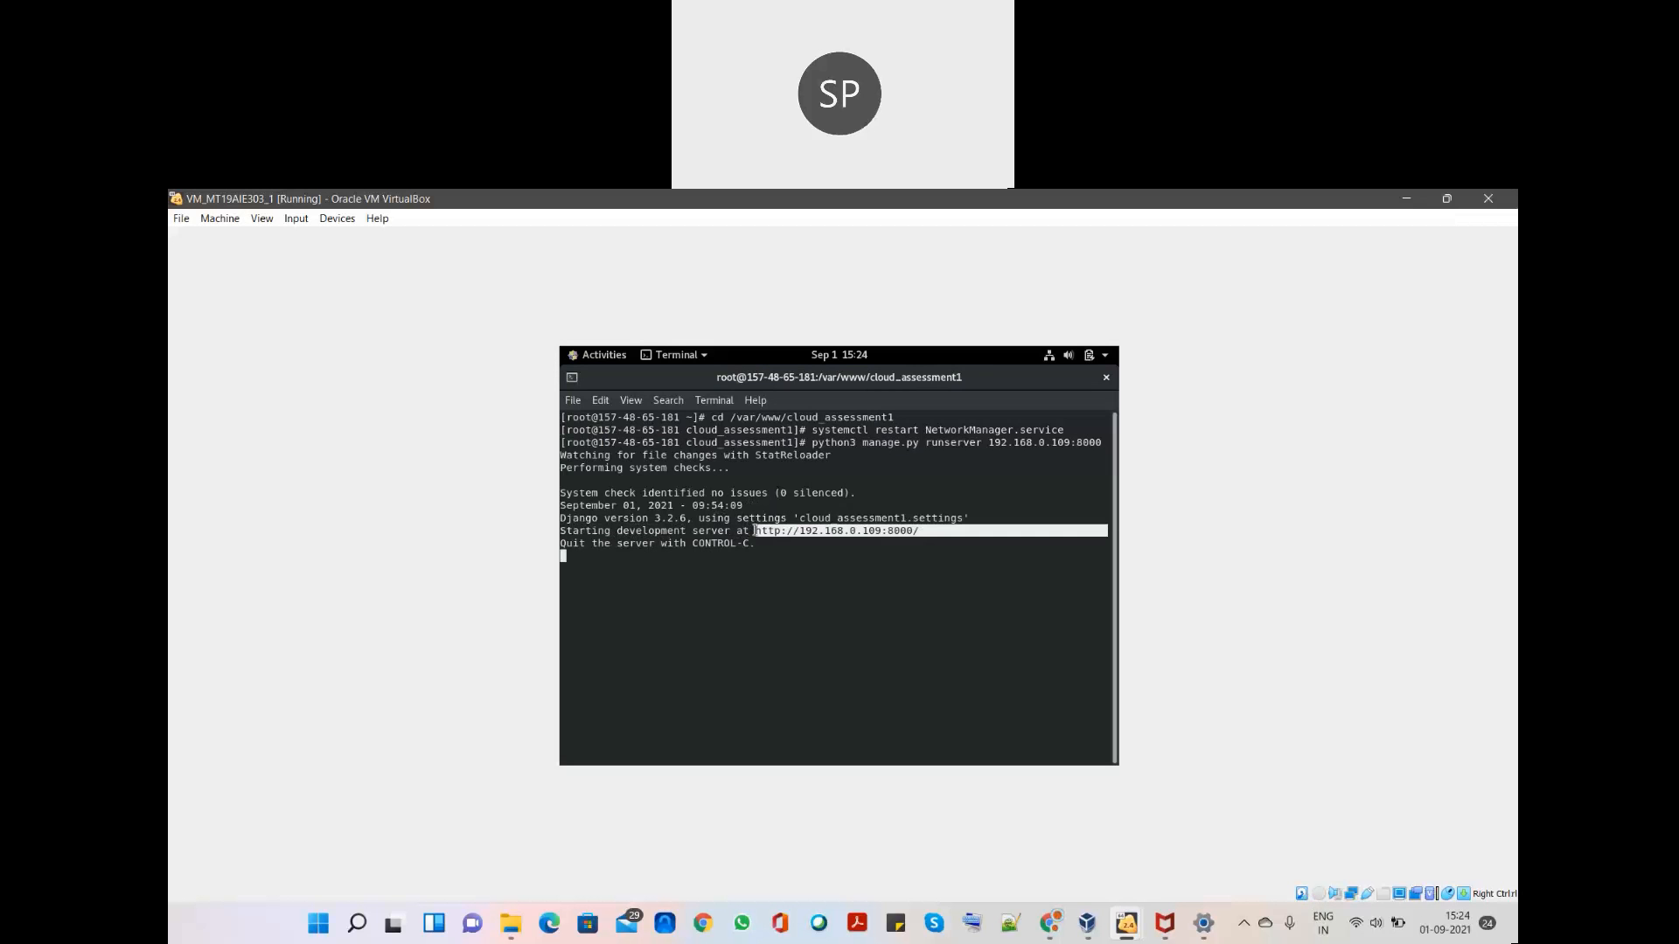
right_click(803, 538)
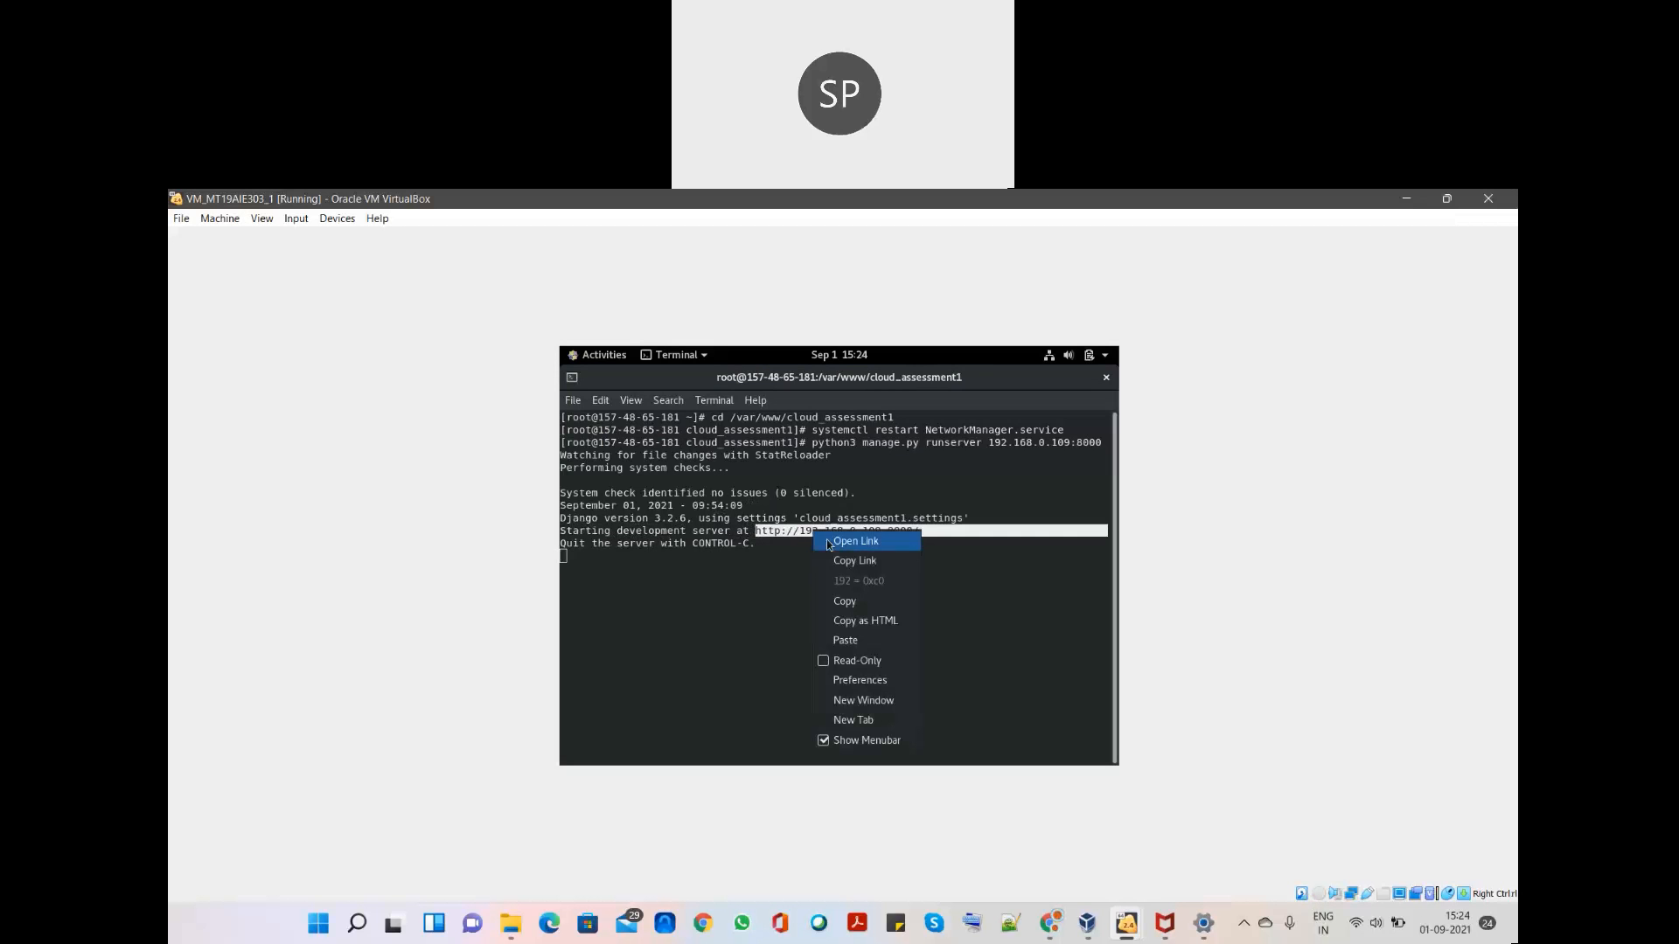
- Copy the server URL and load 192.168.0.109:8000/show in the guest's Firefox
left_click(854, 603)
key("super")
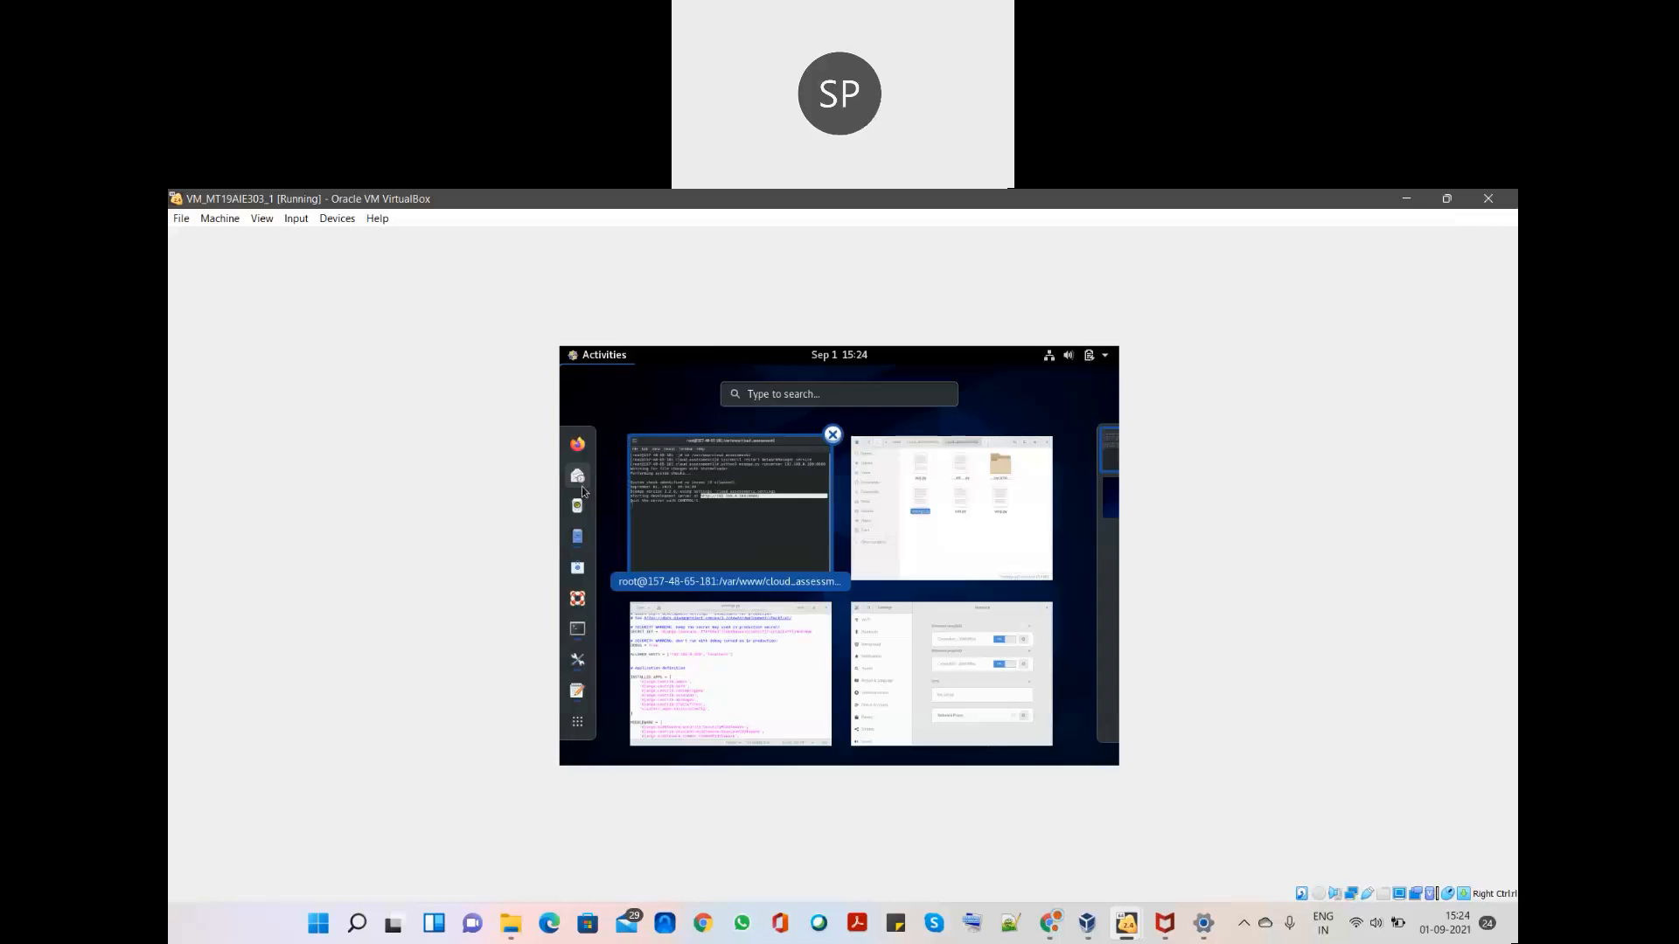
left_click(579, 443)
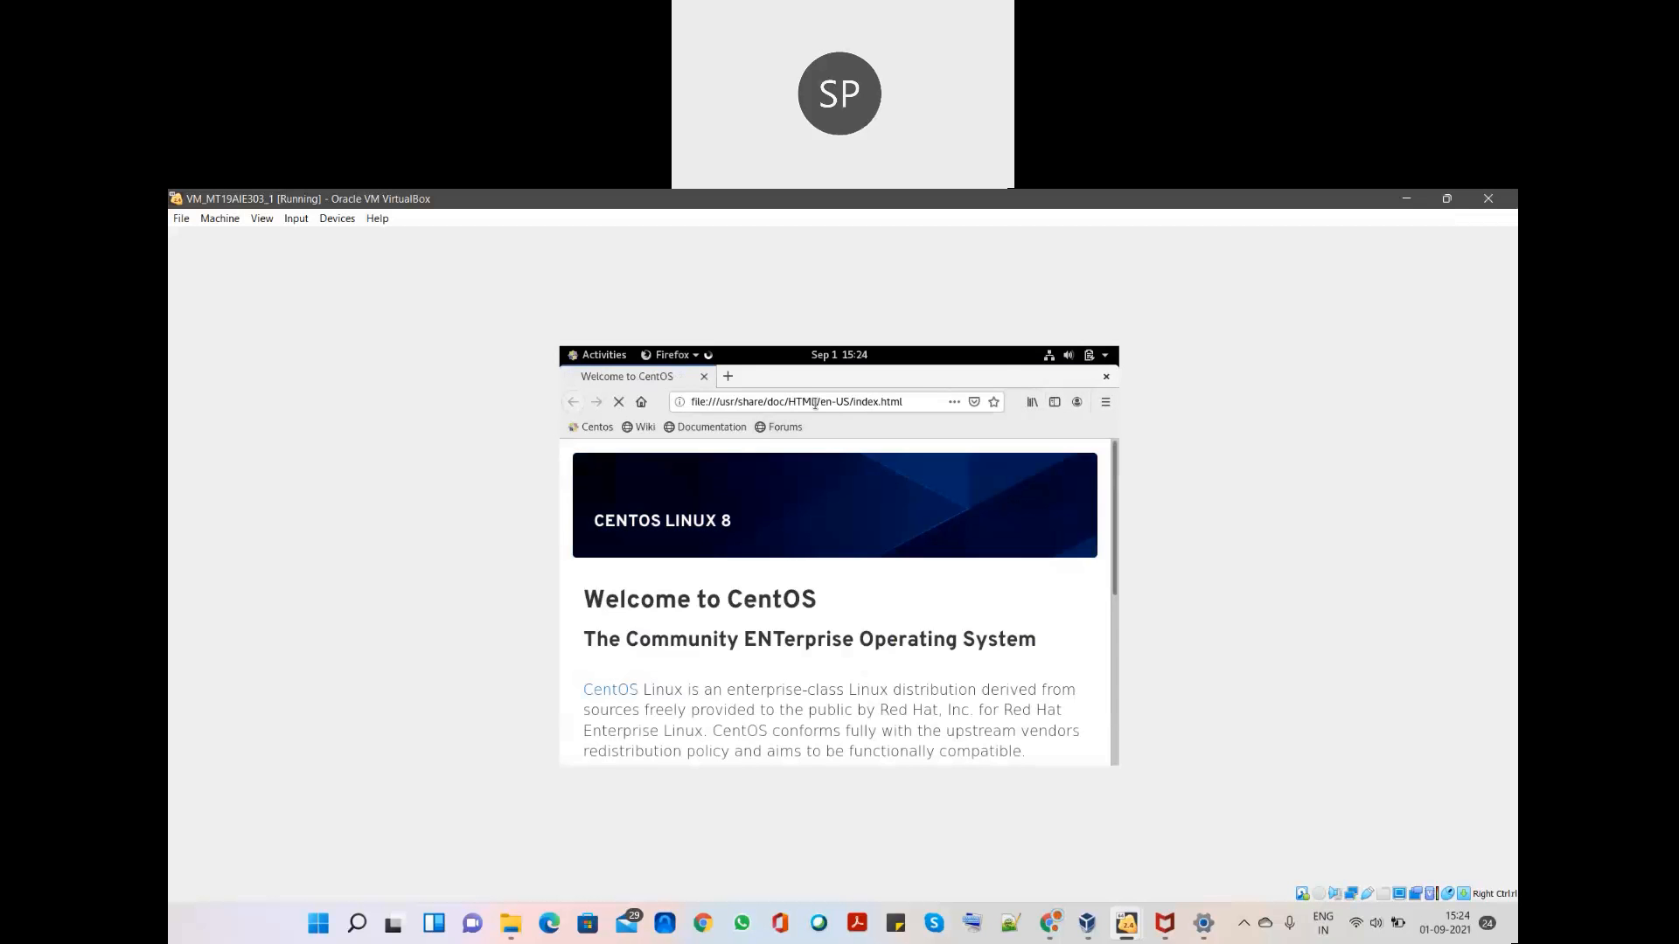
key("ctrl+v")
type("show")
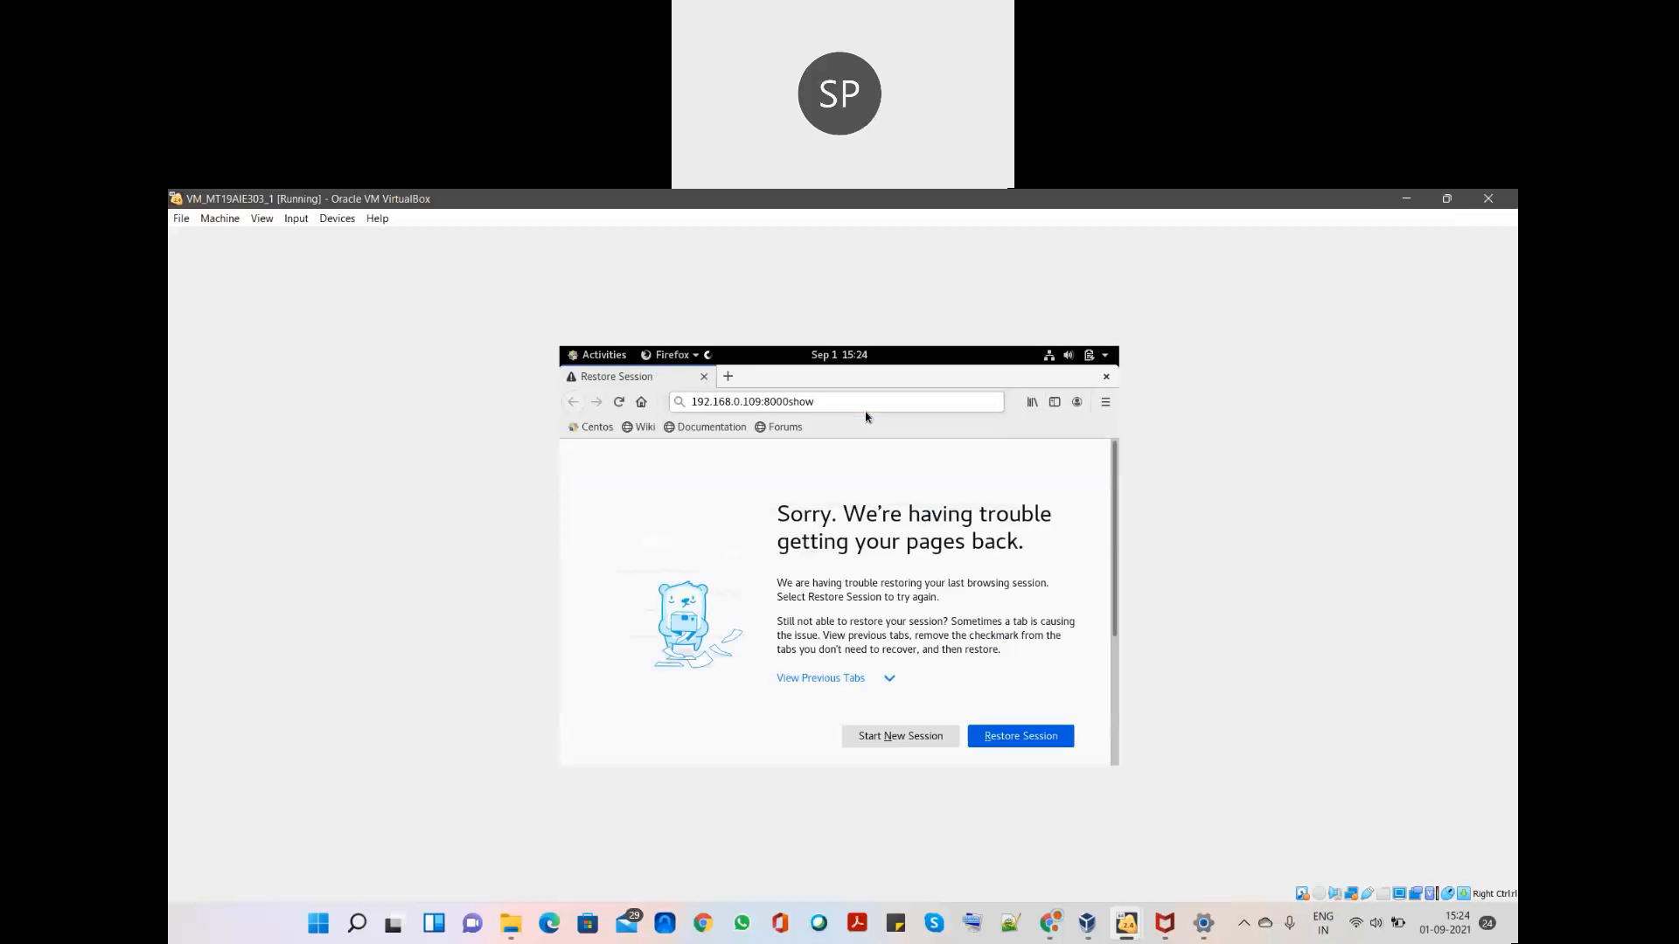
left_click(791, 401)
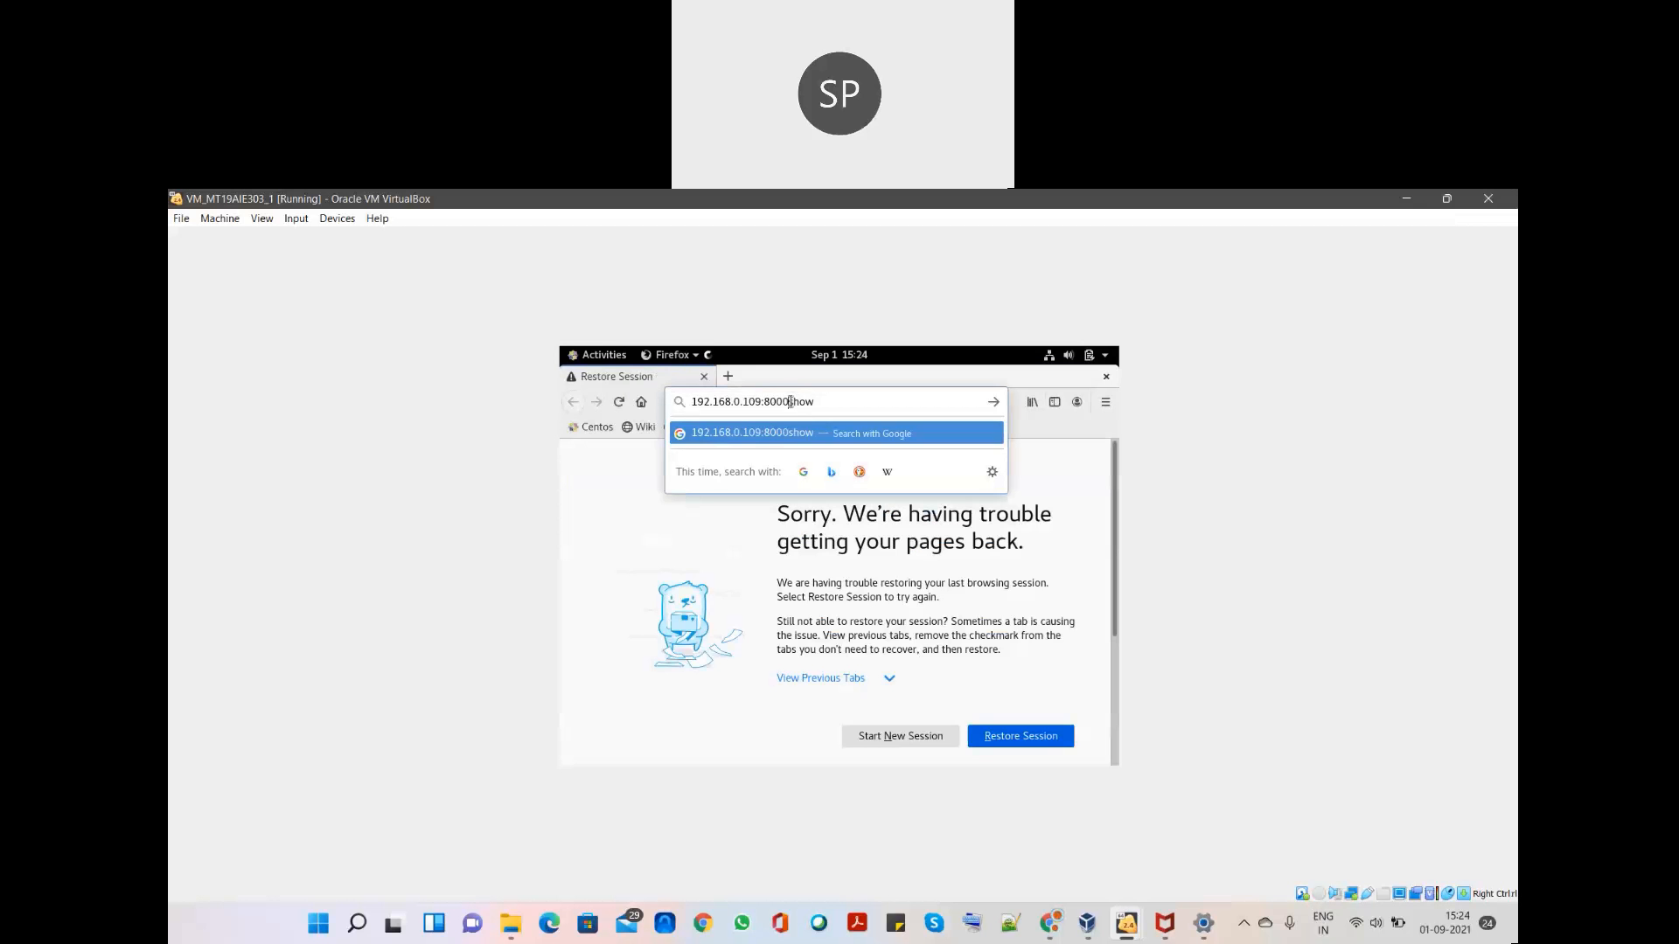
double_click(790, 401)
left_click(791, 401)
type("/")
key("Return")
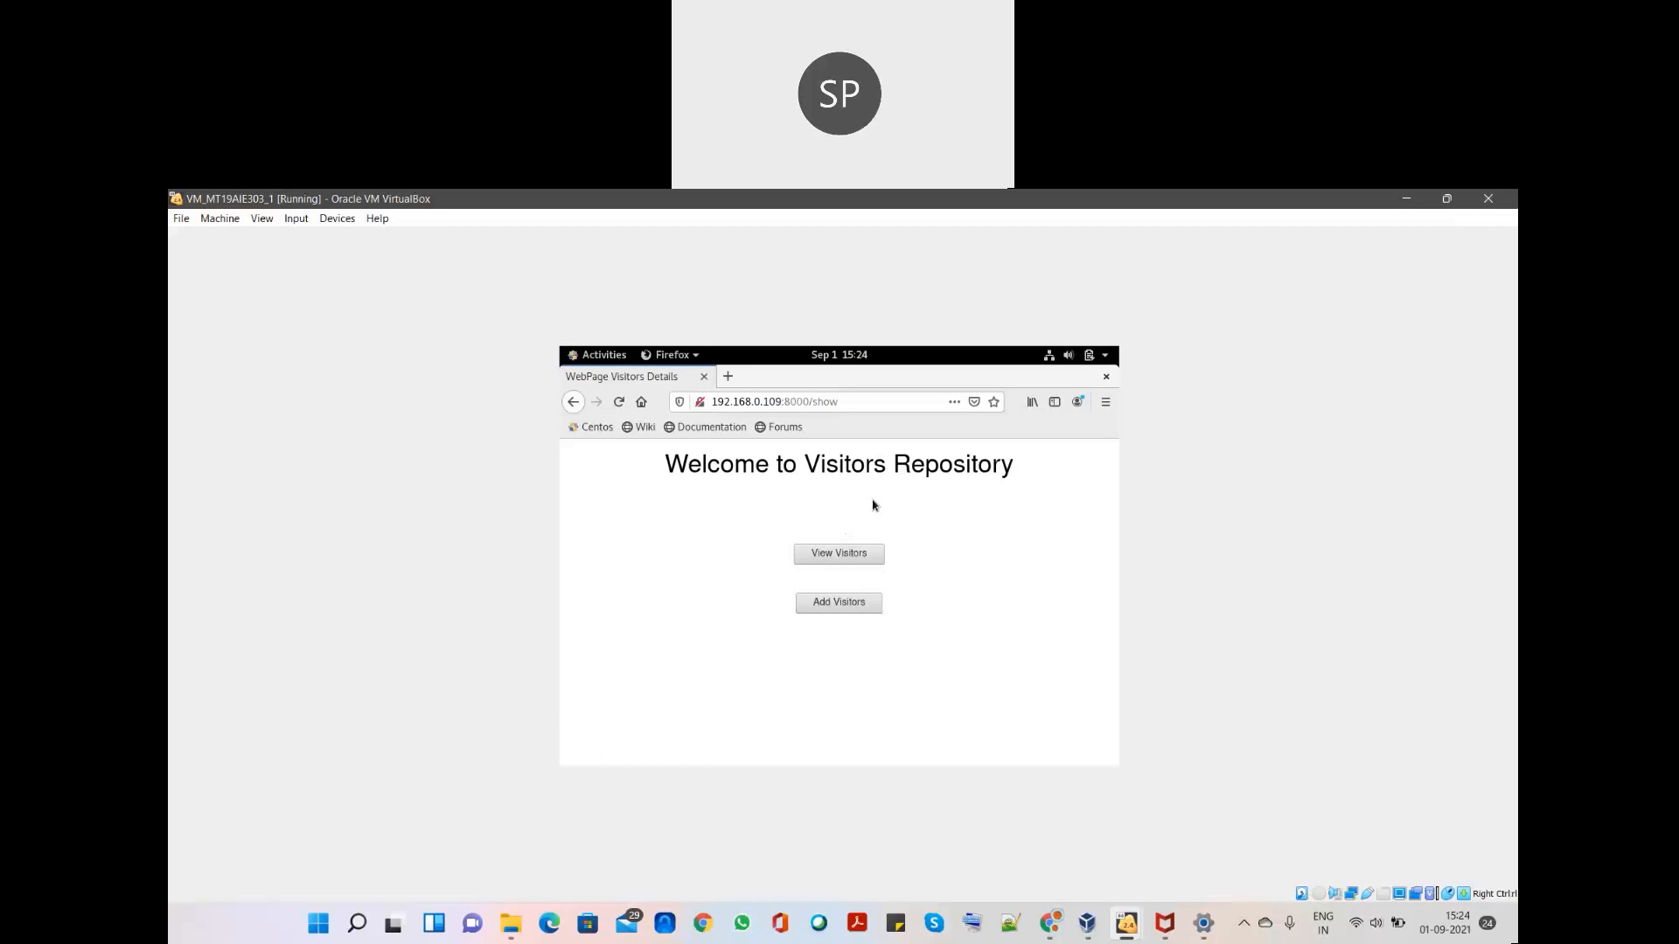
- List the eight stored visitors via View Visitors and check the runserver log in the terminal
left_click(864, 552)
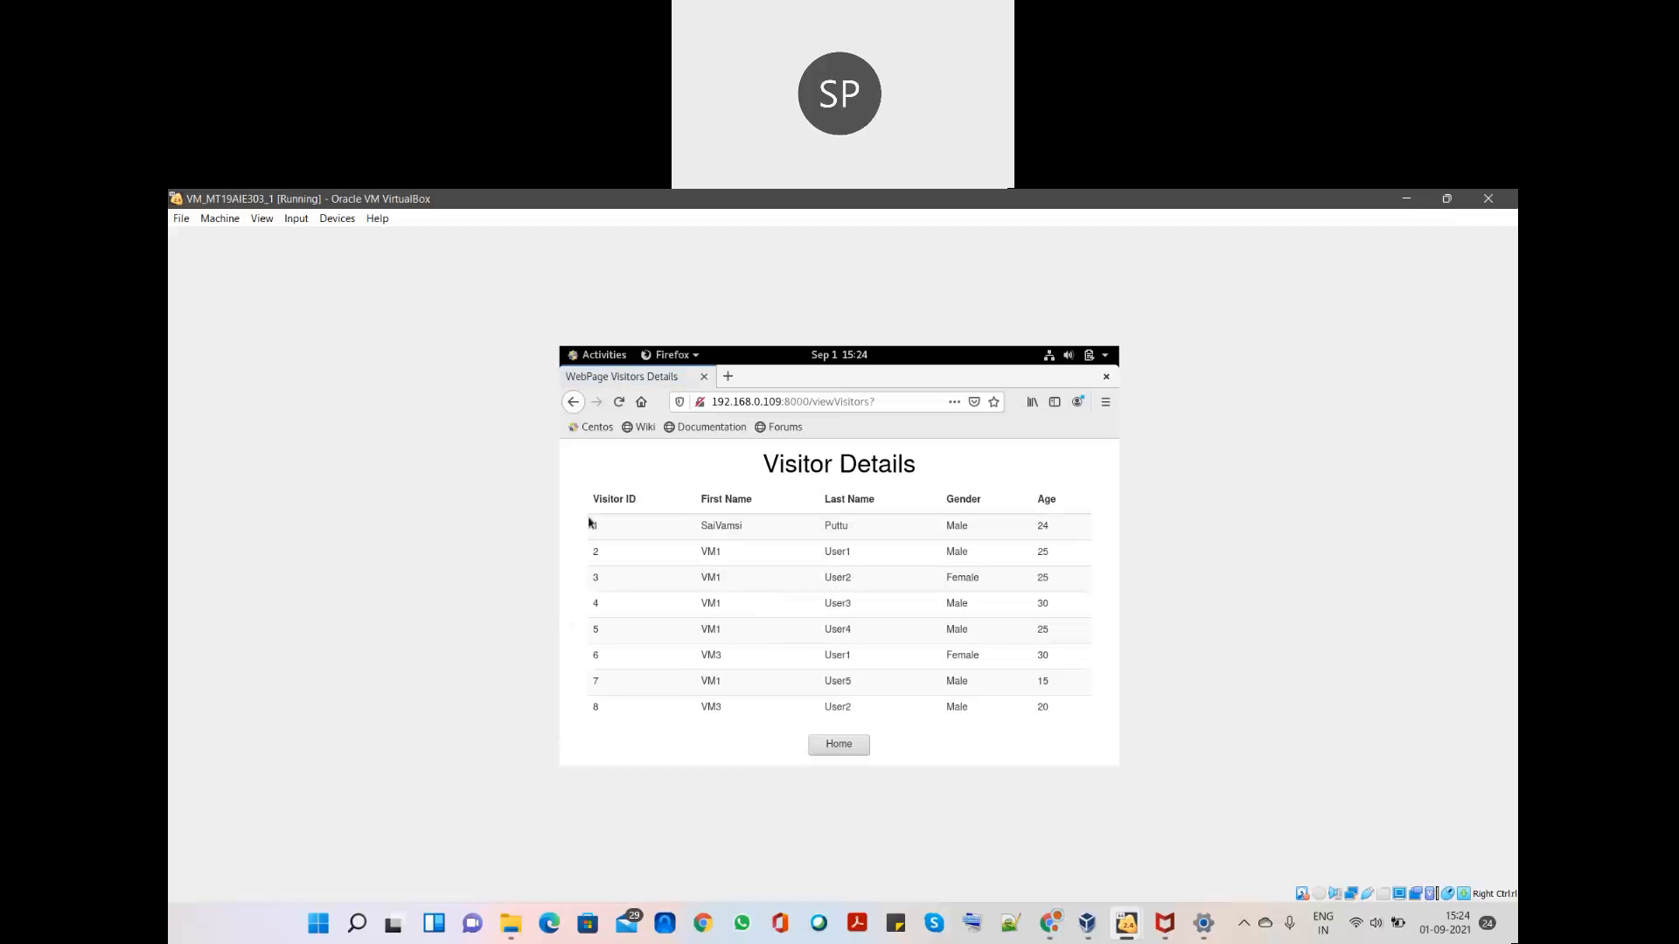
key("super")
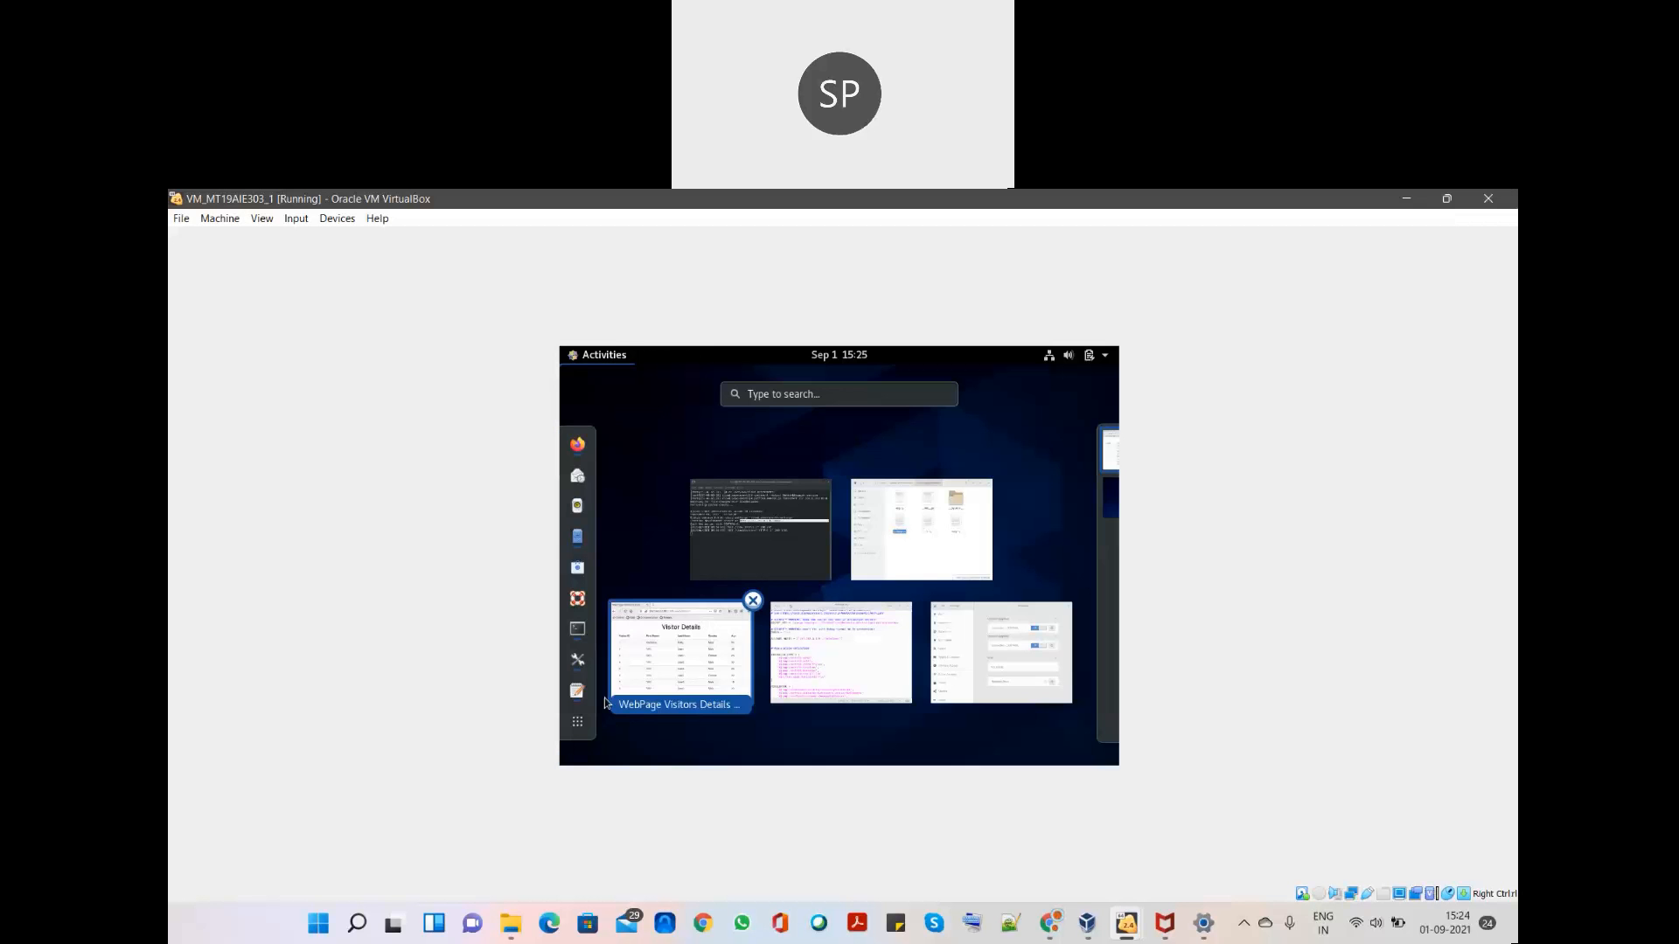
left_click(805, 559)
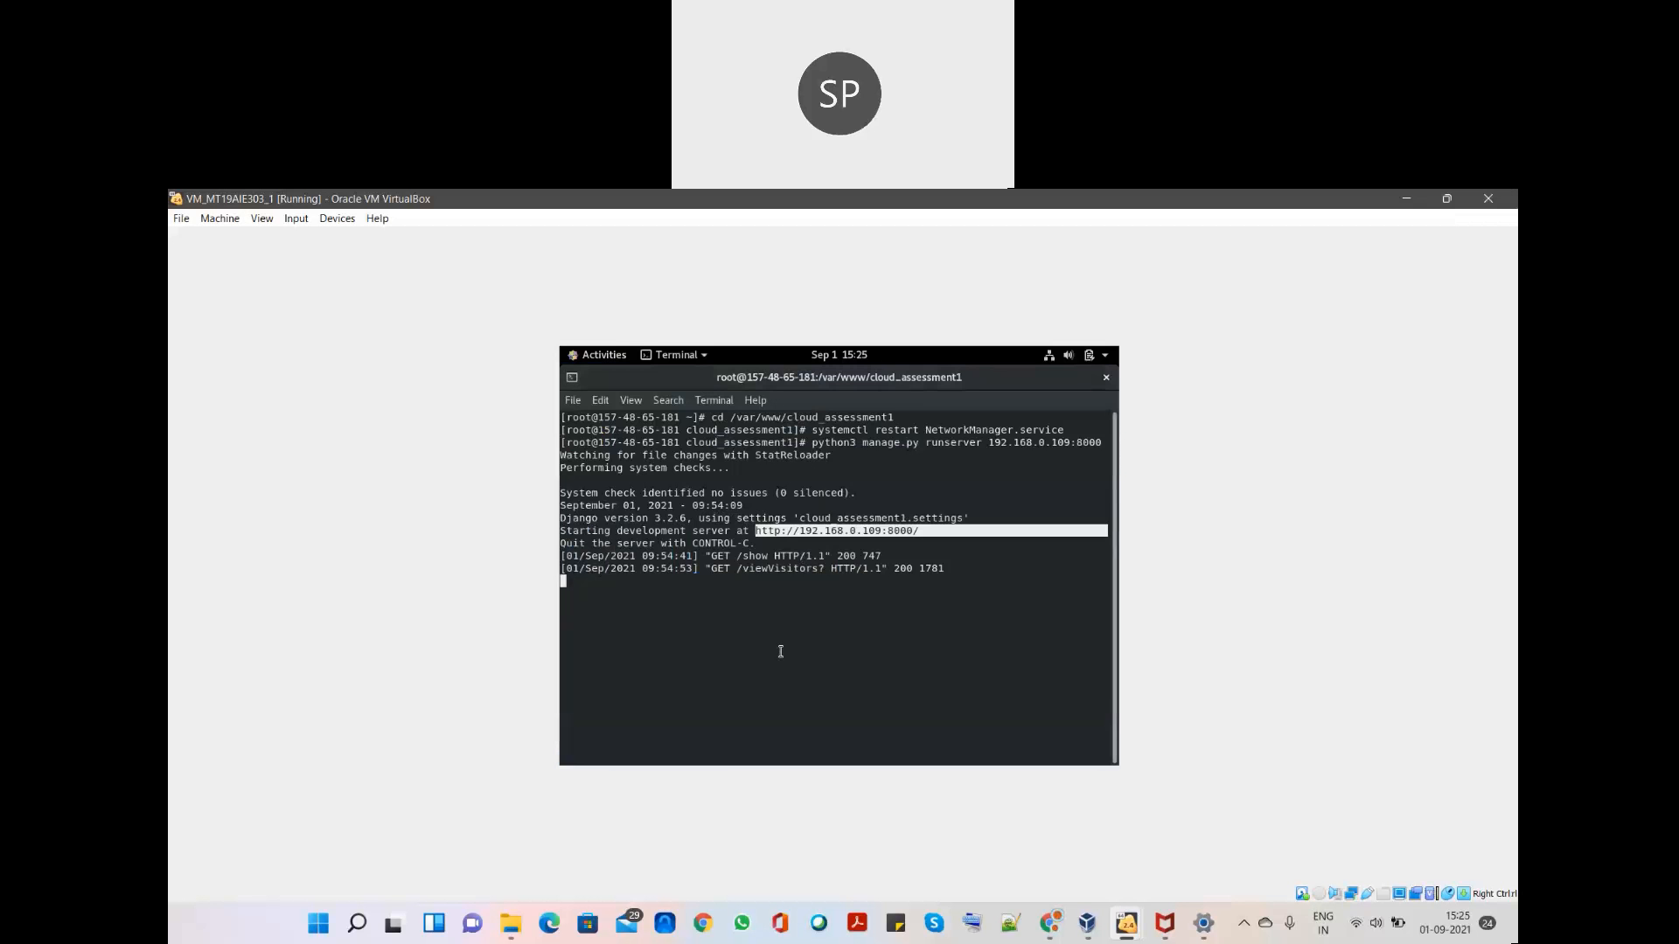
key("super")
left_click(682, 666)
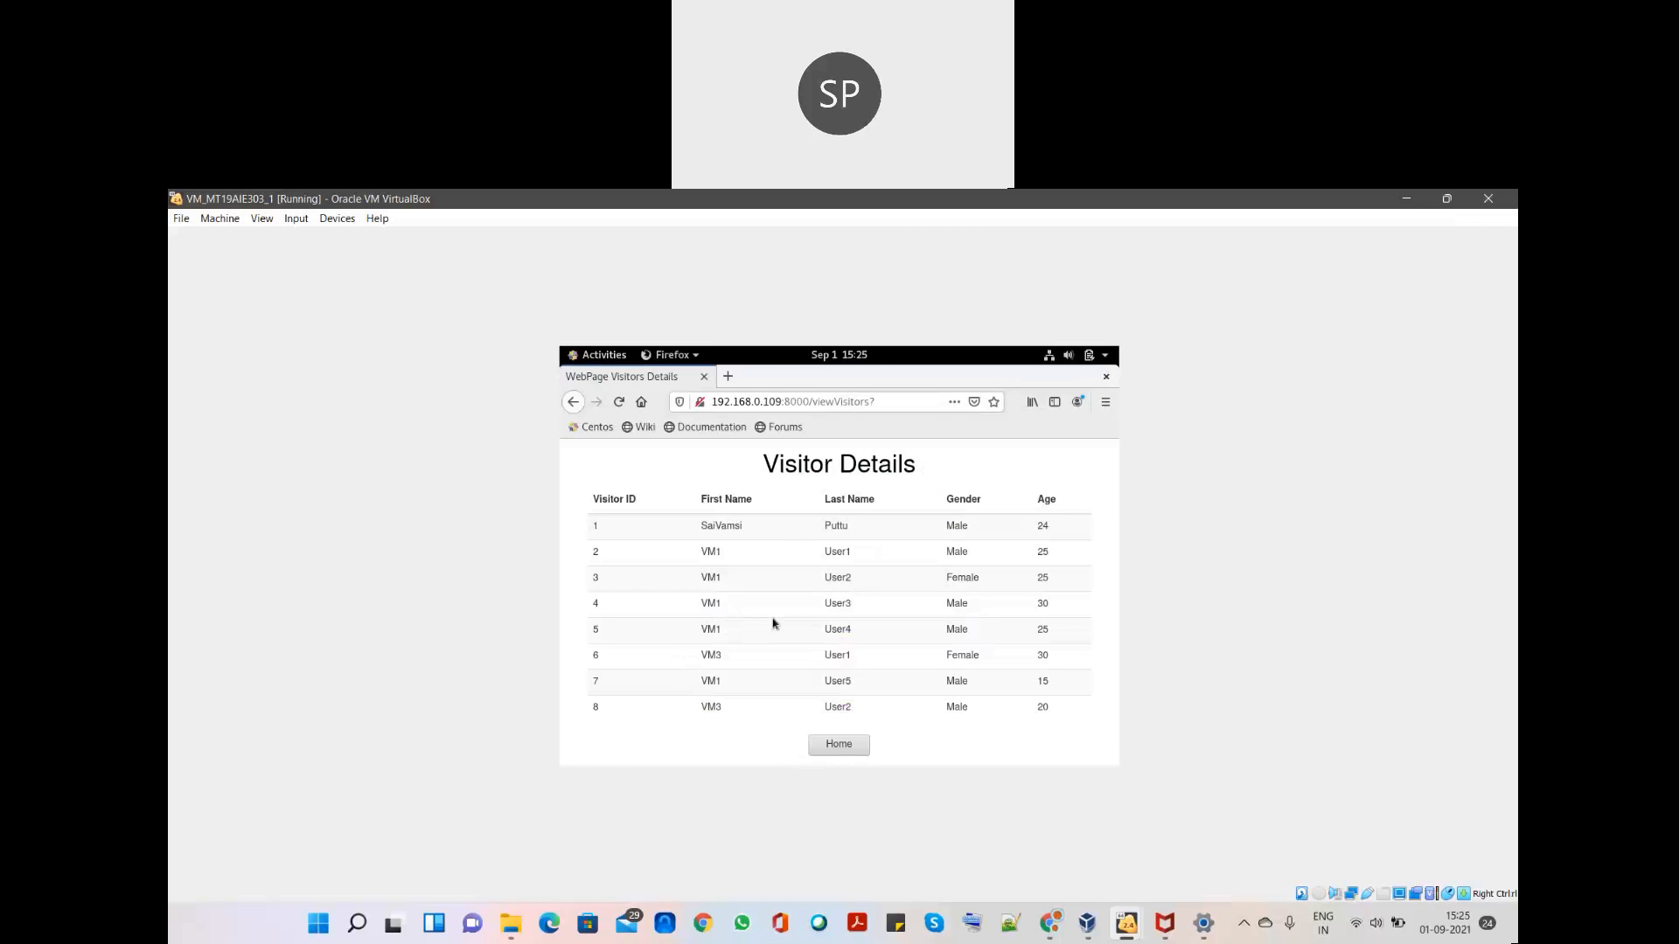
left_click(1128, 920)
- Compare with VM_MT19AIE303_2's MySQL visitors table, then send VM1's browser back Home
left_click(1126, 877)
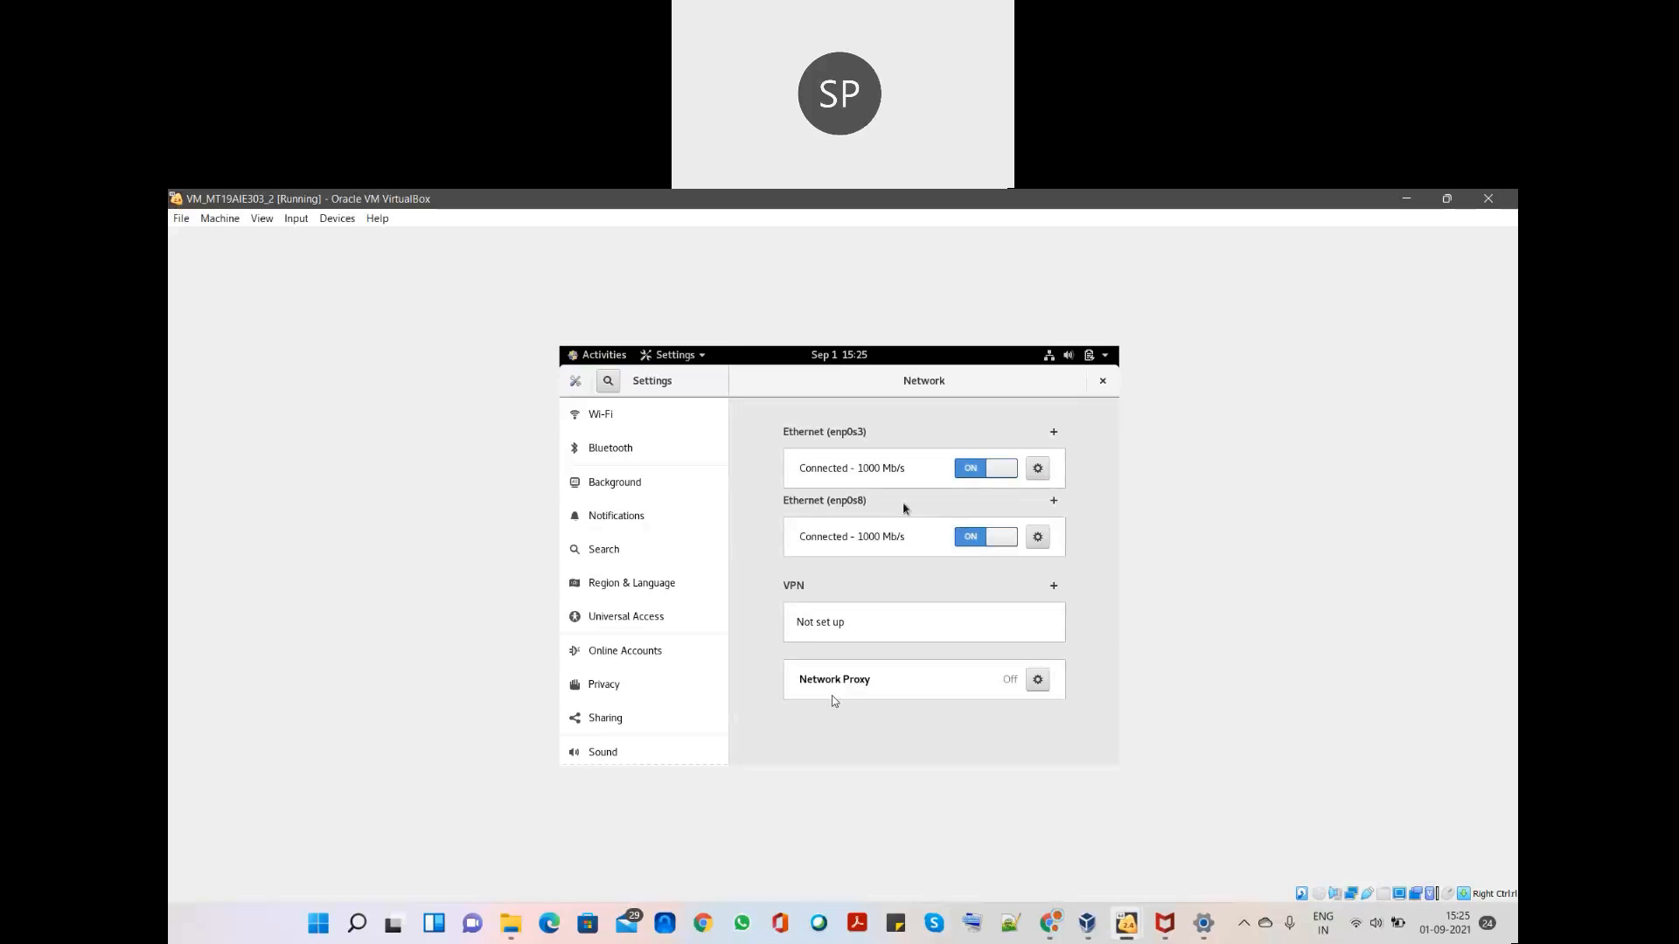
key("super")
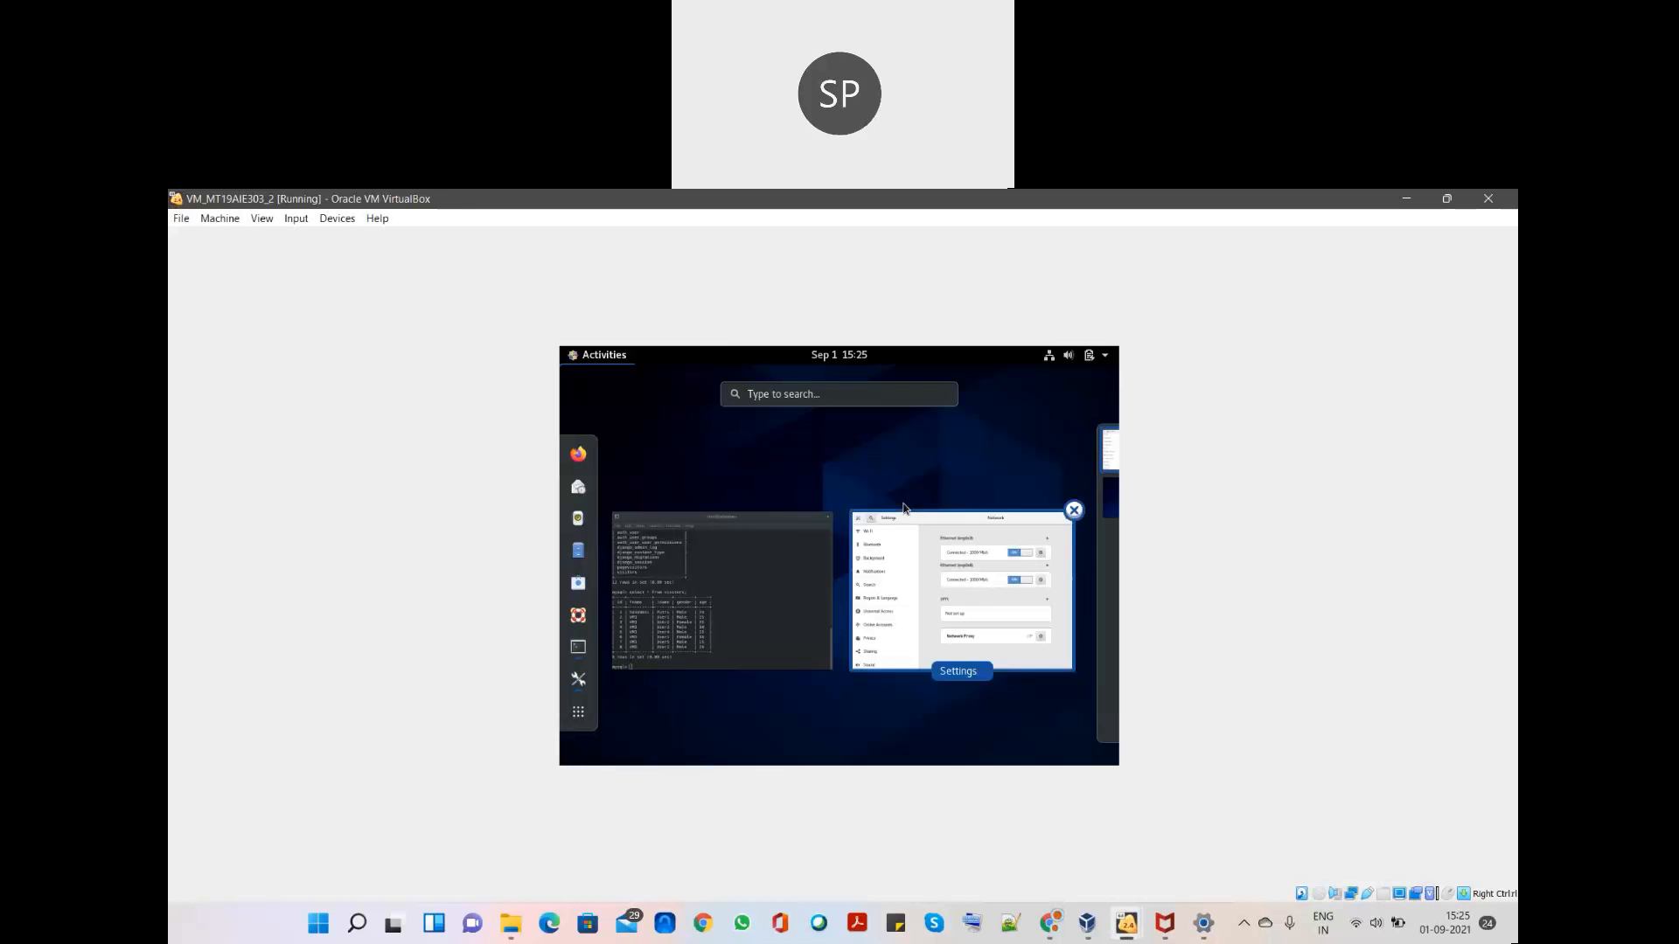
left_click(681, 615)
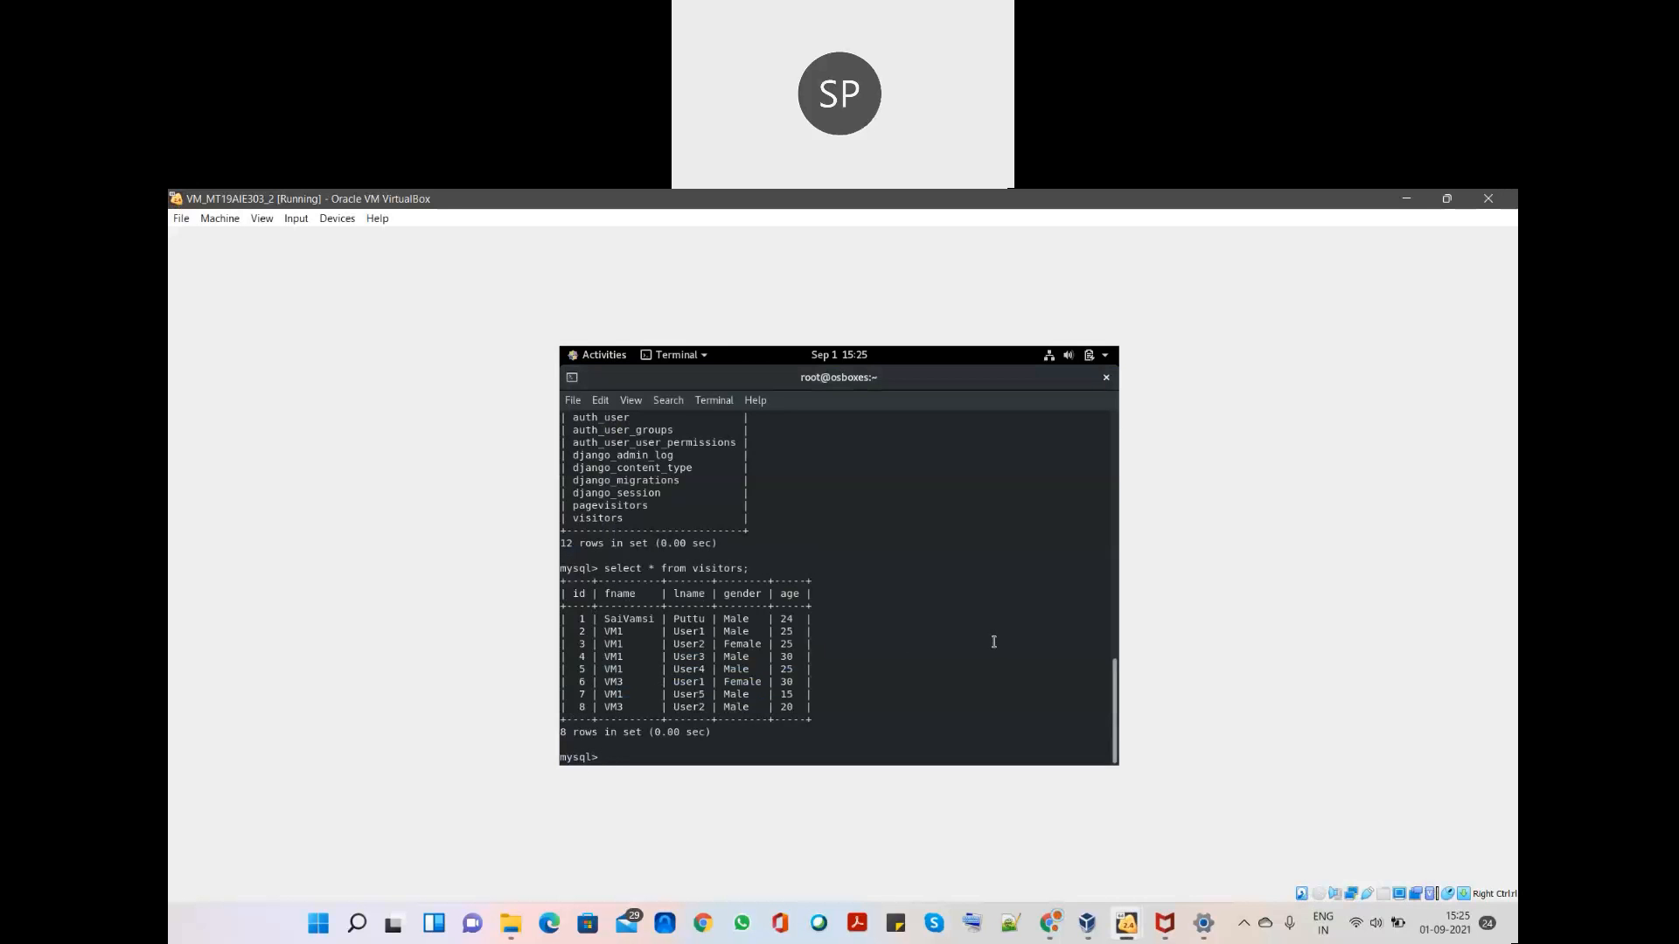
left_click(1127, 922)
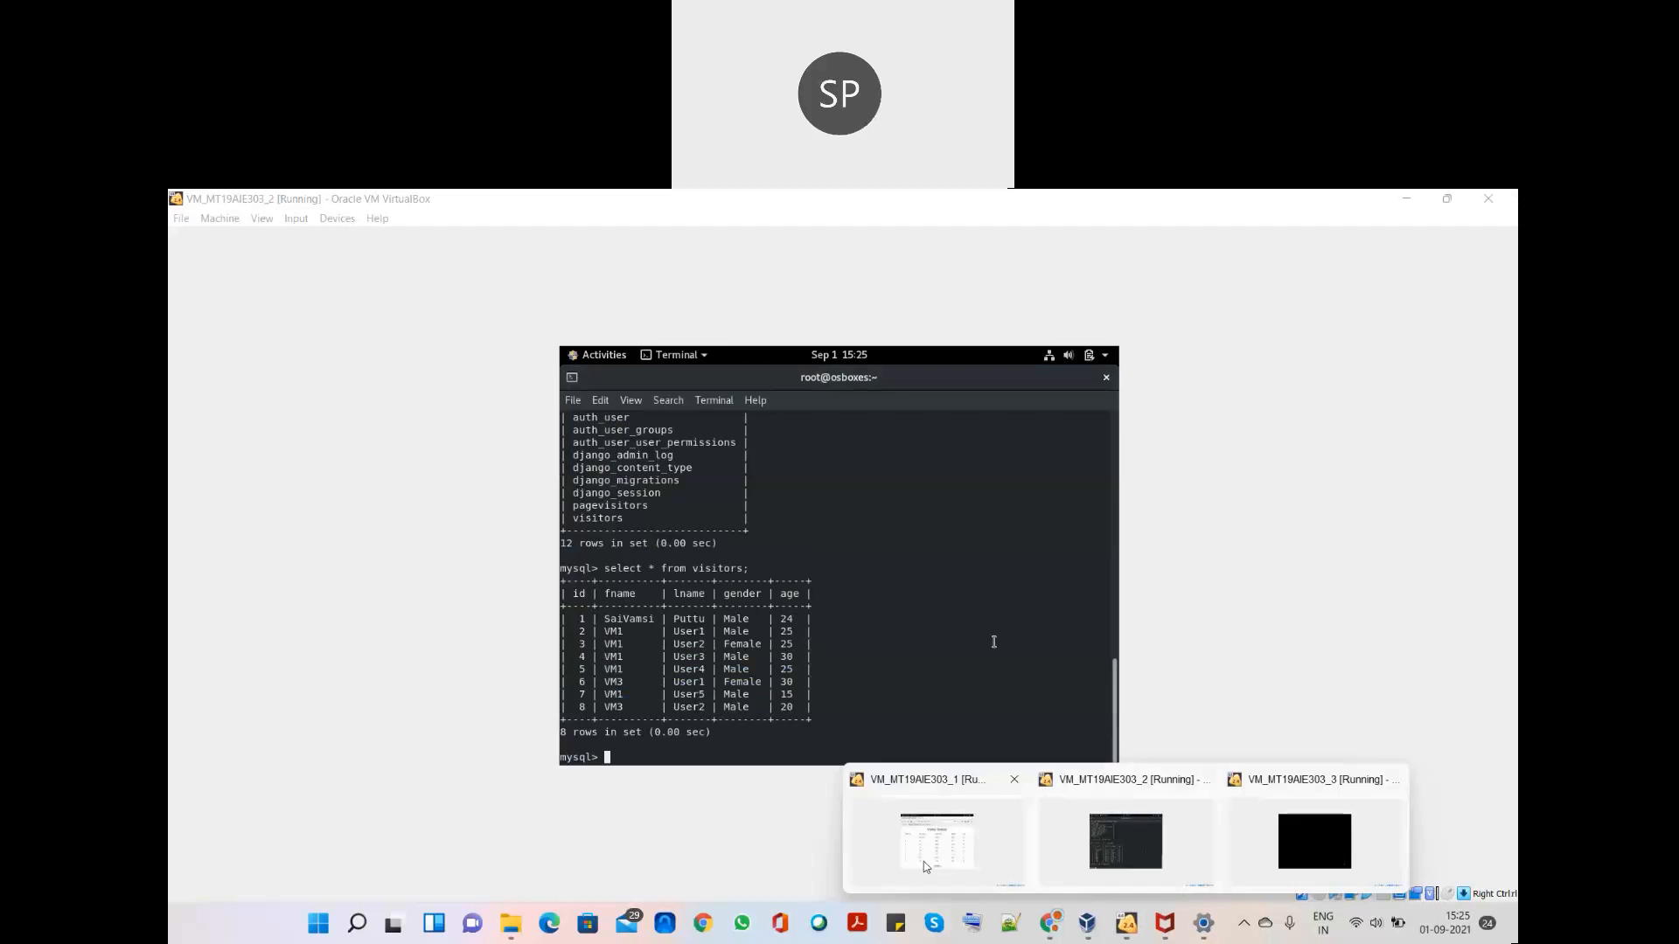
left_click(924, 862)
left_click(848, 745)
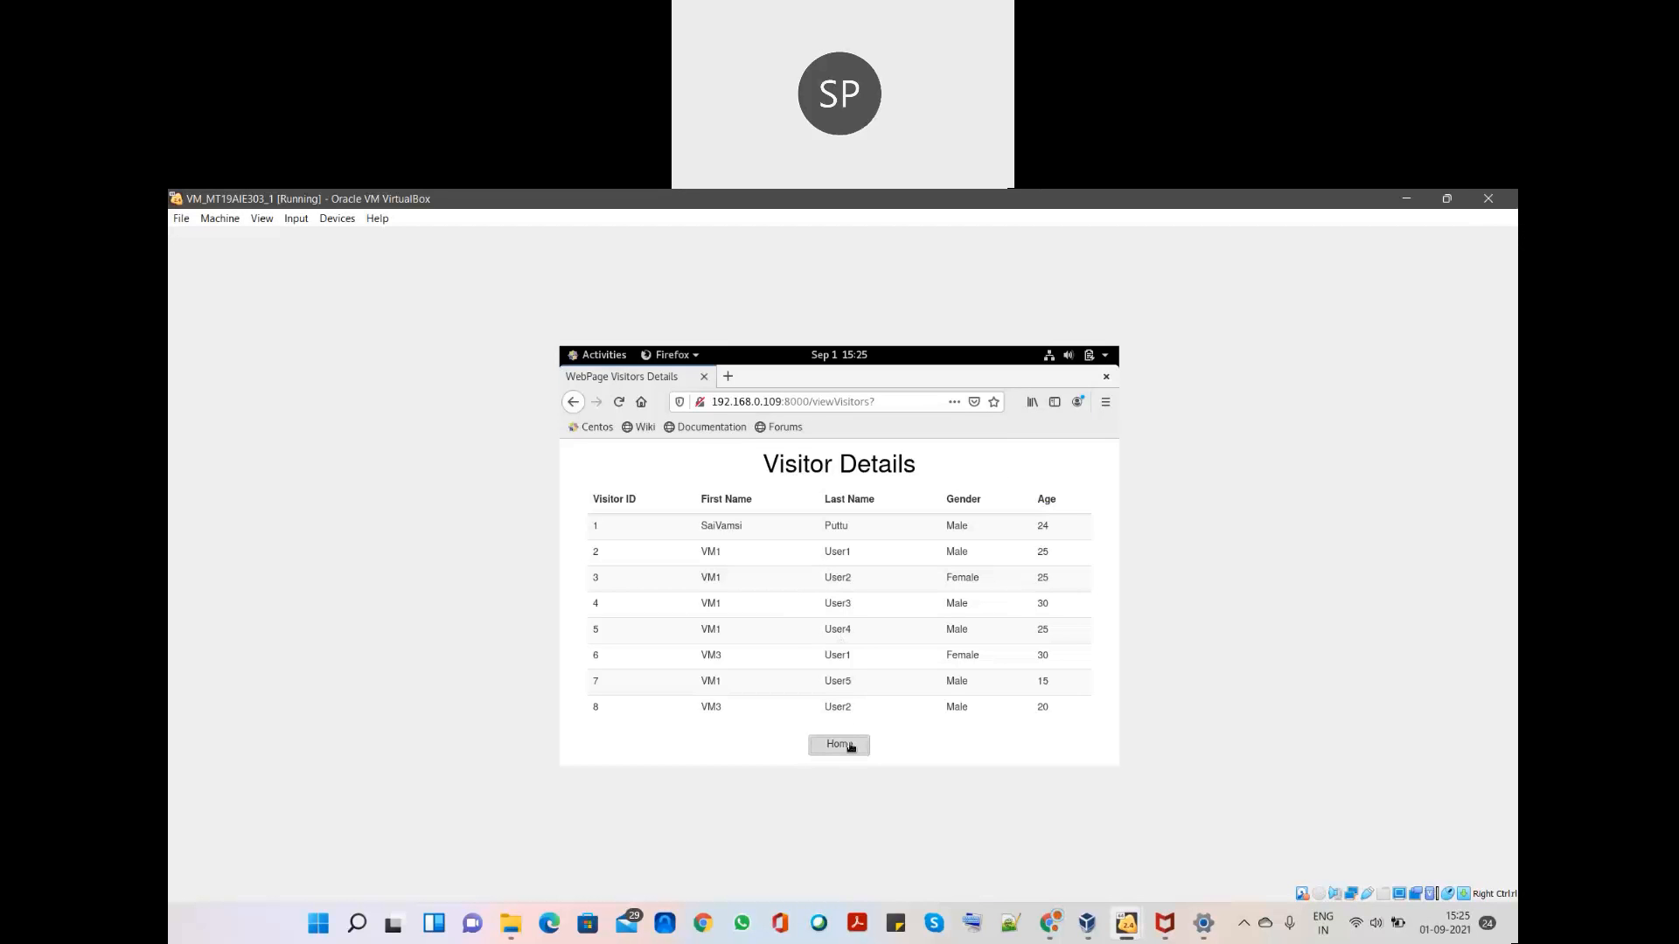
- Submit visitor First Name VM1, Last Name User6, Gender Male, Age 25 through Add Visitors
left_click(837, 603)
left_click(820, 511)
type("VM1")
key("Tab")
type("Us")
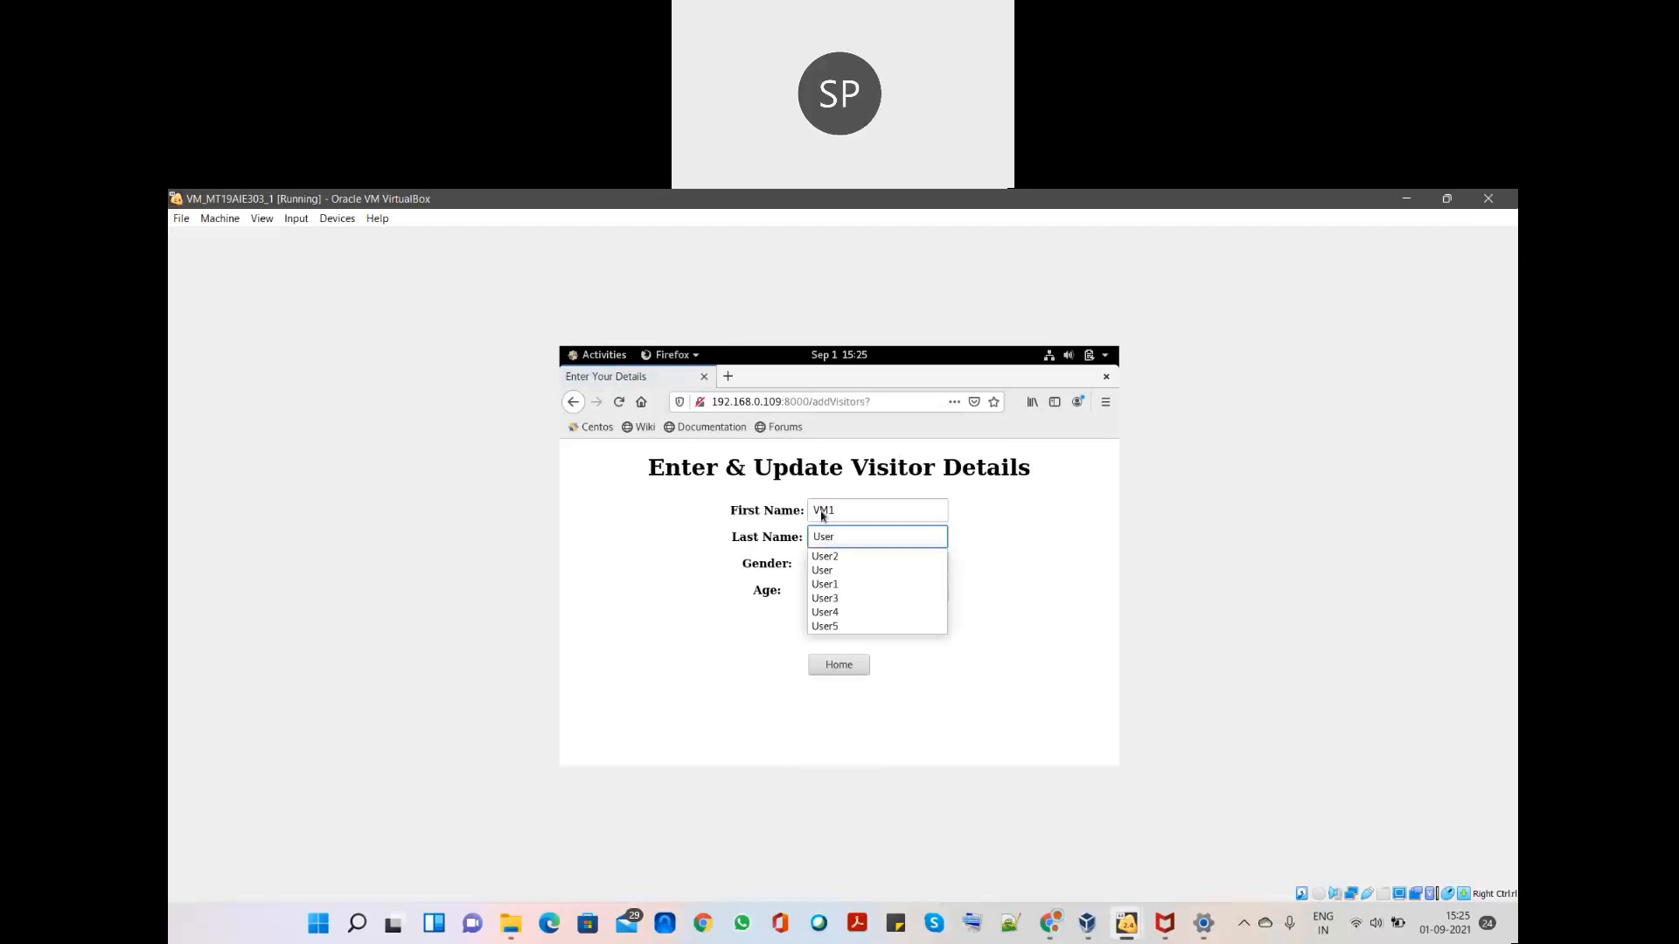
type("er6")
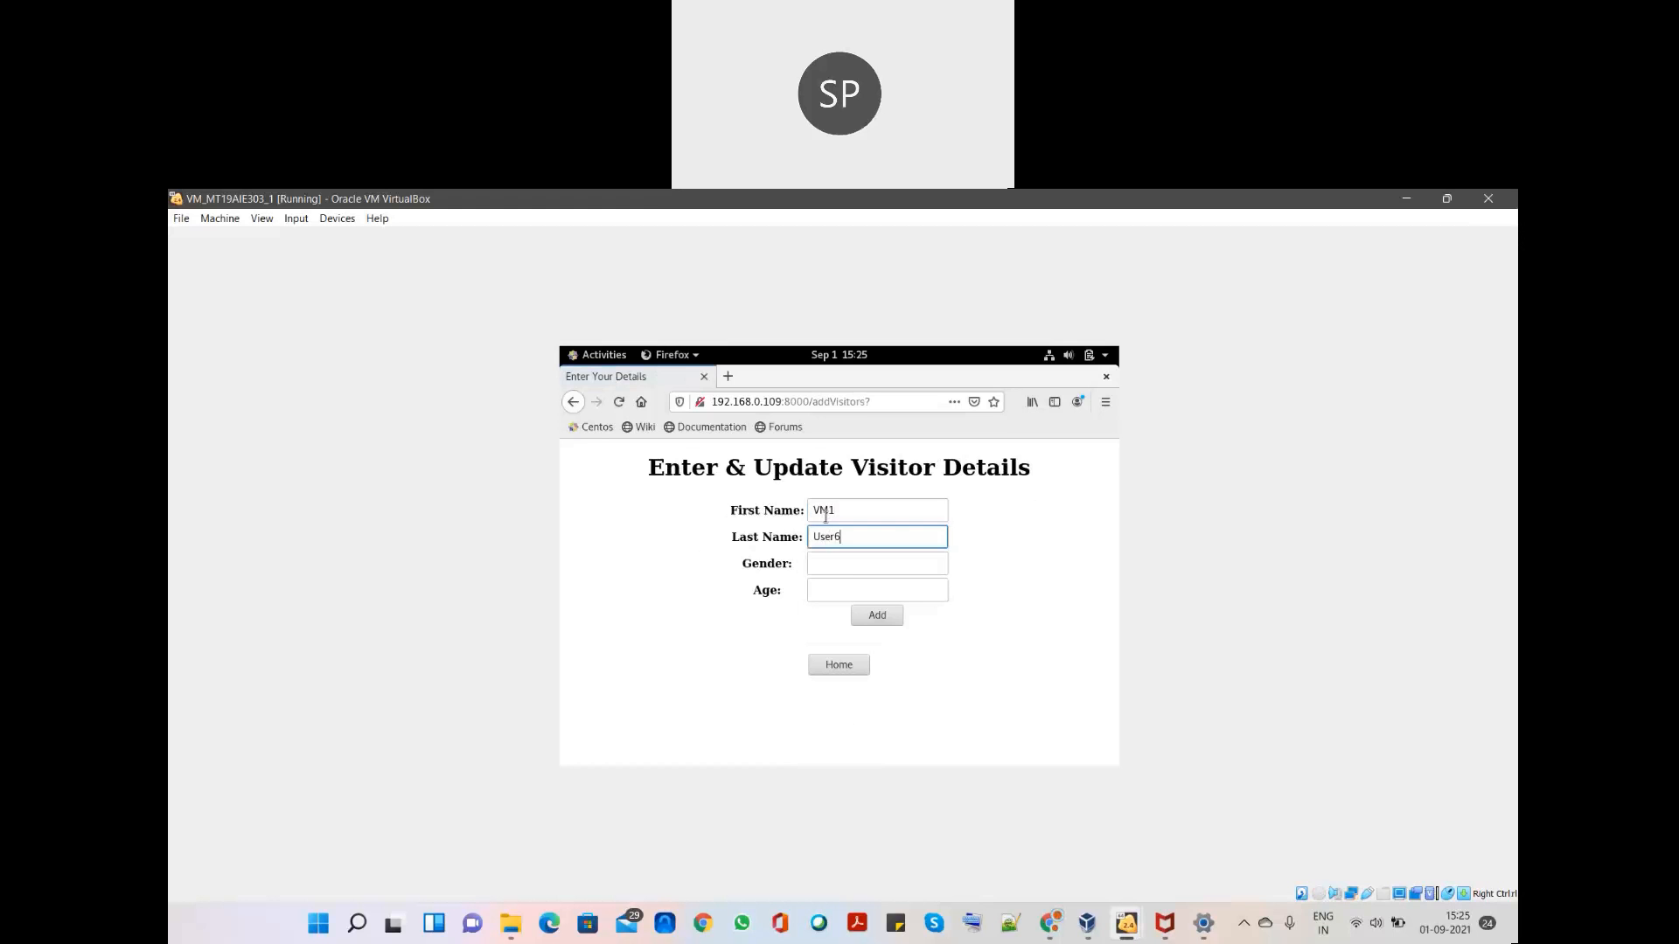
left_click(852, 567)
type("Male")
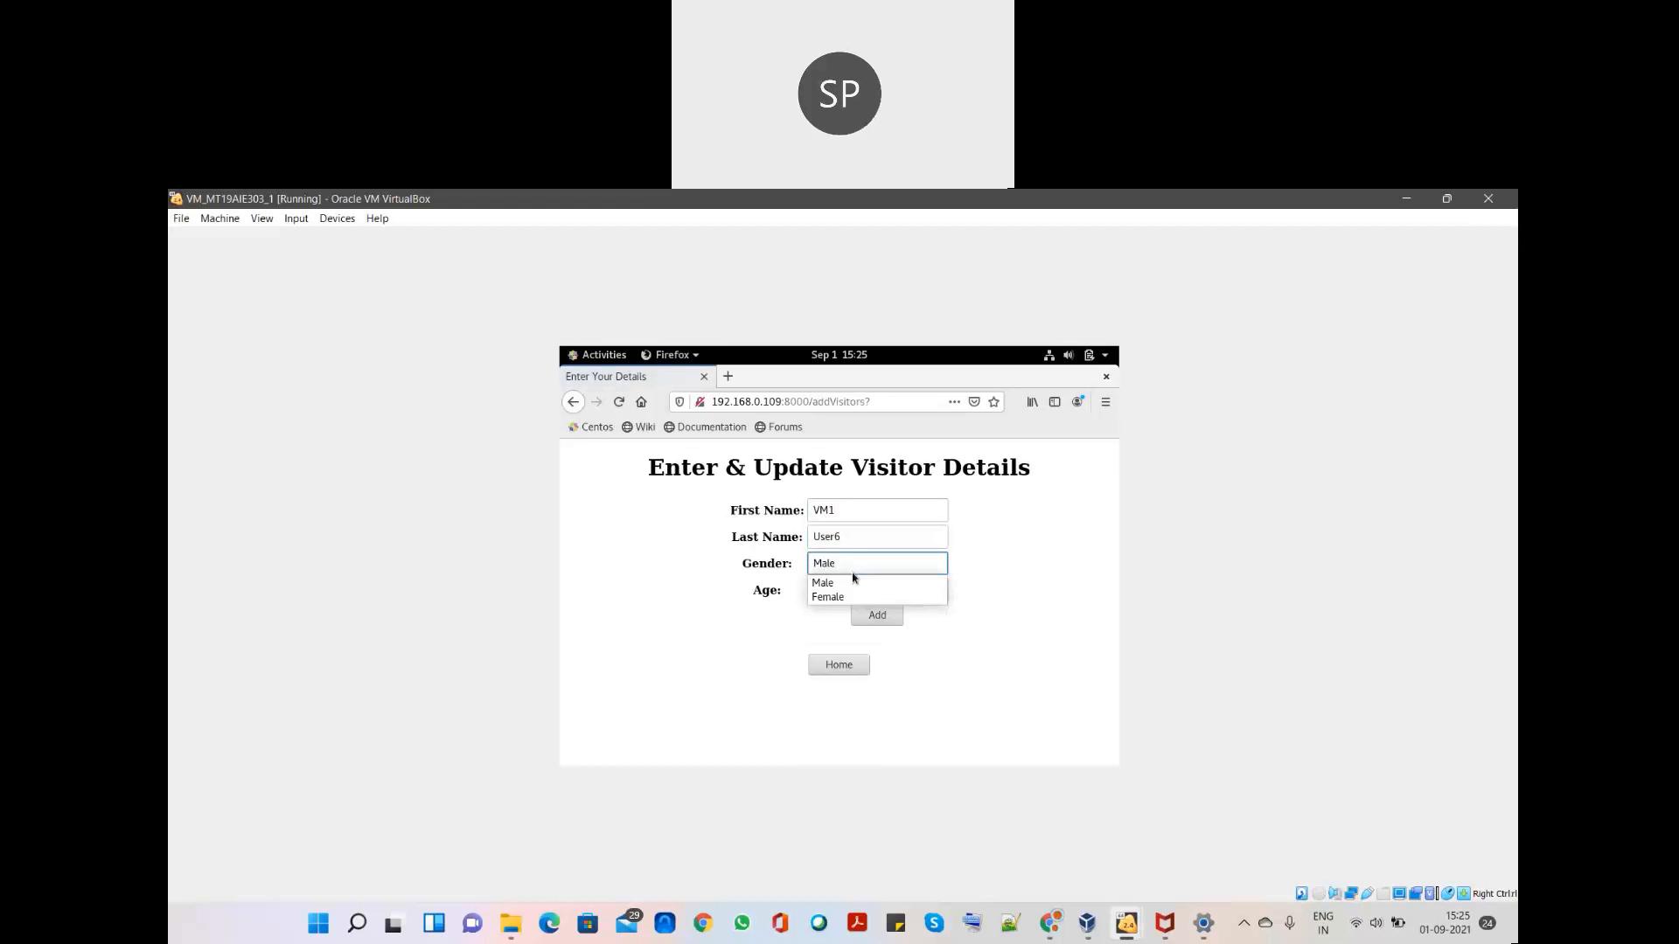
key("Tab")
type("25")
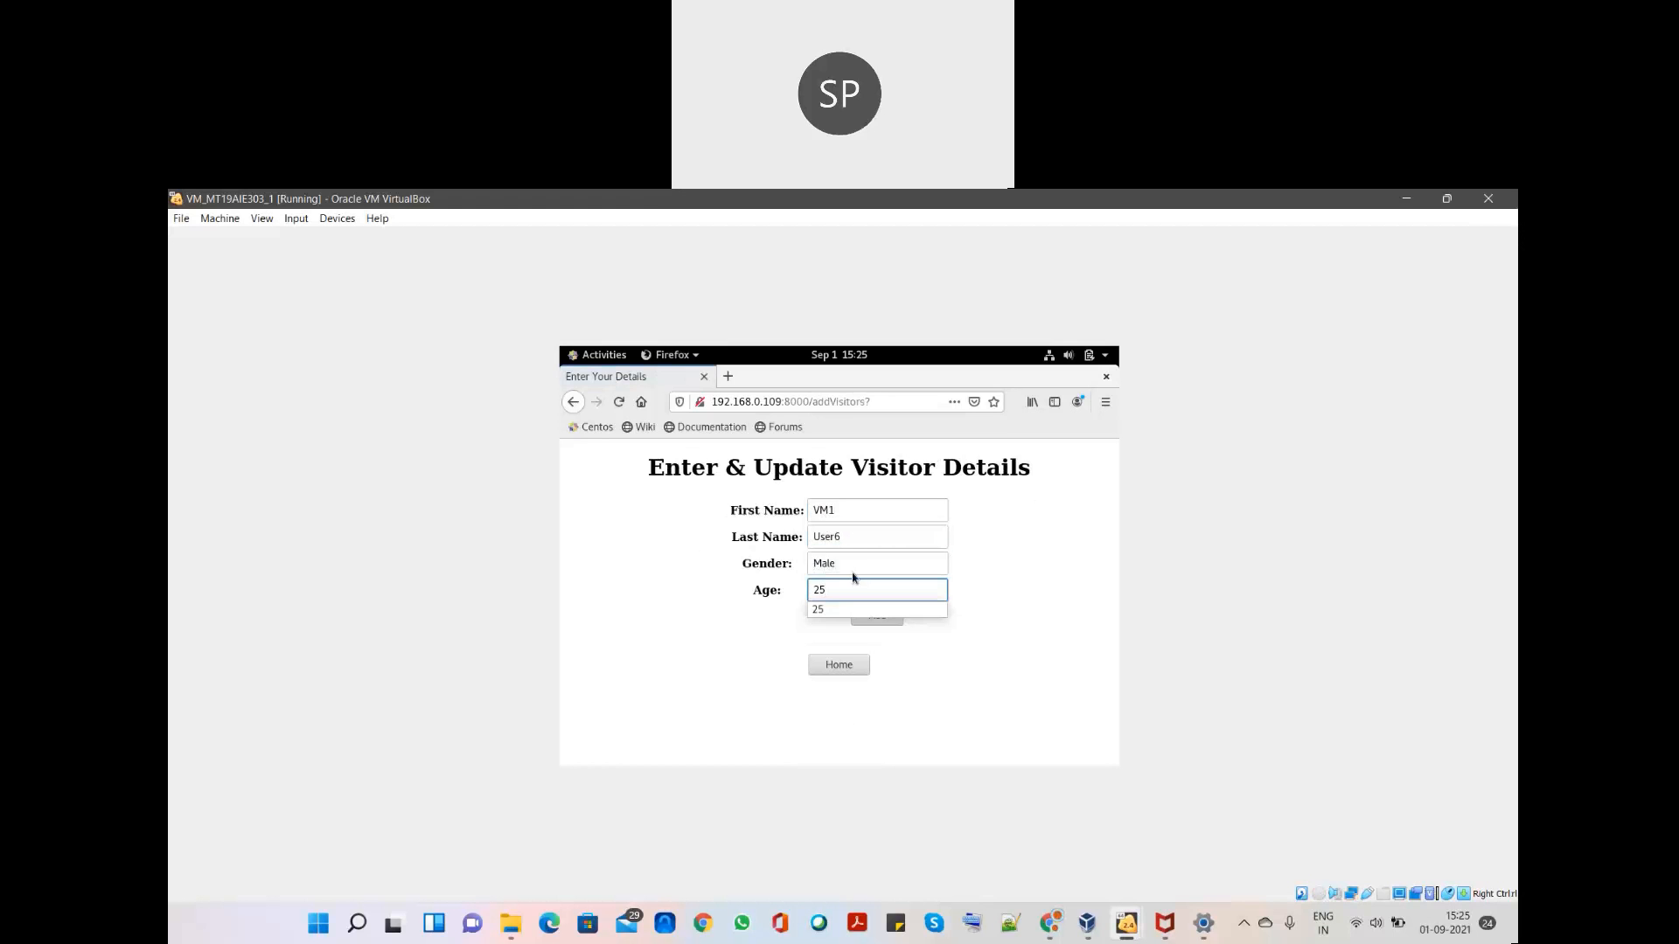
left_click(883, 621)
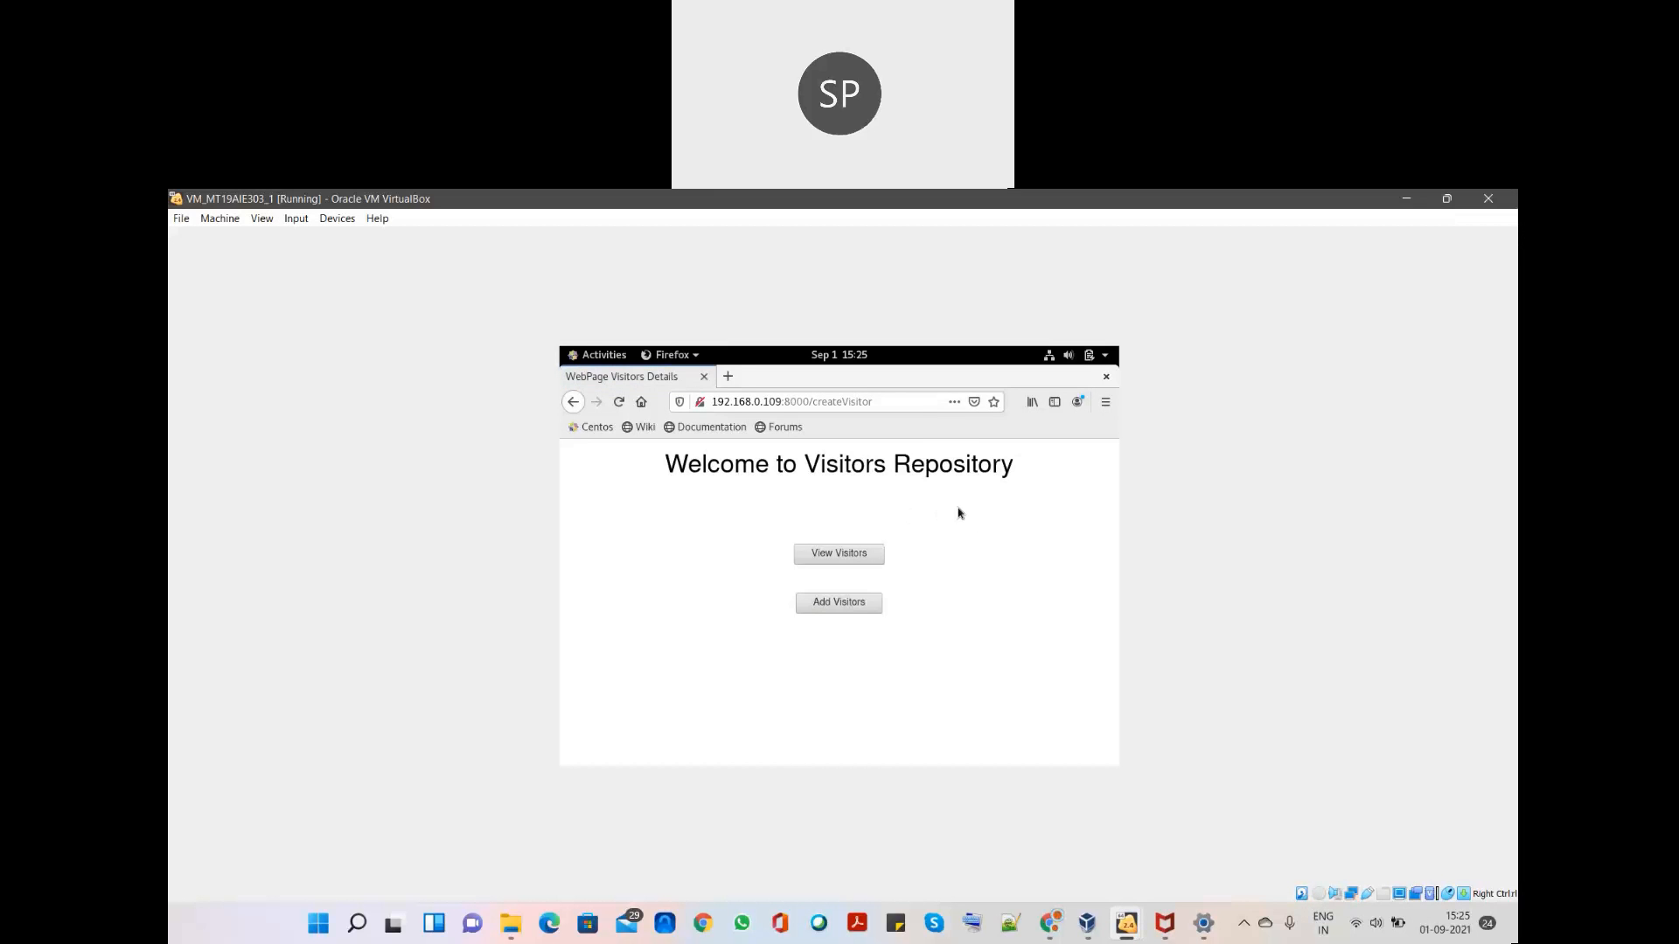
- Confirm the ninth visitor row VM1 User6 Male 25 in View Visitors, then return Home
left_click(841, 554)
scroll(857, 638, "down", 1)
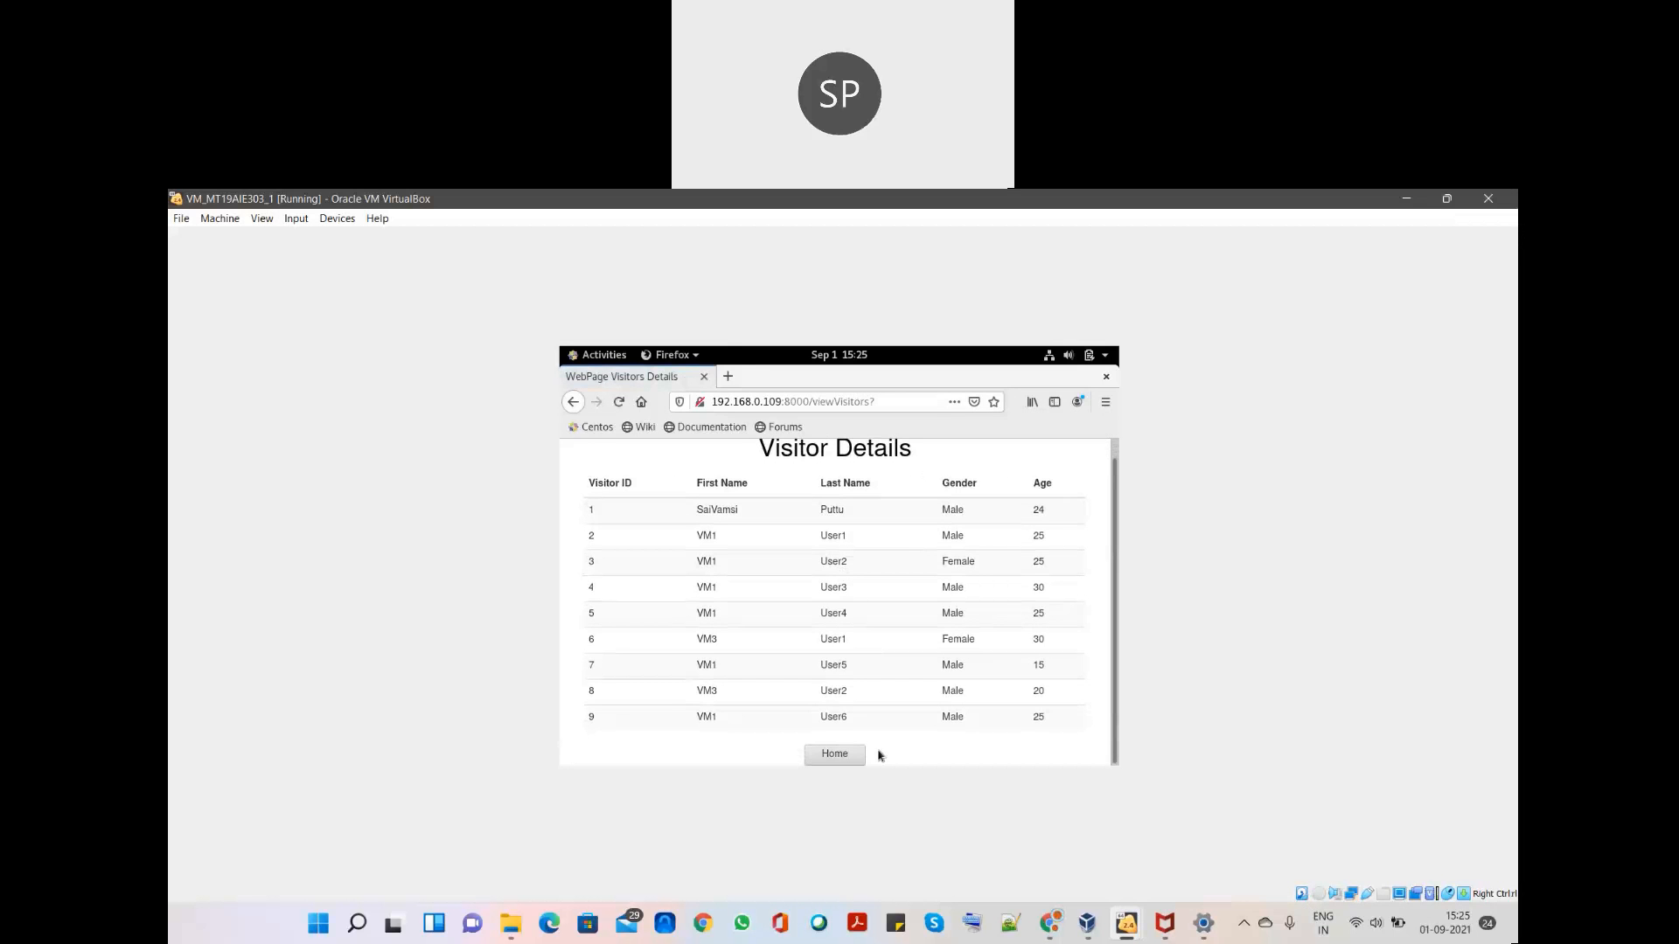
left_click_drag(1048, 724, 586, 718)
left_click(834, 753)
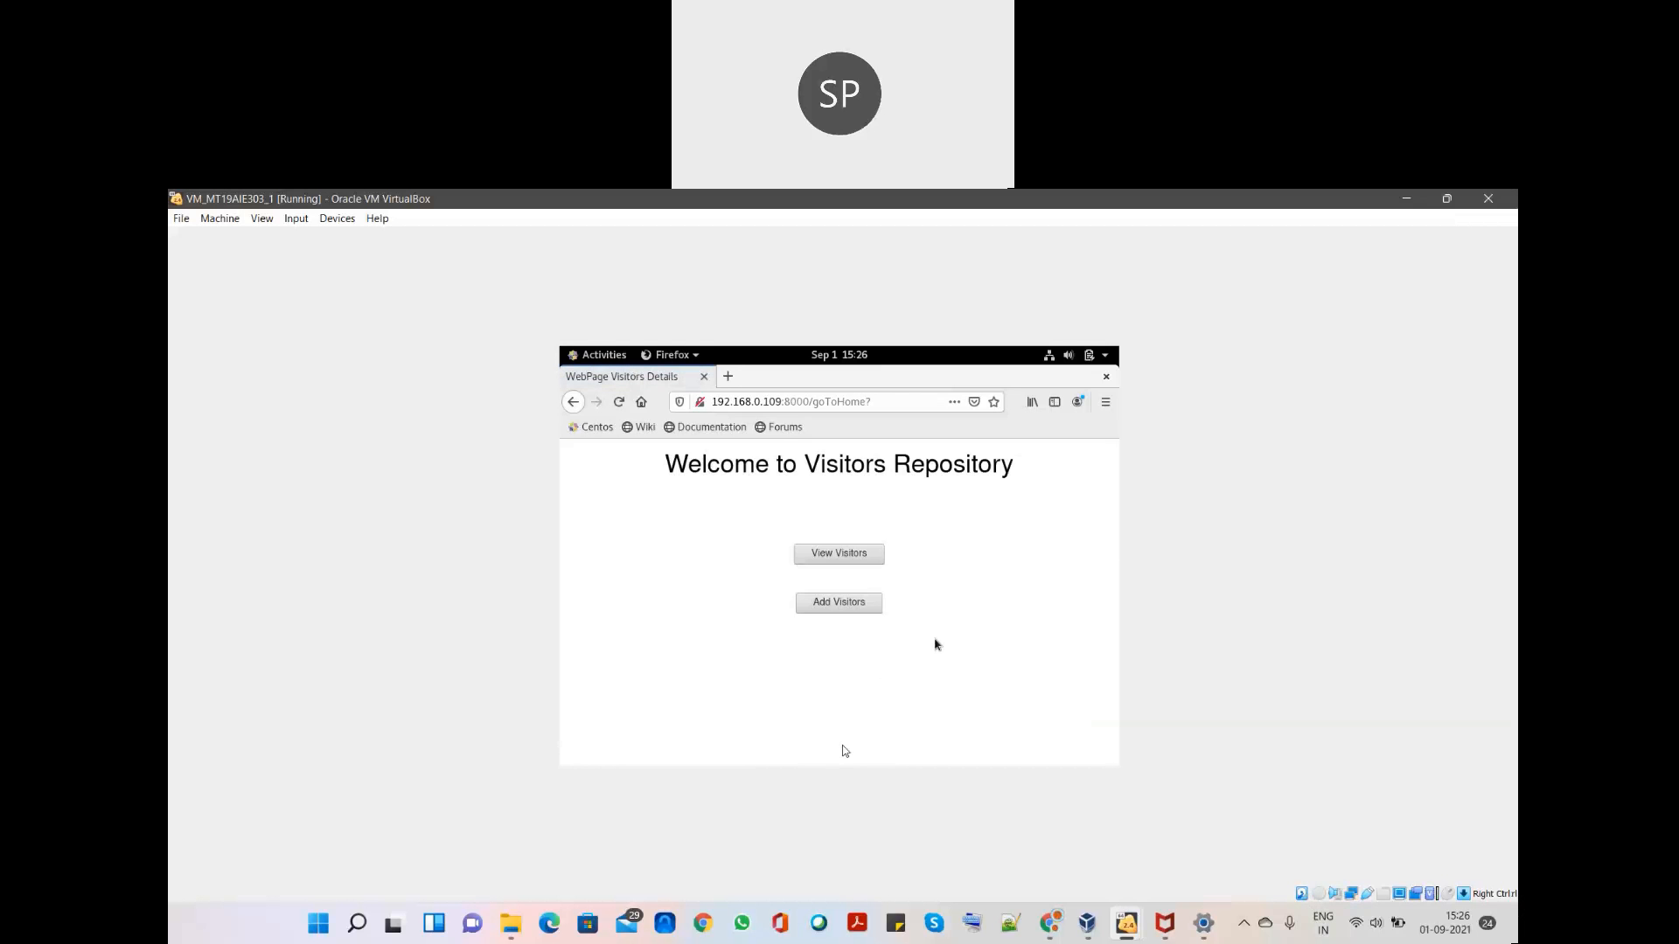
- Rerun select * from visitors; on VM2 and confirm row 9 is VM1 User6 Male 25
mouse_move(1086, 914)
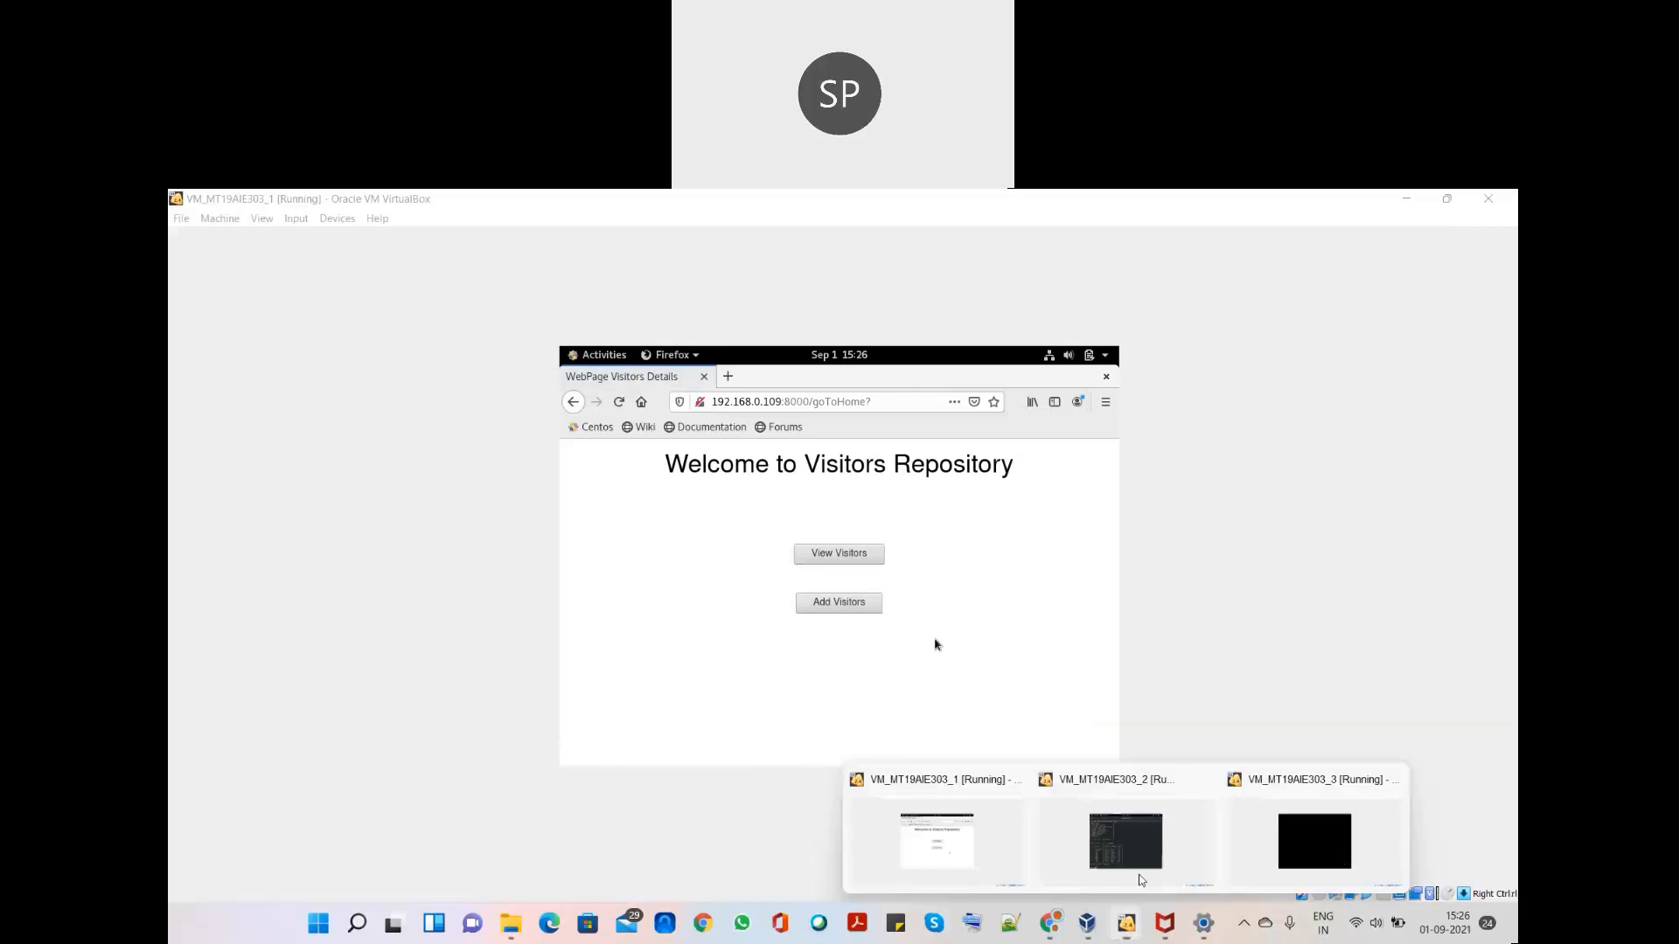
left_click(1140, 842)
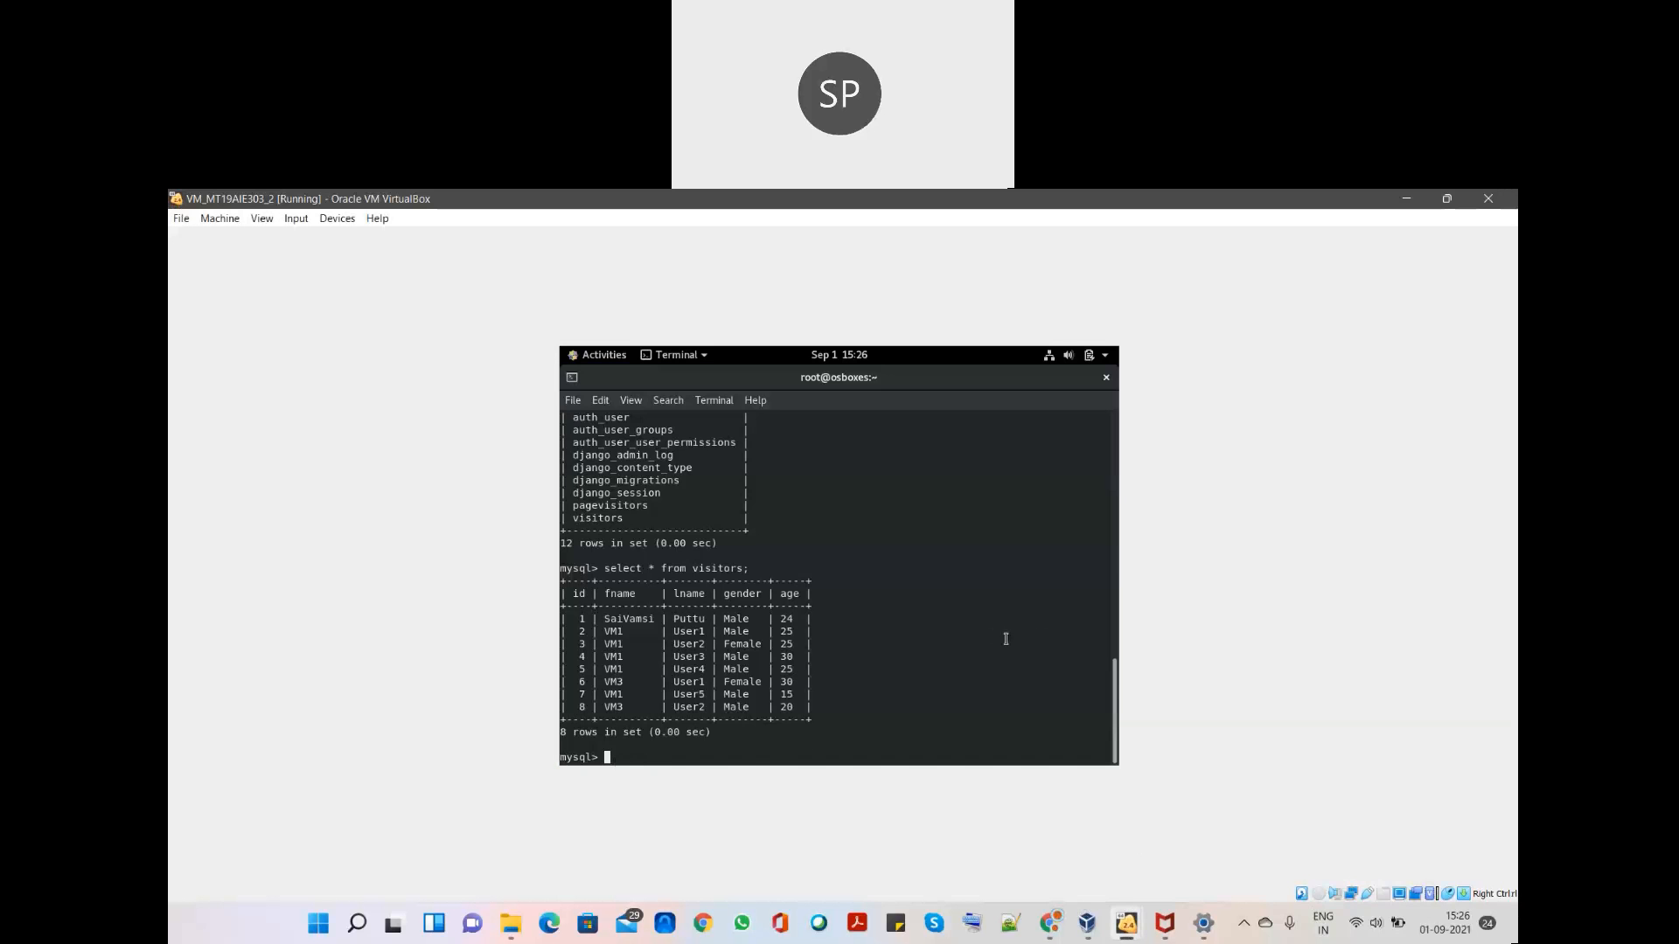
key("Up")
key("Return")
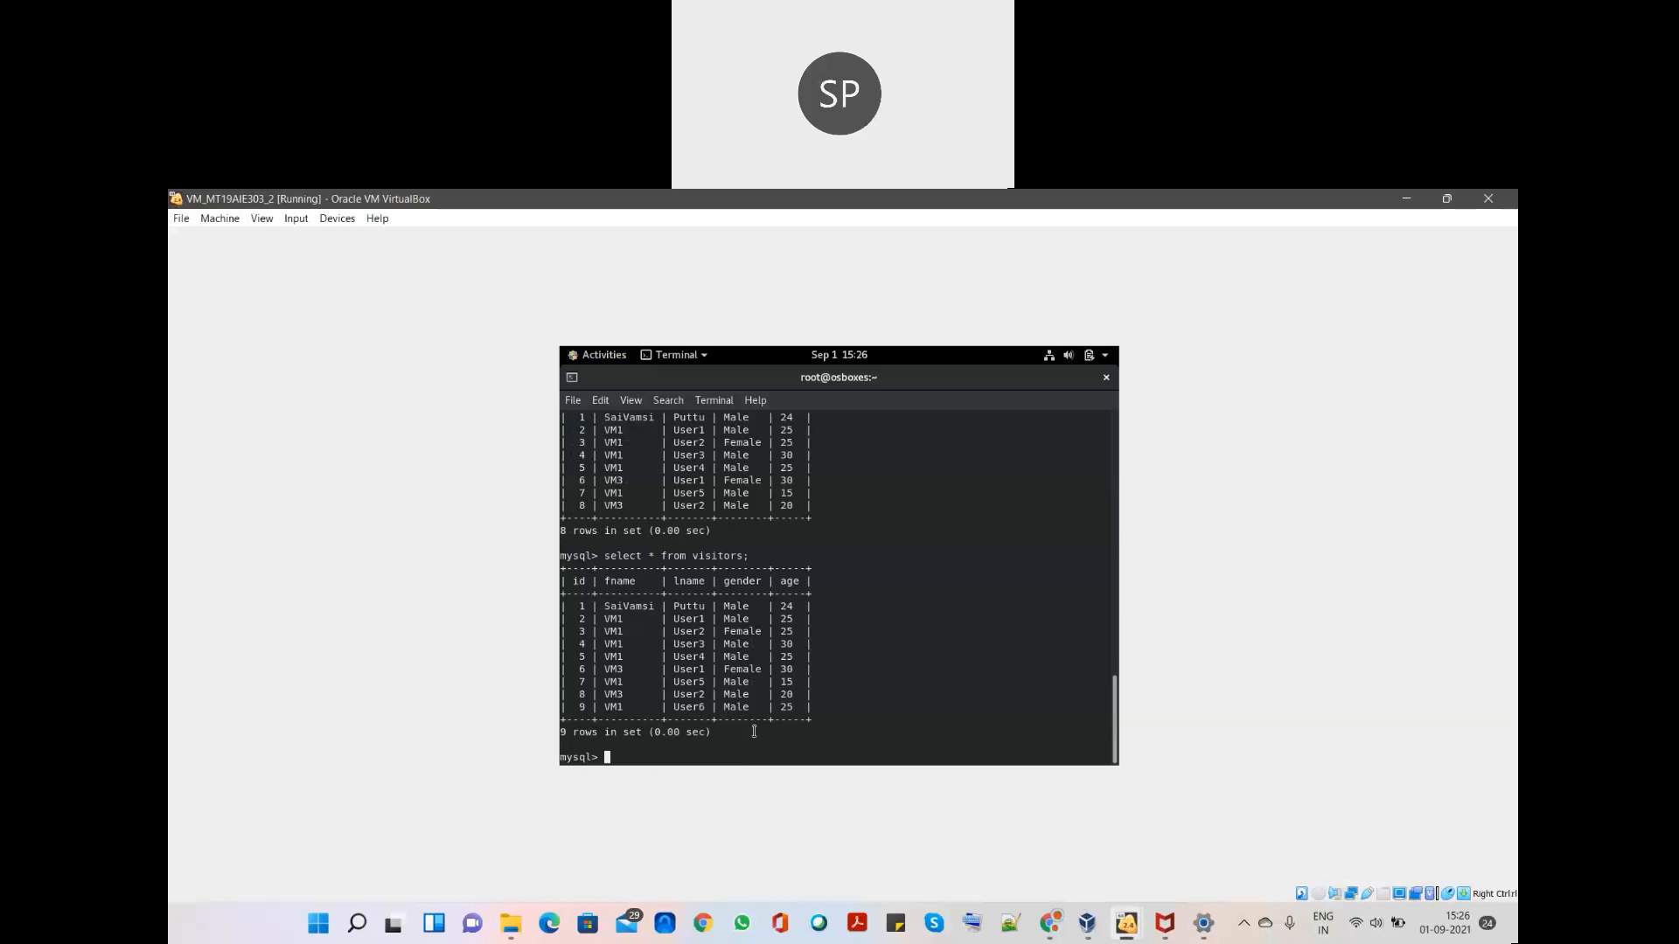
left_click_drag(801, 705, 582, 707)
left_click(582, 707)
- Sign in to VM_MT19AIE303_3 with the user's password and launch Firefox from the dock
mouse_move(1126, 924)
left_click(1303, 830)
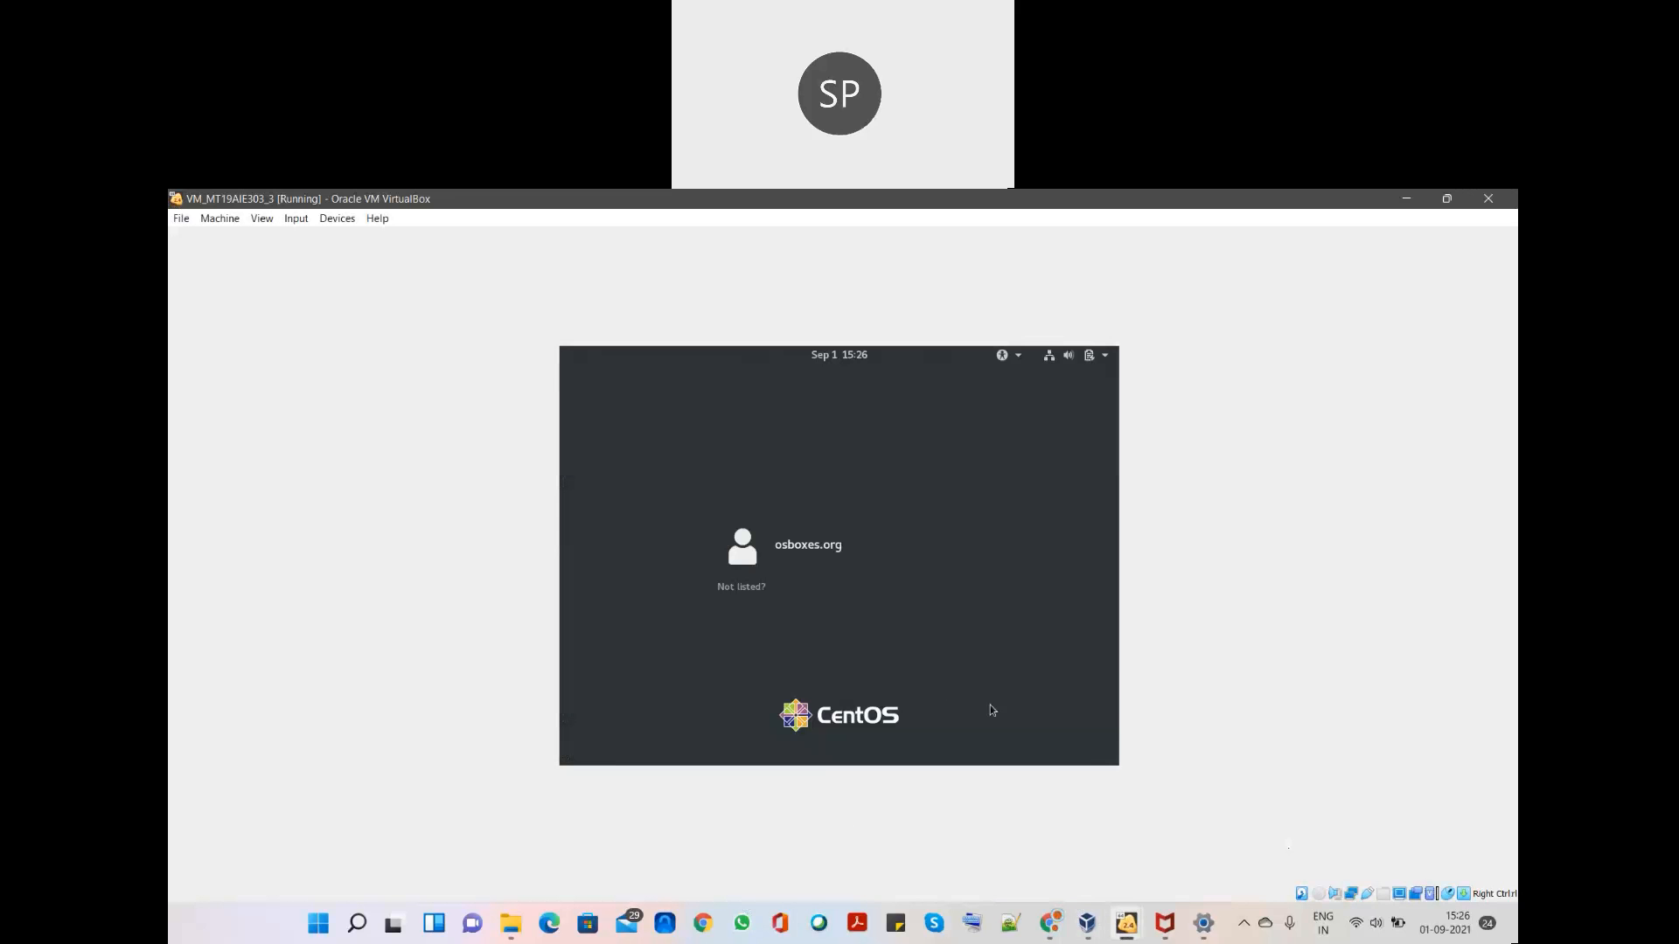
left_click(804, 544)
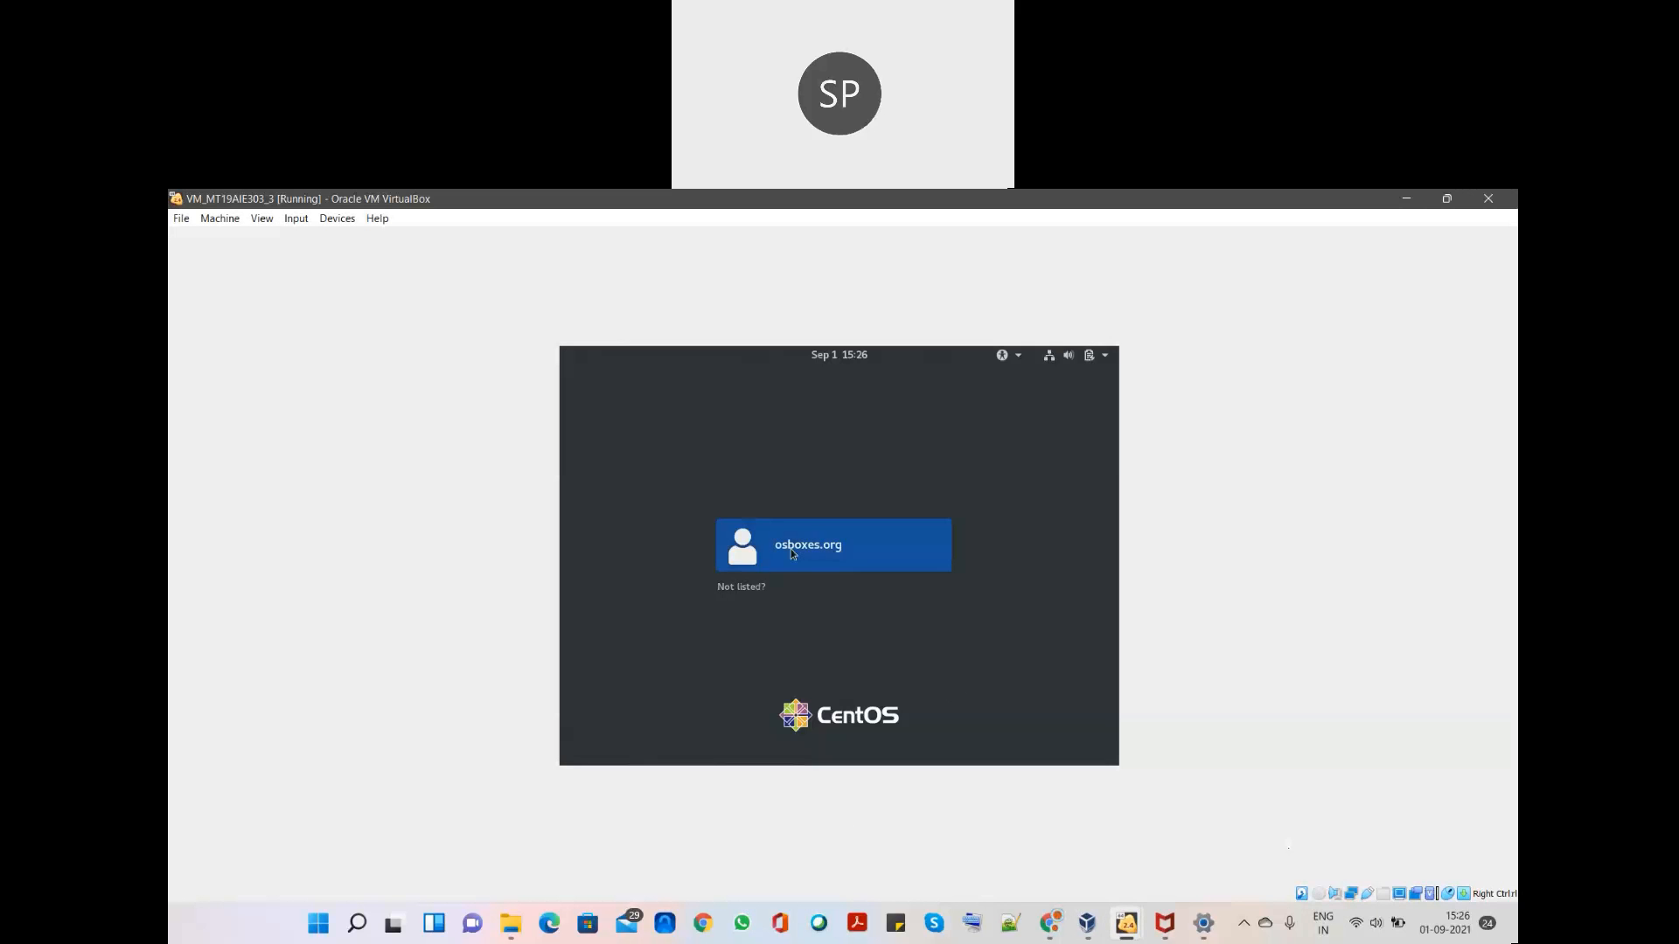
type("osboxes.o")
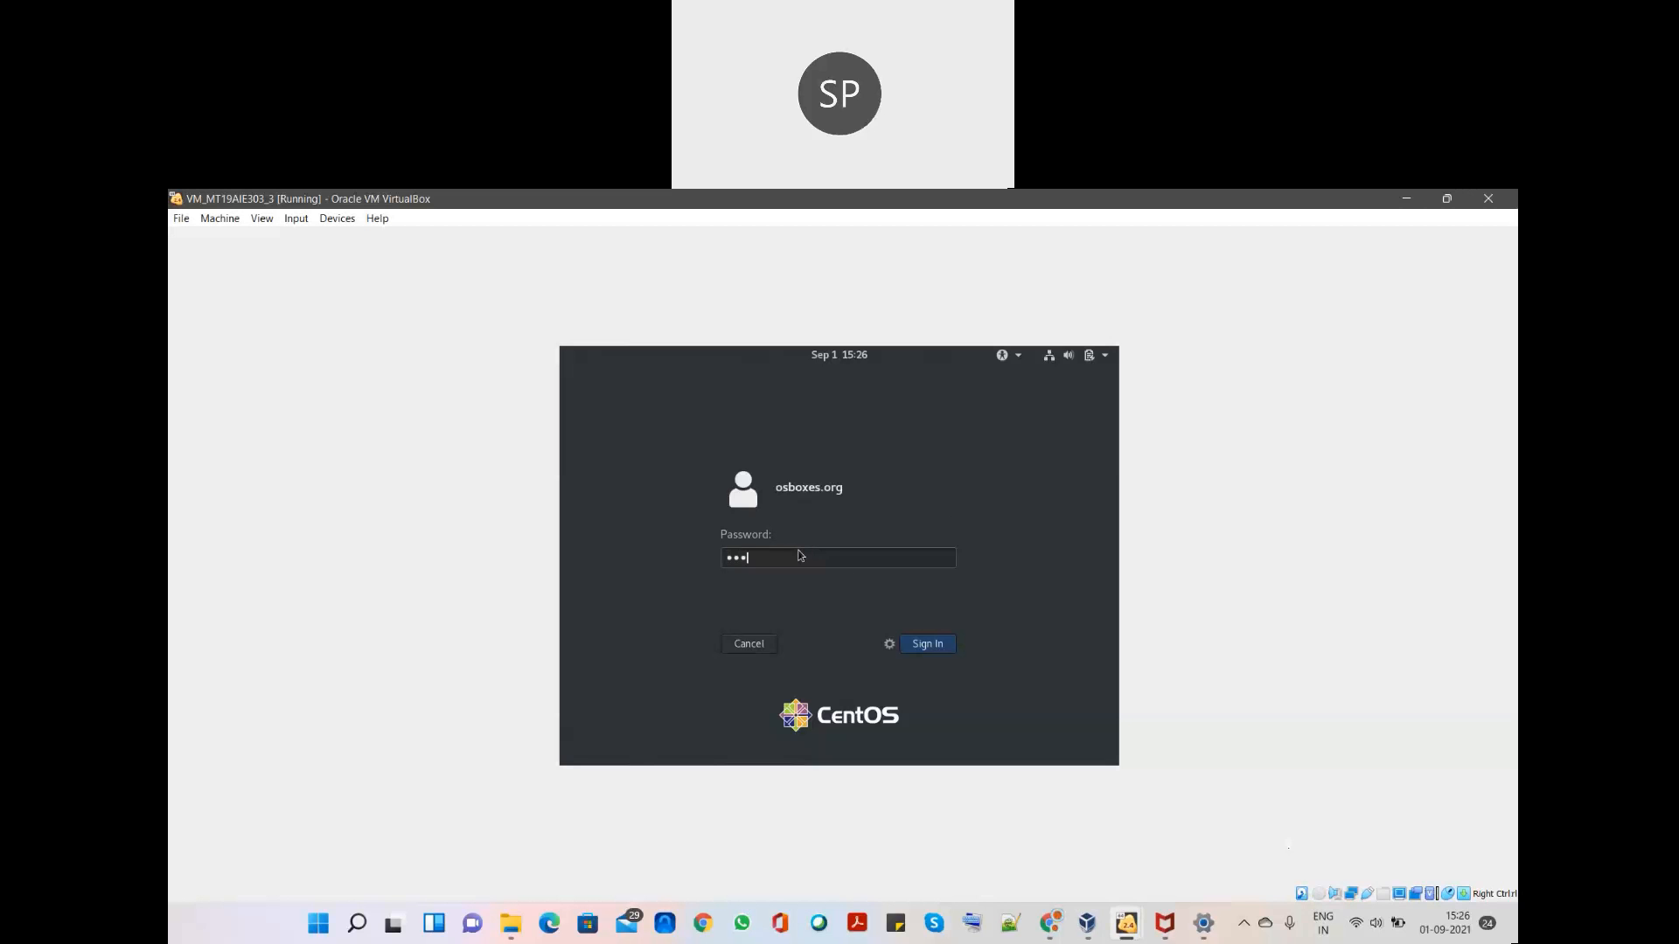
type("rg")
key("Return")
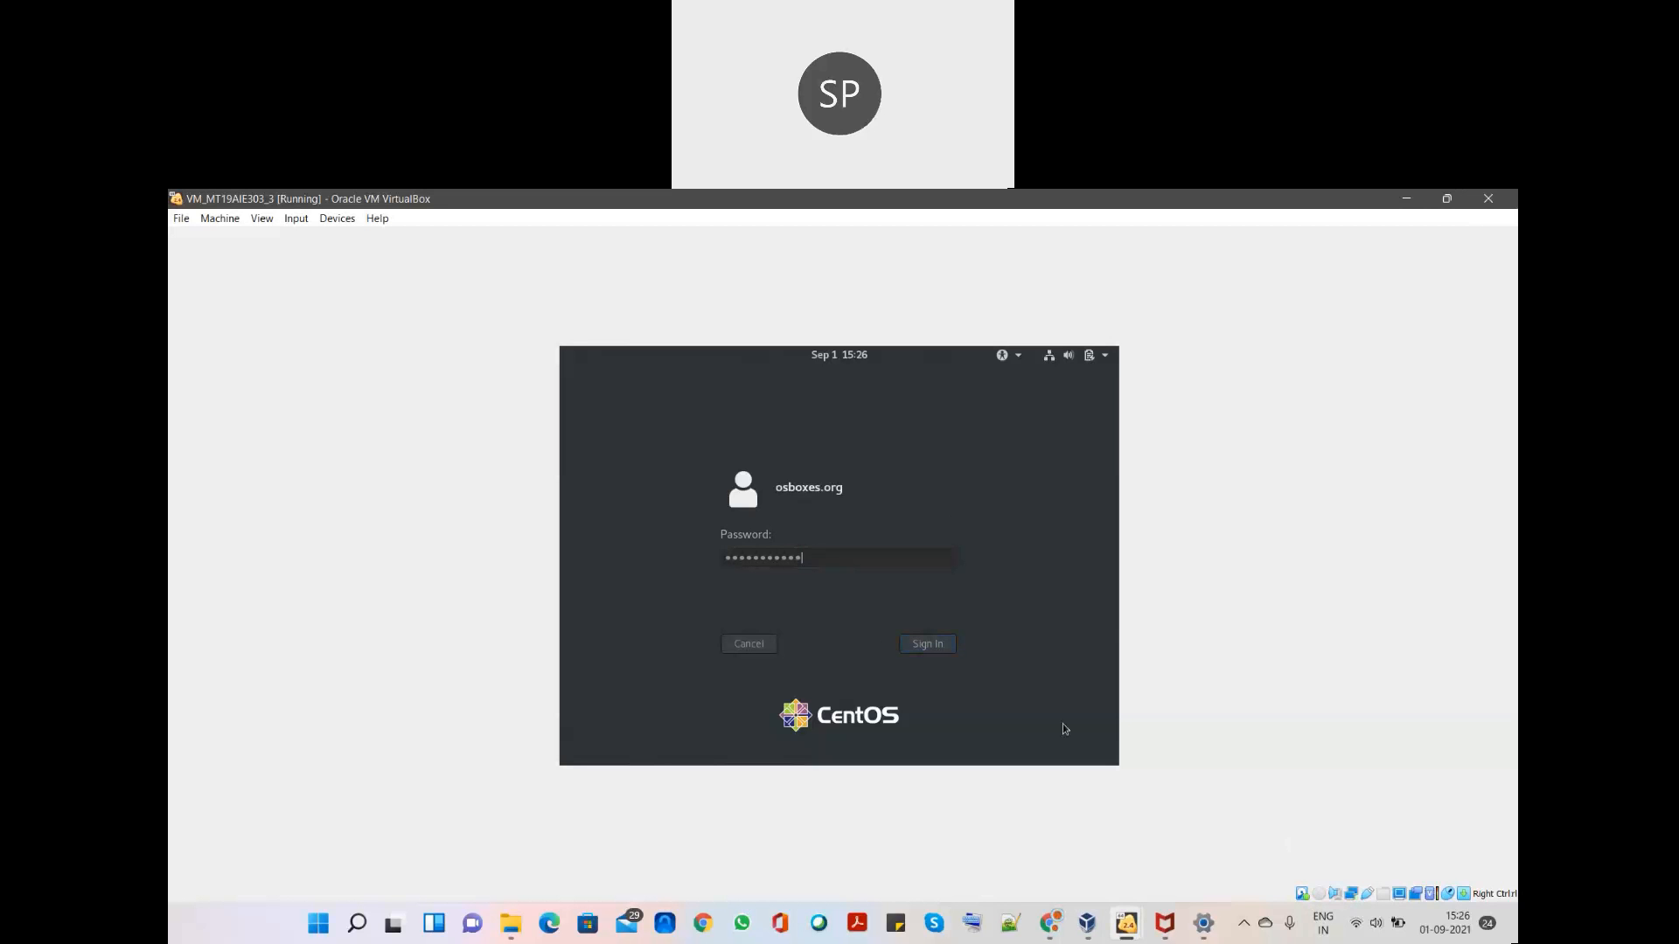
key("Return")
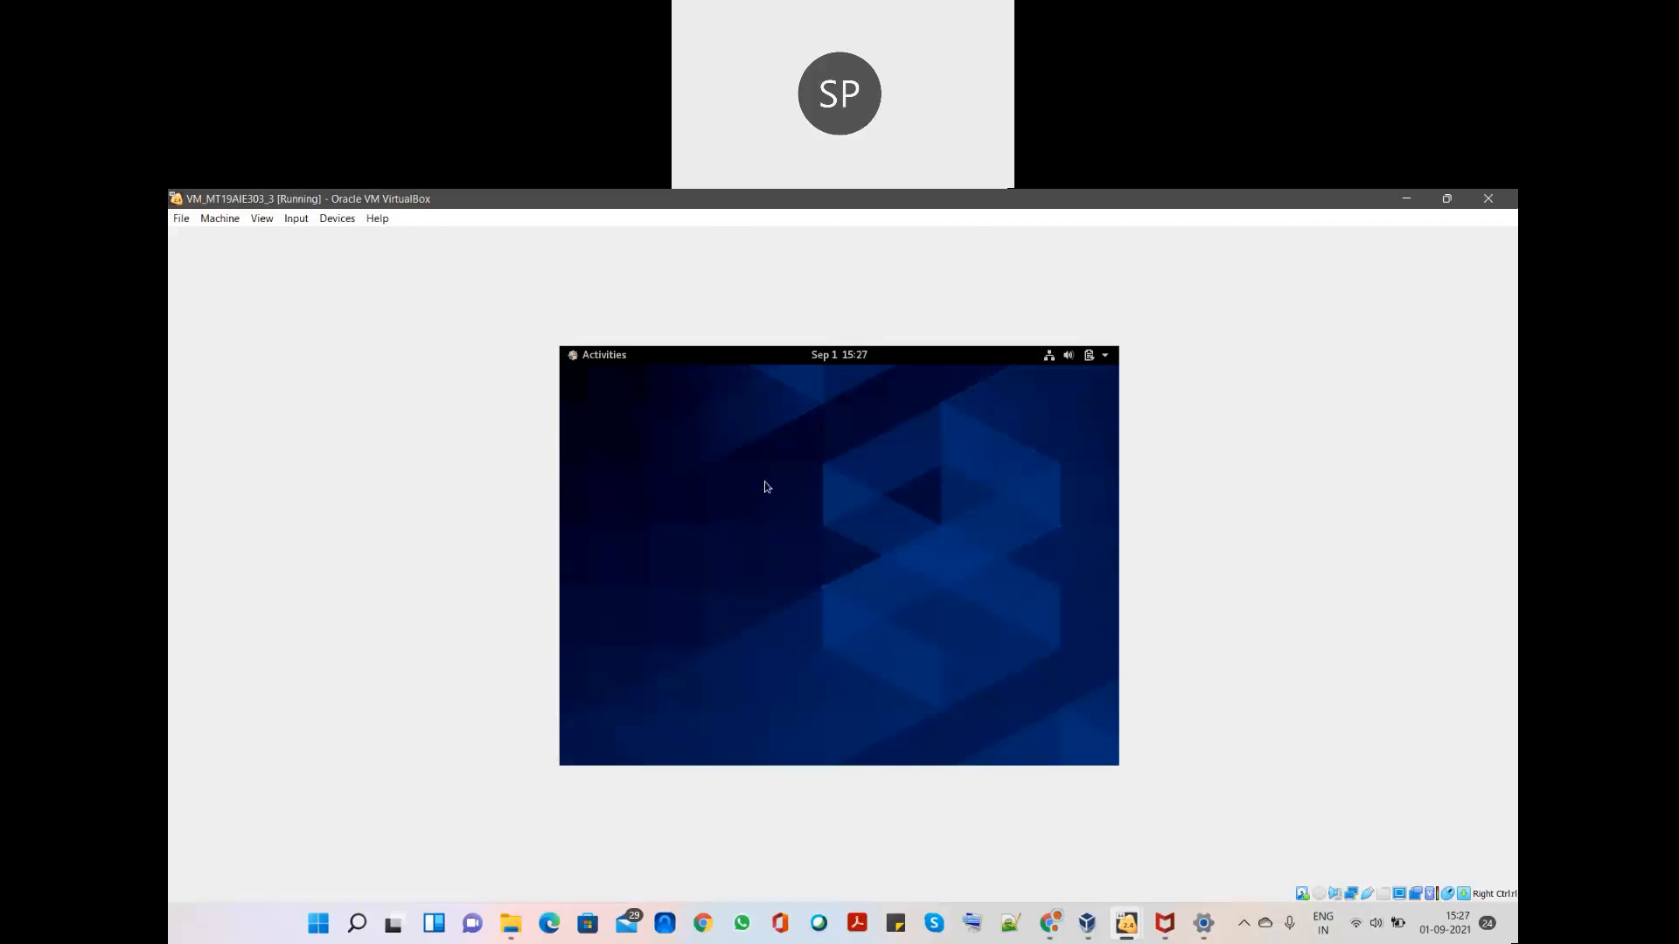
key("super")
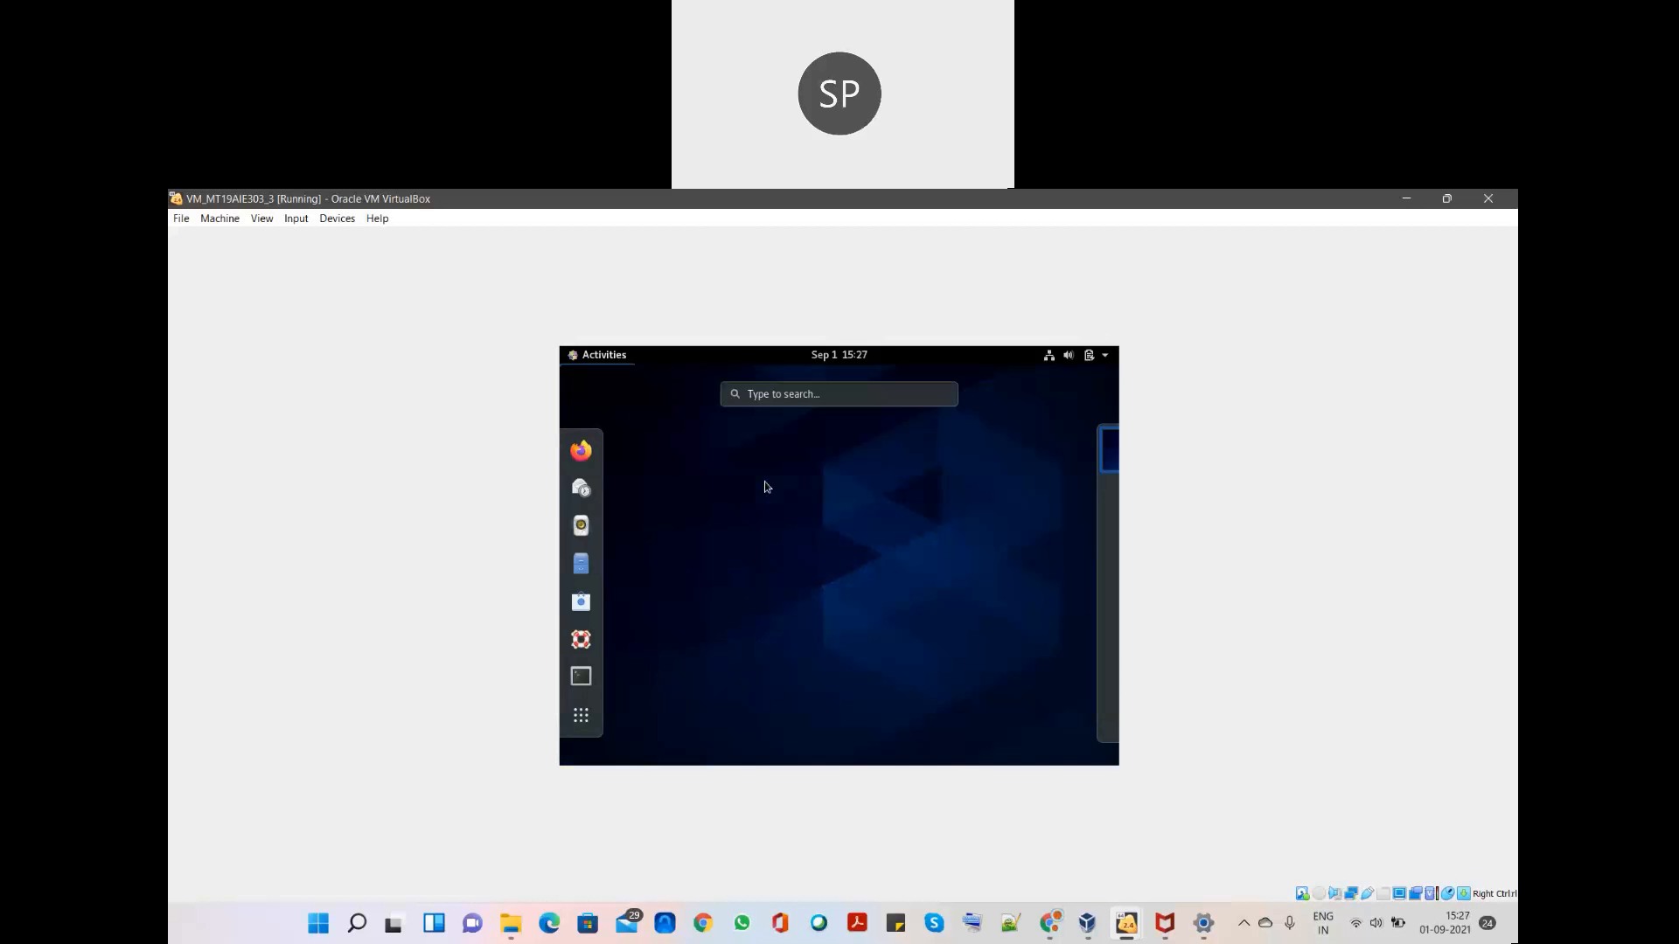
left_click(577, 451)
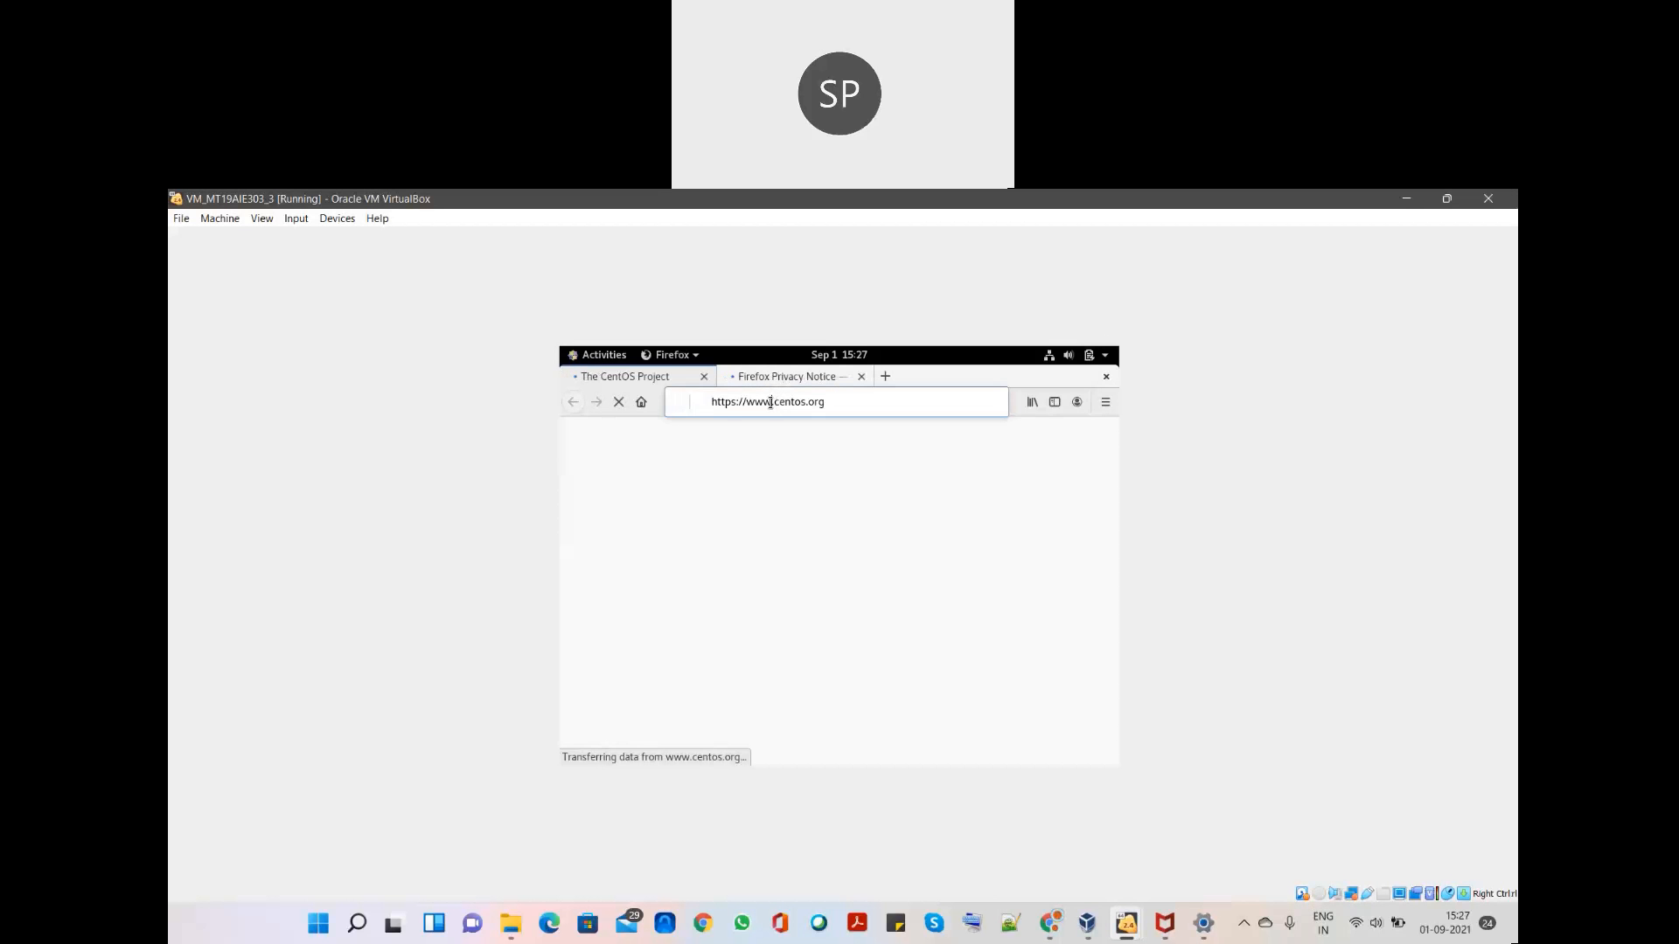
- Replace VM3 Firefox's address with 192.168.0.109:8000/show and load it
left_click(820, 403)
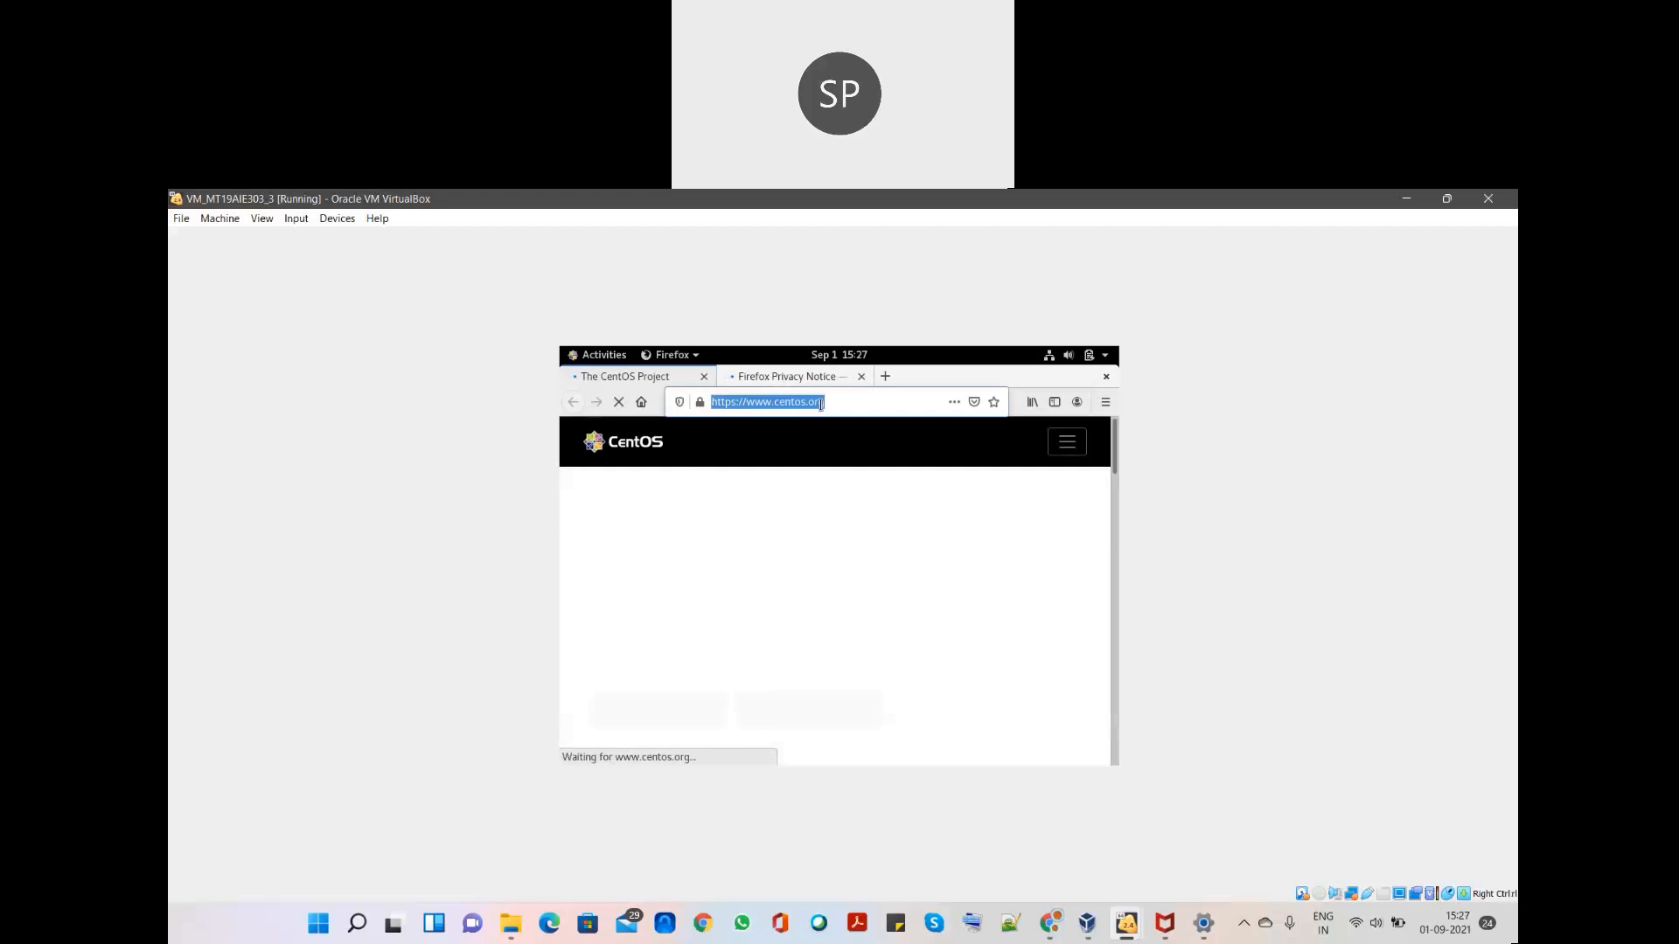
type("1")
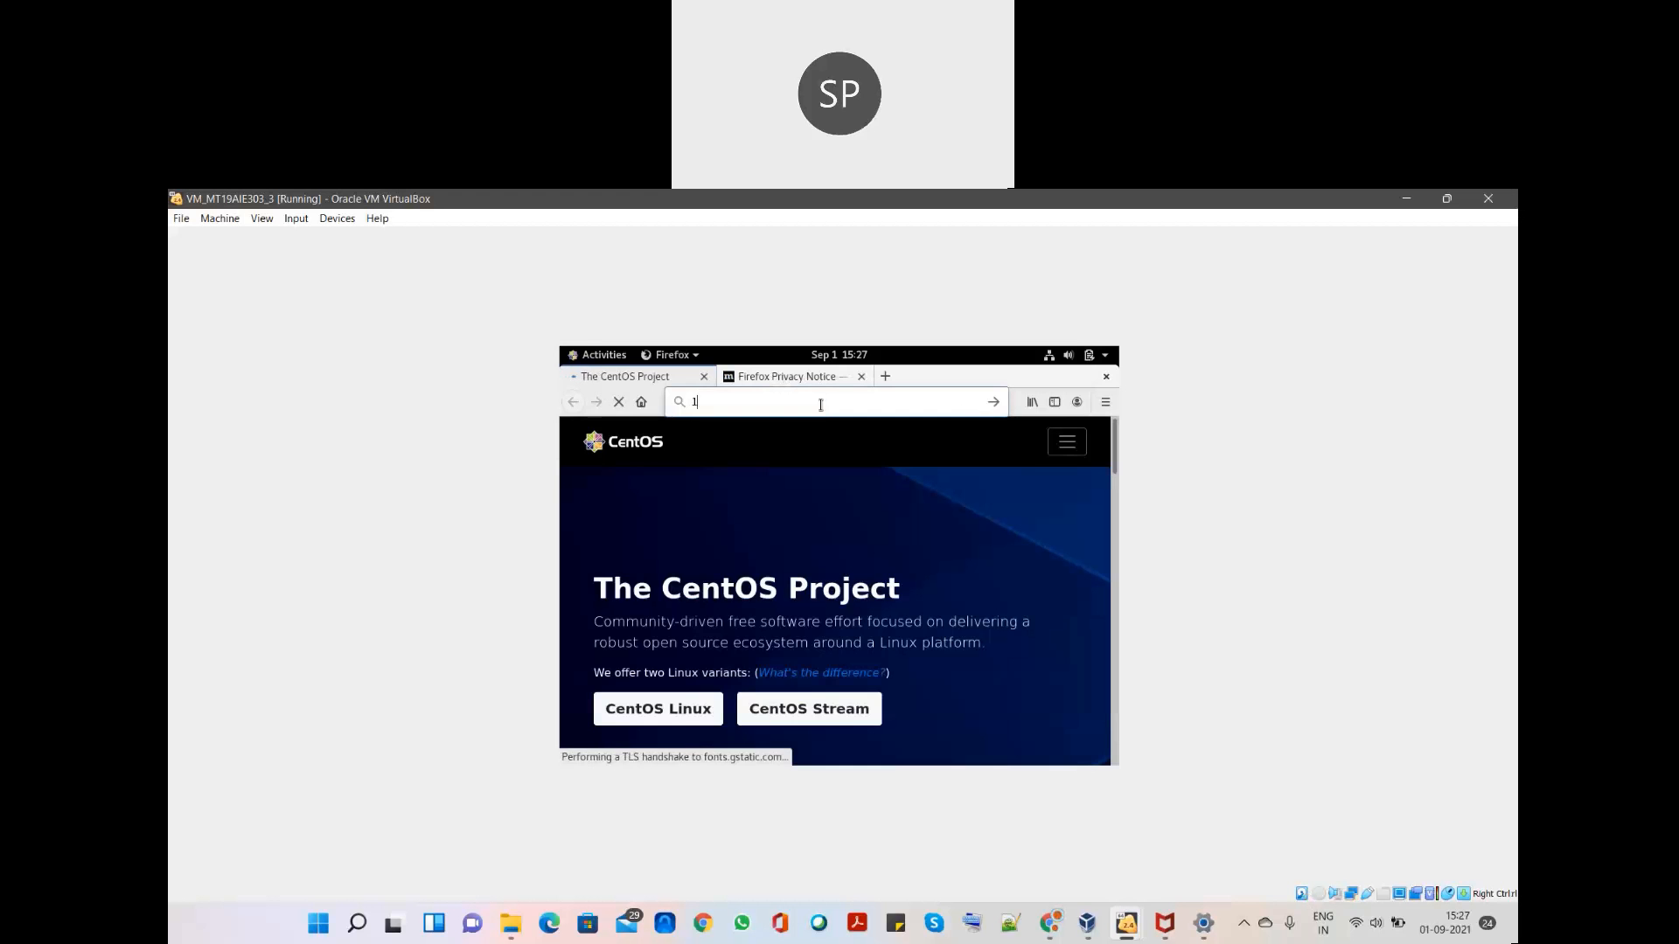
type("92.1")
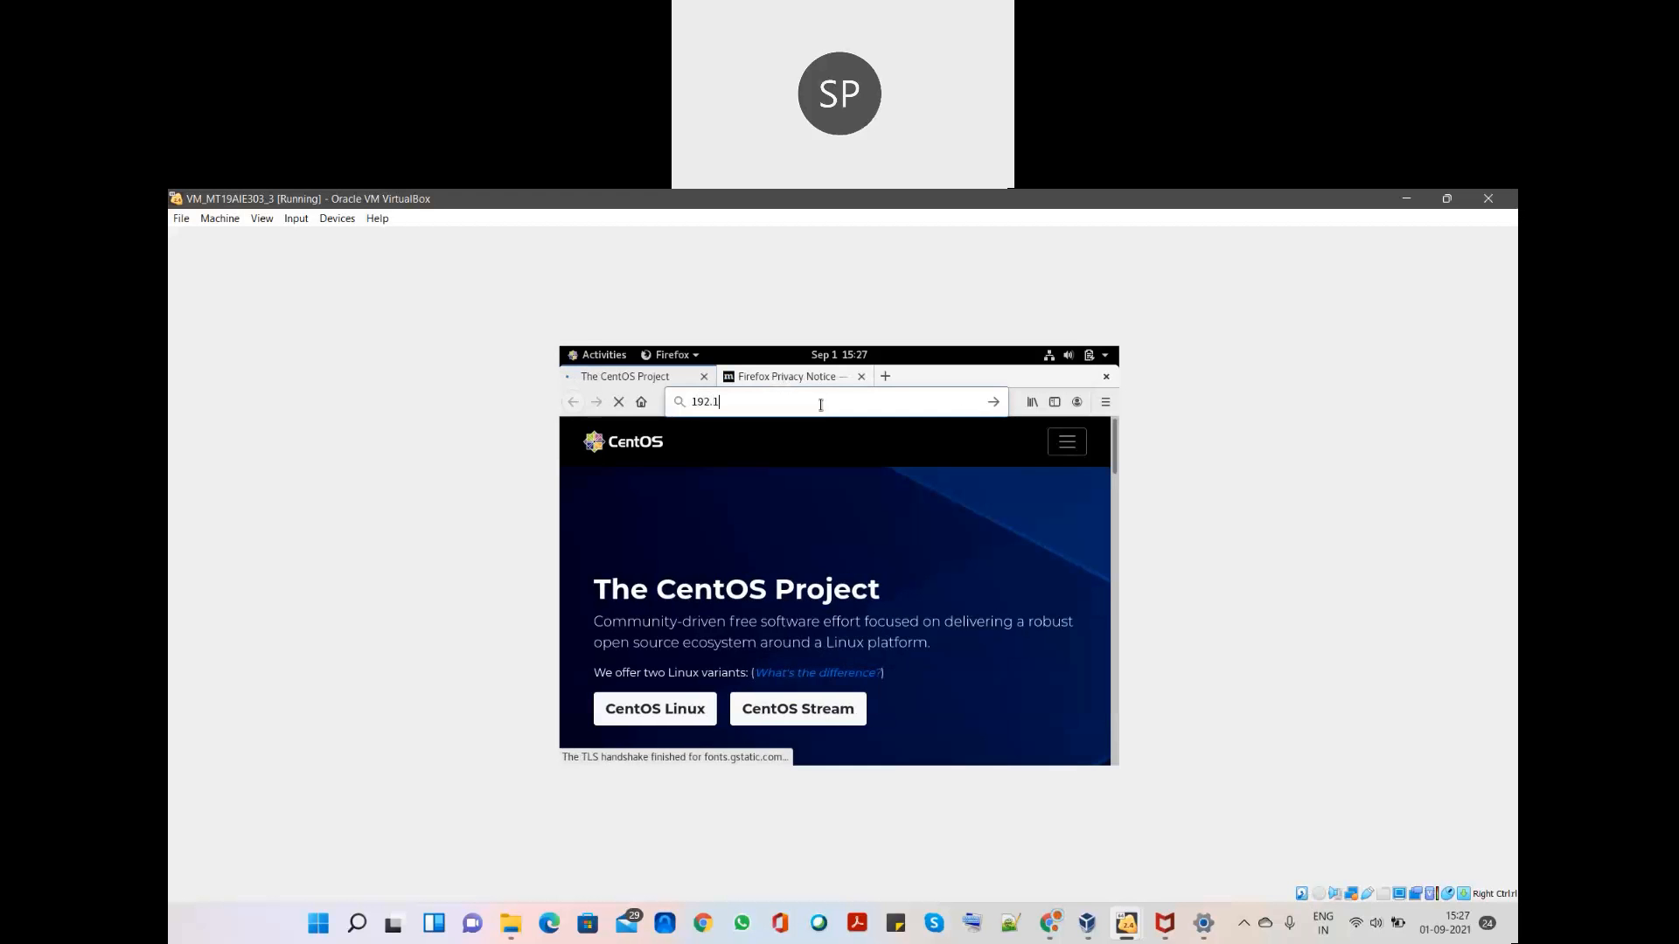
type("68.0.109")
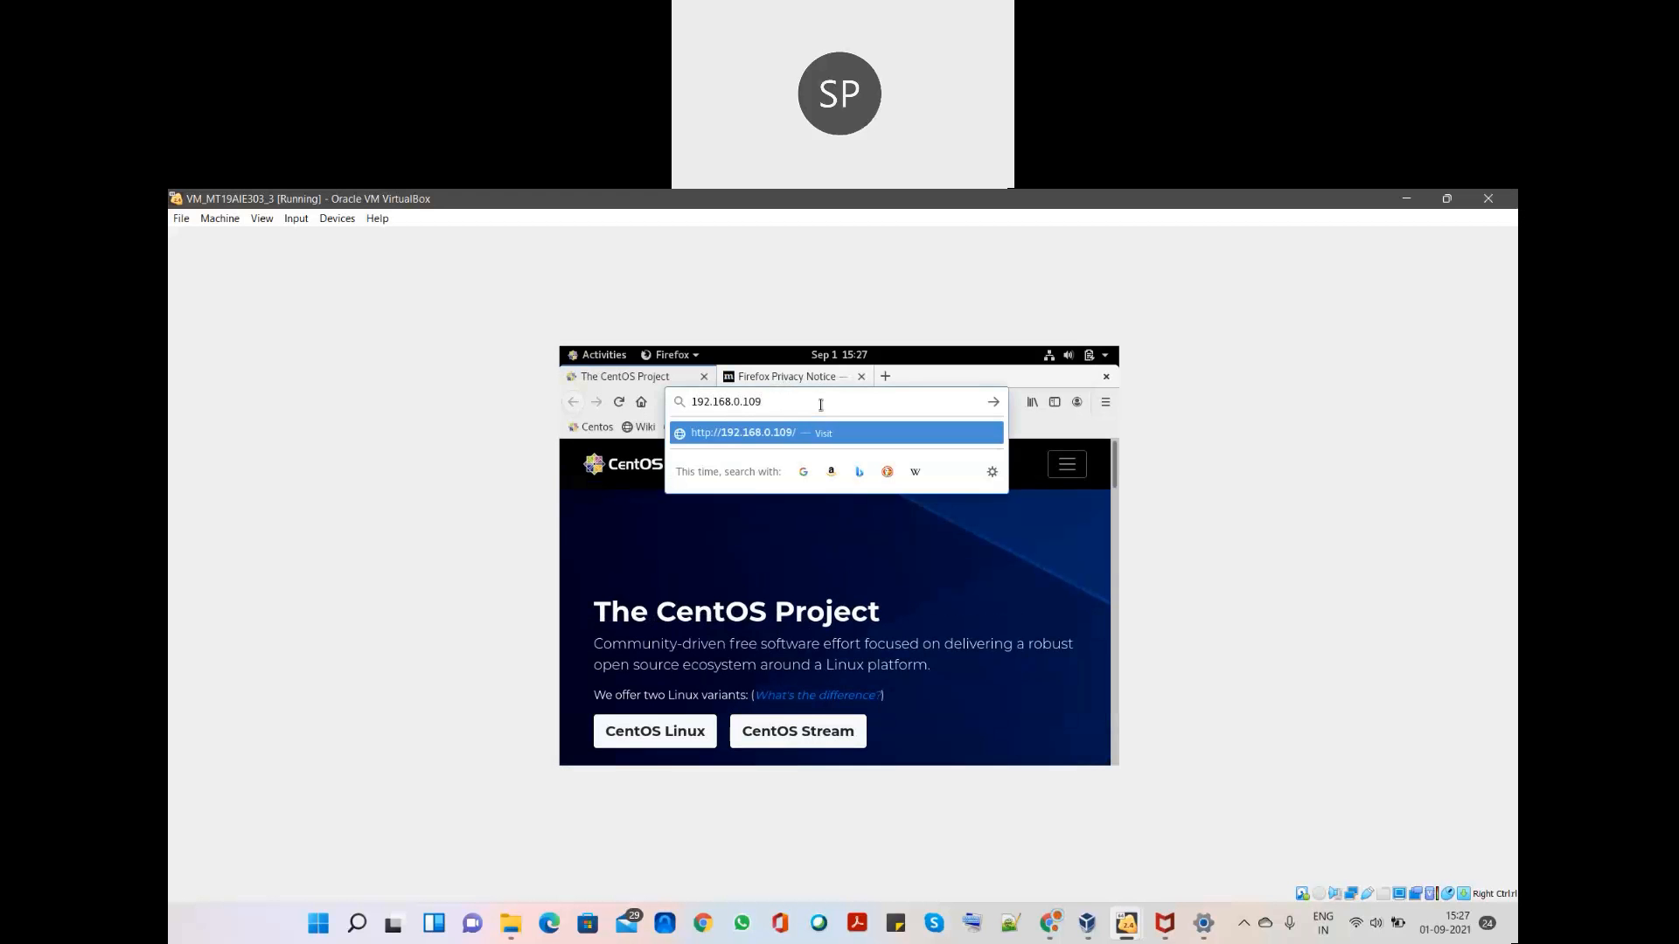
type(":8000/show")
key("Return")
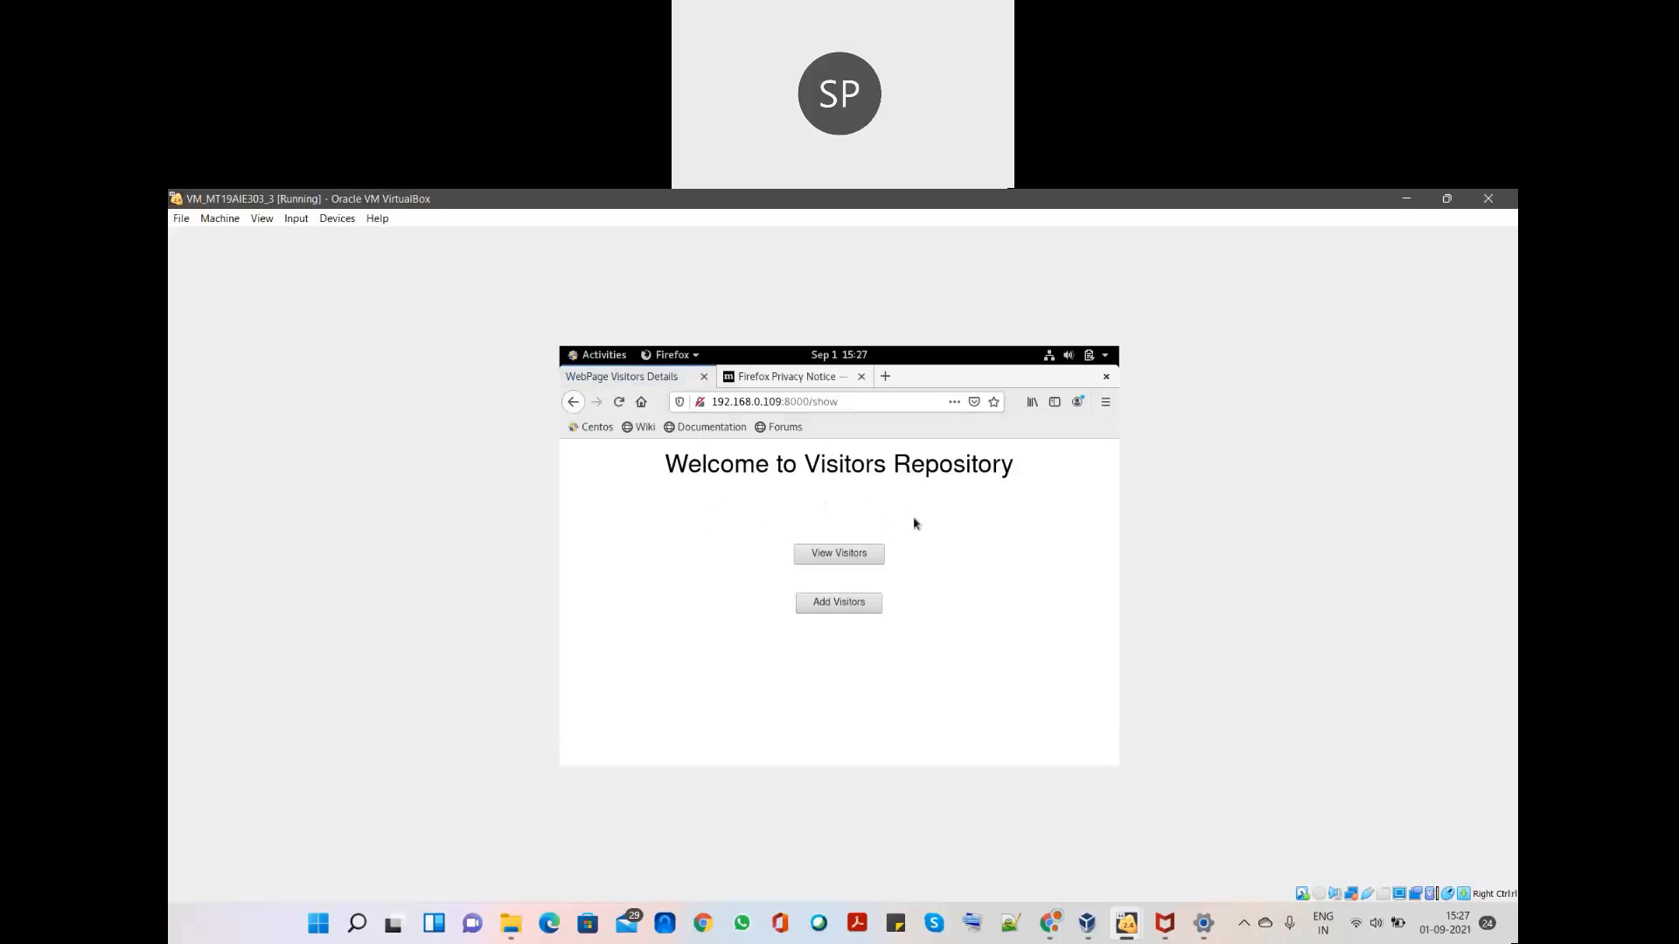
- Review the visitor list down to row 9, then return to the repository home page
left_click(849, 556)
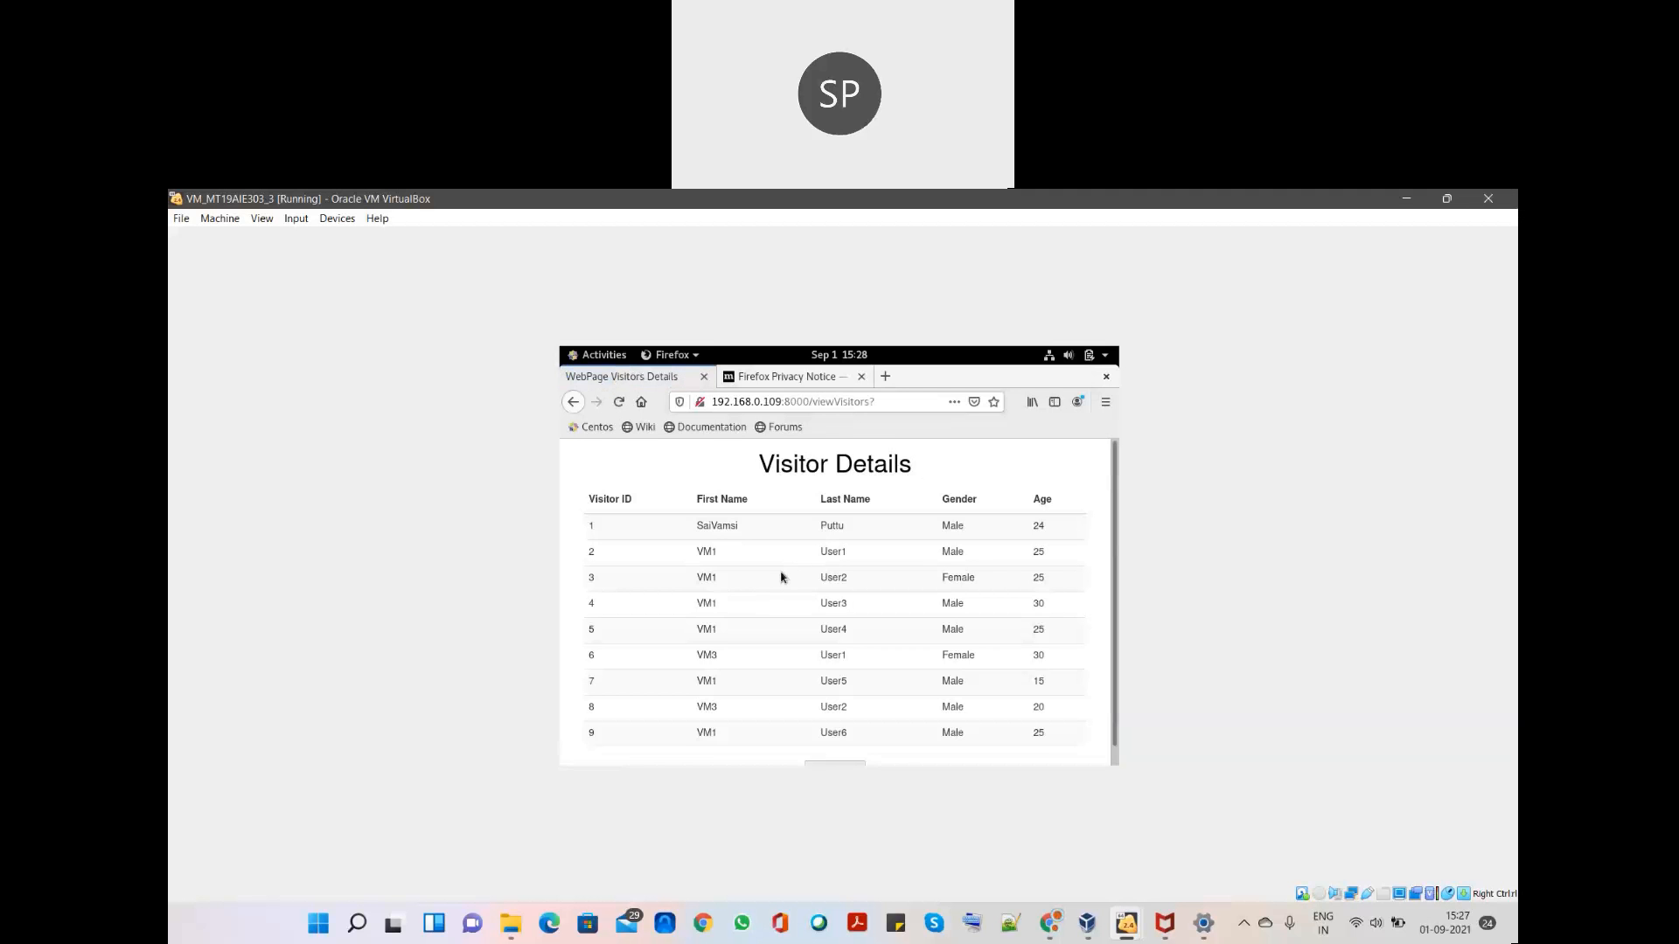
scroll(830, 647, "down", 1)
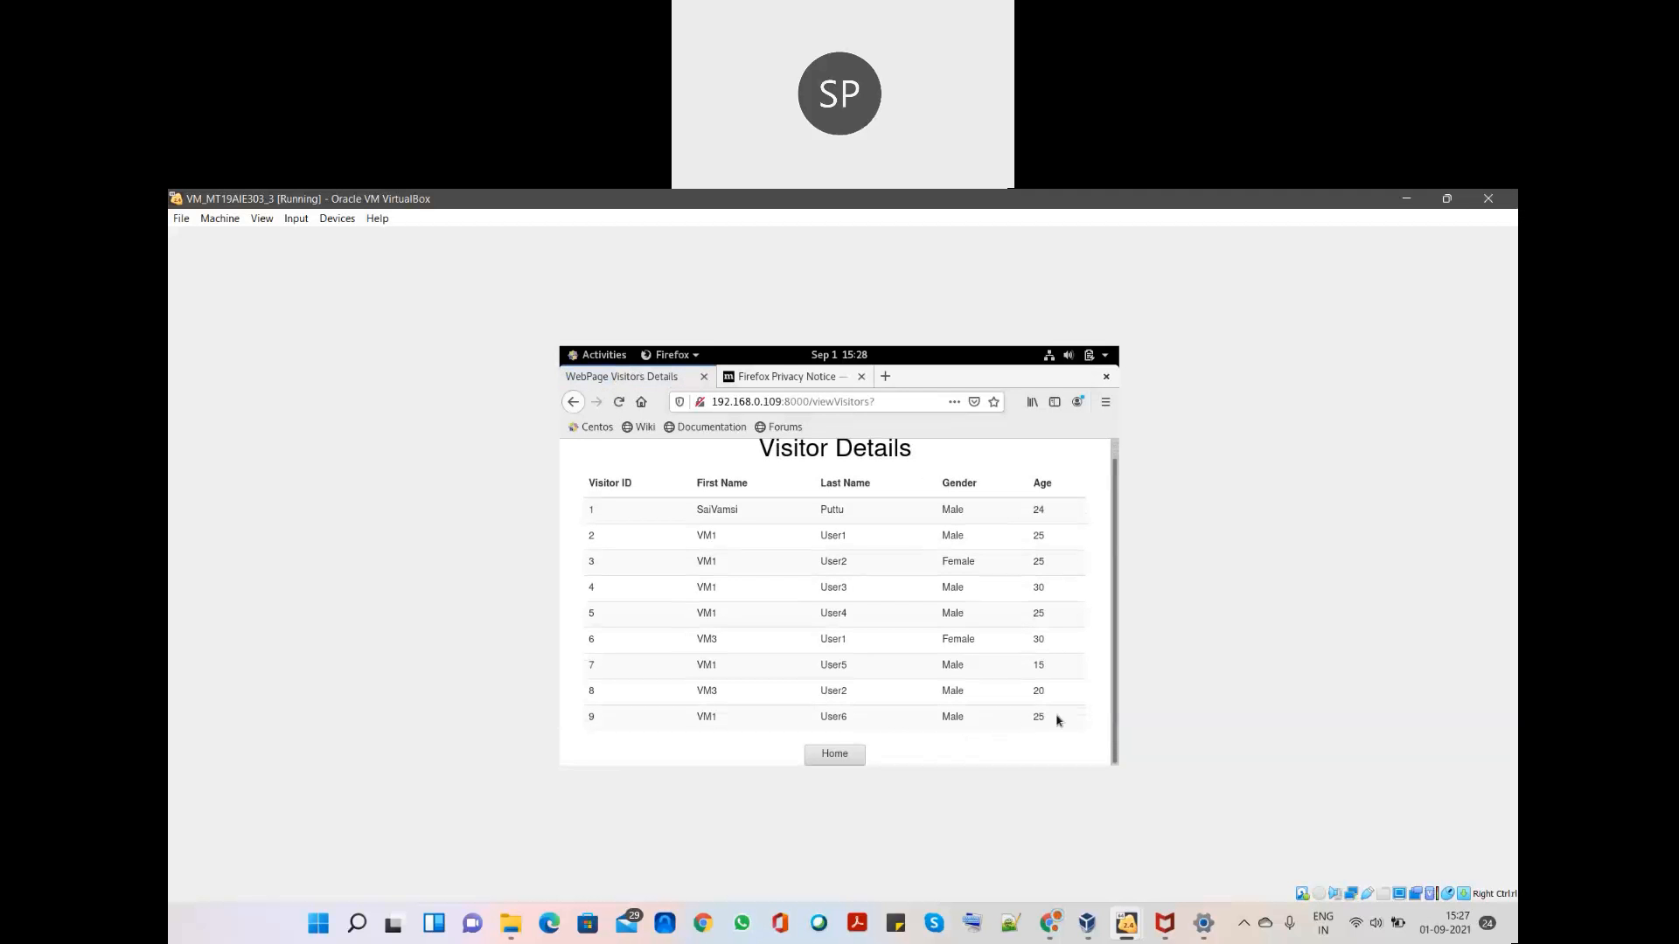
left_click_drag(830, 713, 592, 715)
left_click(592, 715)
left_click(837, 758)
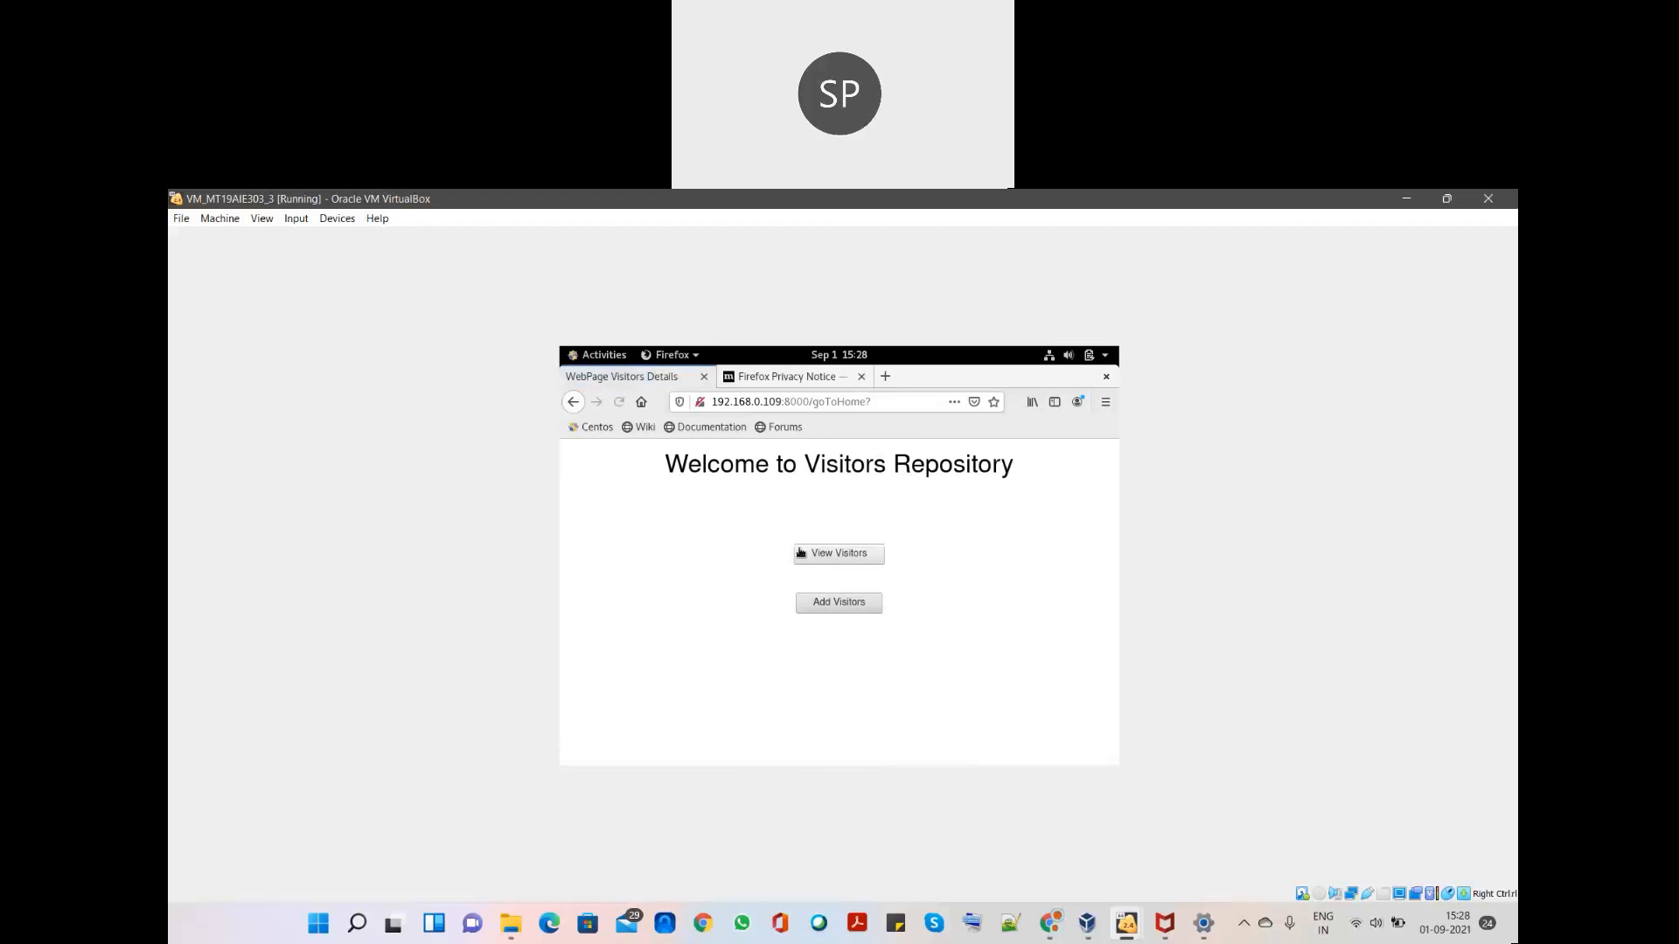
- Add visitor VM3 User3, Male, age 25 through the Add Visitors form
left_click(852, 600)
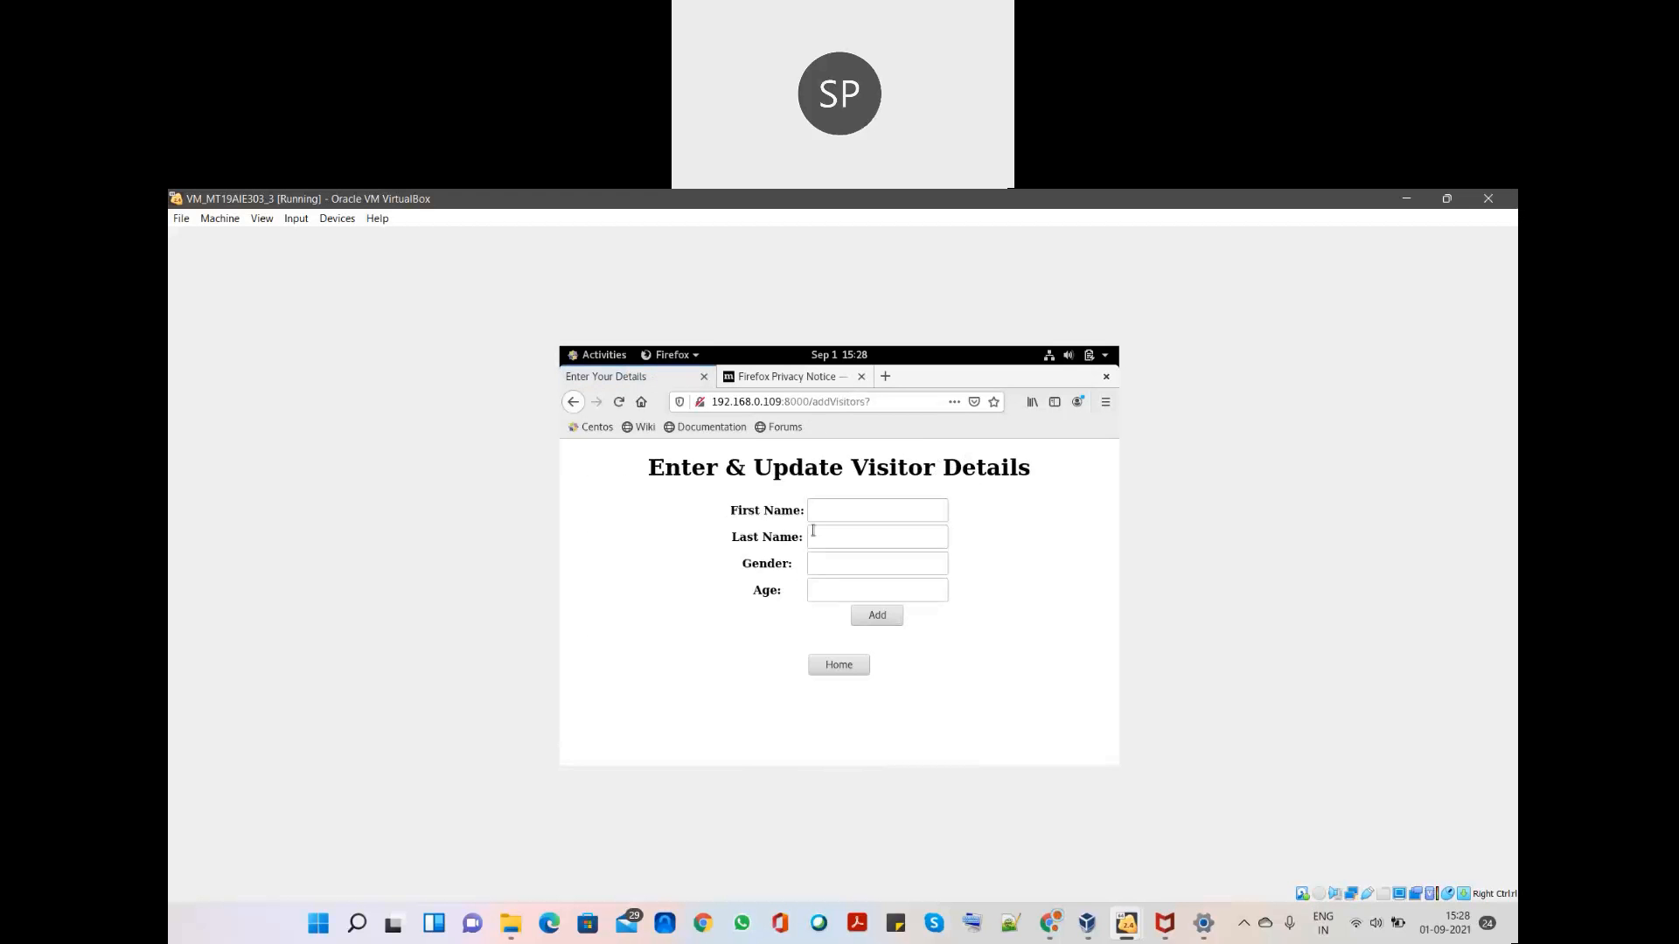
left_click(835, 513)
type("VM3")
key("Tab")
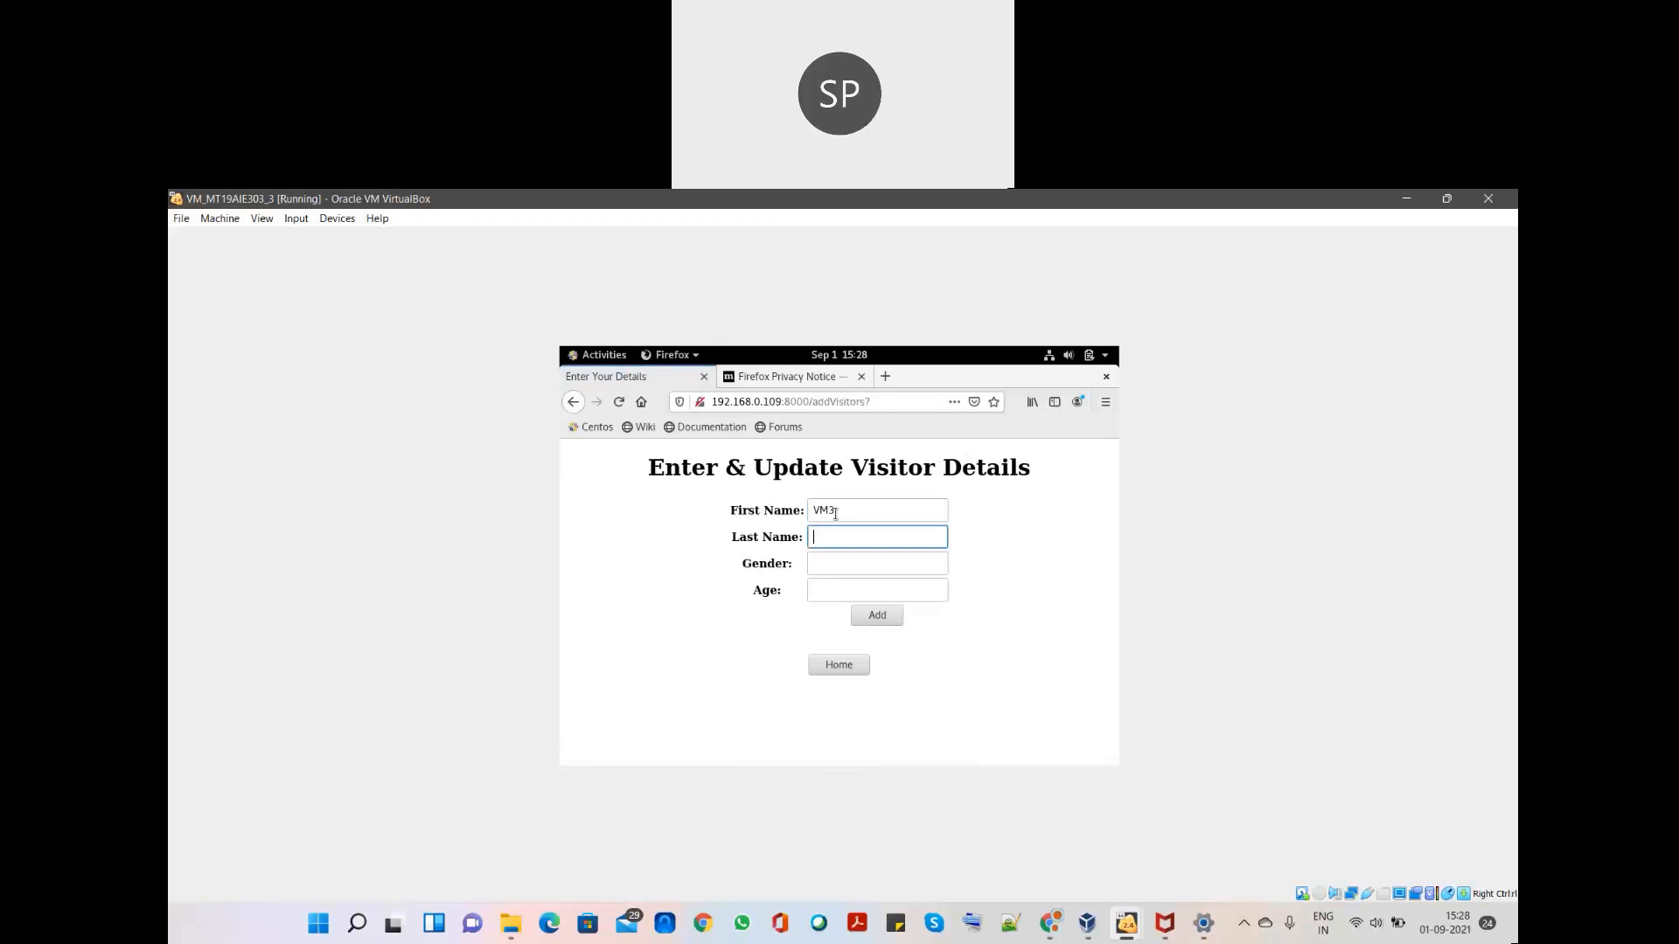
type("User3")
left_click(895, 588)
left_click(901, 569)
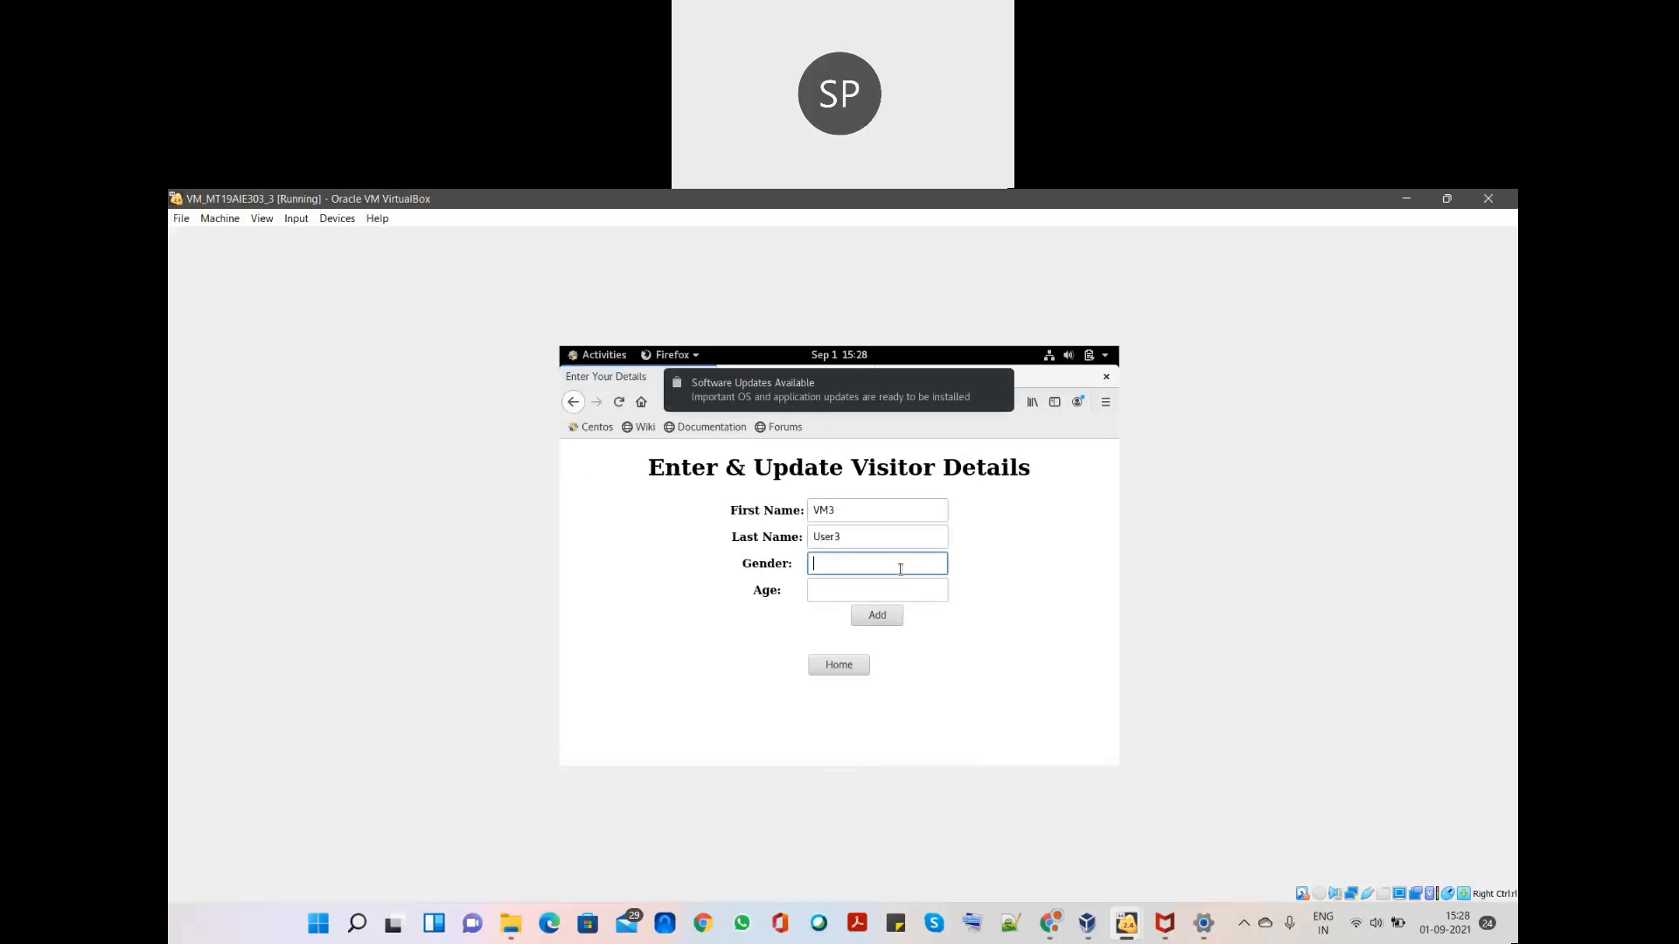
type("Male")
key("Tab")
type("2")
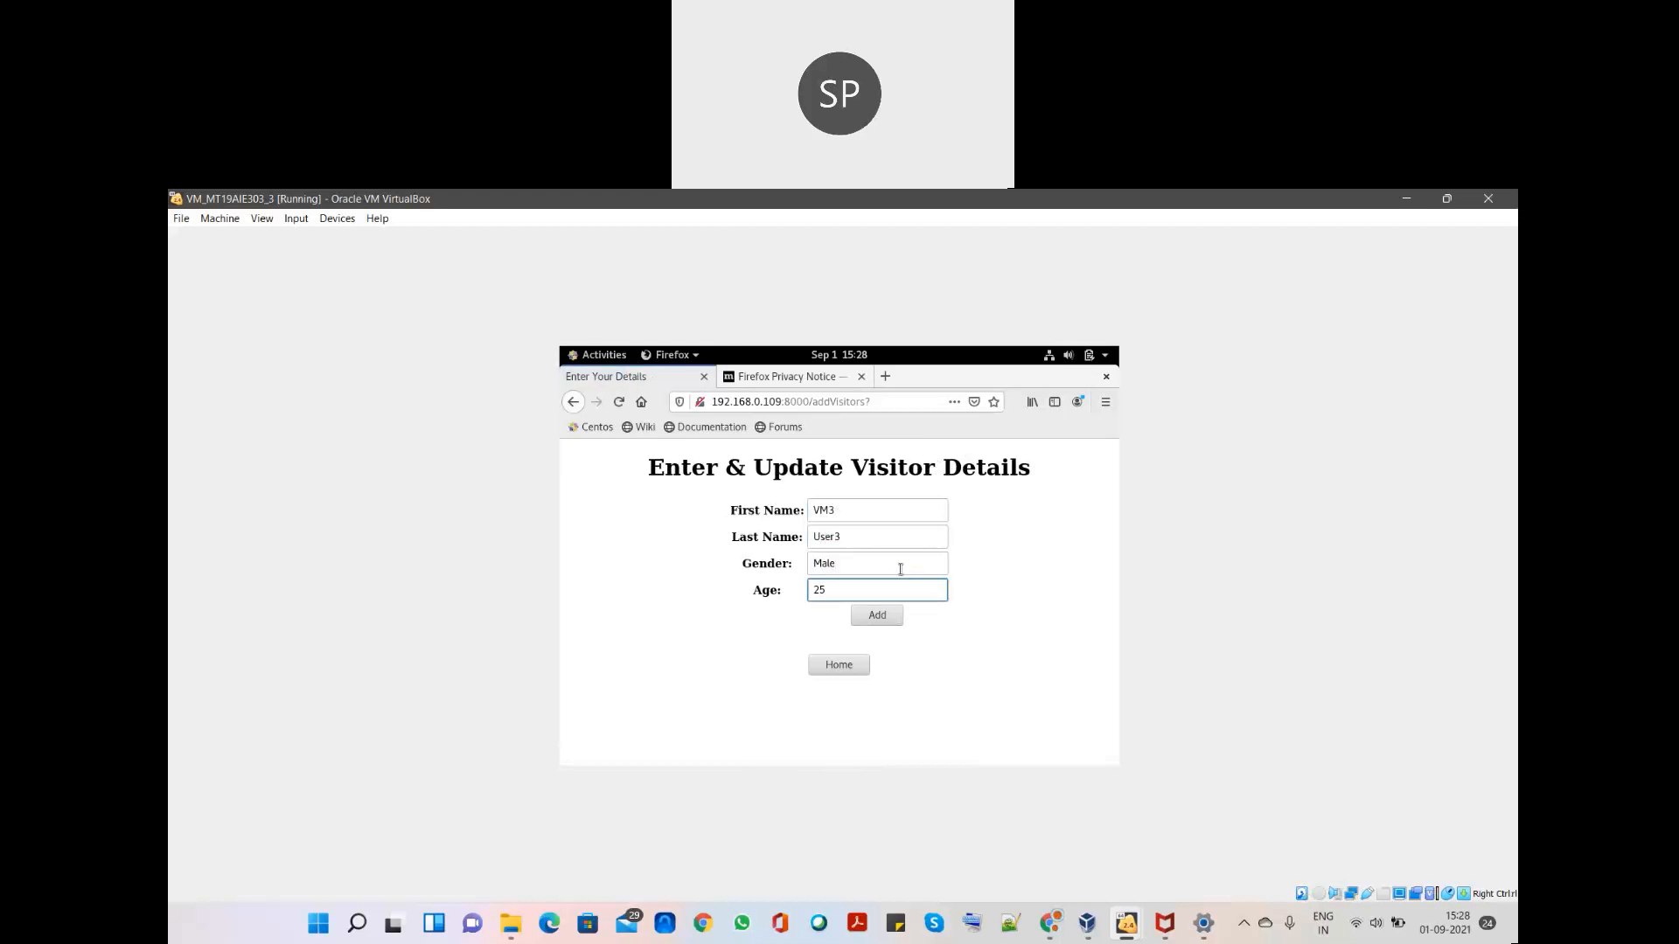
left_click(876, 615)
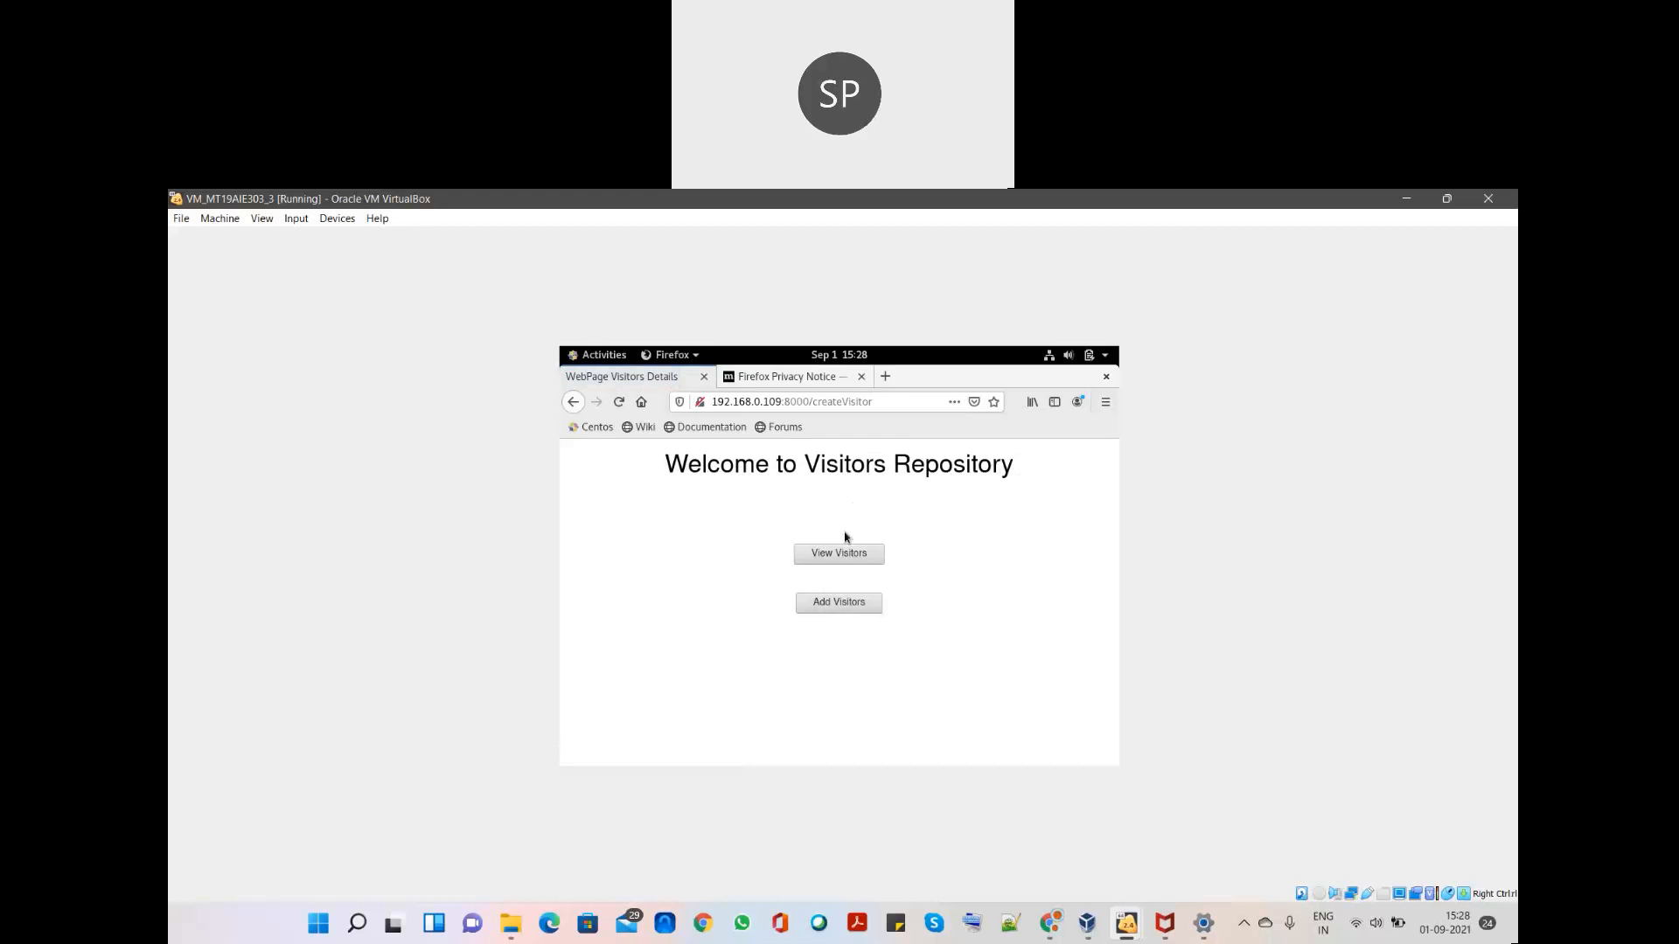
left_click(839, 556)
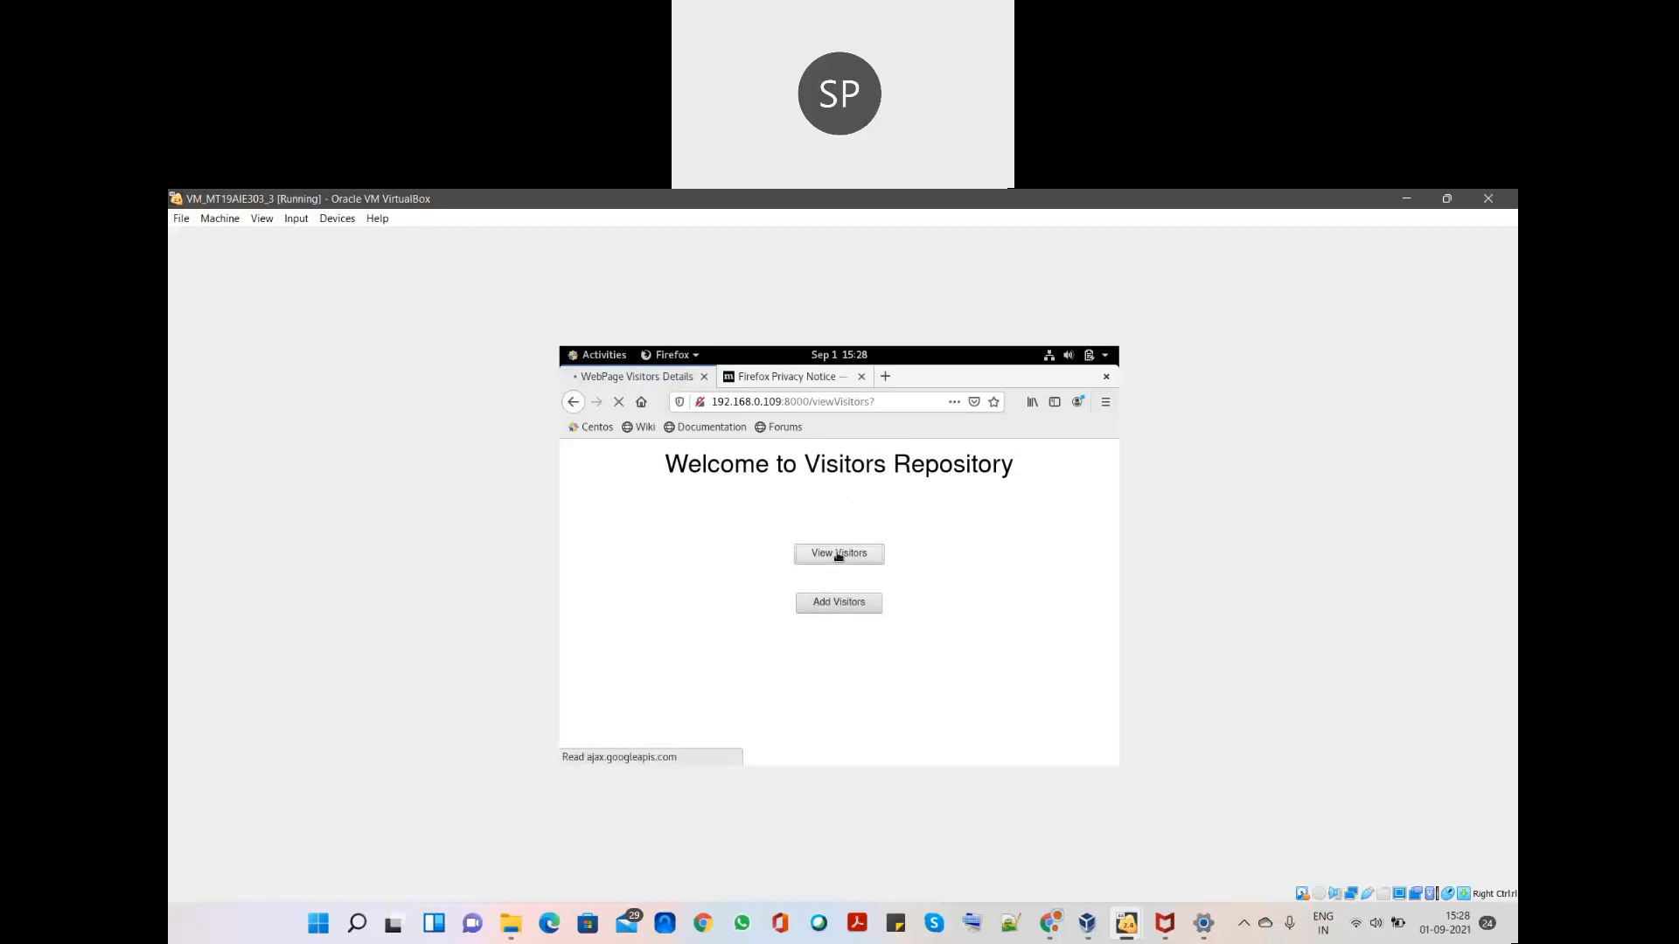
scroll(835, 612, "down", 1)
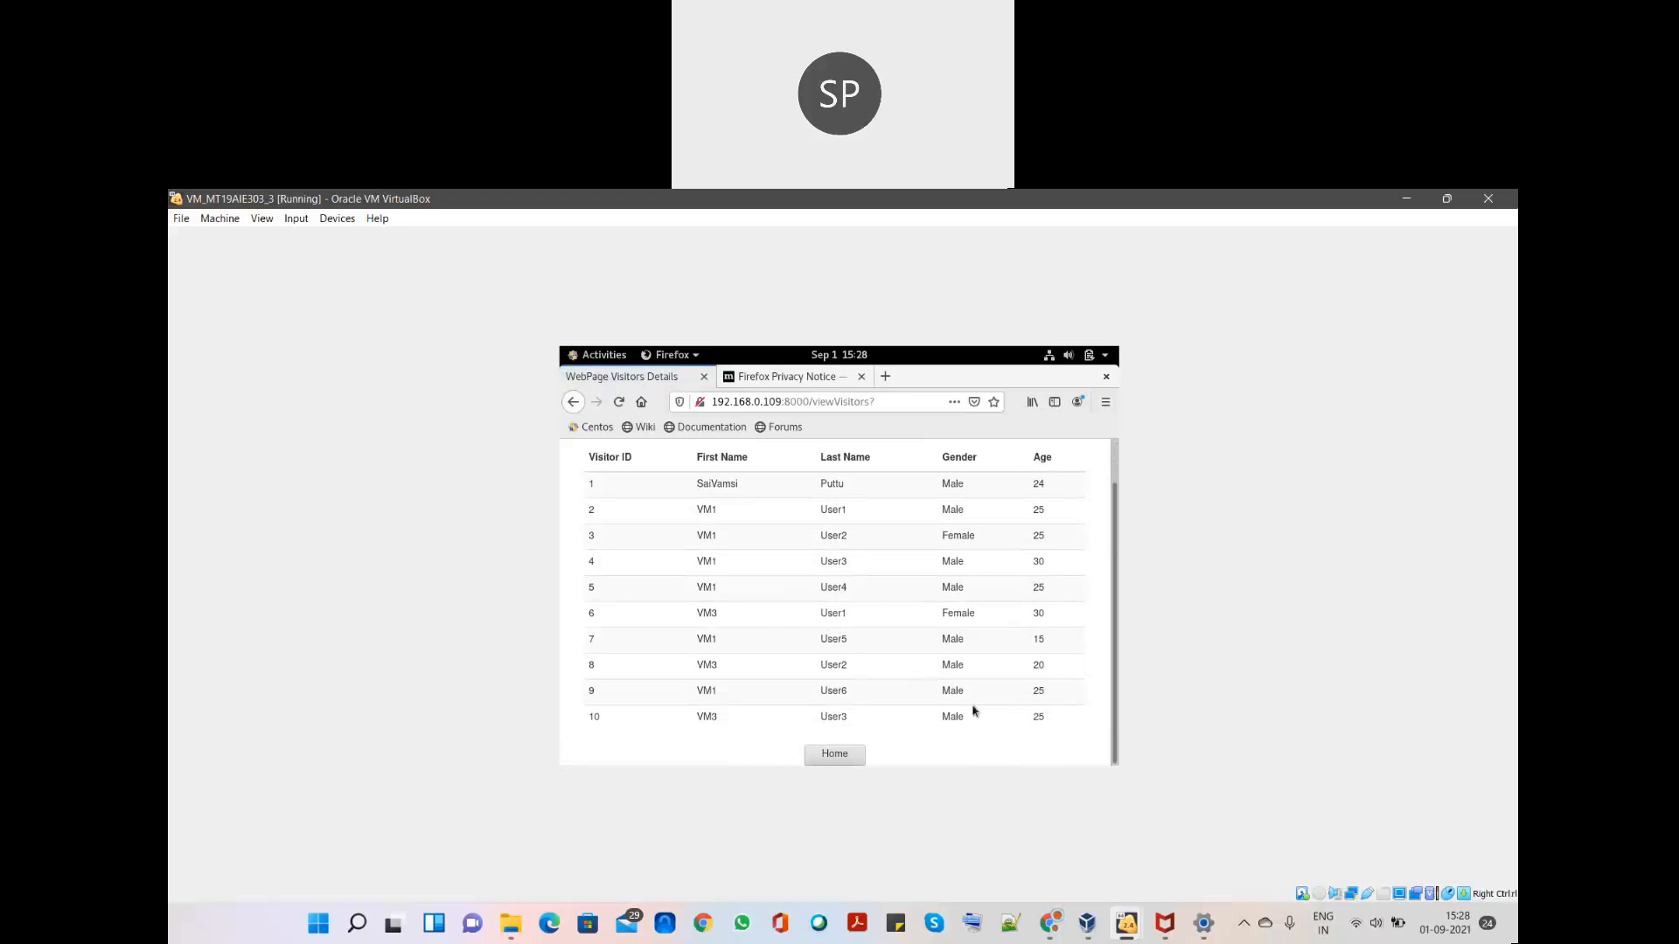
left_click_drag(1060, 717, 673, 717)
left_click(735, 690)
left_click(830, 755)
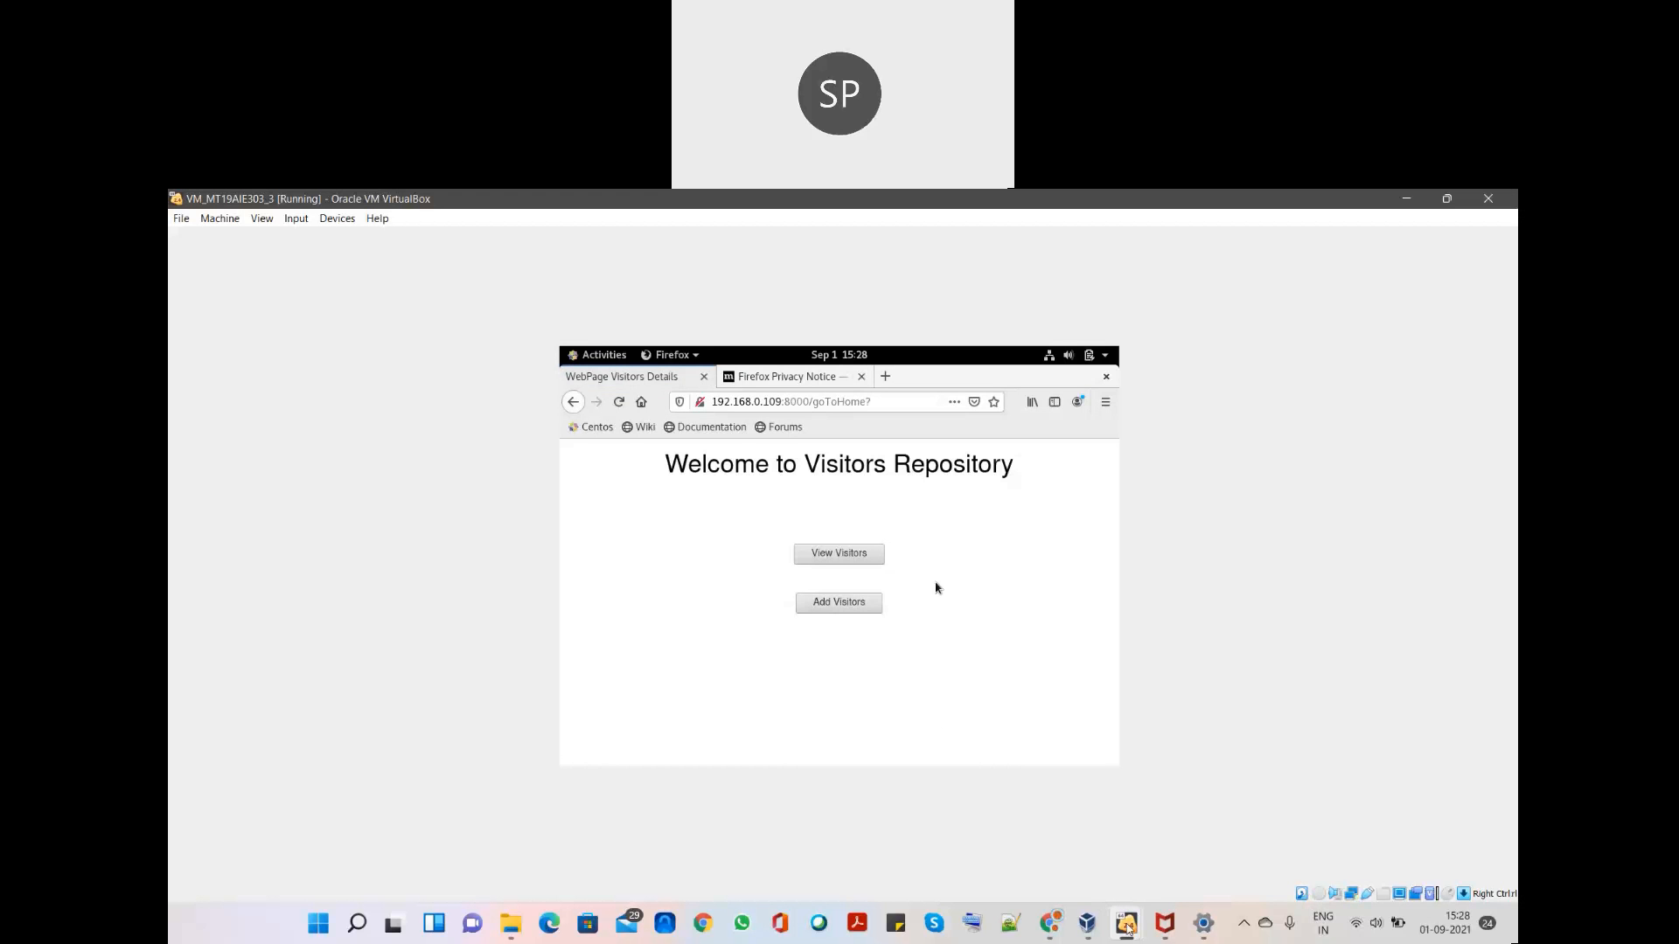
- On VM2, rerun select * from visitors; to confirm row 10 is VM3 User3, then switch to Chrome
mouse_move(1127, 927)
left_click(1127, 830)
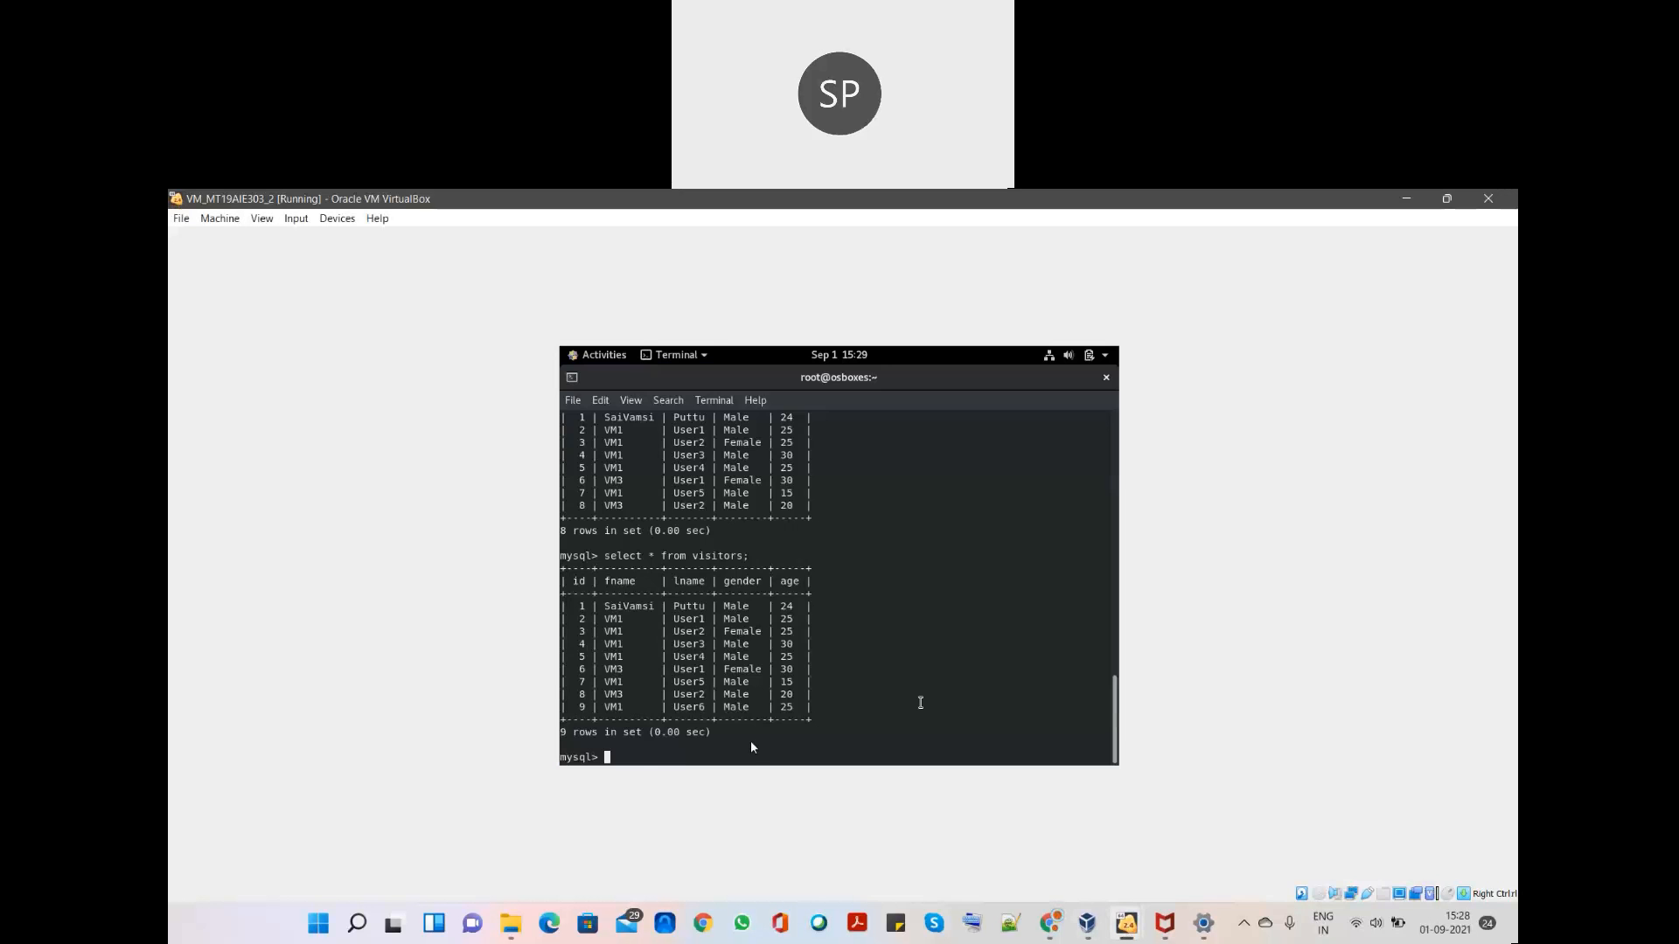
key("Up")
key("Return")
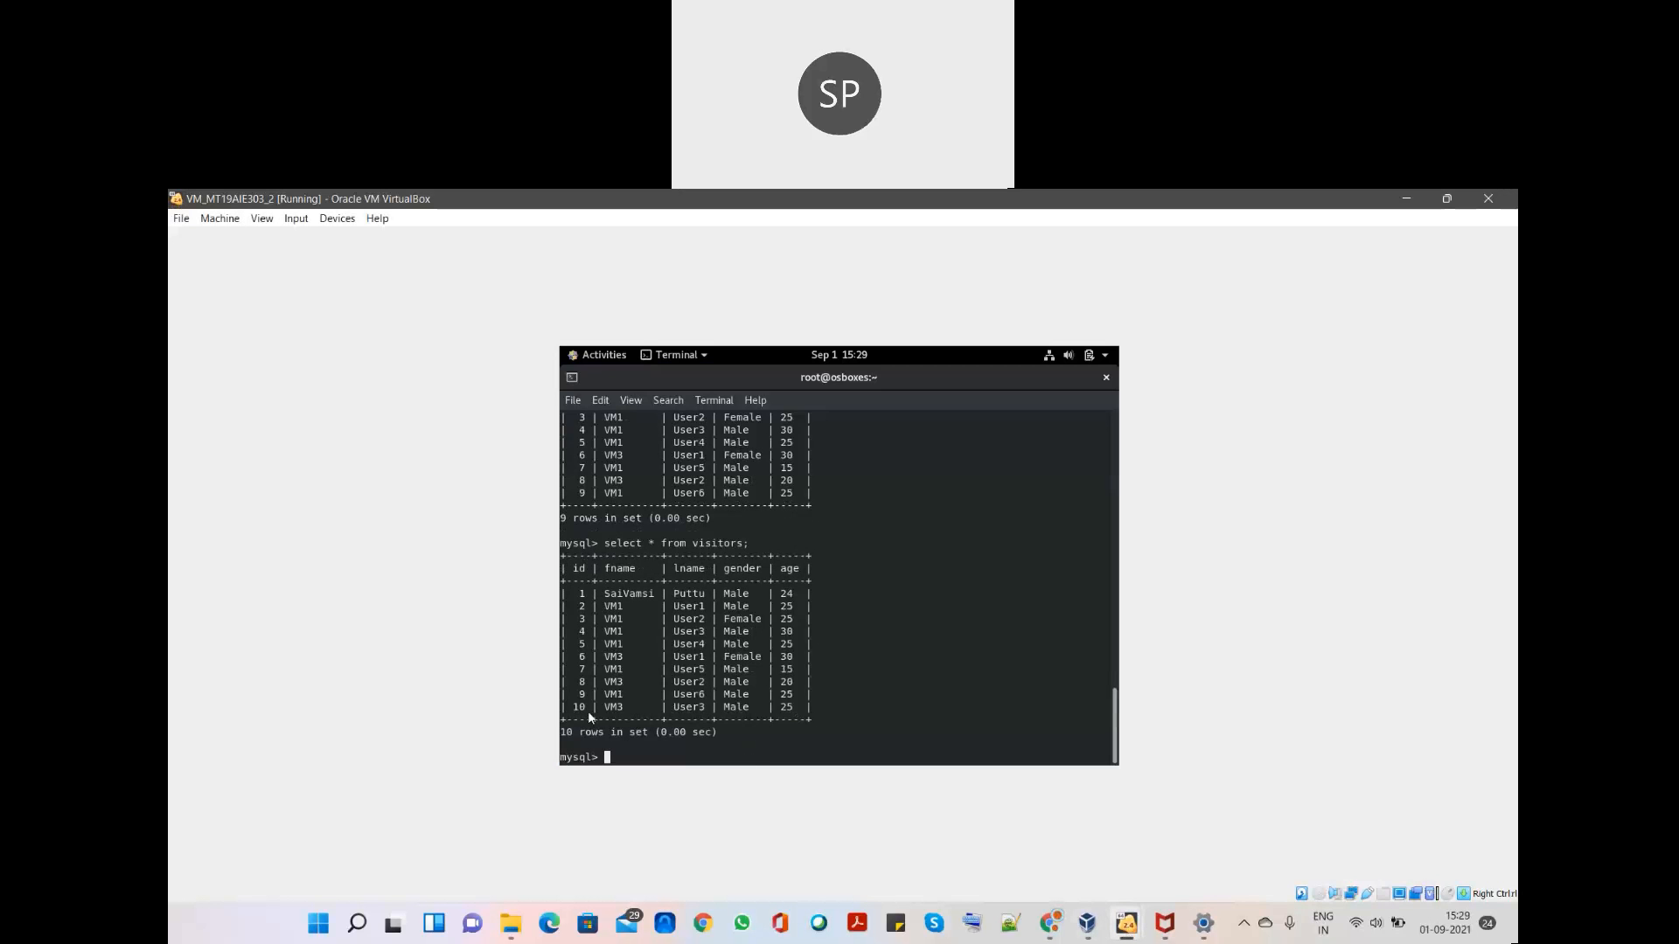
left_click_drag(793, 708, 561, 707)
left_click(836, 684)
left_click(1050, 924)
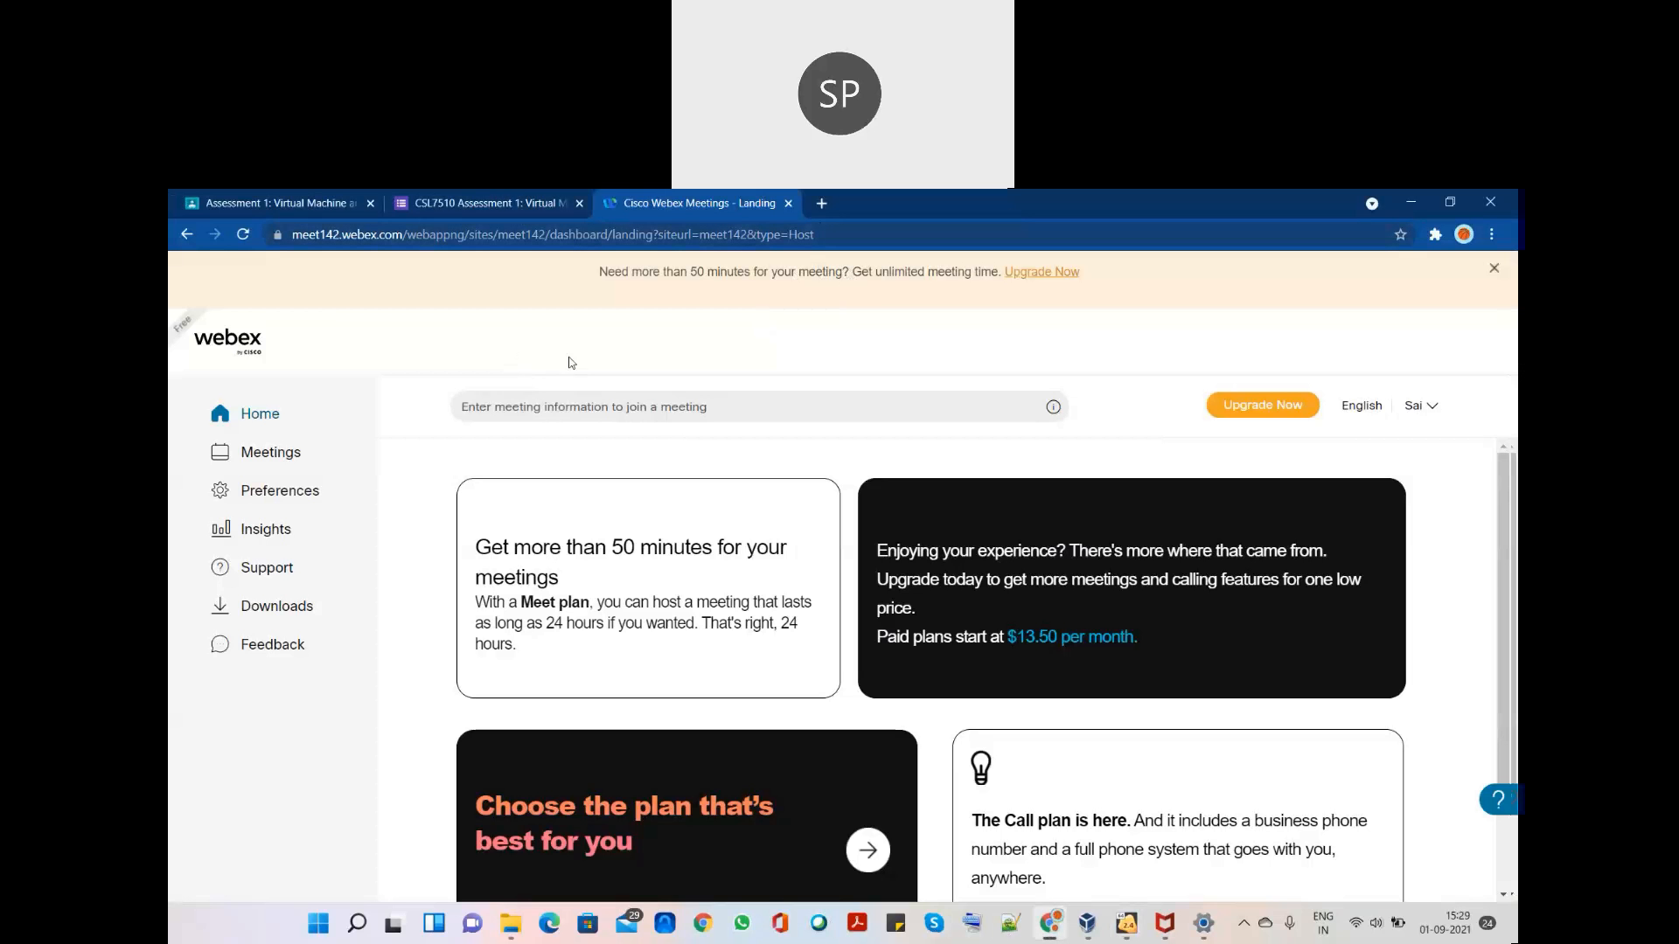
- In a new Chrome window, load the visitors app at 192.168.0.109:8000/show
left_click(703, 923)
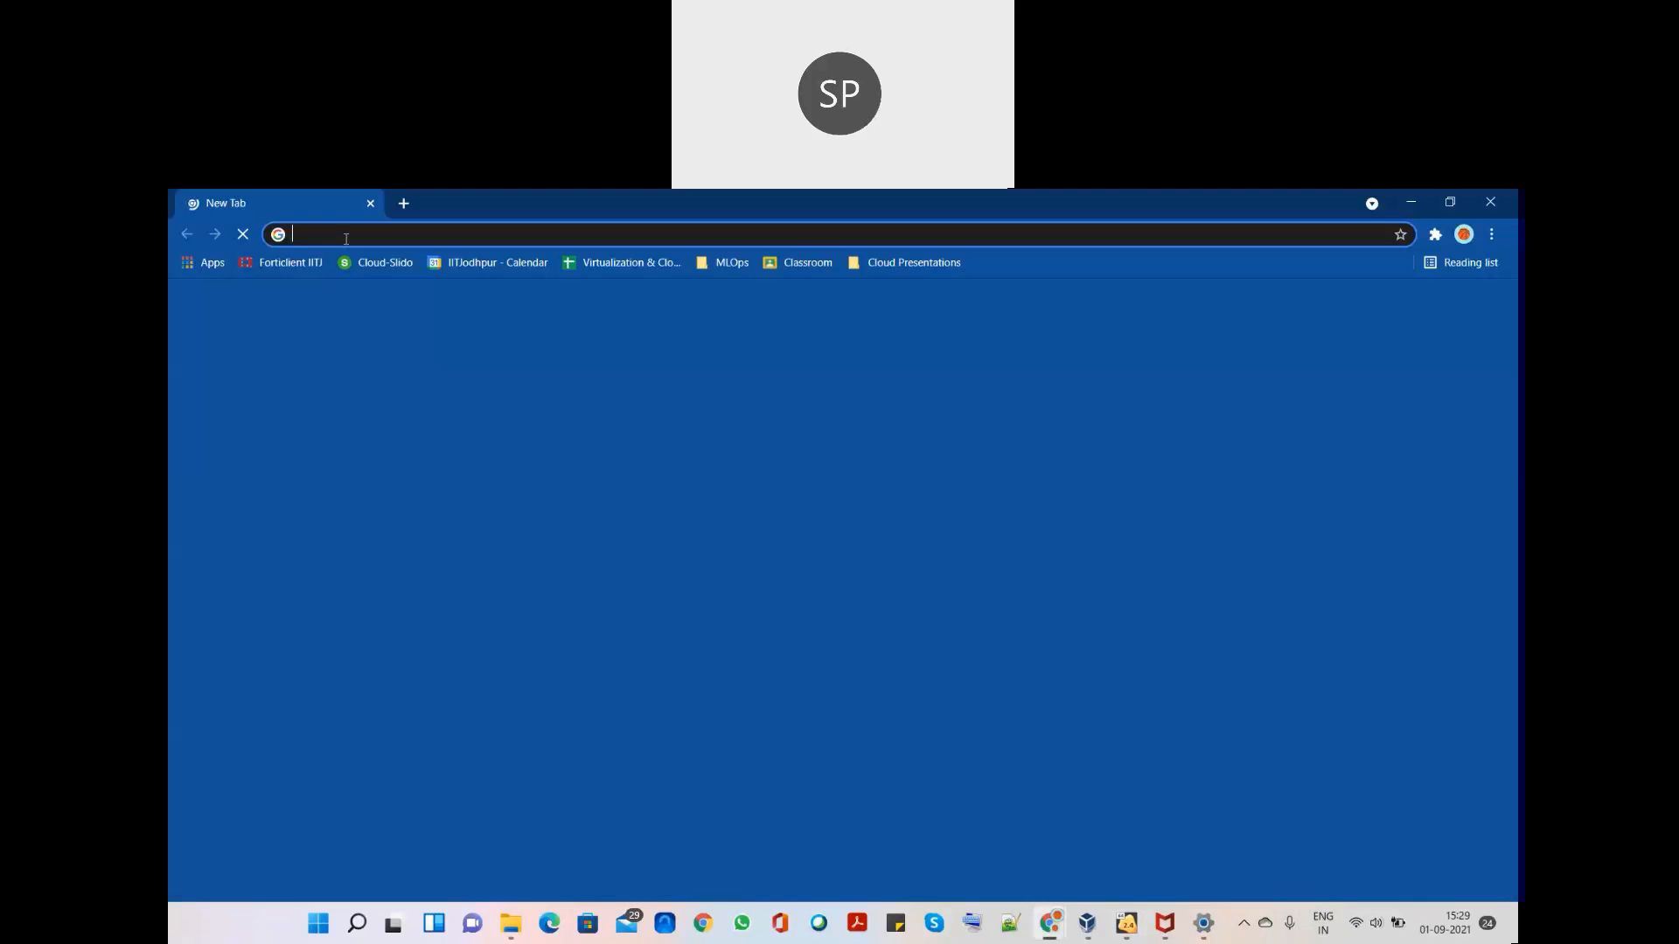
left_click(346, 239)
type("192")
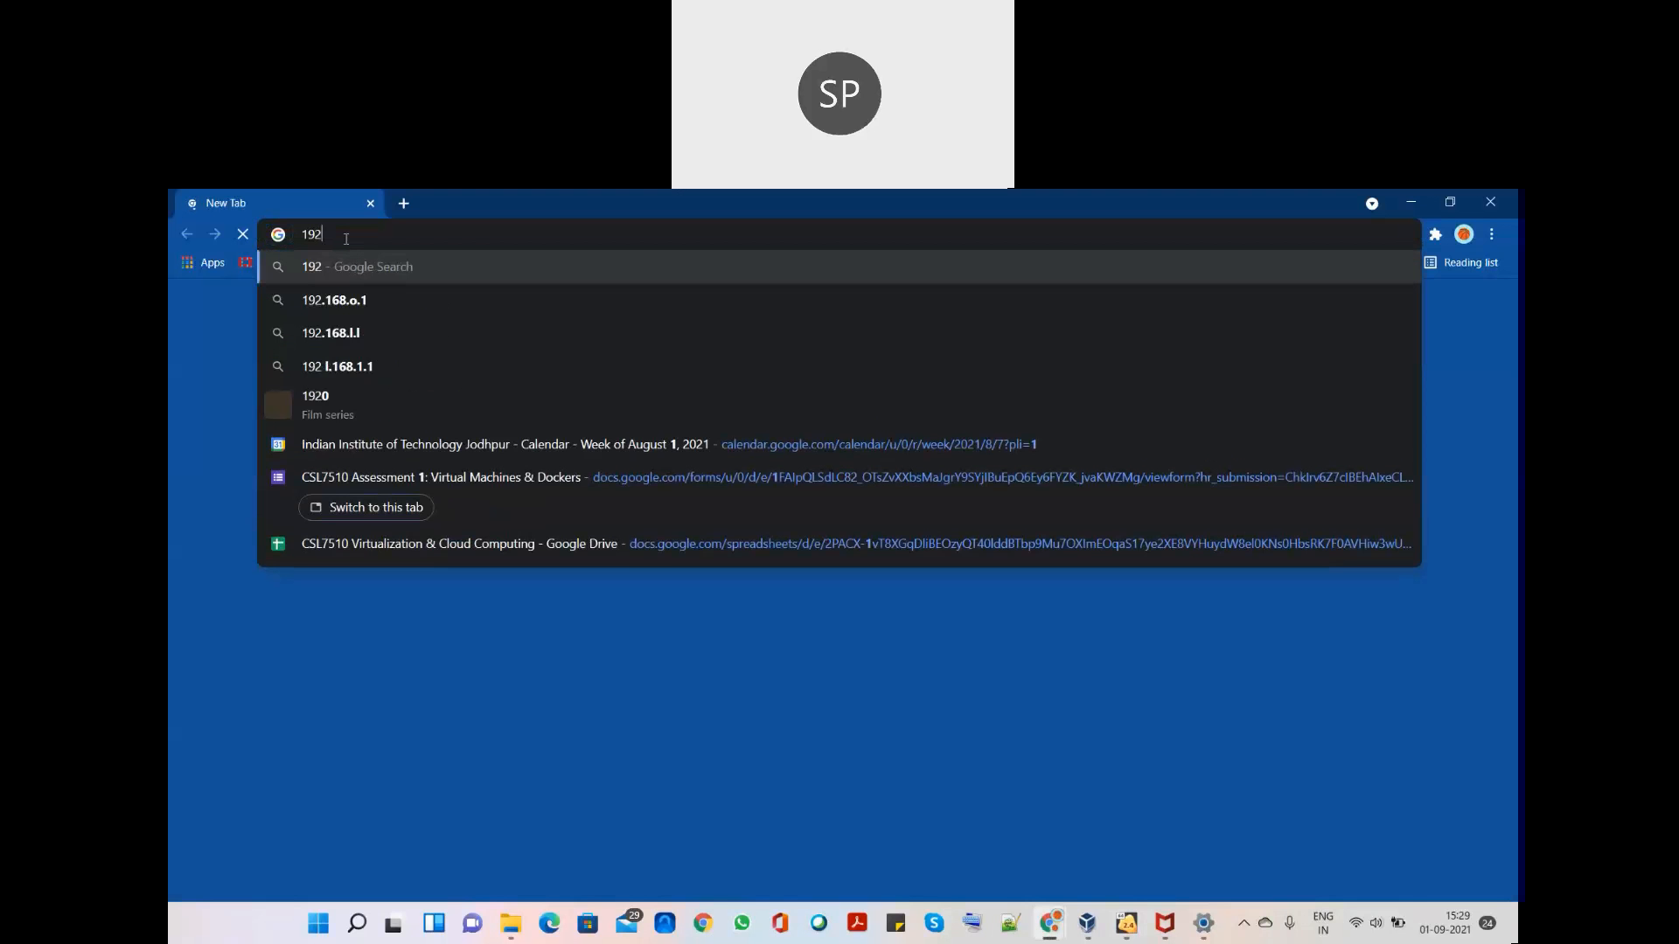
type(".168.0.109:800")
type("0/show")
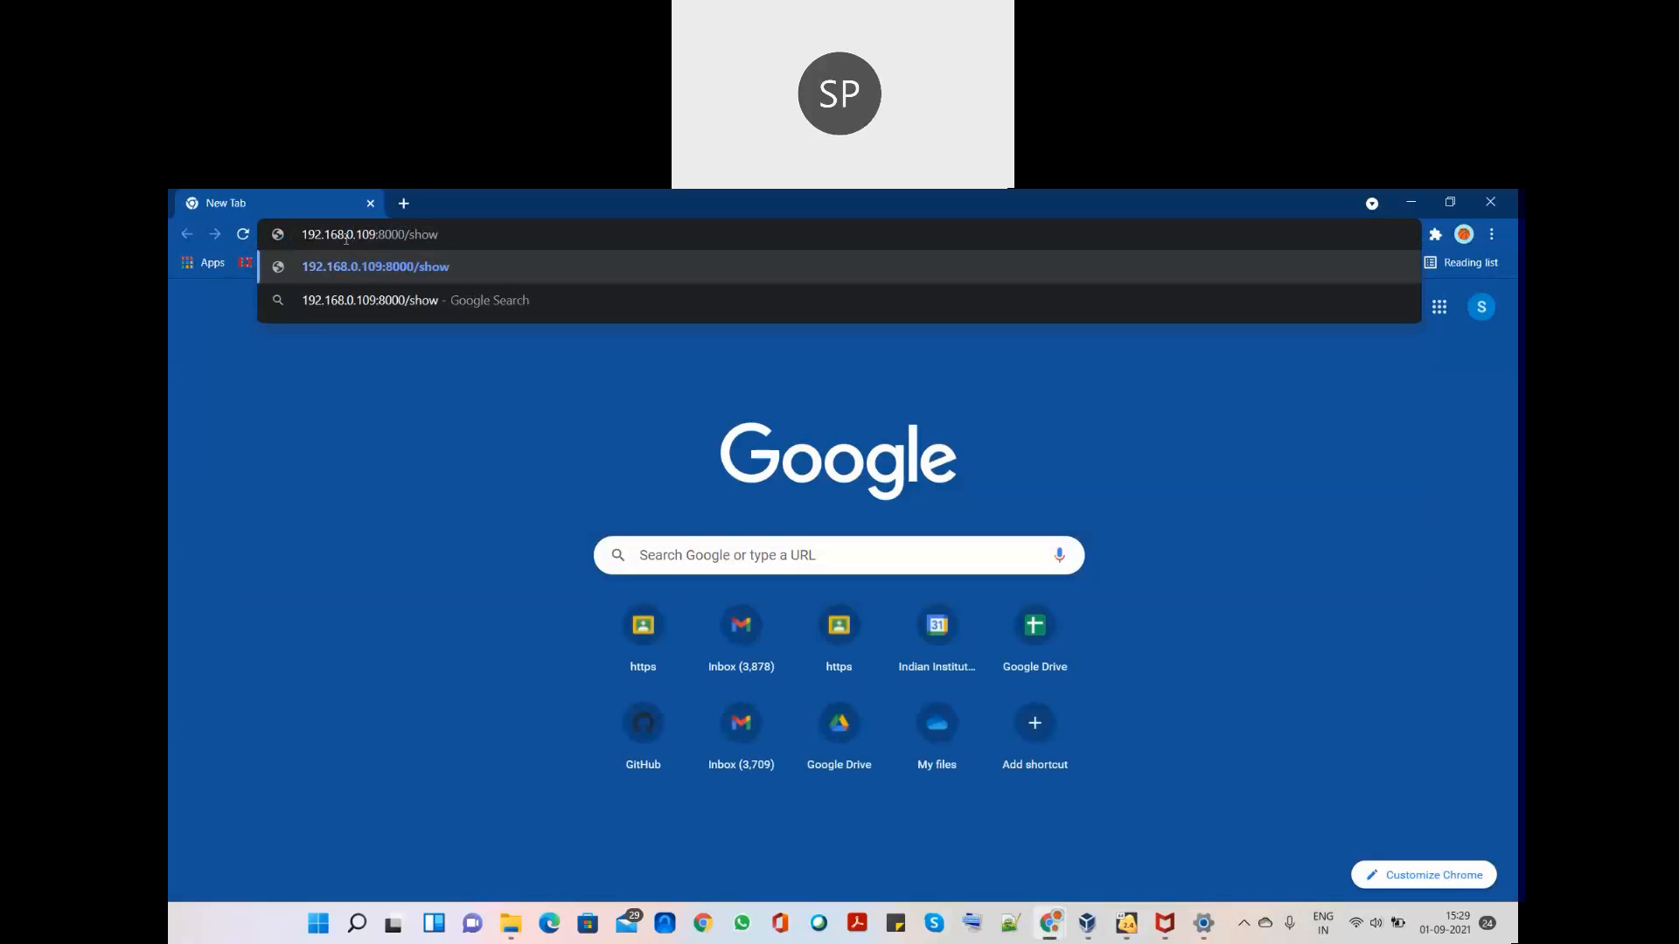
left_click(328, 270)
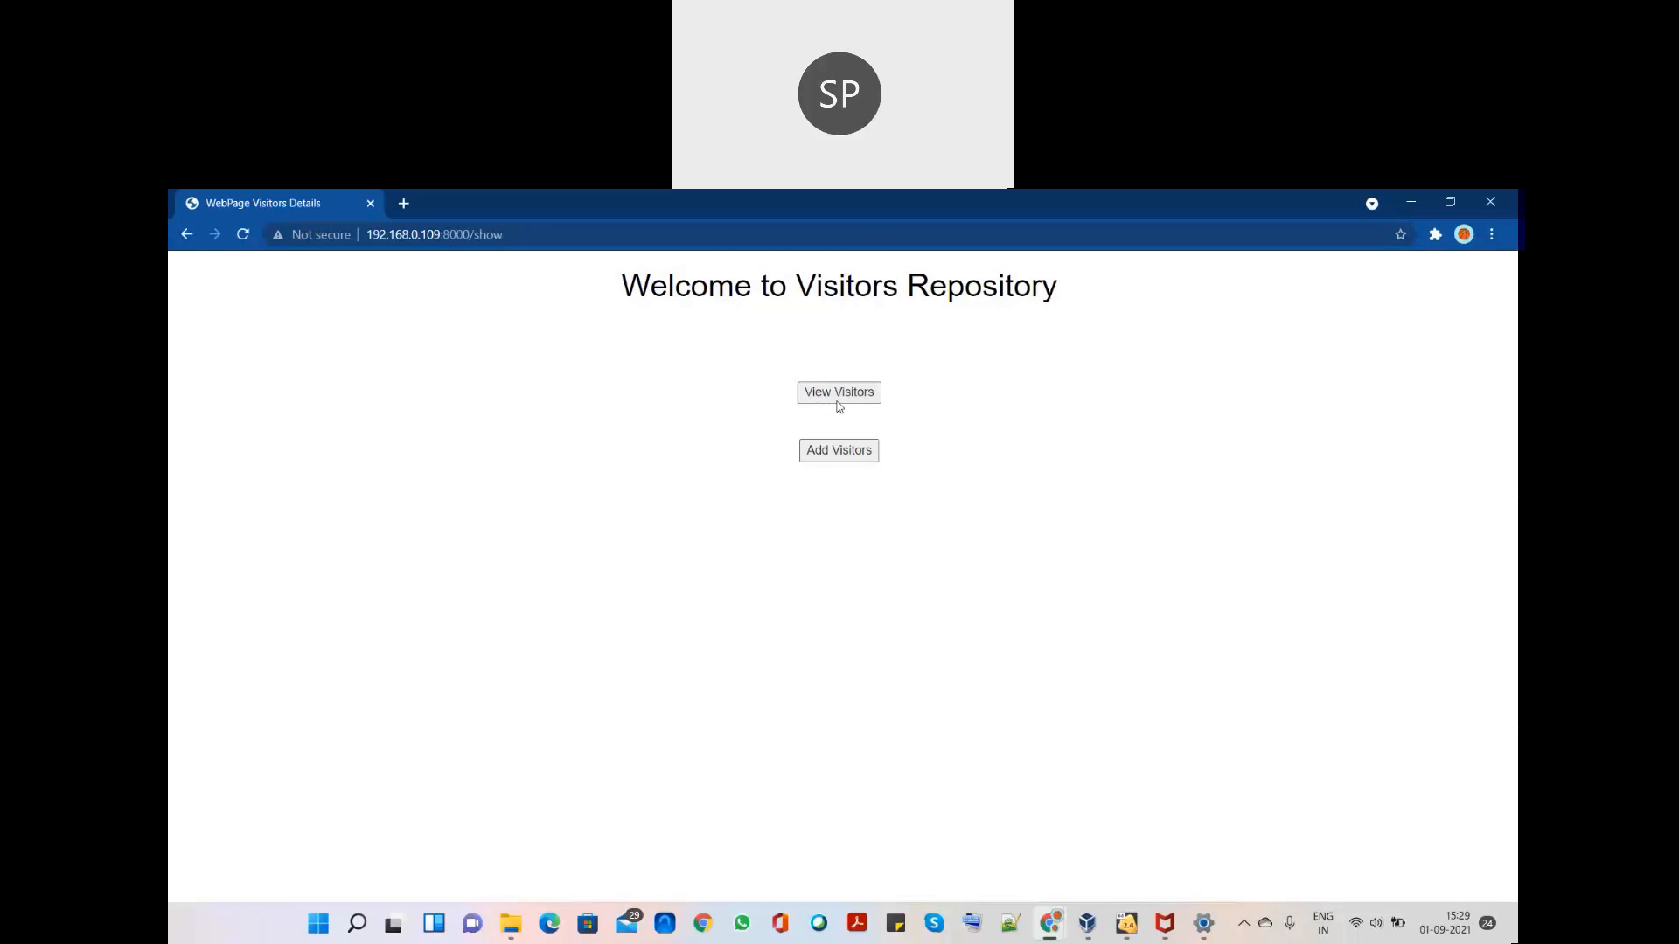
left_click(838, 406)
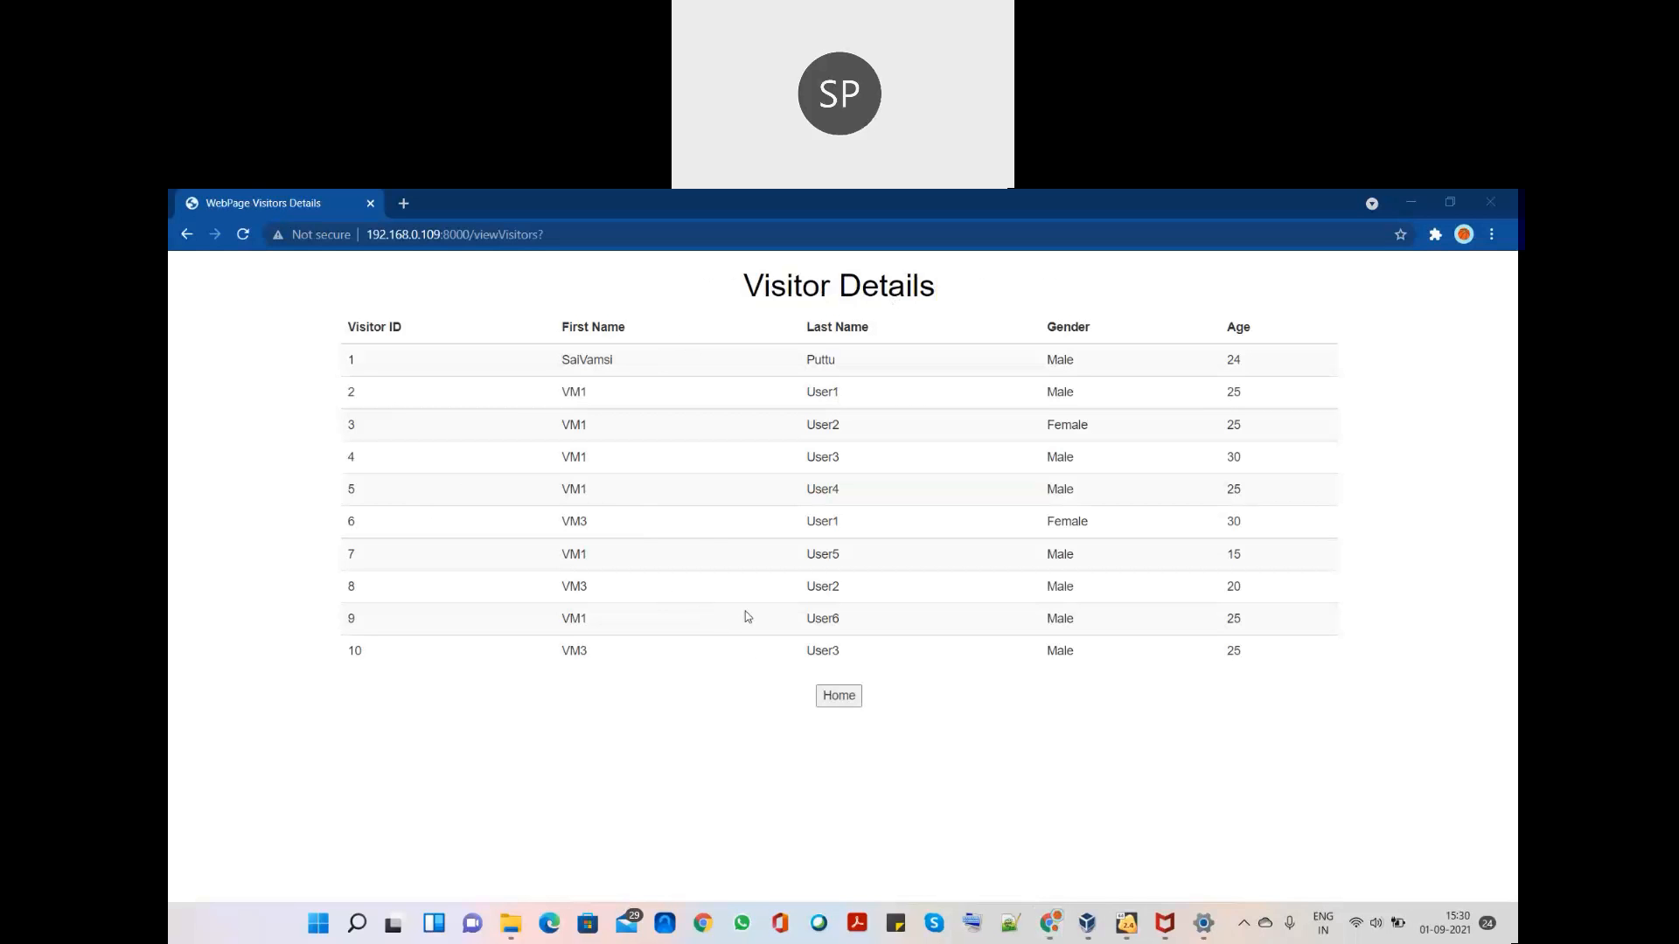
left_click(821, 696)
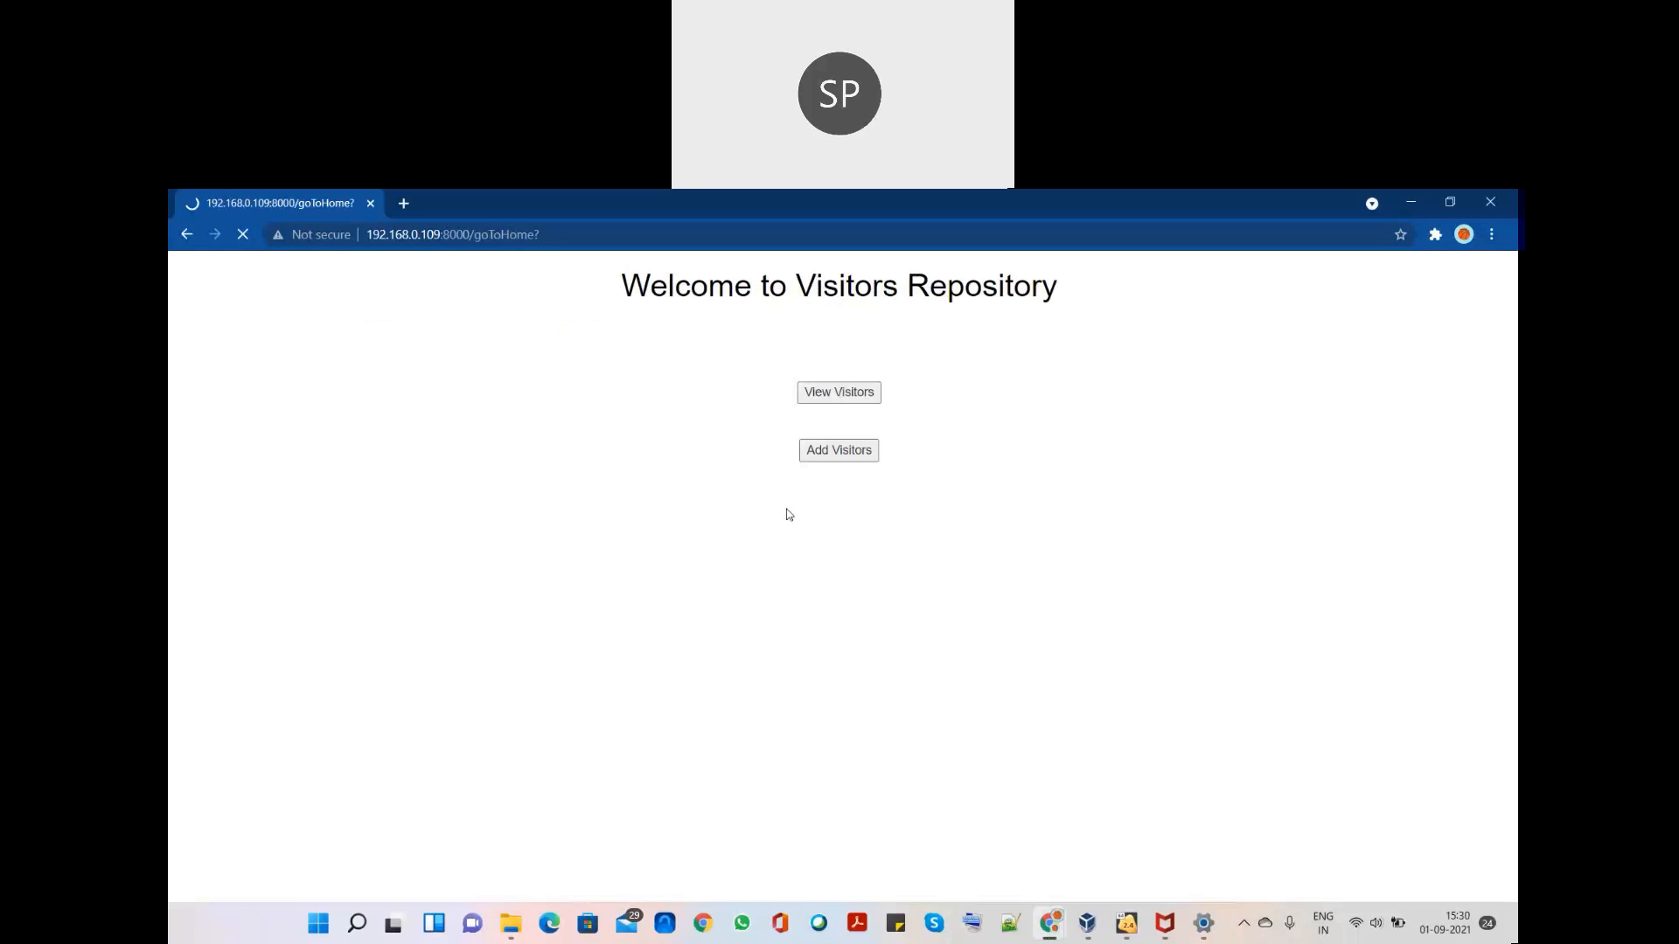
- Add visitor Local User1, Male, age 30 through the Add Visitors form
left_click(836, 452)
left_click(849, 326)
type("Local")
key("Tab")
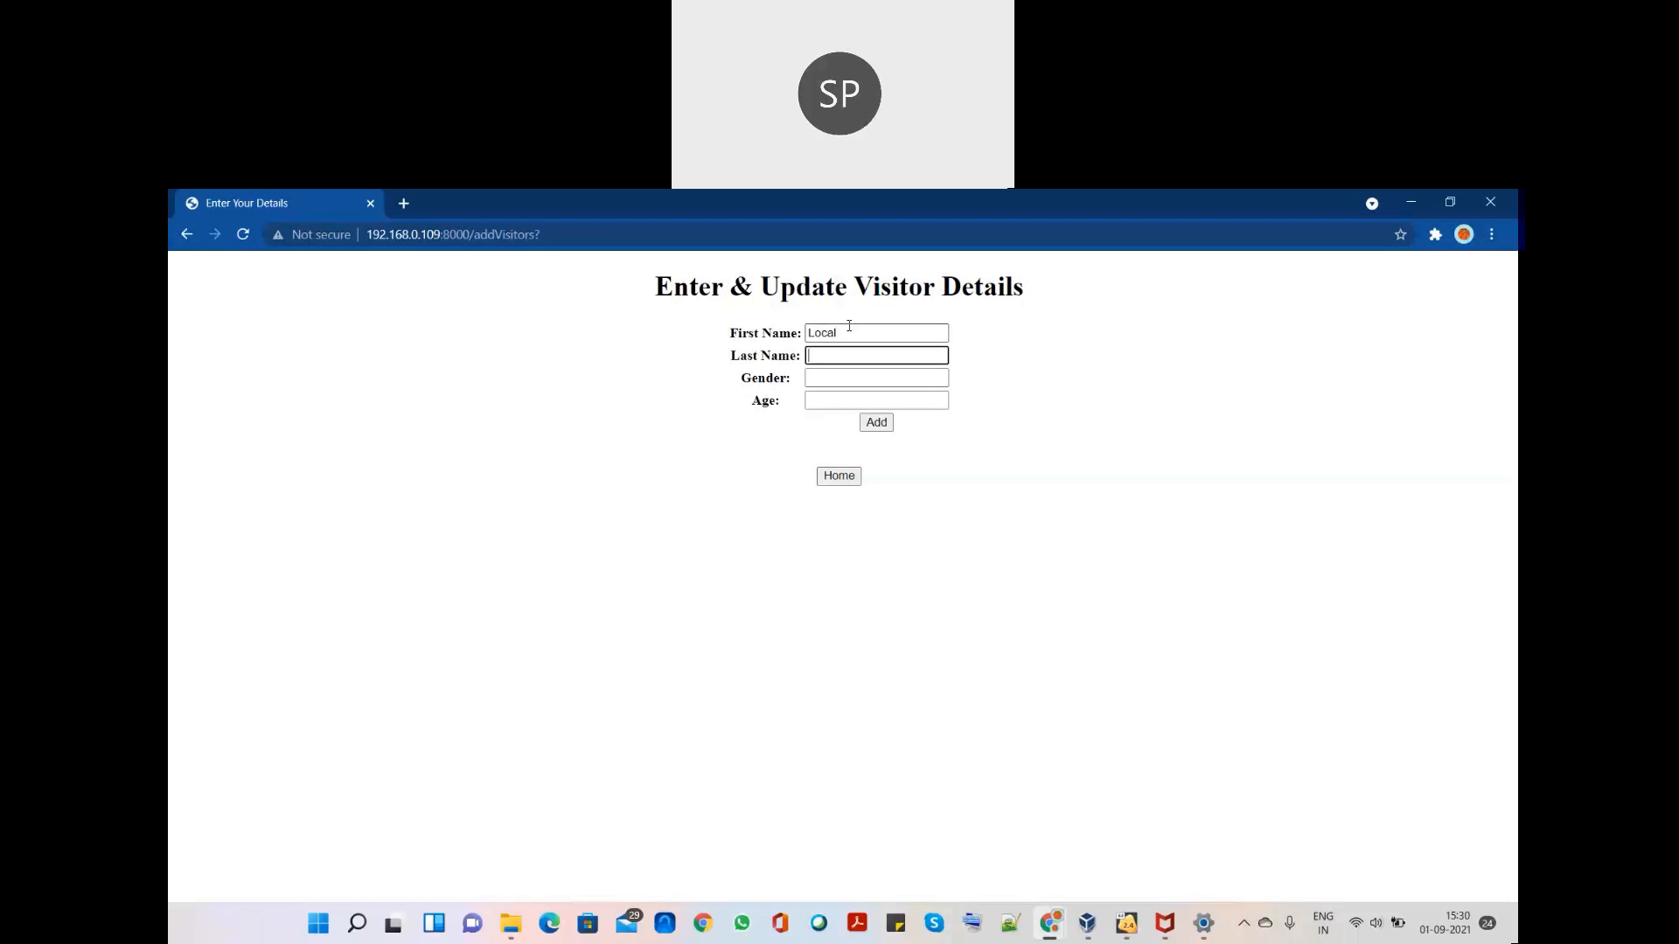
type("User1")
key("Tab")
type("Male")
key("Tab")
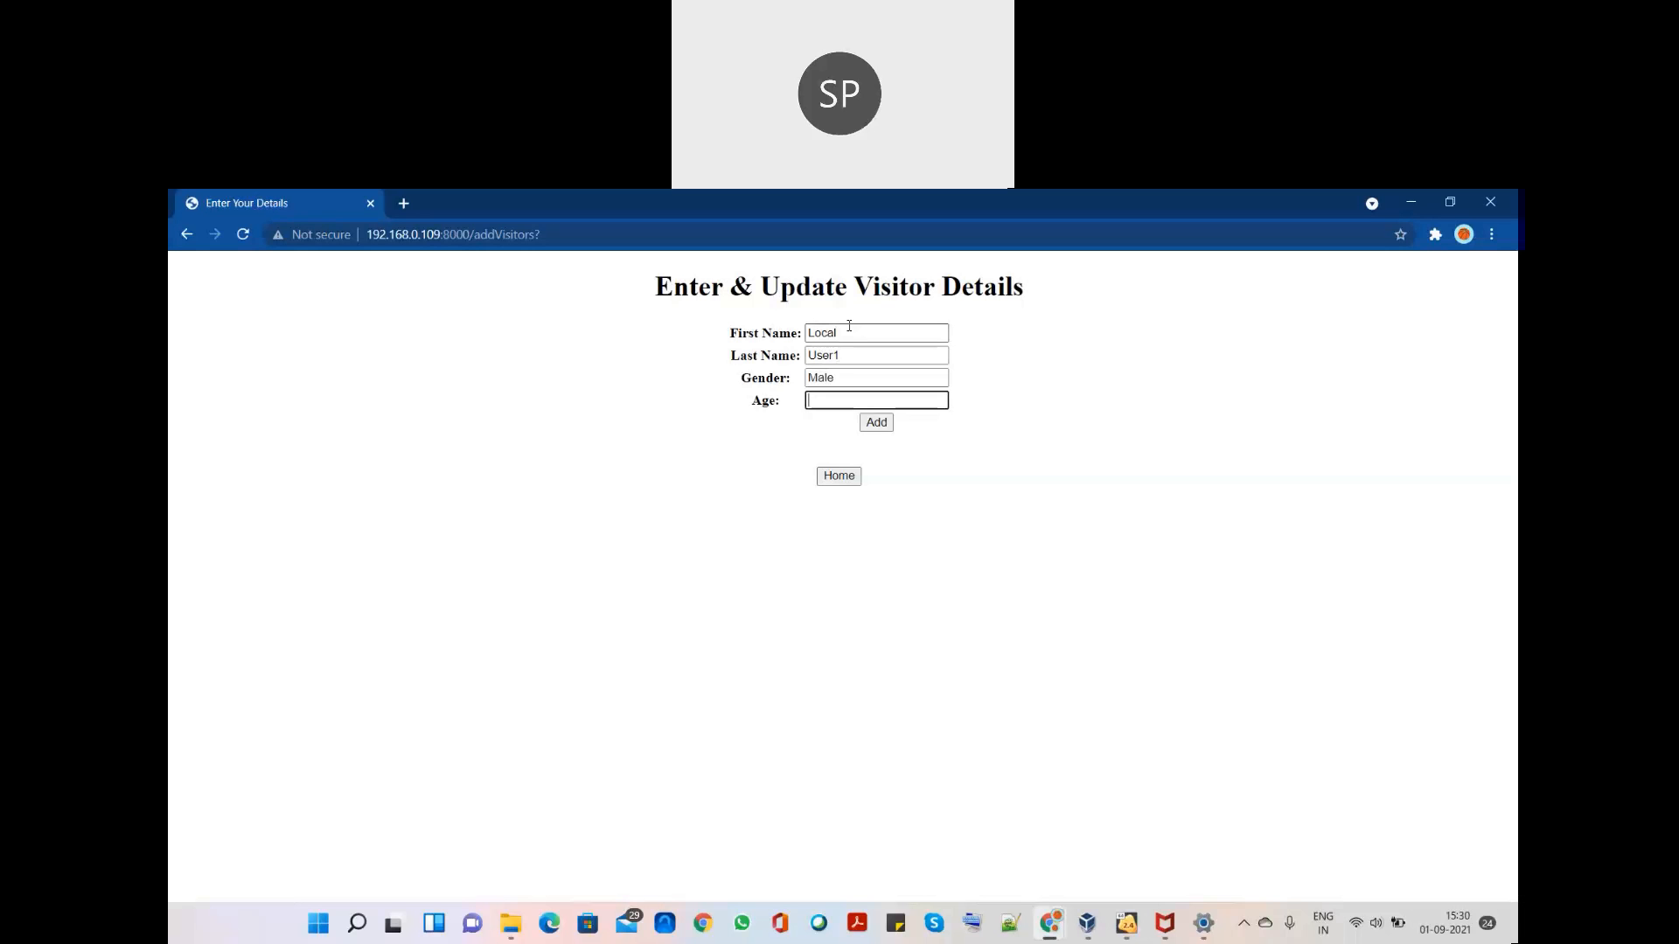
type("30")
left_click(875, 425)
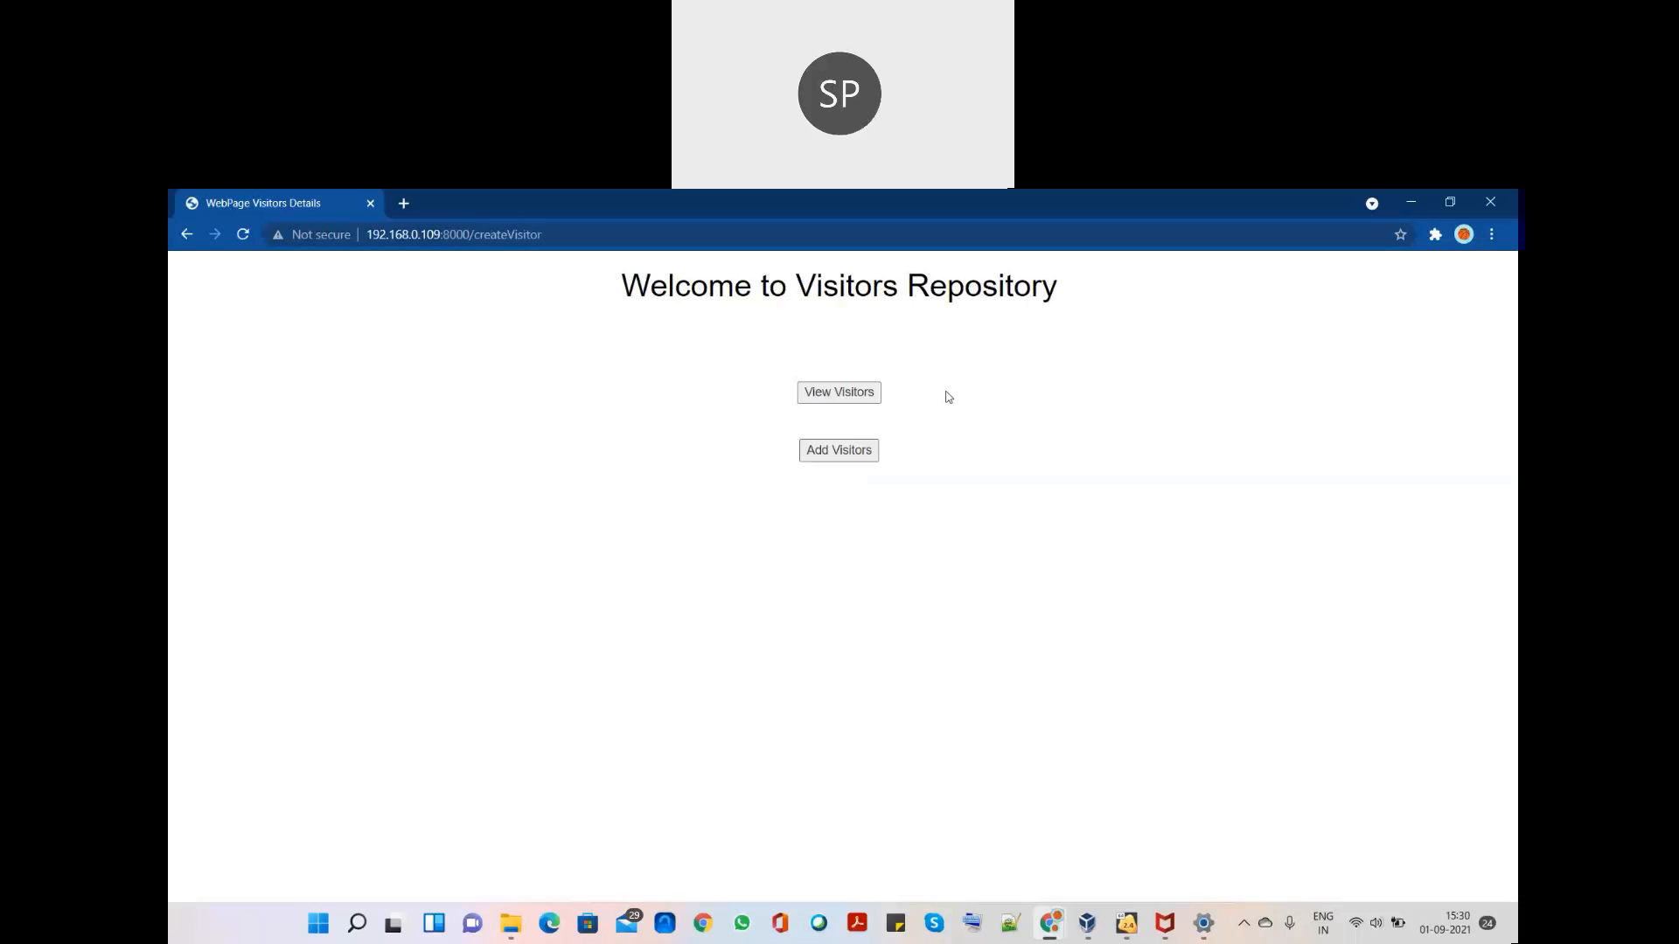
- Show Visitor Details and check that row 11 is Local User1
left_click(855, 397)
left_click_drag(1249, 688, 405, 696)
left_click(349, 695)
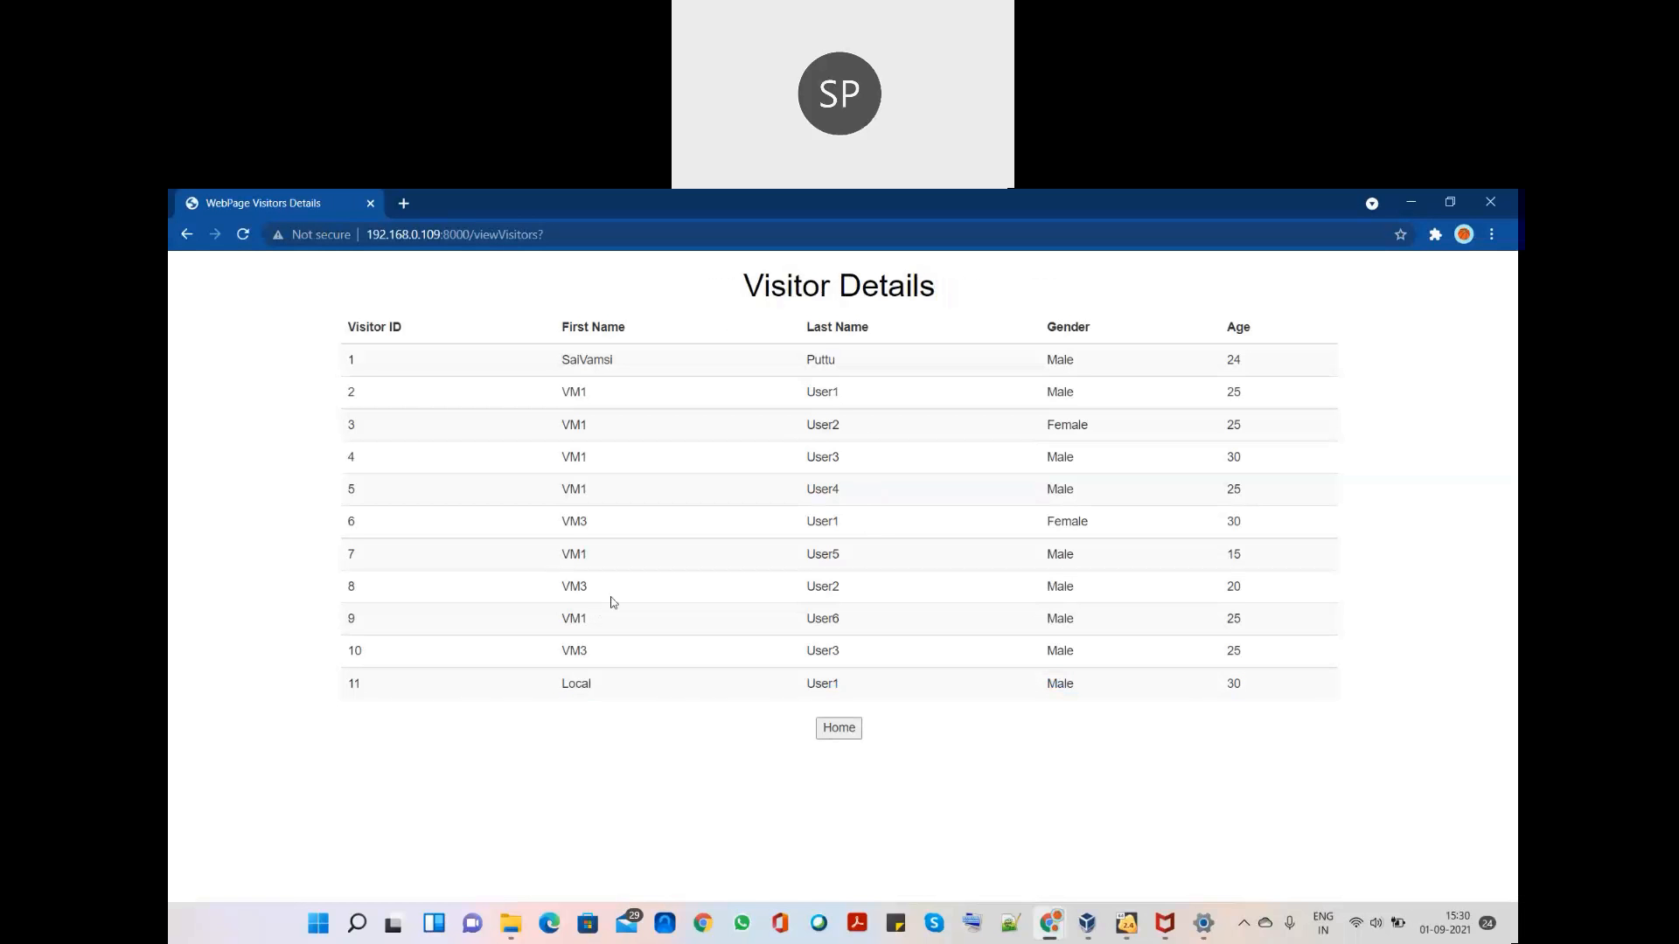
left_click(1126, 927)
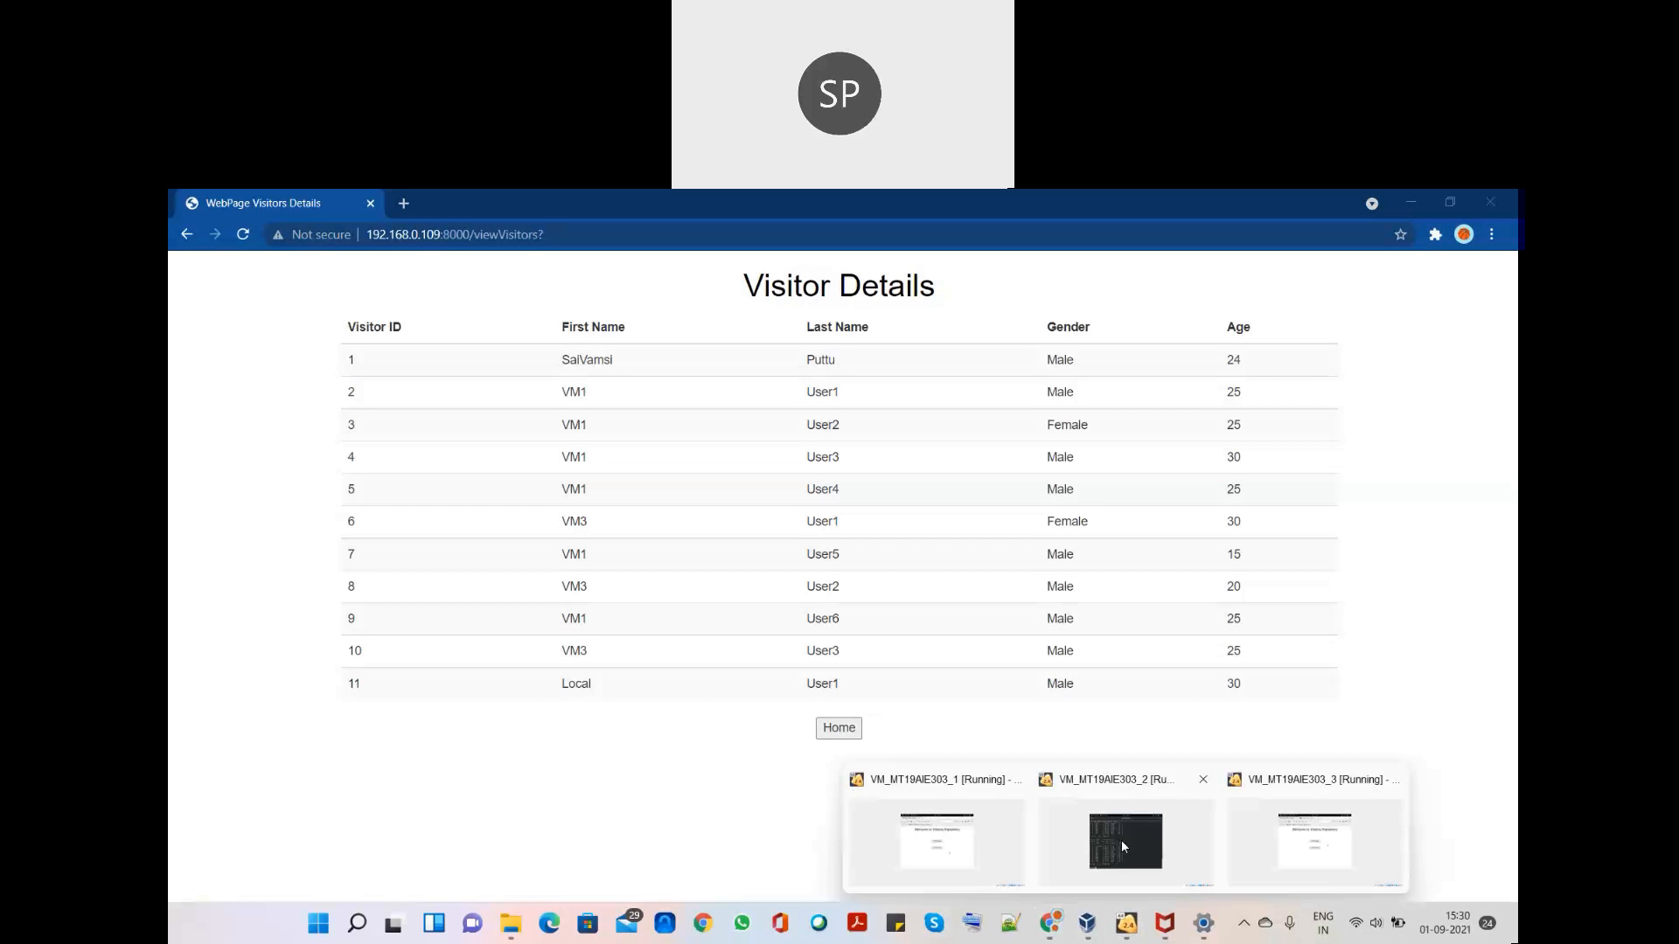
- On VM2, rerun the visitors query and check that row 11 is Local User1, Male, 30
left_click(1121, 840)
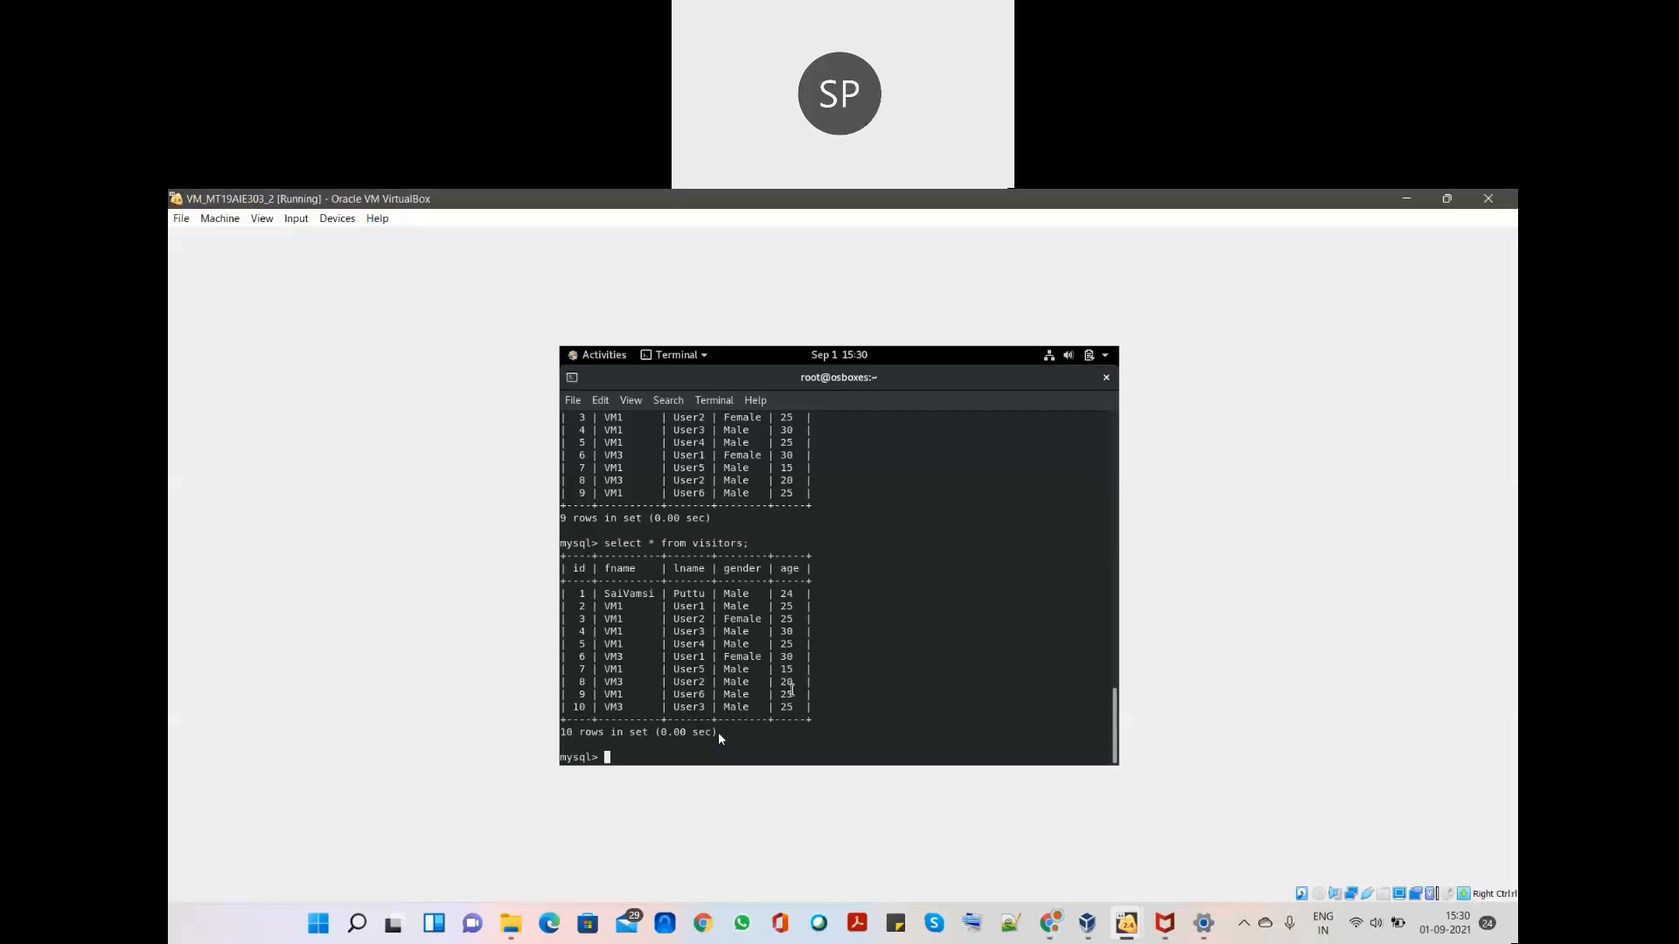
key("Return")
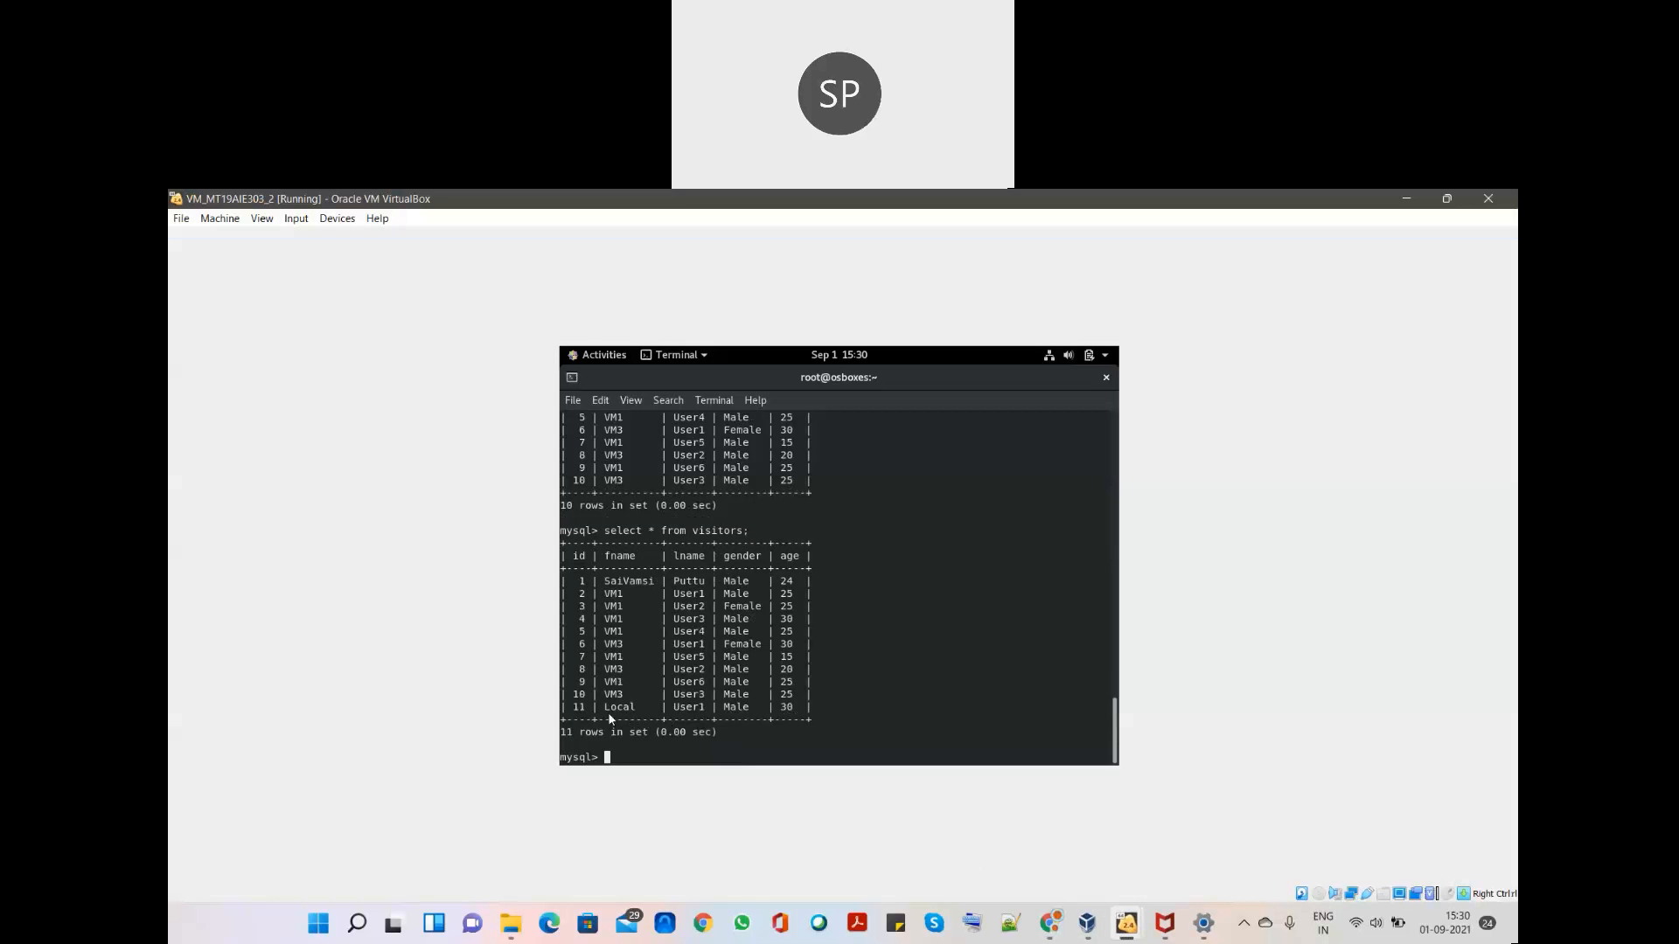
left_click_drag(798, 708, 573, 706)
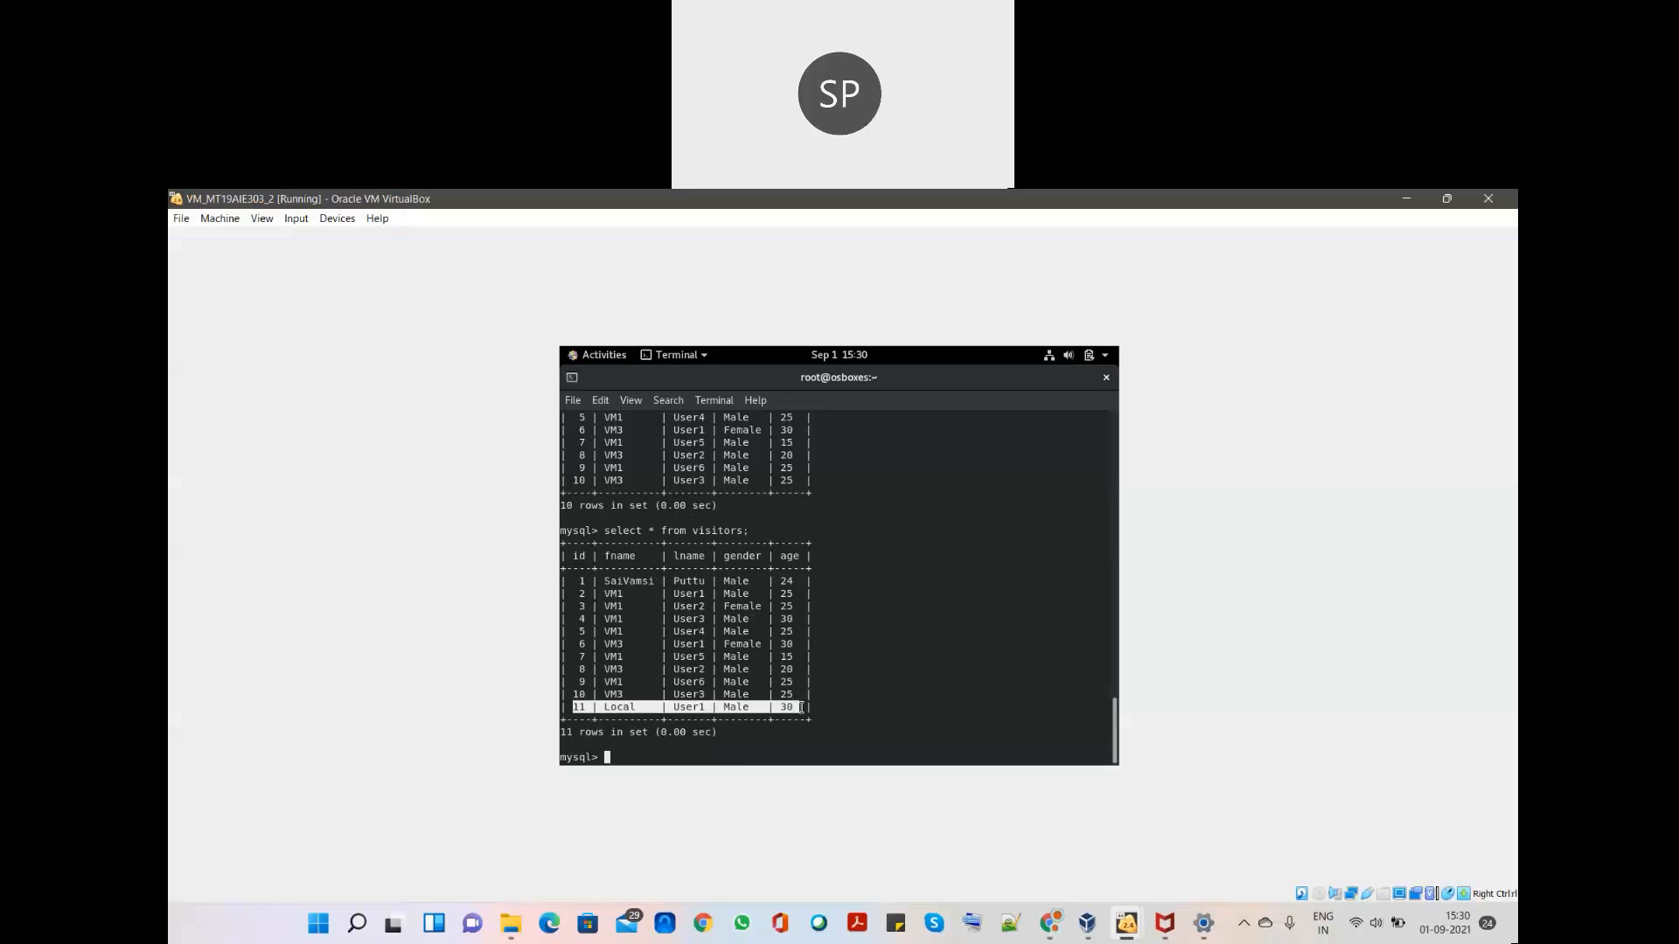